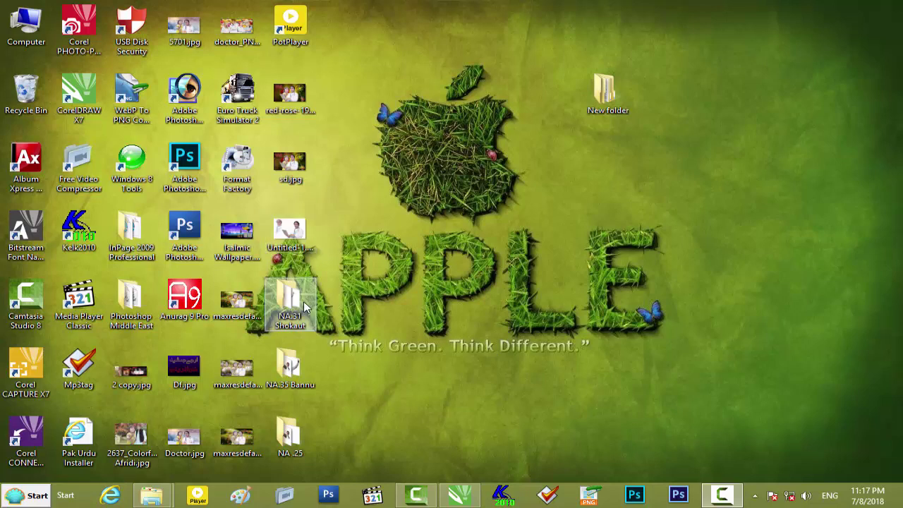
# Import colorful-background-images-1.jpg from the desktop folder NA.31 Shokaut into the CorelDRAW document and place it over the page's right part
pyautogui.doubleClick(584, 99)
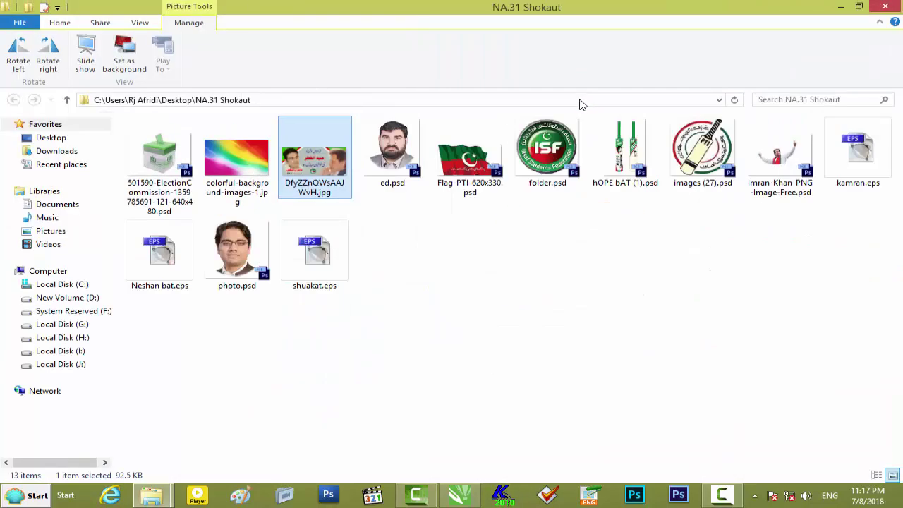
pyautogui.click(367, 245)
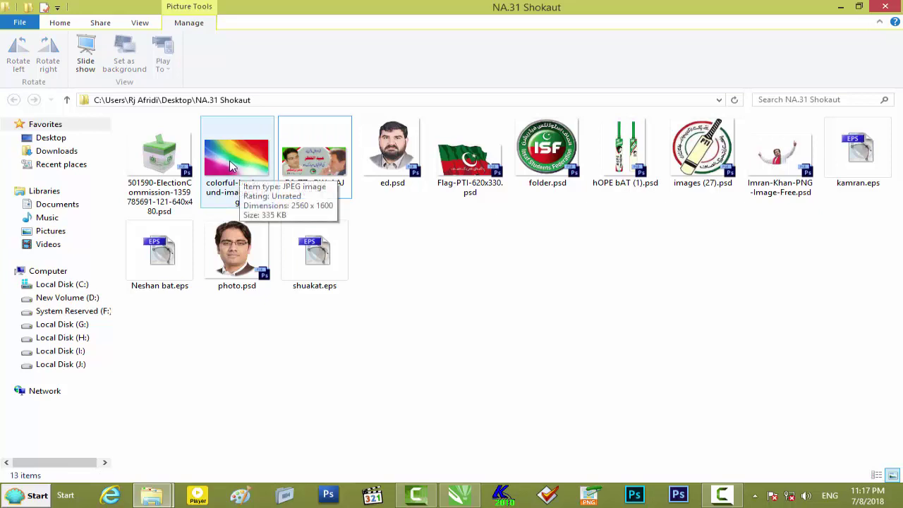
pyautogui.moveTo(236, 162); pyautogui.dragTo(454, 329)
pyautogui.scroll(-4, 537, 282)
pyautogui.scroll(-1, 537, 283)
pyautogui.scroll(1, 537, 283)
pyautogui.scroll(-1, 537, 282)
pyautogui.moveTo(644, 221); pyautogui.dragTo(566, 274)
pyautogui.scroll(2, 535, 287)
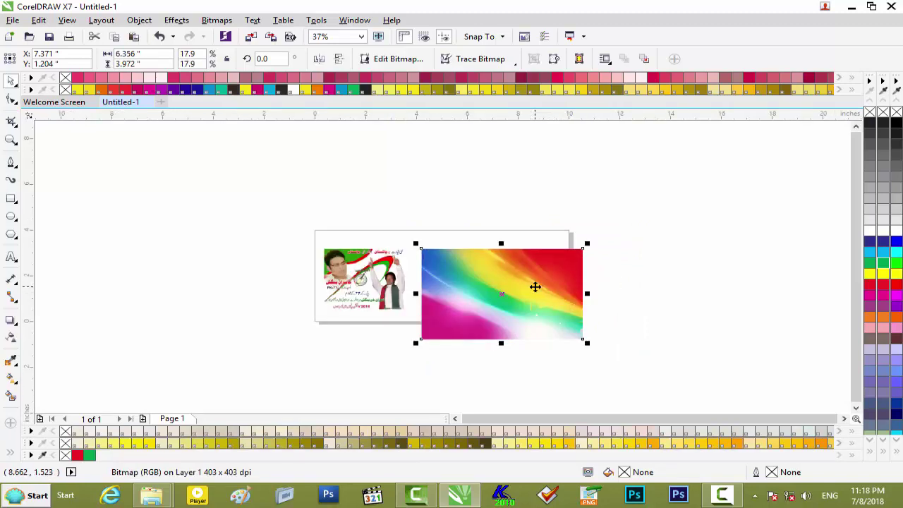
# Move the sample poster off the page to the right, and widen and reposition the rainbow background to about 6.8 by 3.97 inches
pyautogui.scroll(1, 535, 286)
pyautogui.moveTo(184, 267); pyautogui.dragTo(787, 236)
pyautogui.moveTo(525, 293); pyautogui.dragTo(478, 256)
pyautogui.moveTo(584, 264); pyautogui.dragTo(607, 266)
pyautogui.moveTo(484, 260); pyautogui.dragTo(474, 264)
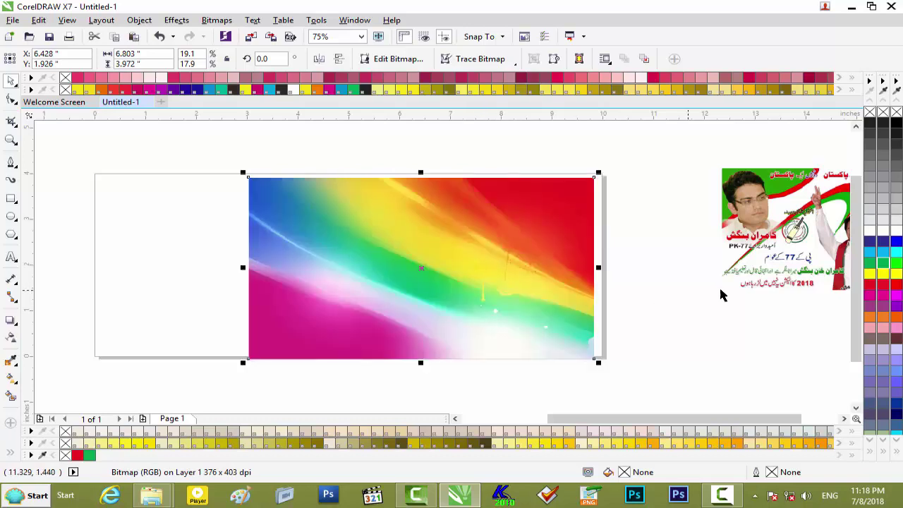
pyautogui.click(679, 297)
pyautogui.moveTo(756, 242); pyautogui.dragTo(821, 241)
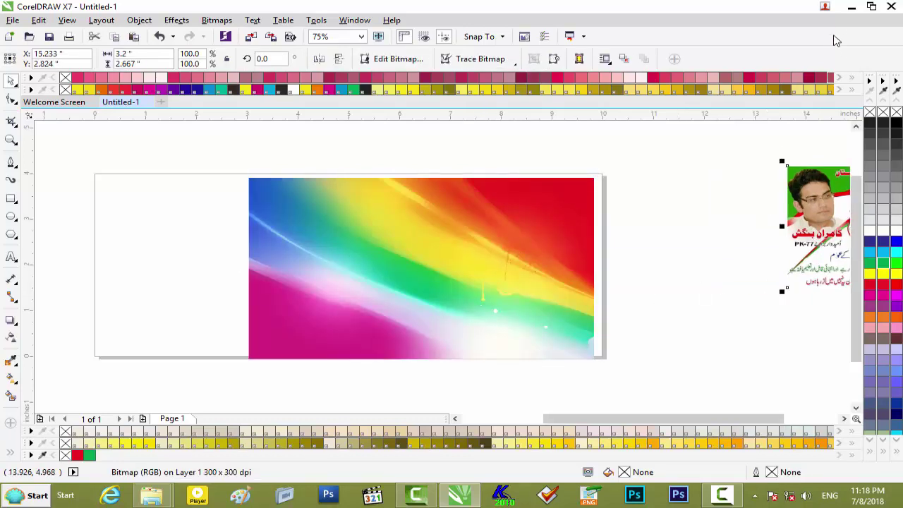
# Import Imran-Khan-PNG-Image-Free.psd onto the rainbow background and scale the cutout to about 63.7%
pyautogui.click(852, 7)
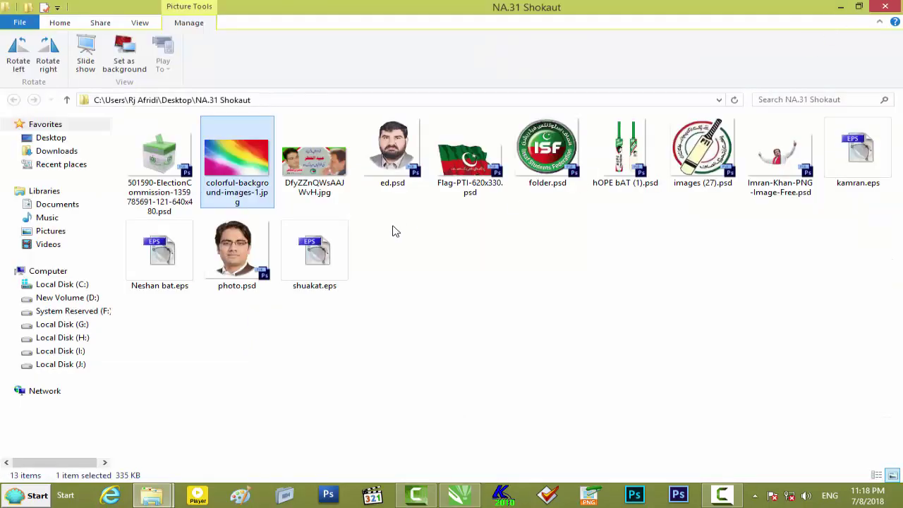
pyautogui.moveTo(776, 191); pyautogui.dragTo(475, 353)
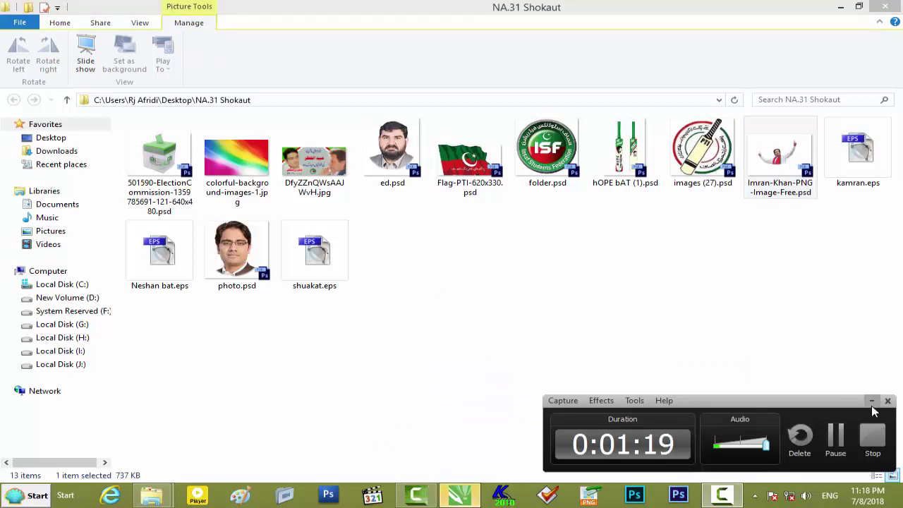
pyautogui.click(873, 402)
pyautogui.click(469, 492)
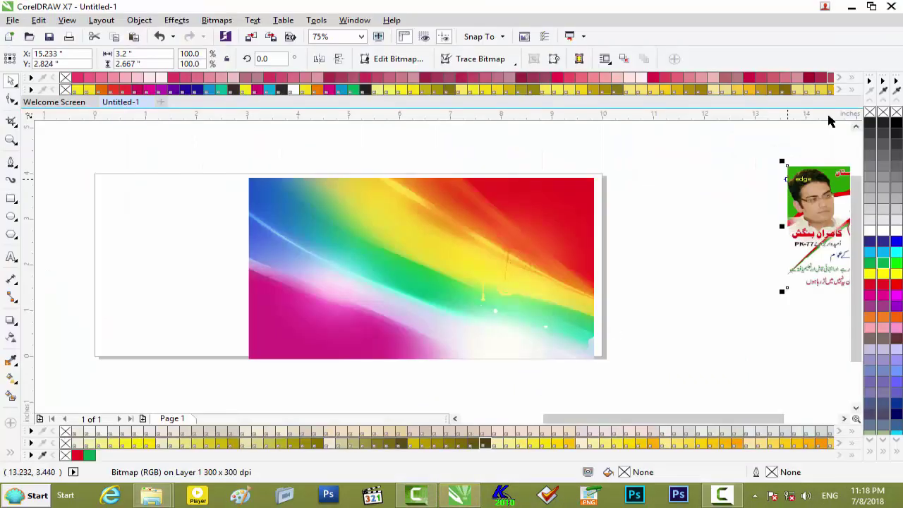
pyautogui.click(852, 7)
pyautogui.moveTo(777, 182); pyautogui.dragTo(430, 259)
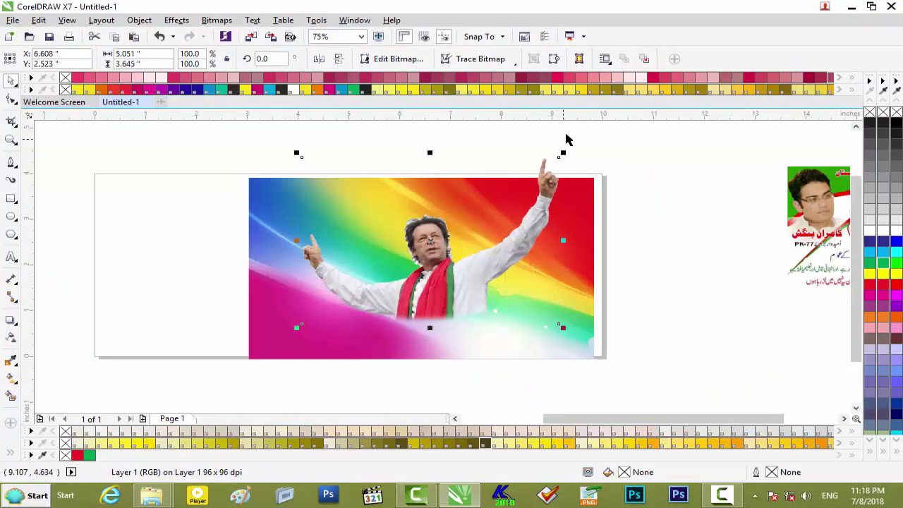
pyautogui.moveTo(564, 153); pyautogui.dragTo(516, 196)
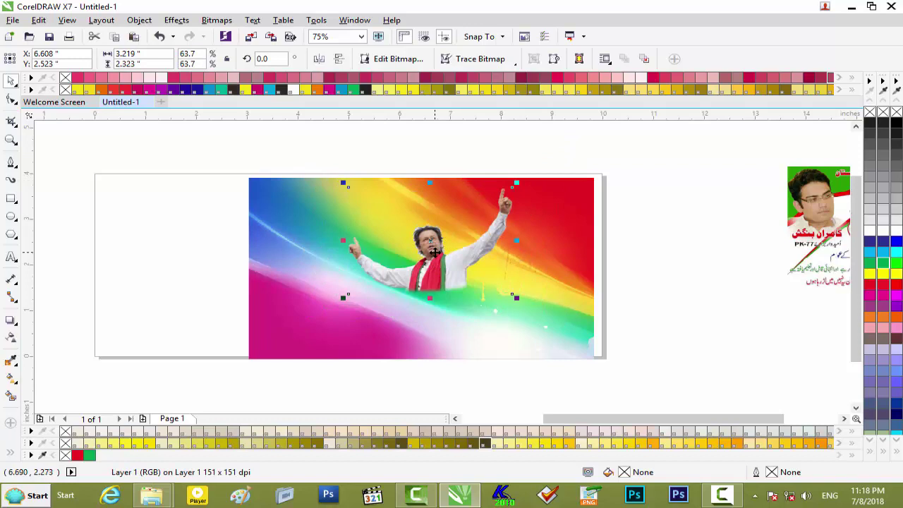
# Nudge the cutout up and left on the background until its centre is at about X 6.368, Y 2.703 inches
pyautogui.press('Up')
pyautogui.press('Up')
pyautogui.press('Up')
pyautogui.press('Up')
pyautogui.press('Up')
pyautogui.press('Up')
pyautogui.press('Up')
pyautogui.press('Up')
pyautogui.press('Up')
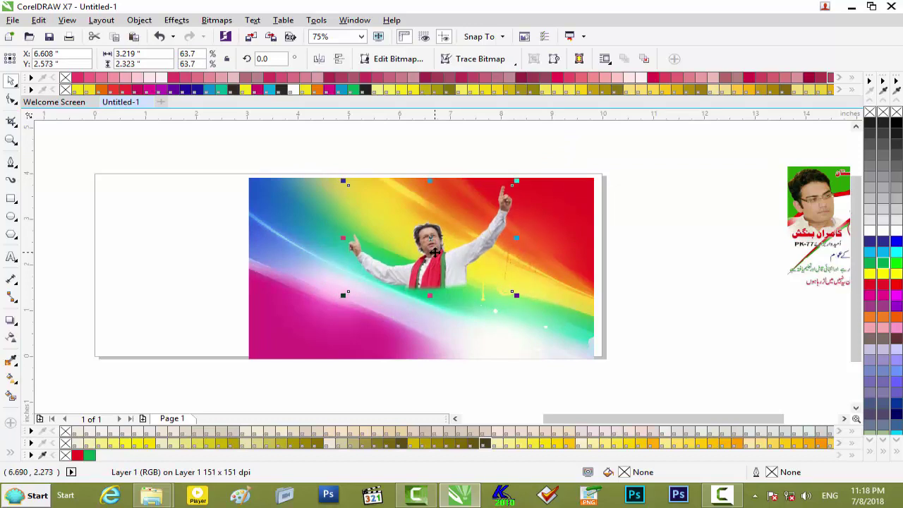
pyautogui.press('Right')
pyautogui.press('Right')
pyautogui.press('Right')
pyautogui.press('Up')
pyautogui.scroll(1, 457, 212)
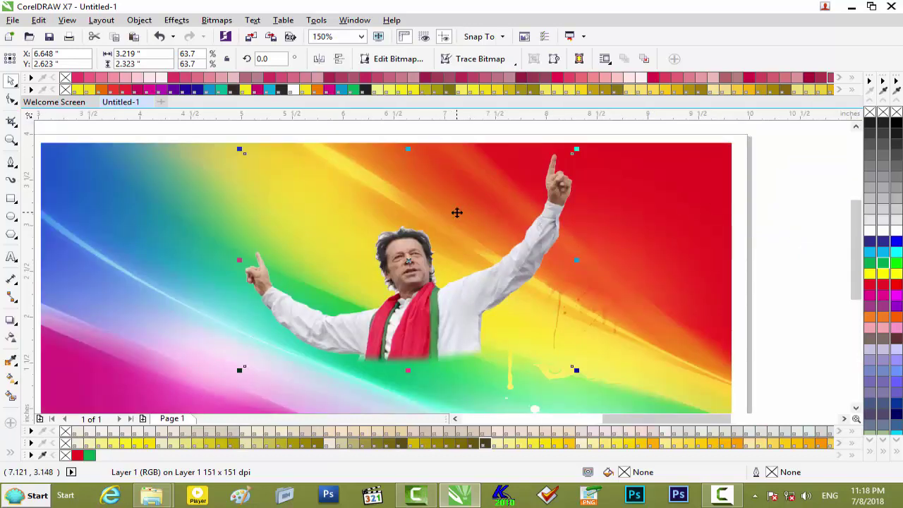
pyautogui.press('Up')
pyautogui.press('Up')
pyautogui.press('Up')
pyautogui.press('Up')
pyautogui.press('Up')
pyautogui.press('Up')
pyautogui.press('Up')
pyautogui.press('Up')
pyautogui.press('Up')
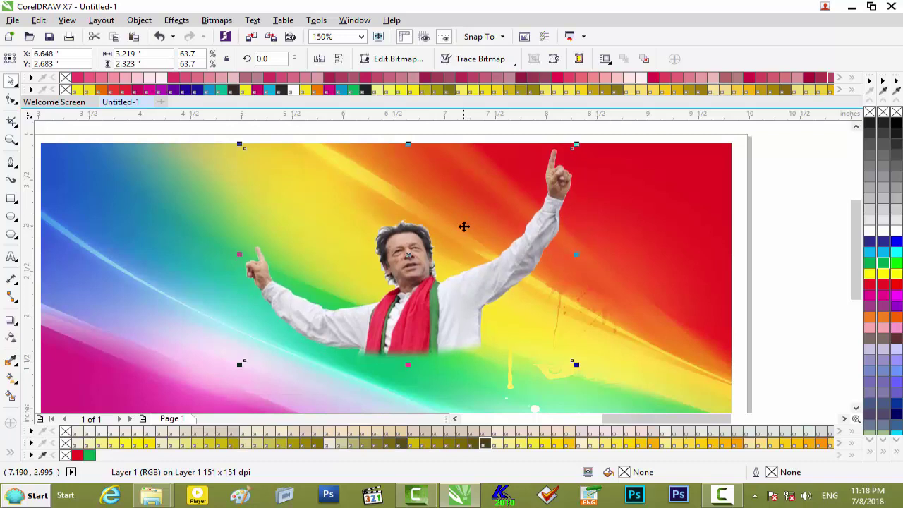
pyautogui.press('Left')
pyautogui.press('Left')
pyautogui.press('Left')
pyautogui.press('Left')
pyautogui.press('Left')
pyautogui.press('Left')
pyautogui.press('Left')
pyautogui.press('Left')
pyautogui.press('Left')
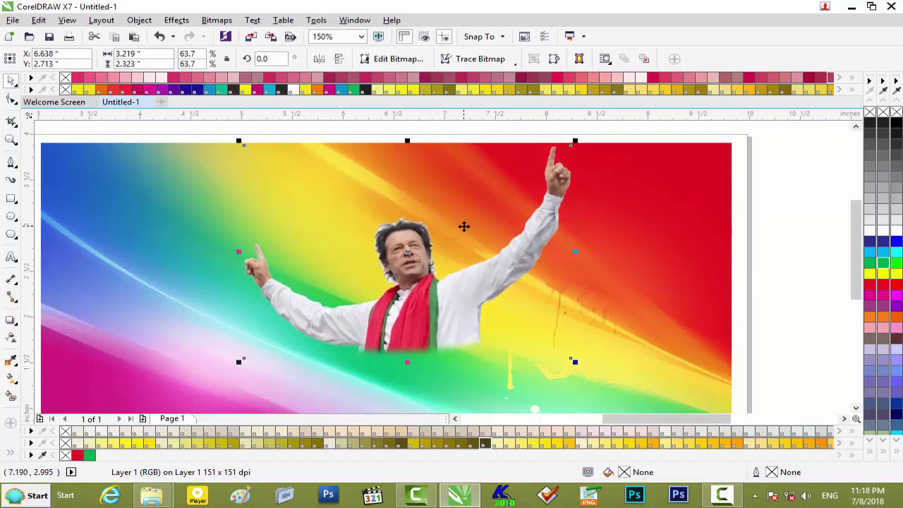
pyautogui.press('Left')
pyautogui.press('Left')
pyautogui.press('Left')
pyautogui.press('Left')
pyautogui.press('Left')
pyautogui.press('Left')
pyautogui.press('Left')
pyautogui.press('Left')
pyautogui.press('Left')
pyautogui.press('Left')
pyautogui.press('Left')
pyautogui.press('Left')
pyautogui.press('Left')
pyautogui.press('Left')
pyautogui.press('Left')
pyautogui.press('Left')
pyautogui.press('Left')
pyautogui.press('Left')
pyautogui.press('Left')
pyautogui.press('Up')
pyautogui.press('Down')
pyautogui.press('Down')
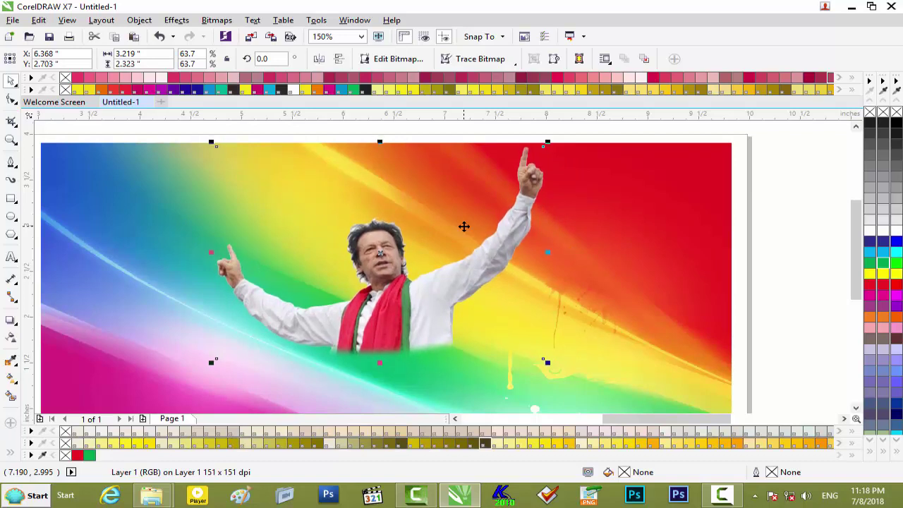
# Bring the rainbow background to the front and create a centred copy of it scaled to about 6.35 by 3.71 inches
pyautogui.click(798, 224)
pyautogui.click(696, 165)
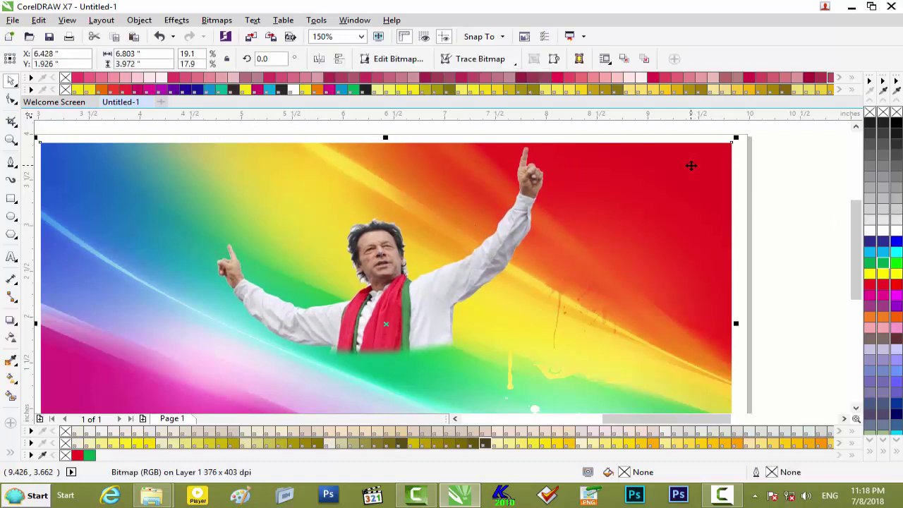
pyautogui.scroll(-2, 691, 166)
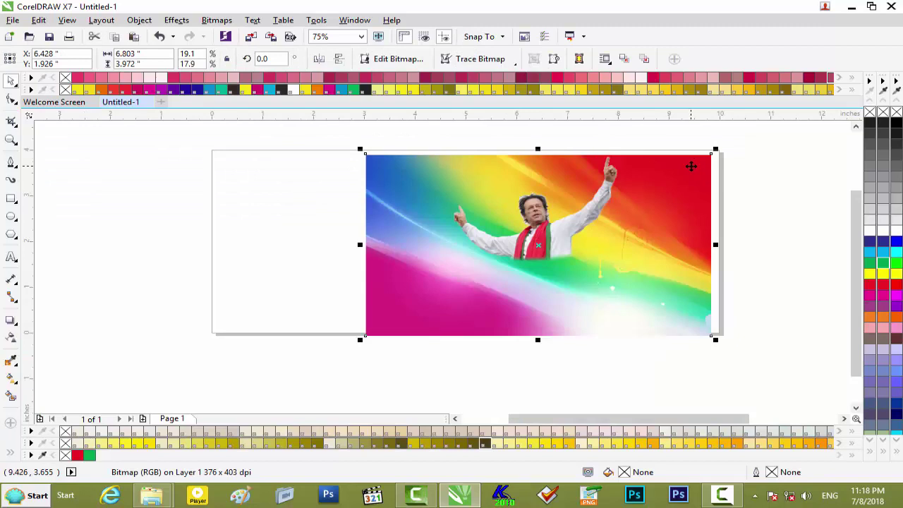
pyautogui.hotkey('shift', 'pageup')
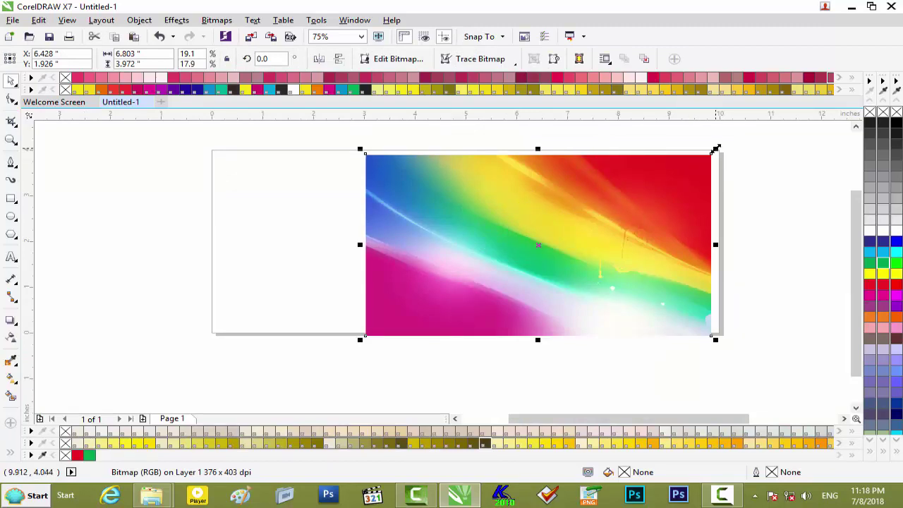
pyautogui.moveTo(714, 150); pyautogui.dragTo(709, 155)
pyautogui.rightClick(709, 156)
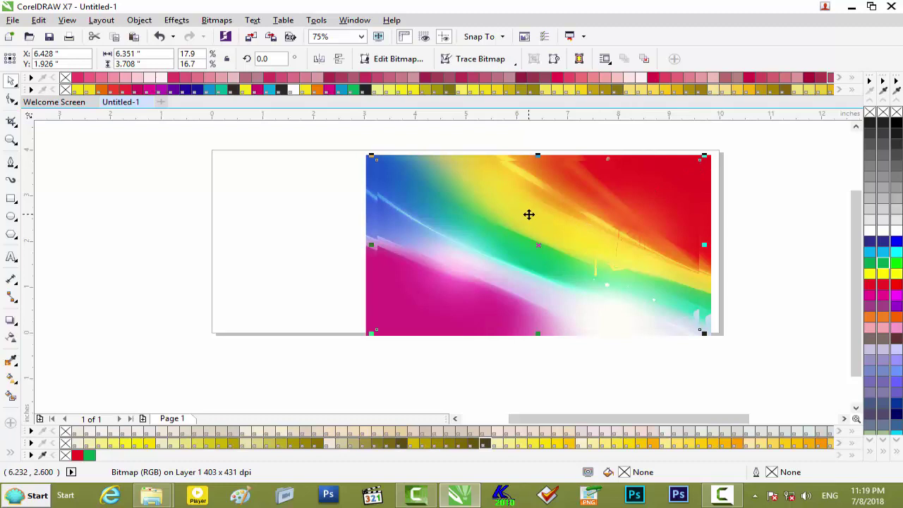
# Try to give the smaller background copy a 3.0 pt green outline with rounded corners and line caps, placed behind the fill
pyautogui.press('F12')
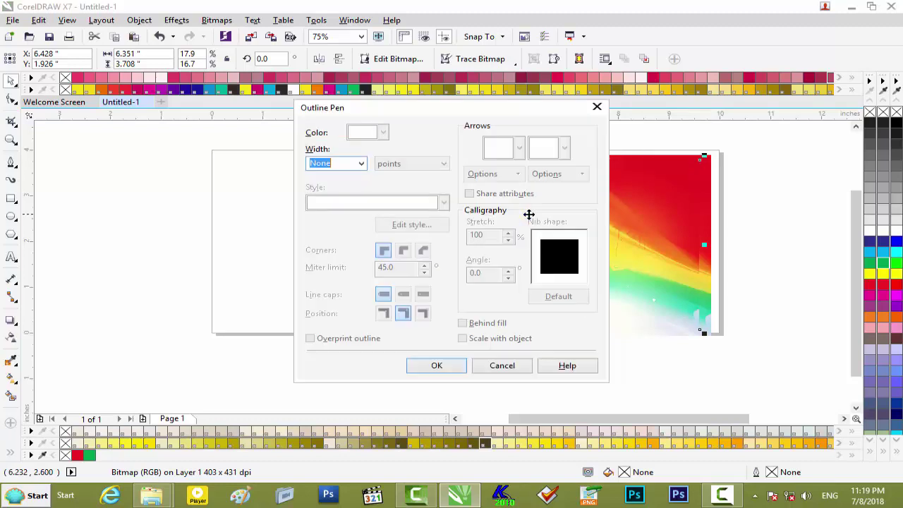
pyautogui.click(362, 165)
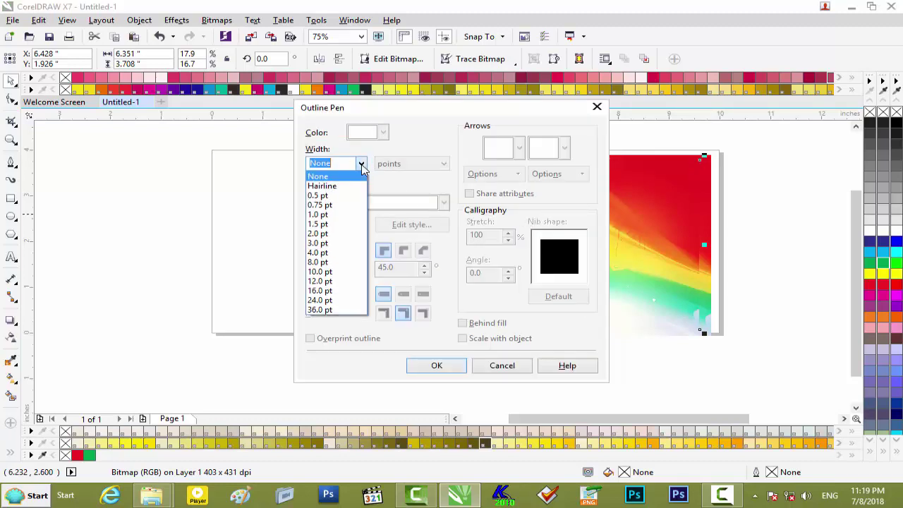
pyautogui.click(336, 233)
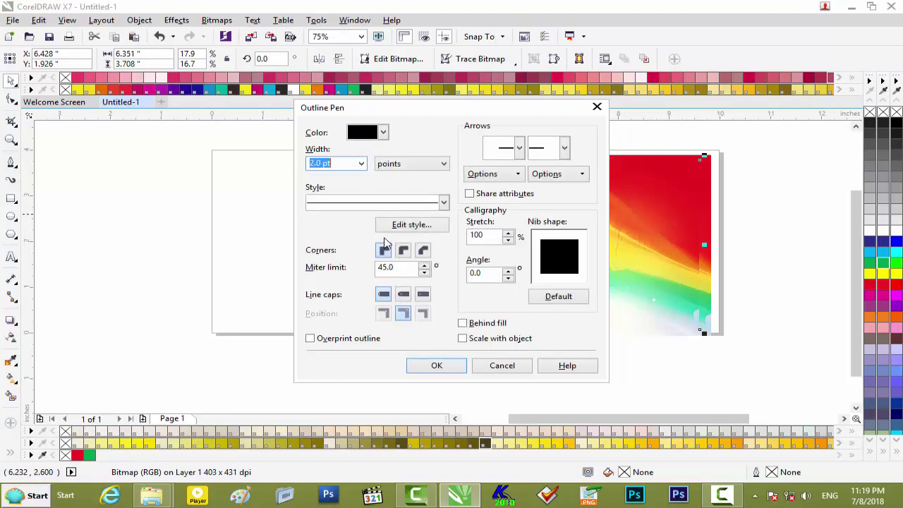
pyautogui.click(383, 133)
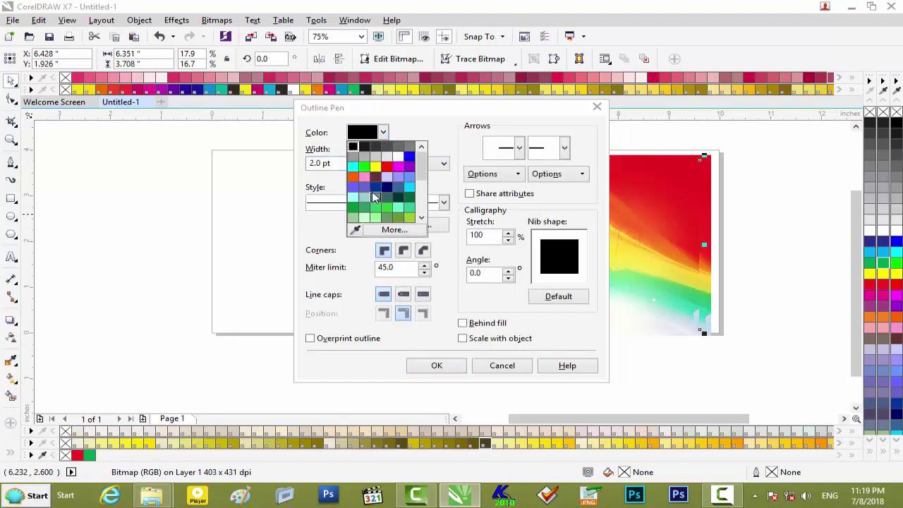
pyautogui.moveTo(421, 169); pyautogui.dragTo(422, 208)
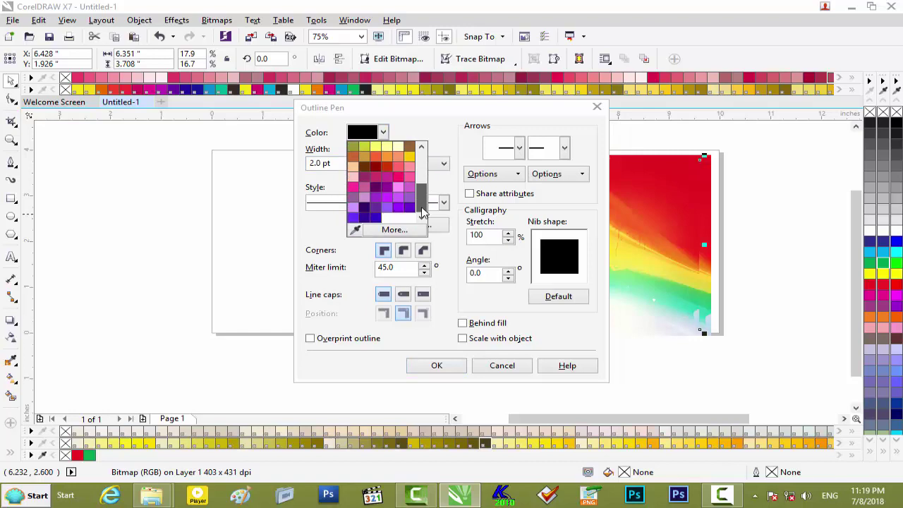
pyautogui.click(355, 230)
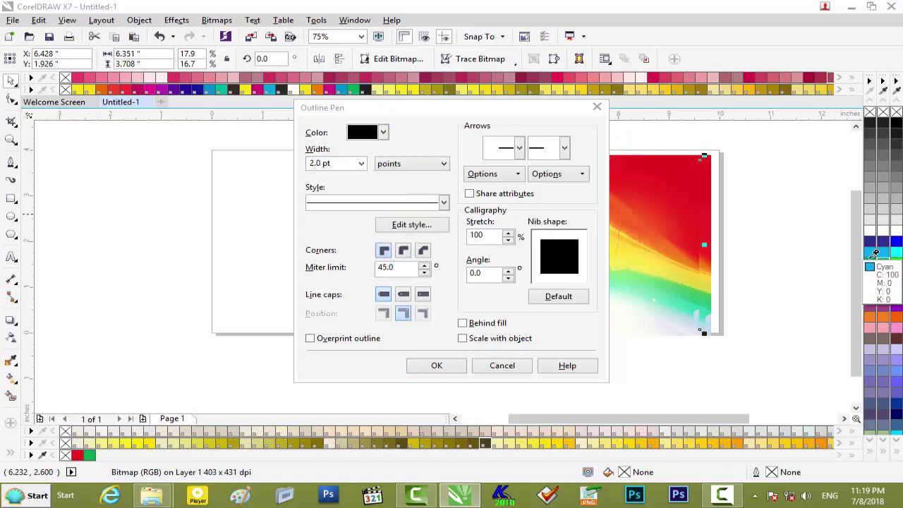
pyautogui.click(869, 266)
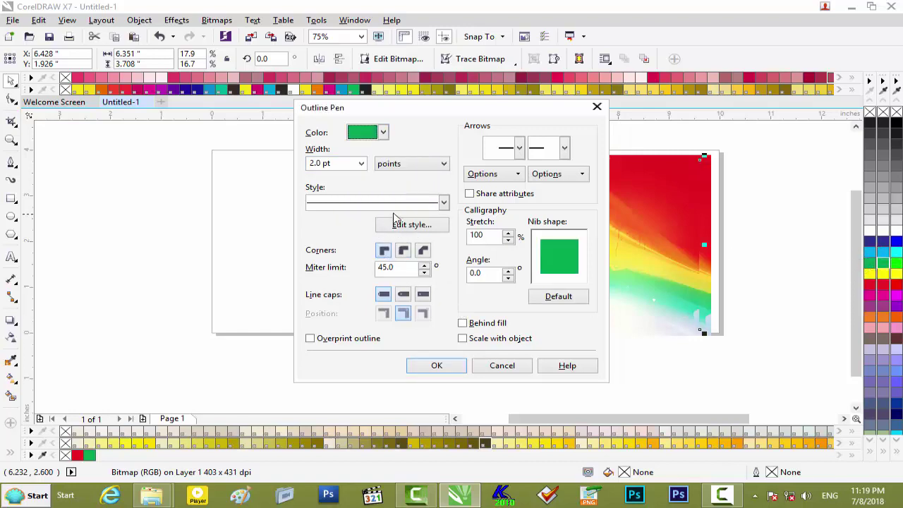
pyautogui.click(362, 165)
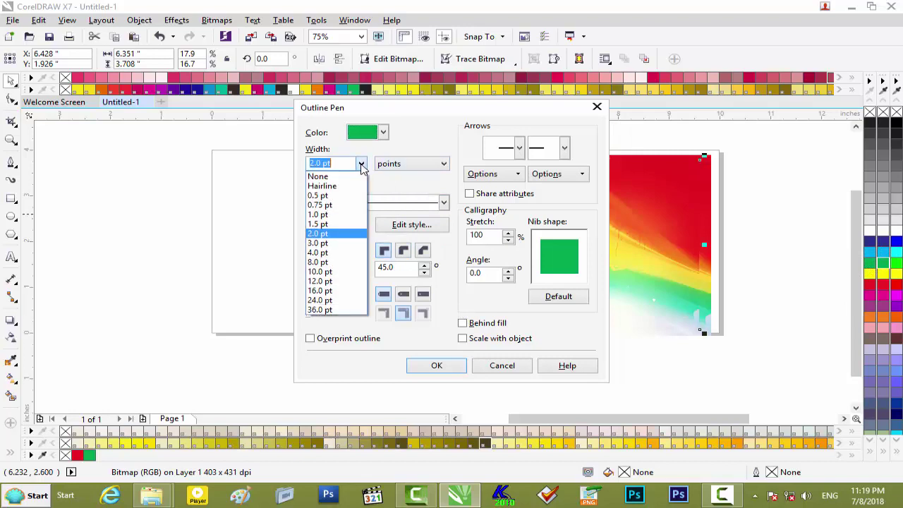
pyautogui.click(323, 244)
pyautogui.click(404, 252)
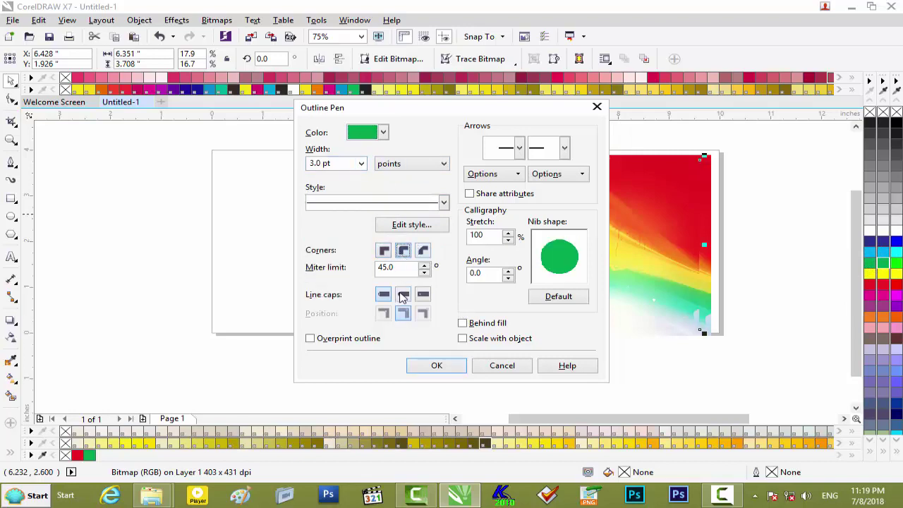
pyautogui.click(462, 323)
pyautogui.click(462, 339)
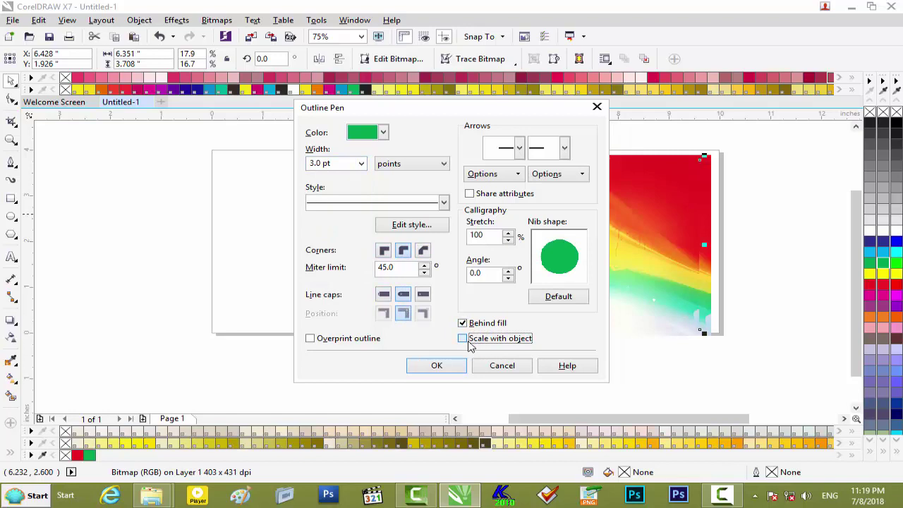
pyautogui.click(436, 366)
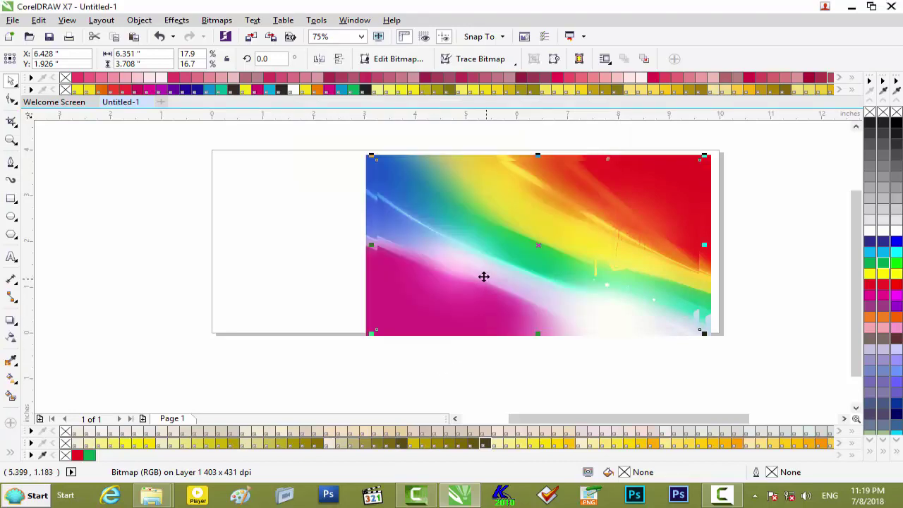
# Shift the smaller background copy slightly left and down, centring it at about X 6.26, Y 1.88 inches
pyautogui.moveTo(664, 183); pyautogui.dragTo(608, 213)
pyautogui.moveTo(566, 240); pyautogui.dragTo(612, 217)
pyautogui.moveTo(542, 230); pyautogui.dragTo(542, 225)
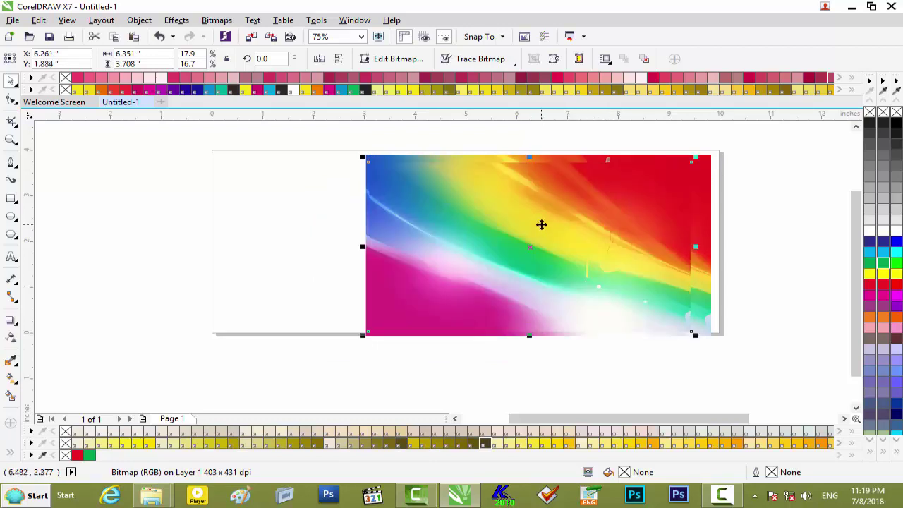
# Try to give the smaller background copy a 3.0 pt green outline placed behind the fill and scaled with the object
pyautogui.press('F12')
pyautogui.click(362, 163)
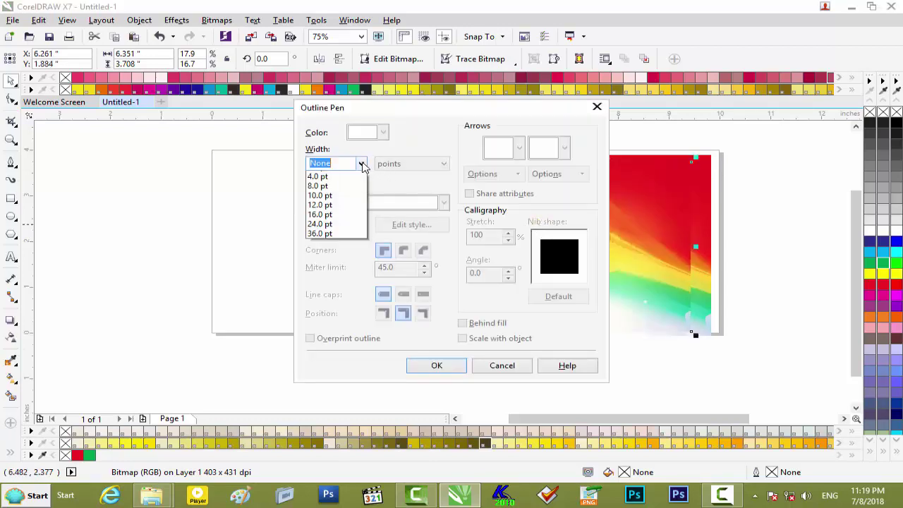
pyautogui.click(338, 244)
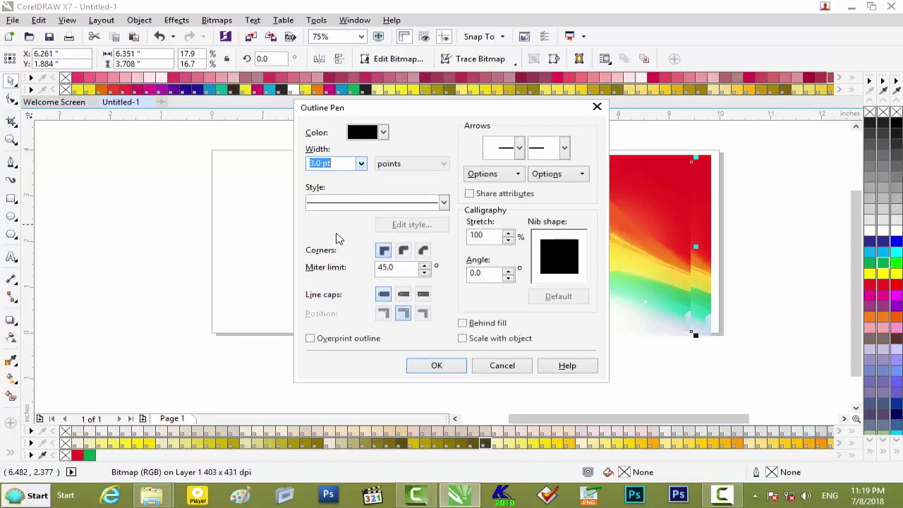
pyautogui.click(384, 134)
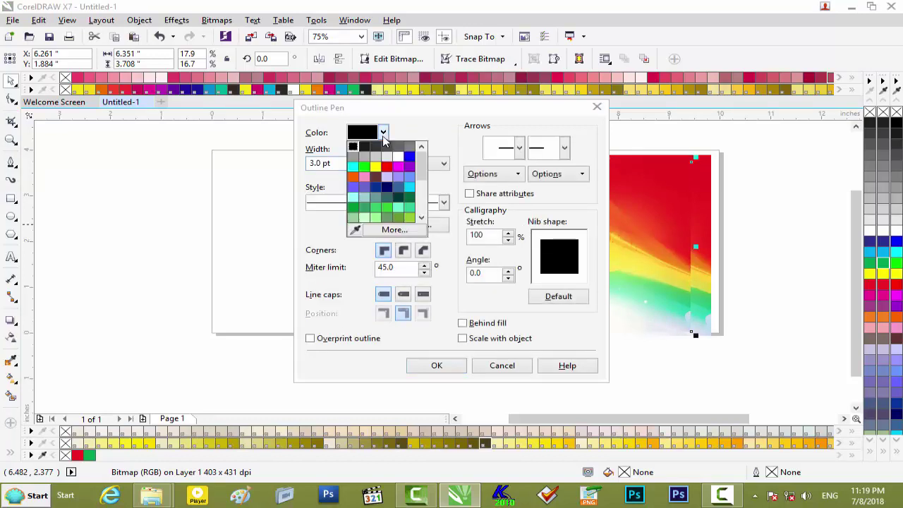
pyautogui.click(359, 209)
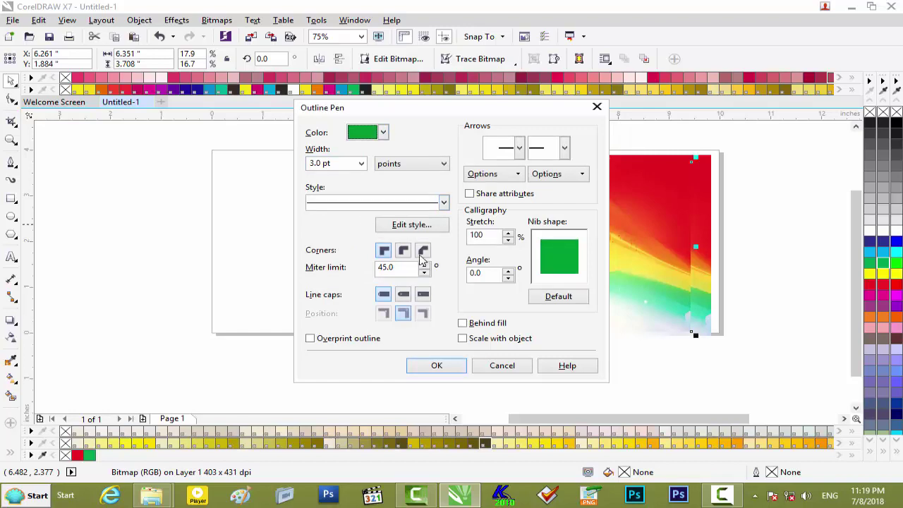
pyautogui.click(485, 340)
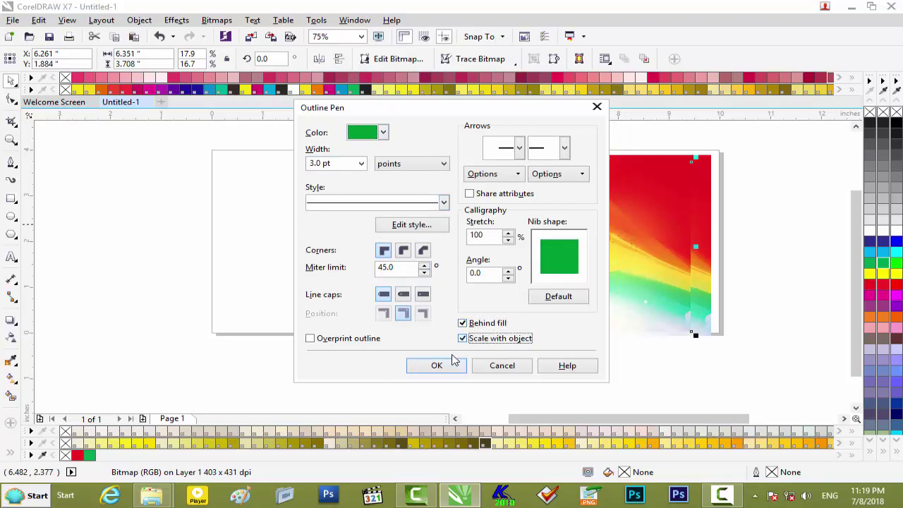
pyautogui.click(437, 366)
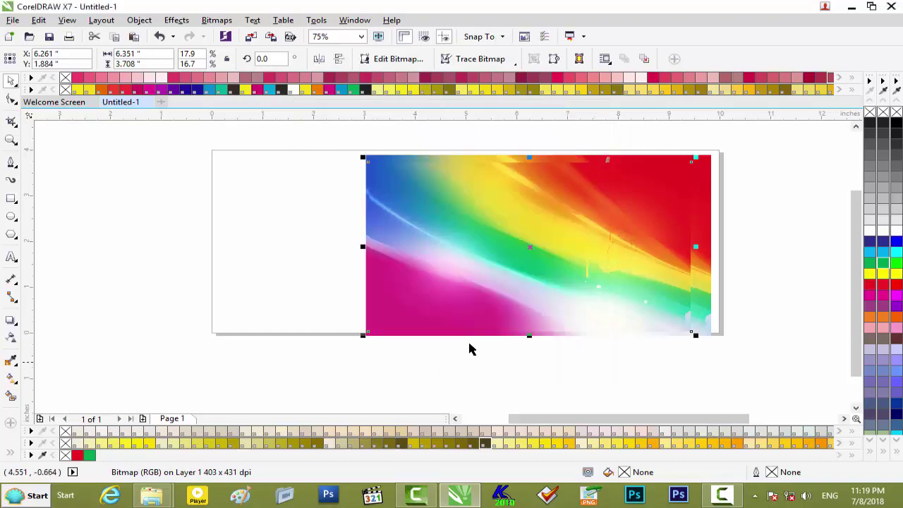
# Try several positions for the smaller background copy over the rainbow background, centring it at about X 6.233, Y 1.979 inches
pyautogui.moveTo(528, 250); pyautogui.dragTo(575, 215)
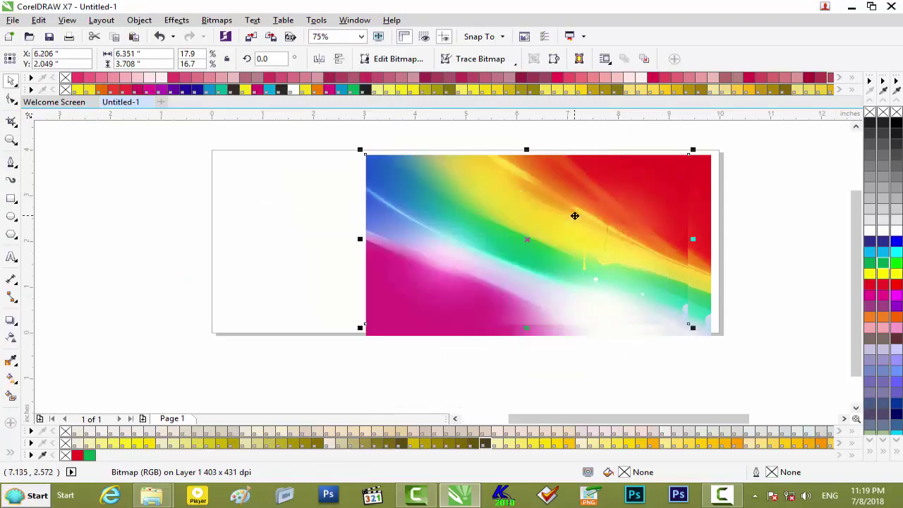
pyautogui.moveTo(667, 181); pyautogui.dragTo(607, 222)
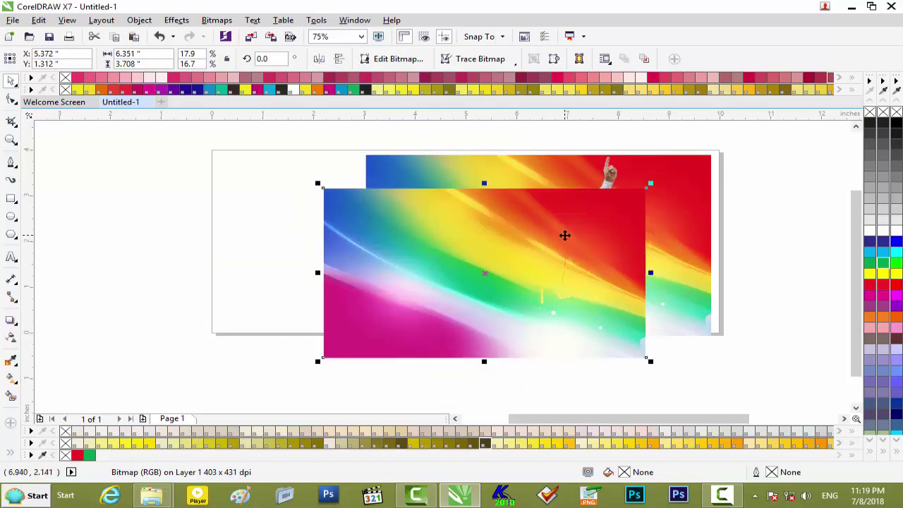
pyautogui.moveTo(537, 235); pyautogui.dragTo(582, 205)
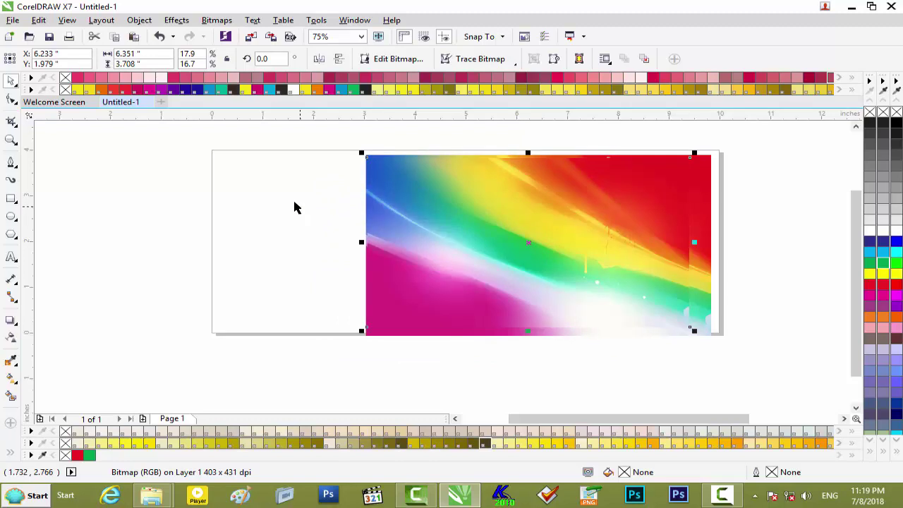
# Draw a rectangle of about 6.771 by 3.893 inches over the rainbow background and move it left, centring it at about X 0.902, Y 1.512
pyautogui.click(12, 200)
pyautogui.moveTo(366, 156); pyautogui.dragTo(712, 336)
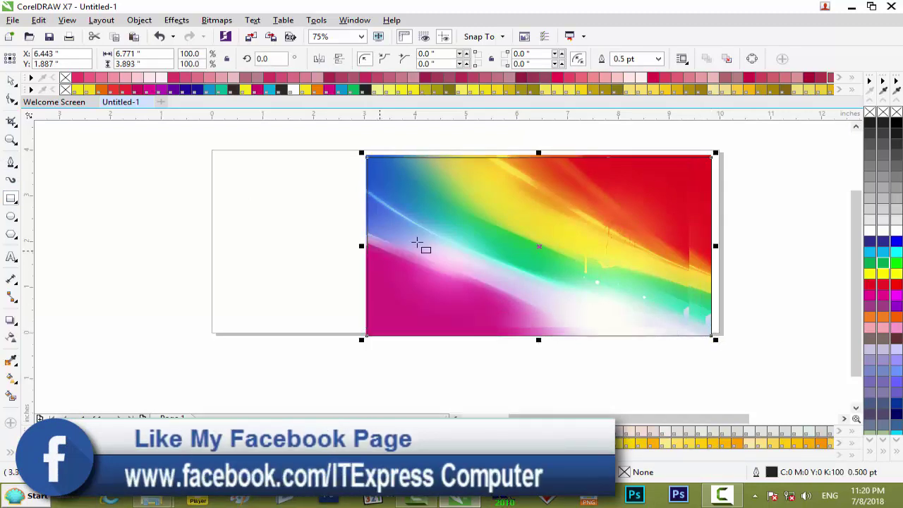
pyautogui.click(13, 81)
pyautogui.moveTo(537, 242); pyautogui.dragTo(271, 254)
pyautogui.click(540, 214)
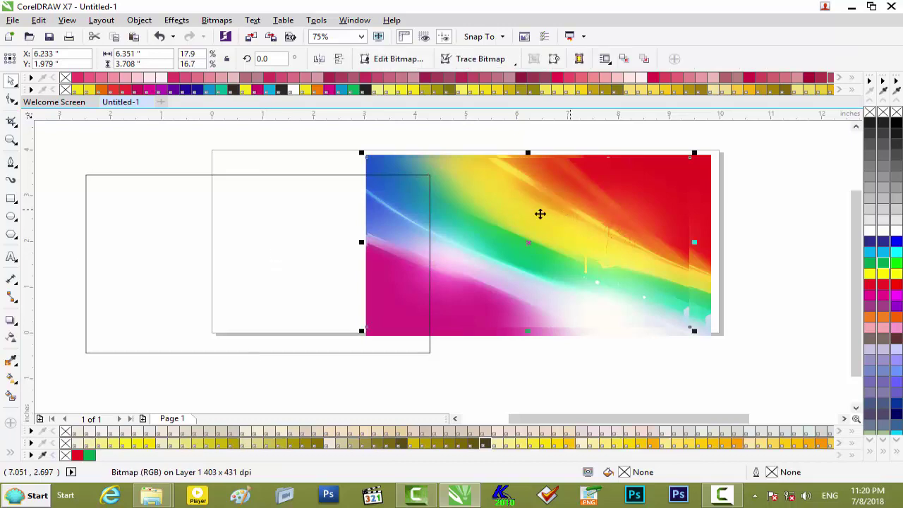
pyautogui.click(310, 189)
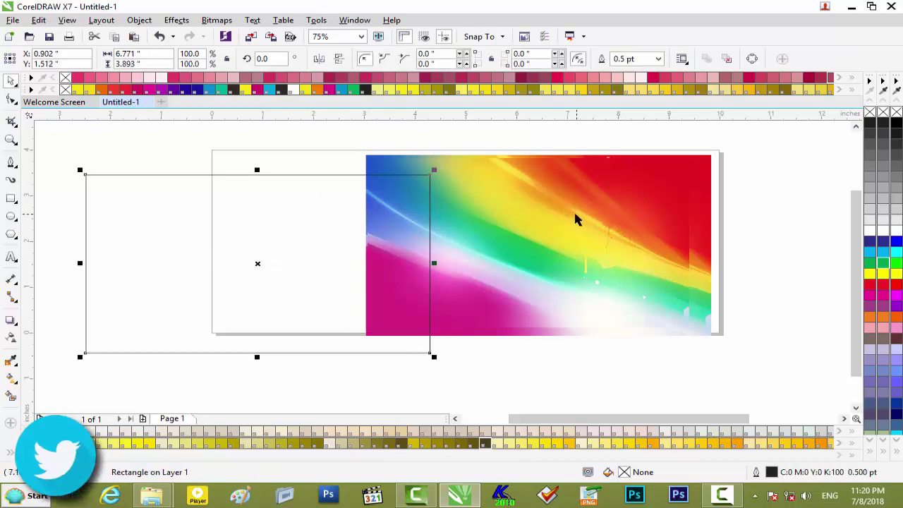
# Move the smaller background copy into the rectangle and stretch it to about 6.632 inches wide
pyautogui.moveTo(574, 207)
pyautogui.mouseDown()
pyautogui.moveTo(426, 247)
pyautogui.moveTo(299, 225)
pyautogui.mouseUp()
pyautogui.moveTo(421, 261); pyautogui.dragTo(434, 261)
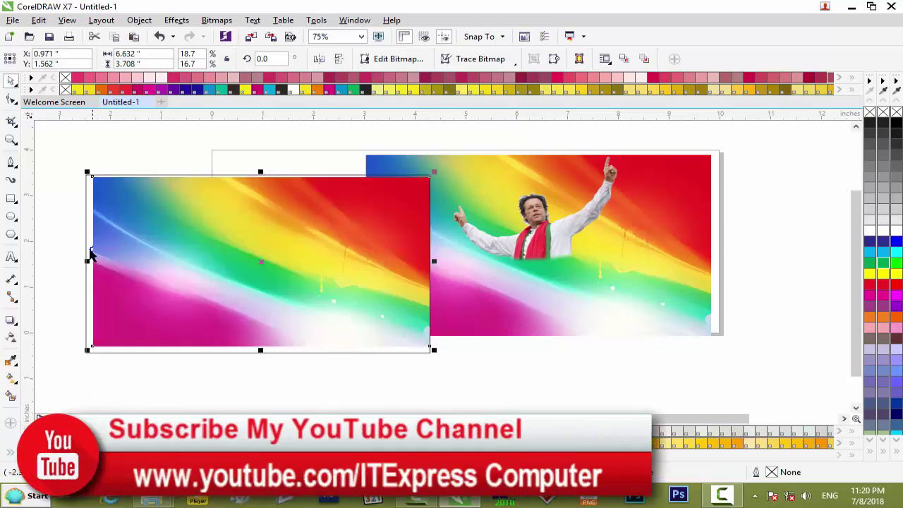
# Create a centred copy of the rectangle scaled to about 88%, roughly 5.959 by 3.426 inches
pyautogui.click(82, 213)
pyautogui.click(86, 214)
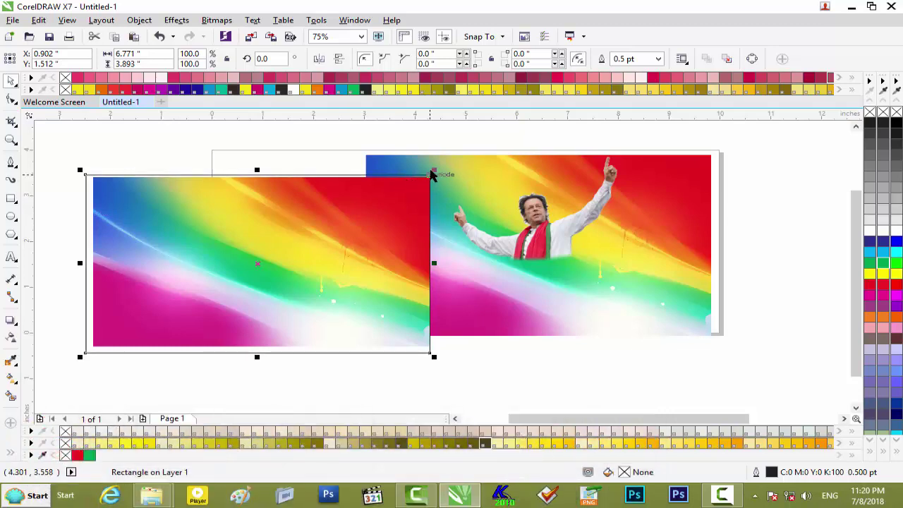
pyautogui.moveTo(433, 172); pyautogui.dragTo(427, 183)
pyautogui.scroll(2, 247, 226)
pyautogui.scroll(-2, 246, 225)
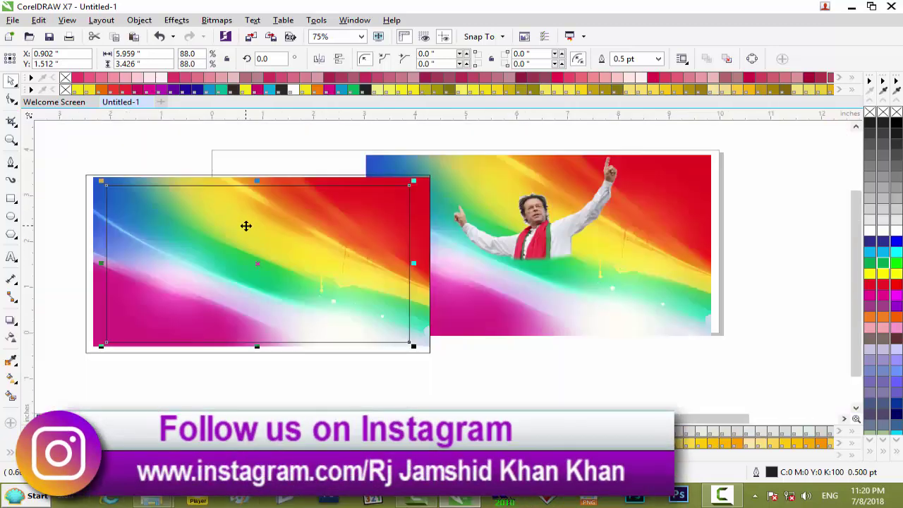
# Try to PowerClip the smaller rectangle inside the larger one
pyautogui.click(99, 277)
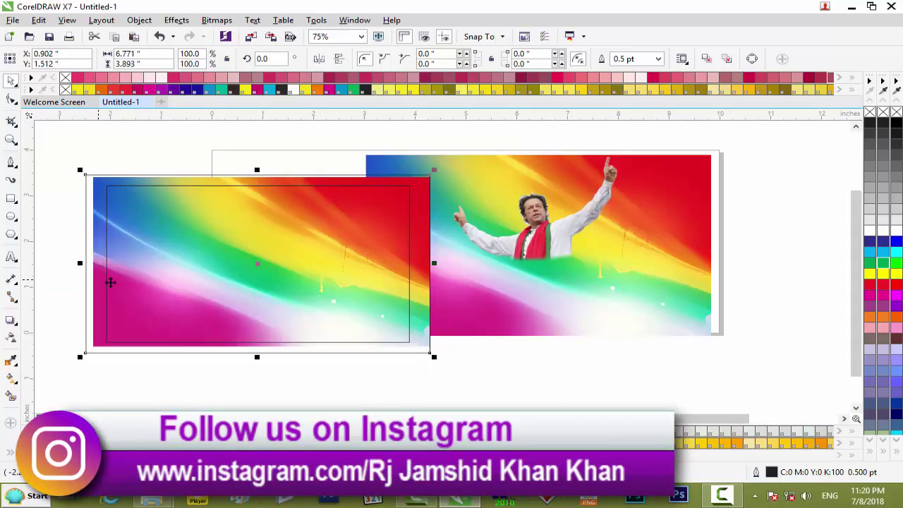
pyautogui.keyDown('shift'); pyautogui.click(164, 277); pyautogui.keyUp('shift')
pyautogui.rightClick(164, 282)
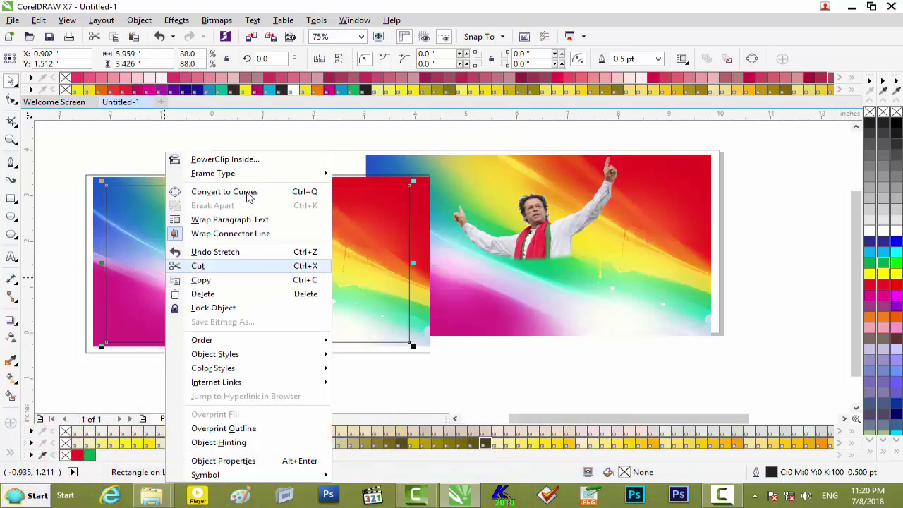
pyautogui.click(250, 159)
pyautogui.click(94, 245)
pyautogui.click(94, 245)
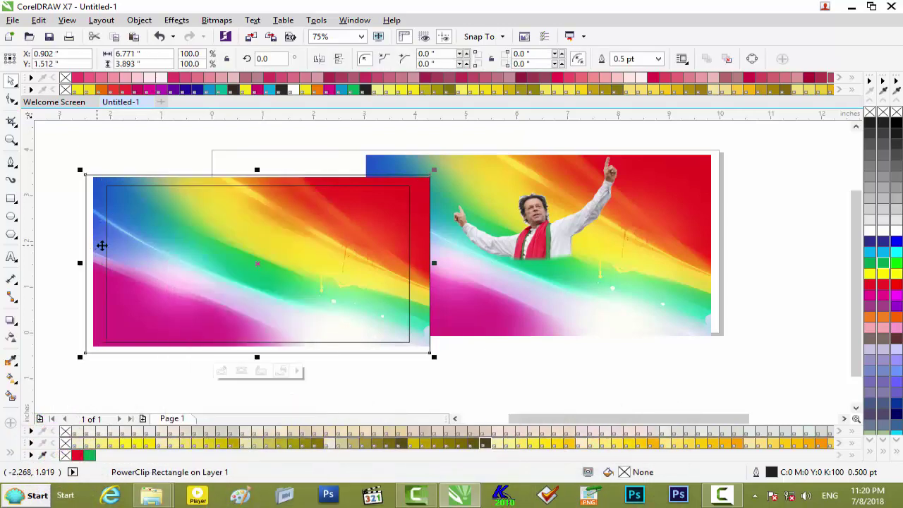
# Open the PowerClip contents for editing, try shifting the inner rectangle, and undo the edit
pyautogui.click(220, 371)
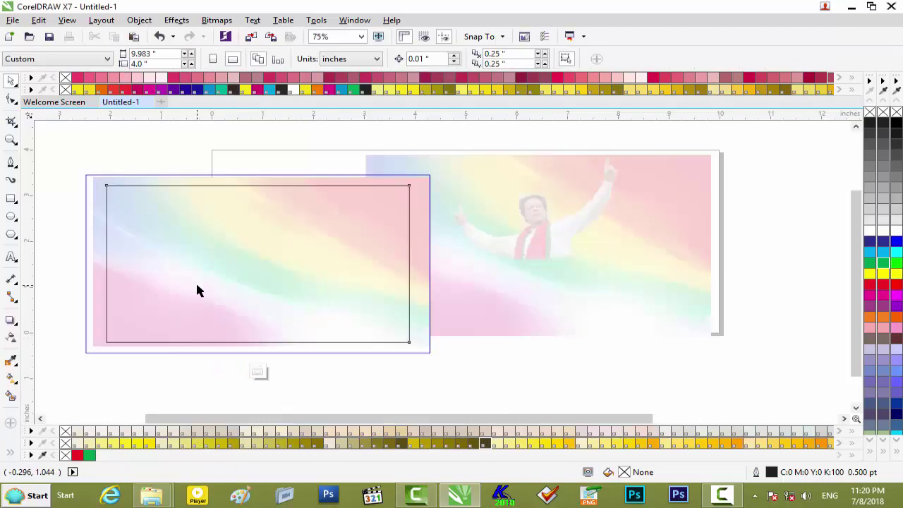
pyautogui.moveTo(195, 286); pyautogui.dragTo(177, 281)
pyautogui.hotkey('ctrl', 'z')
pyautogui.hotkey('ctrl', 'z')
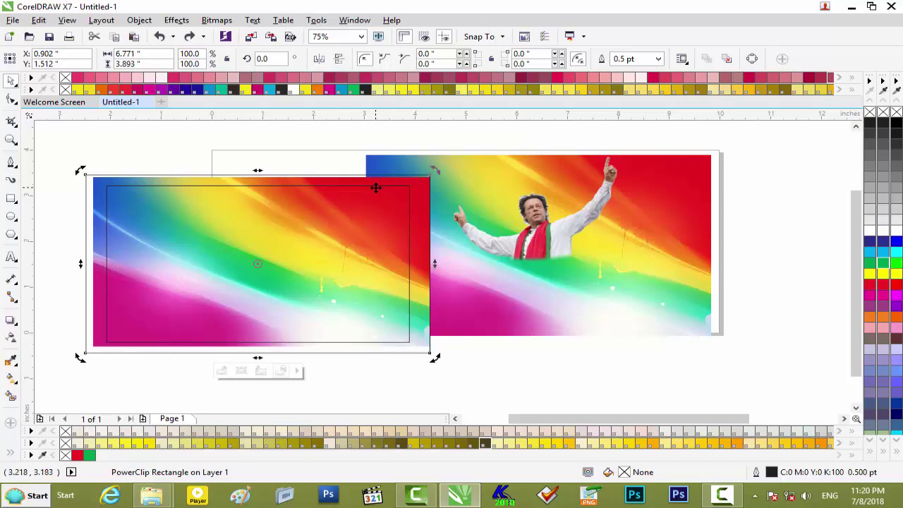
# Try moving the PowerClip rectangle to about X 2.971, Y 1.167 inches and reopening its contents for editing
pyautogui.click(513, 392)
pyautogui.moveTo(366, 186); pyautogui.dragTo(636, 242)
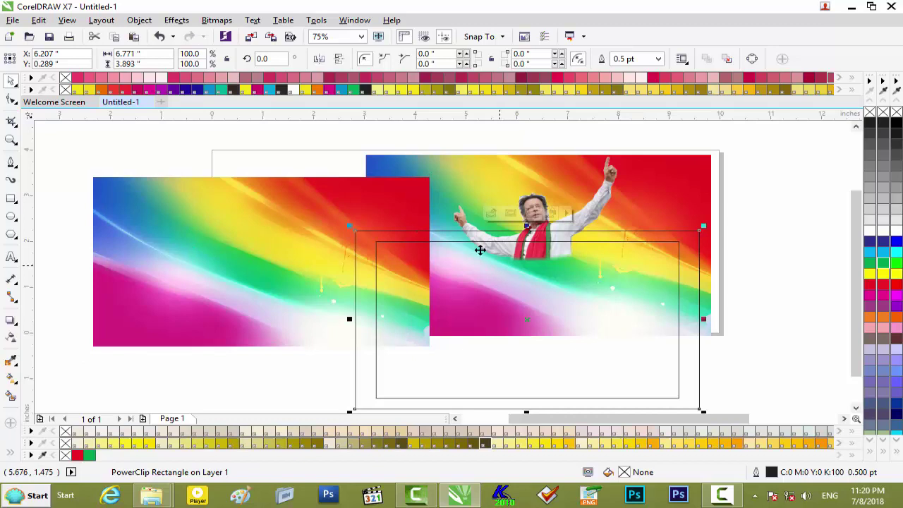
pyautogui.moveTo(439, 238); pyautogui.dragTo(274, 198)
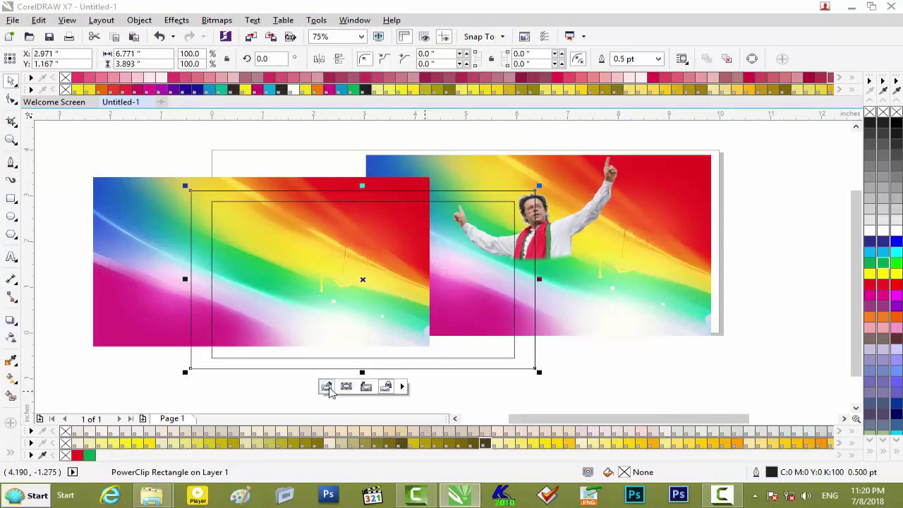
pyautogui.click(328, 387)
pyautogui.click(363, 386)
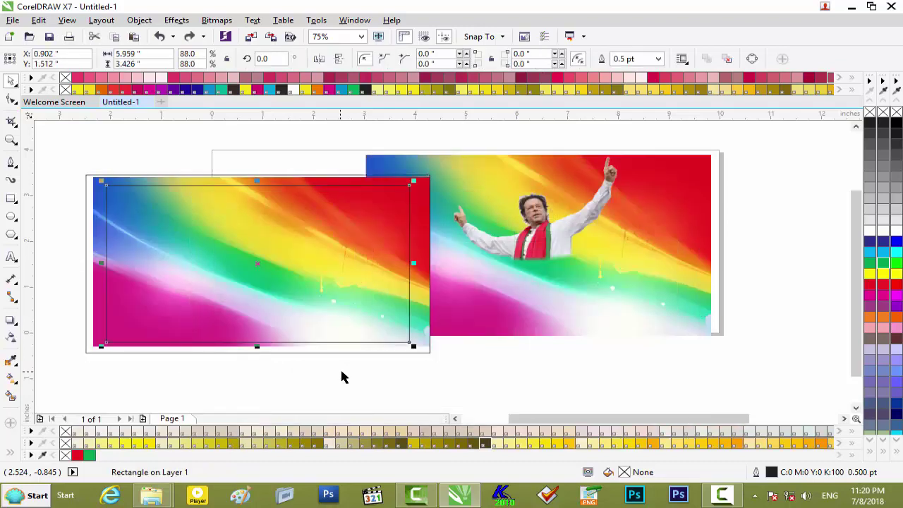
# Move both rectangles down and right away from the smaller background copy and delete that copy
pyautogui.click(389, 375)
pyautogui.click(426, 297)
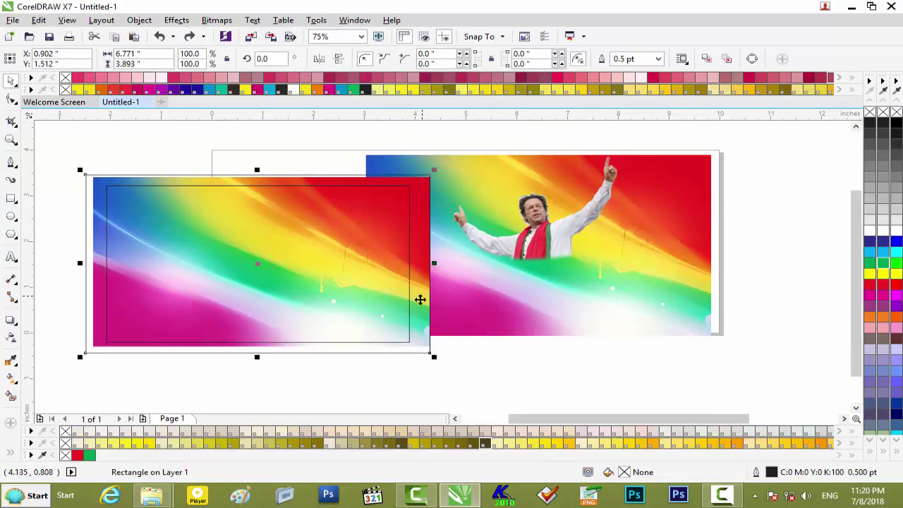
pyautogui.moveTo(305, 242); pyautogui.dragTo(394, 320)
pyautogui.click(308, 207)
pyautogui.moveTo(309, 208); pyautogui.dragTo(374, 245)
pyautogui.click(274, 192)
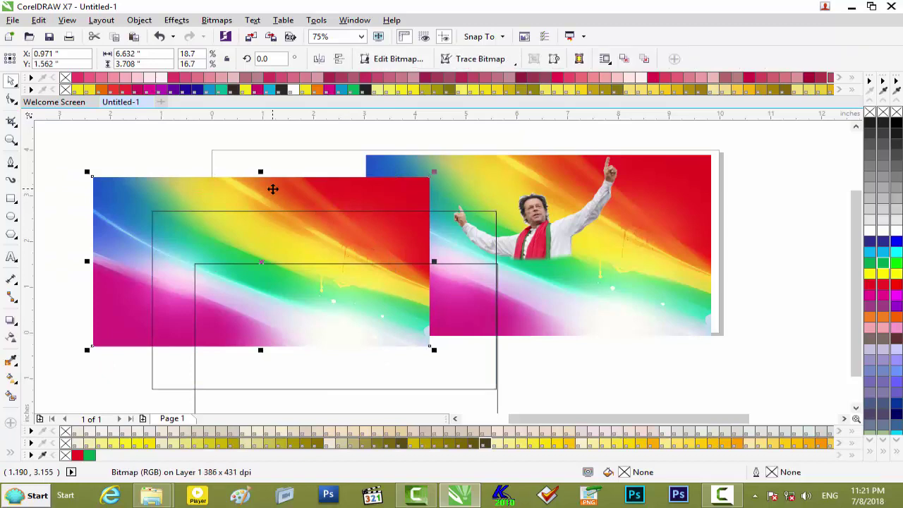
pyautogui.press('Delete')
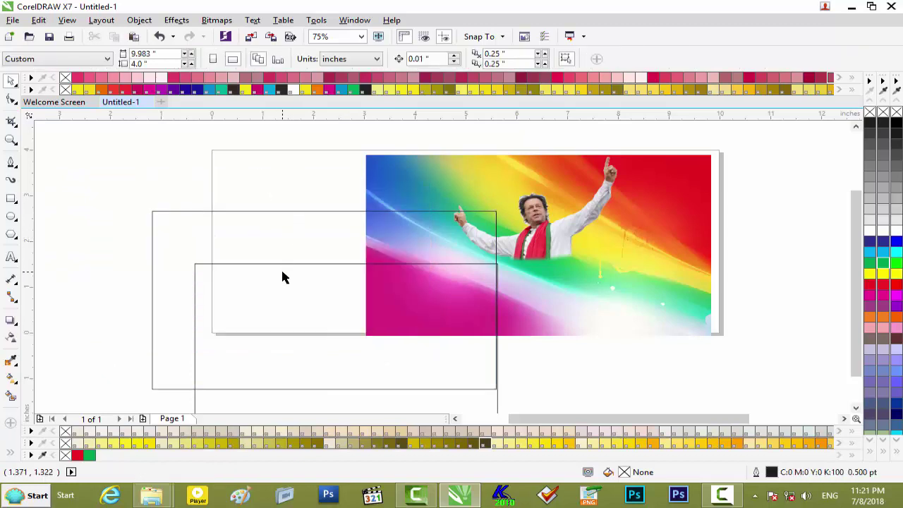
# Move the smaller rectangle back inside the larger one, centring it at about X 2.041, Y 0.775 inches
pyautogui.moveTo(282, 264); pyautogui.dragTo(252, 219)
pyautogui.scroll(2, 377, 264)
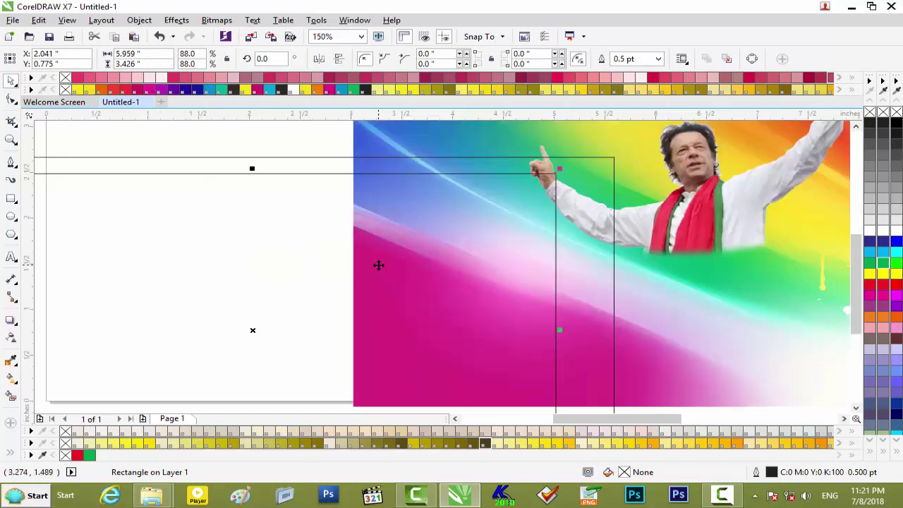
pyautogui.scroll(-2, 379, 265)
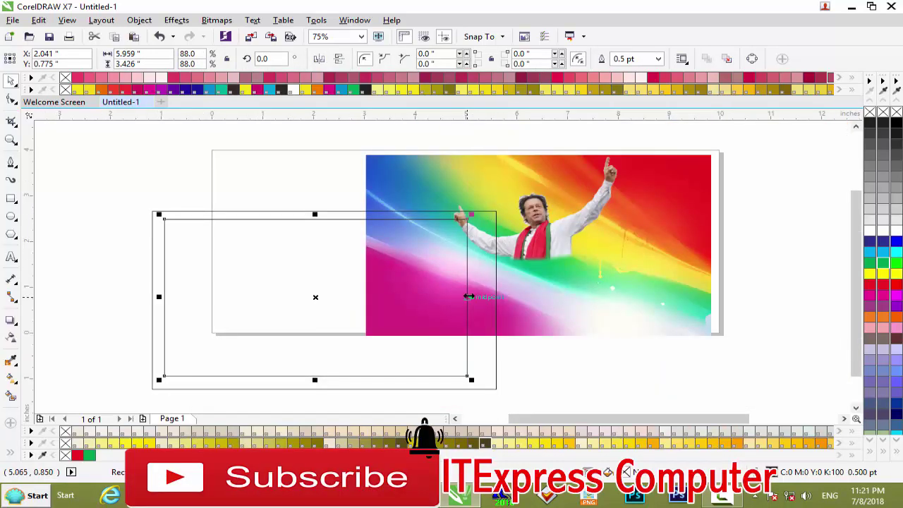
# Widen the inner rectangle to about 6.66 inches and nudge it down and right to about X 2.211, Y 0.745
pyautogui.moveTo(471, 298); pyautogui.dragTo(489, 302)
pyautogui.press('Down')
pyautogui.press('Down')
pyautogui.press('Down')
pyautogui.press('Down')
pyautogui.press('Right')
pyautogui.press('Right')
pyautogui.press('Right')
pyautogui.press('Right')
pyautogui.press('Right')
pyautogui.press('Right')
pyautogui.press('Right')
pyautogui.press('Right')
pyautogui.press('Right')
pyautogui.press('Right')
pyautogui.press('Right')
pyautogui.press('Right')
pyautogui.press('Right')
pyautogui.press('Right')
pyautogui.press('Right')
pyautogui.press('Right')
pyautogui.press('Right')
pyautogui.press('Up')
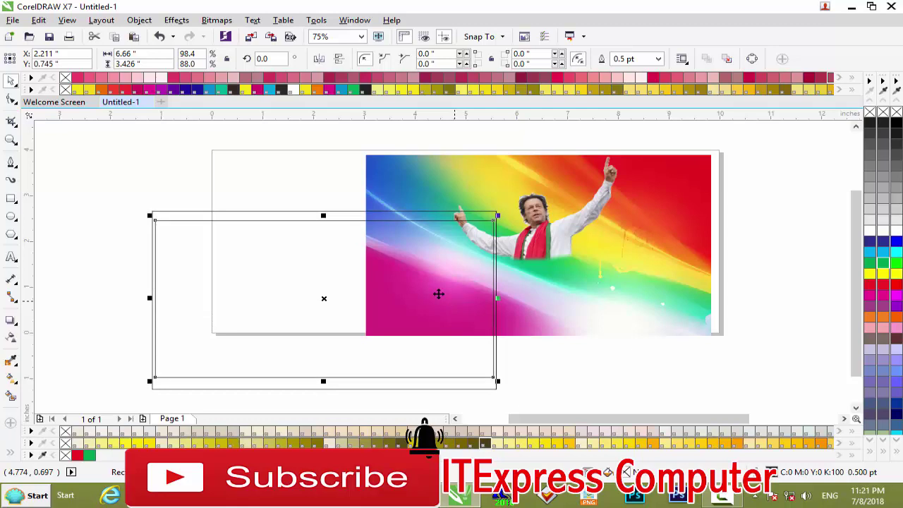
# Stretch the inner rectangle upward to about 3.634 inches high and delete it
pyautogui.moveTo(324, 216); pyautogui.dragTo(324, 209)
pyautogui.scroll(1, 311, 251)
pyautogui.scroll(-1, 312, 252)
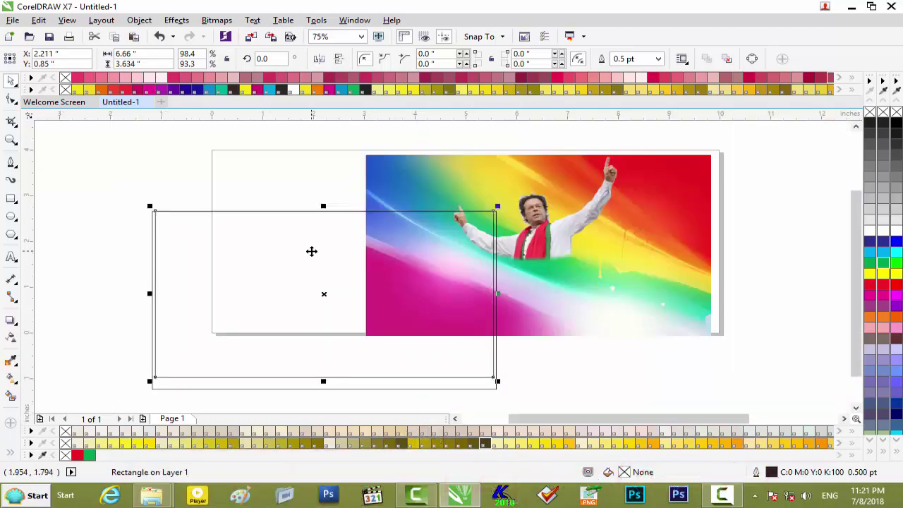
pyautogui.press('Delete')
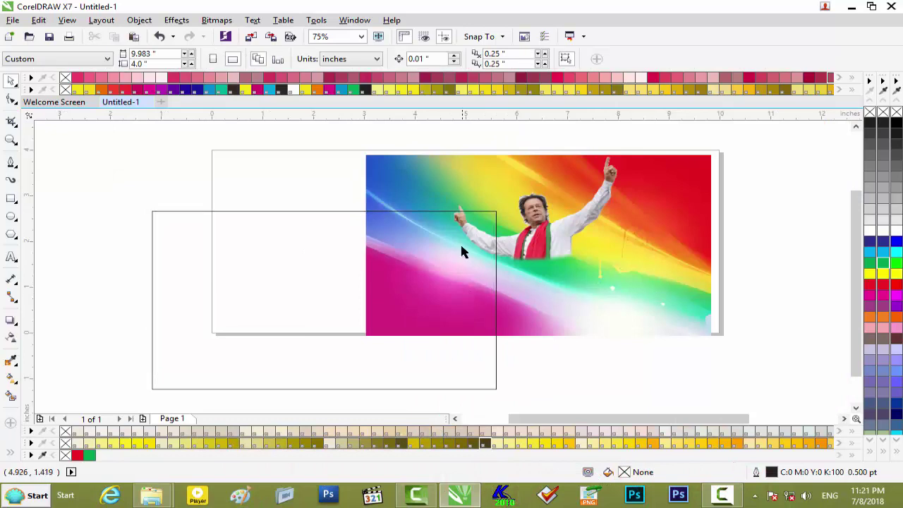
# Create a centred inner copy of the remaining rectangle scaled to about 95.1%, roughly 6.442 by 3.704 inches
pyautogui.click(470, 212)
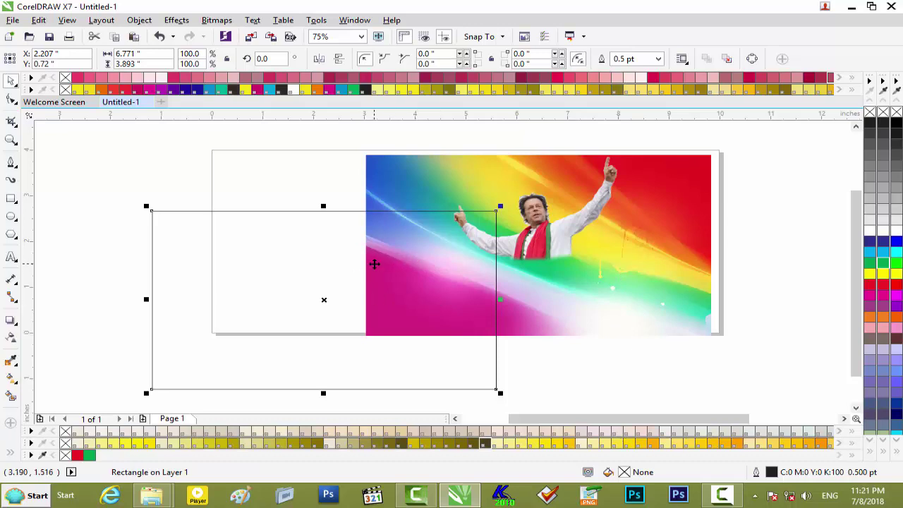
pyautogui.moveTo(498, 210); pyautogui.dragTo(500, 218)
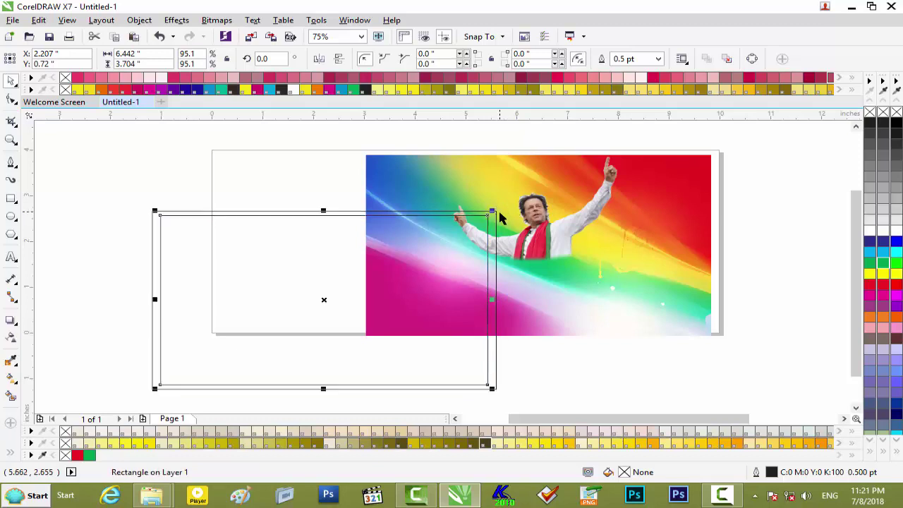
pyautogui.click(569, 375)
# Move the rainbow image to about X 8.608, Y 1.114 inches and PowerClip it inside the inner rectangle
pyautogui.click(617, 271)
pyautogui.moveTo(649, 294); pyautogui.dragTo(701, 336)
pyautogui.moveTo(627, 311); pyautogui.dragTo(687, 303)
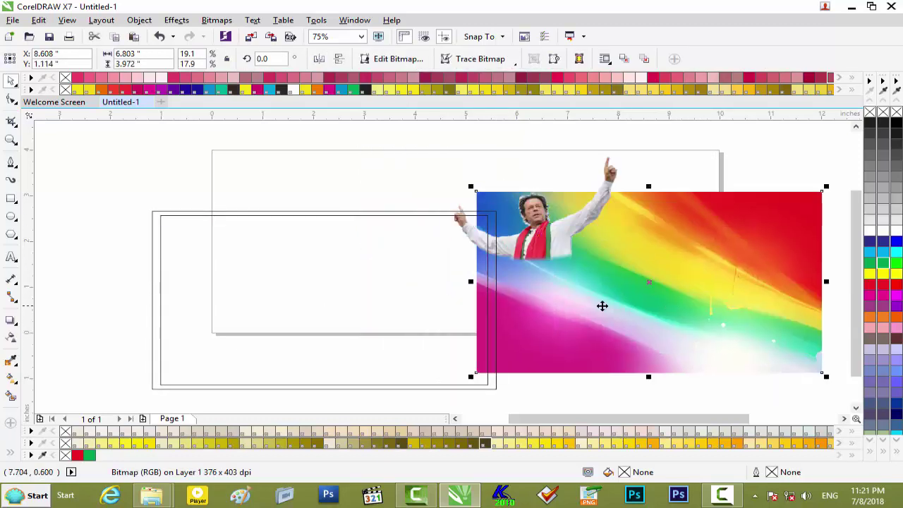
pyautogui.rightClick(603, 306)
pyautogui.click(639, 132)
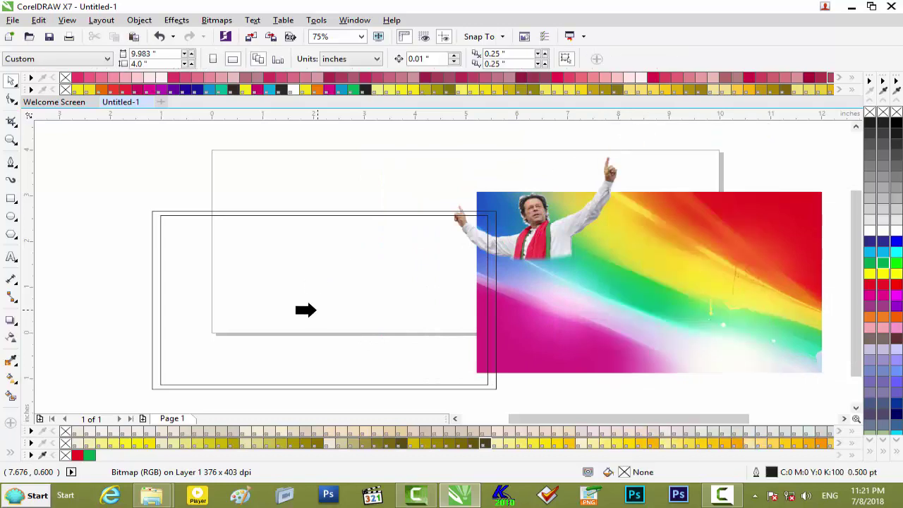
pyautogui.click(317, 310)
# Edit the inner rectangle's PowerClip contents, moving the rainbow image to about X 2.233, Y 0.683 inches to cover the frame
pyautogui.click(288, 402)
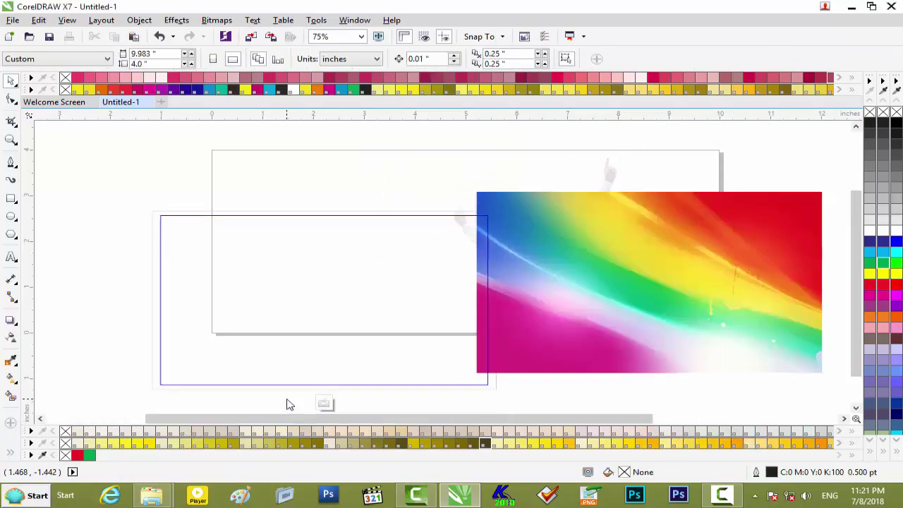
pyautogui.moveTo(546, 294); pyautogui.dragTo(275, 312)
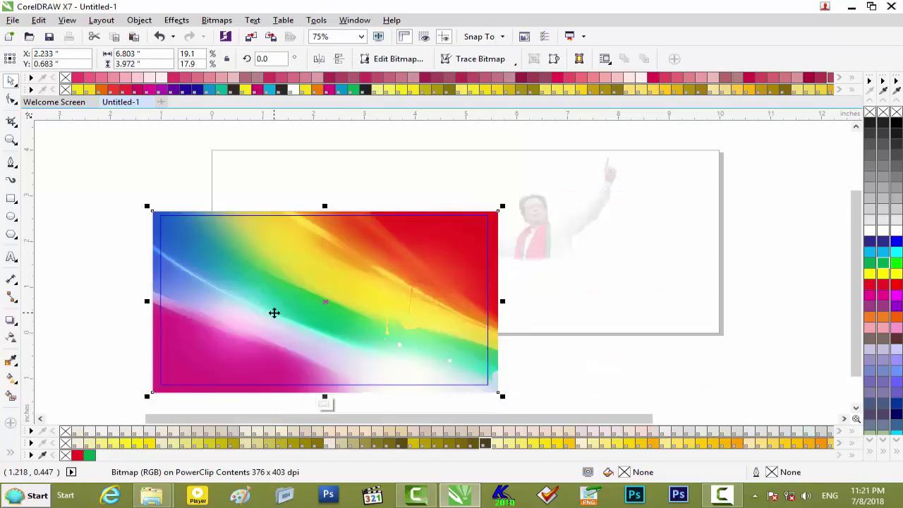
pyautogui.click(323, 404)
pyautogui.click(580, 388)
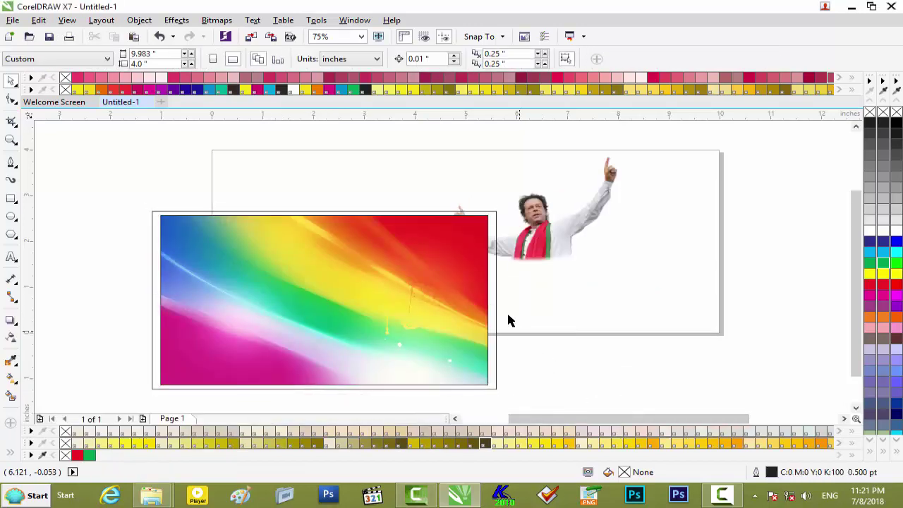
pyautogui.click(496, 283)
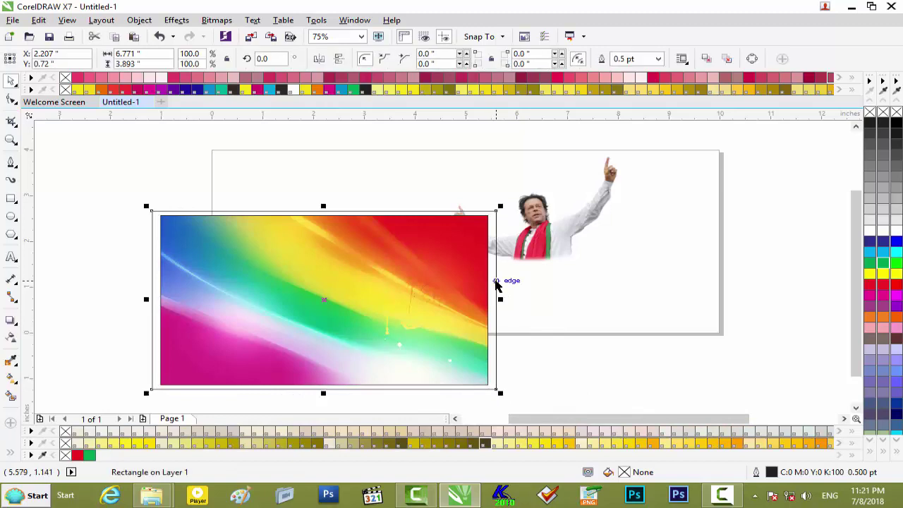
pyautogui.press('F12')
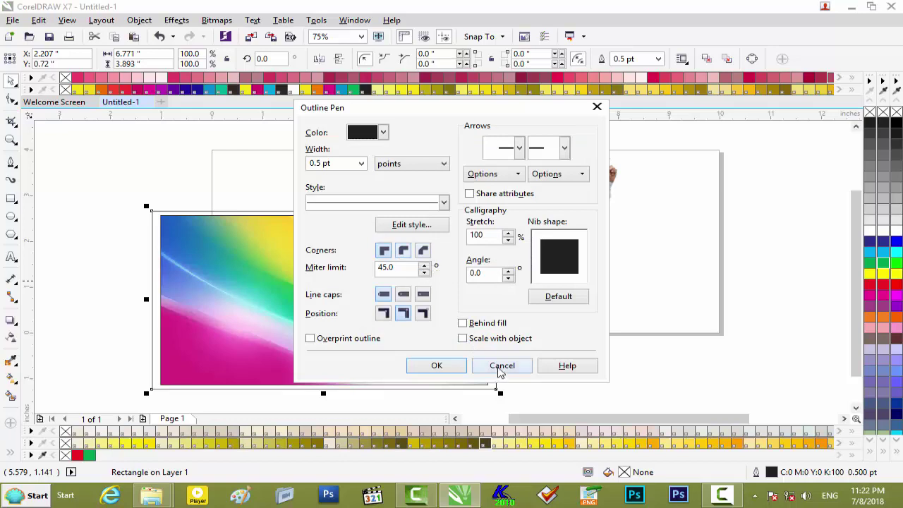
pyautogui.click(498, 367)
# Undo the PowerClip edits, the rainbow image's move and the inner rectangle copy
pyautogui.hotkey('ctrl', 'z')
pyautogui.hotkey('ctrl', 'z')
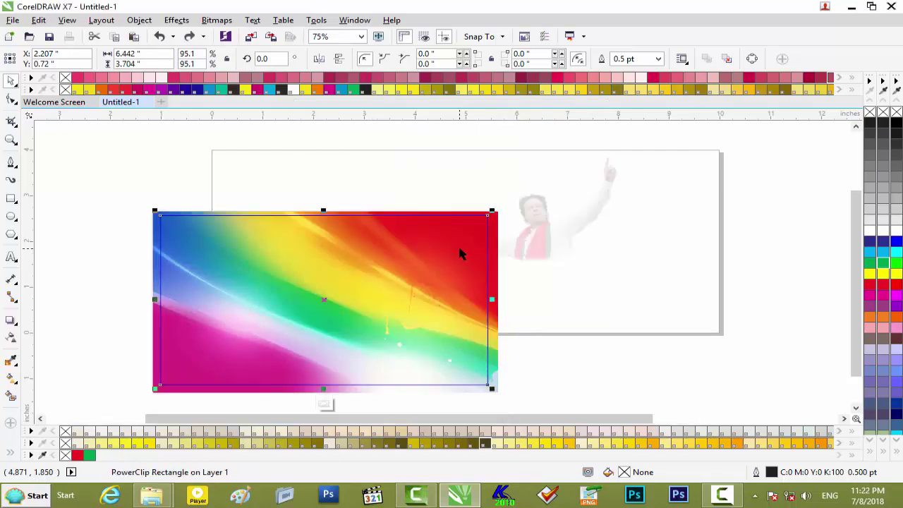
pyautogui.hotkey('ctrl', 'z')
pyautogui.hotkey('ctrl', 'z')
pyautogui.hotkey('ctrl', 'z')
pyautogui.hotkey('ctrl', 'z')
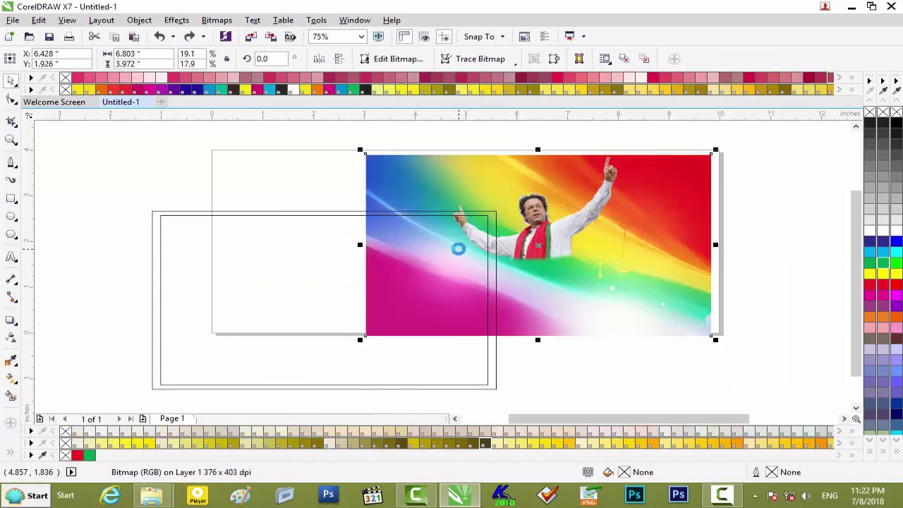
pyautogui.hotkey('ctrl', 'z')
# PowerClip the rainbow image inside the remaining large rectangle
pyautogui.click(625, 288)
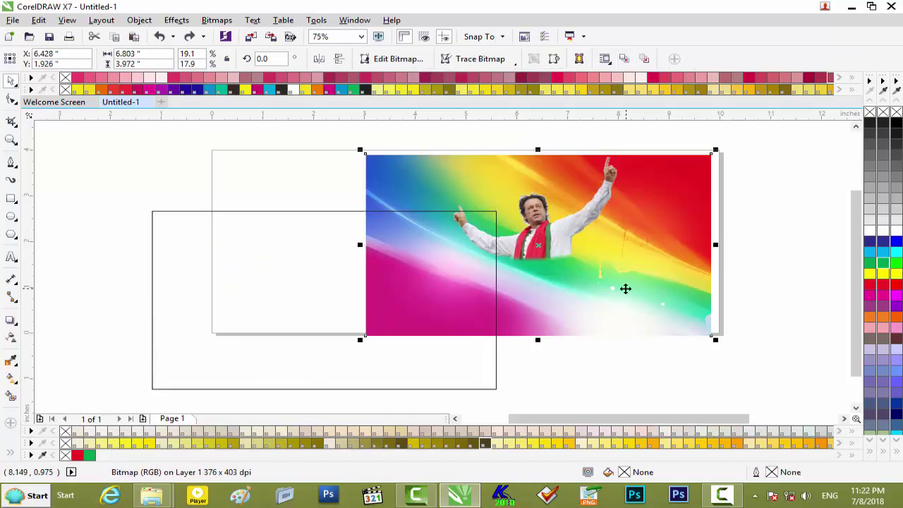
pyautogui.rightClick(627, 285)
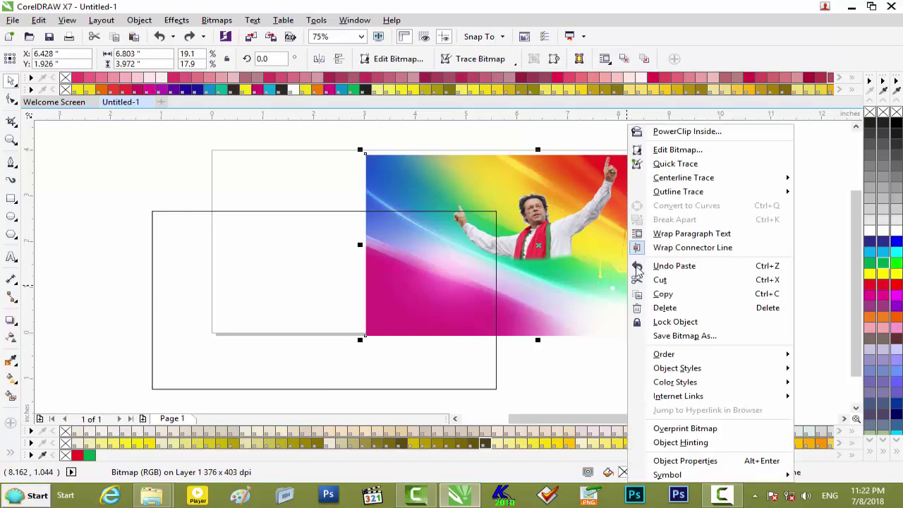
pyautogui.click(680, 133)
pyautogui.click(228, 288)
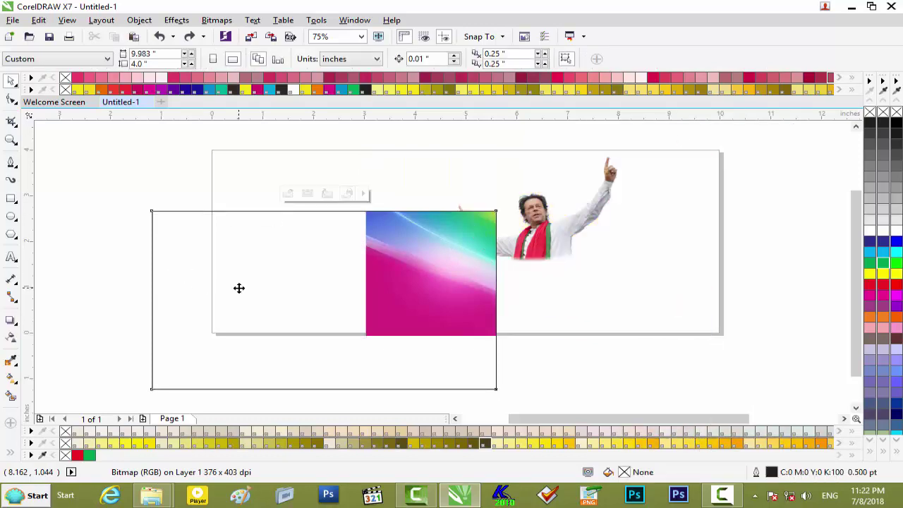
# Edit the PowerClip contents, moving the rainbow image over the frame and widening it to about 7.011 inches, centred near X 2.254, Y 0.704
pyautogui.click(288, 194)
pyautogui.moveTo(405, 284); pyautogui.dragTo(201, 338)
pyautogui.moveTo(498, 300); pyautogui.dragTo(508, 302)
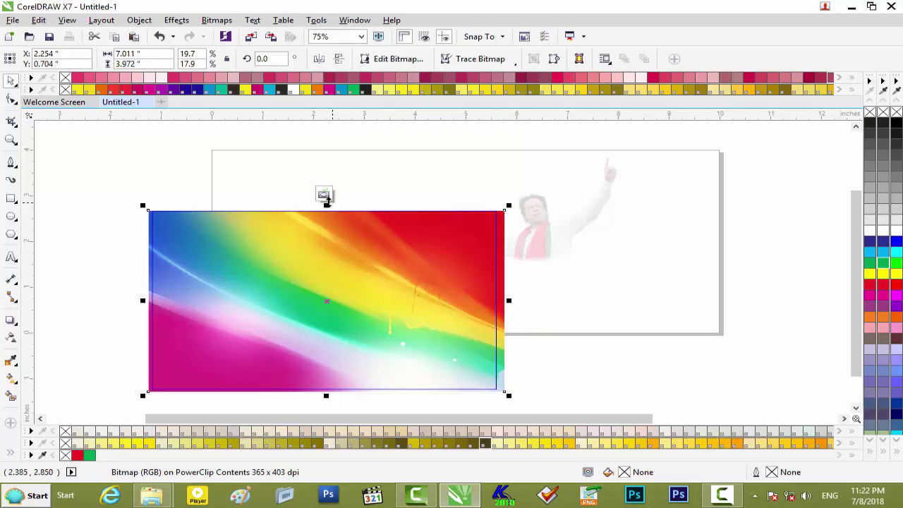
pyautogui.click(327, 198)
pyautogui.click(299, 162)
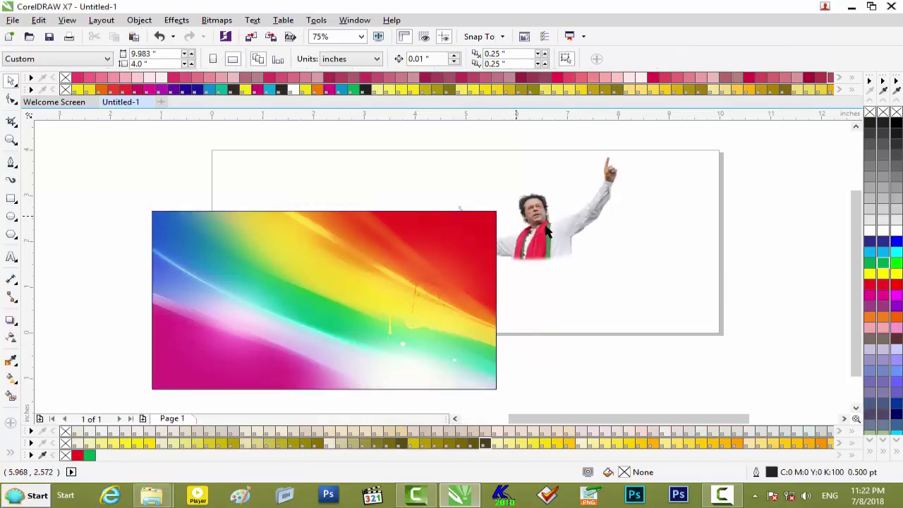
# Create a centred inner copy of the rainbow PowerClip rectangle scaled to about 94.4%, roughly 6.393 by 3.676 inches
pyautogui.click(497, 211)
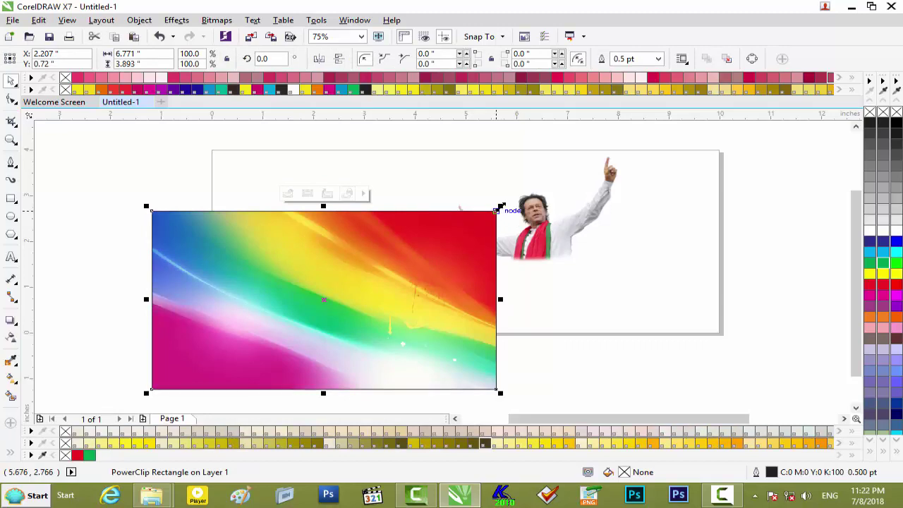
pyautogui.moveTo(499, 209); pyautogui.dragTo(499, 213)
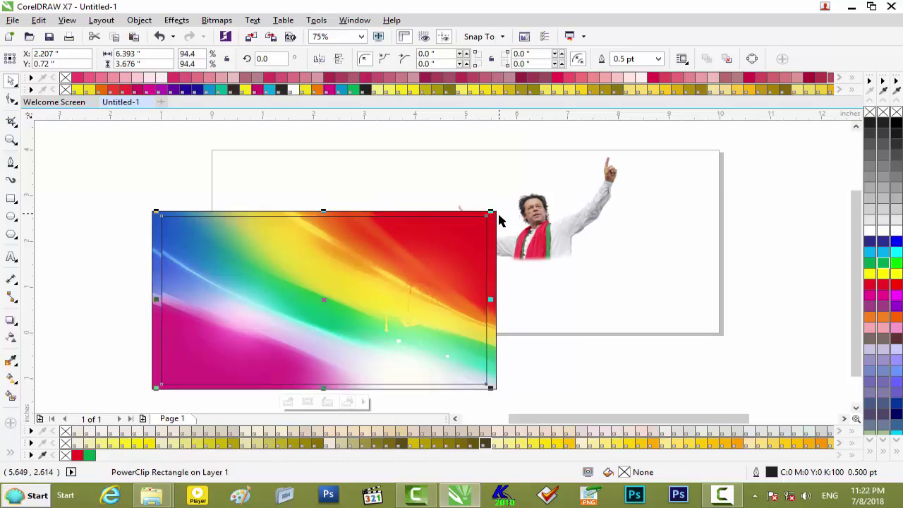
# Give the inner copy a green 3.0 pt outline with rounded corners and line caps, placed behind the fill and scaling with the object
pyautogui.press('F12')
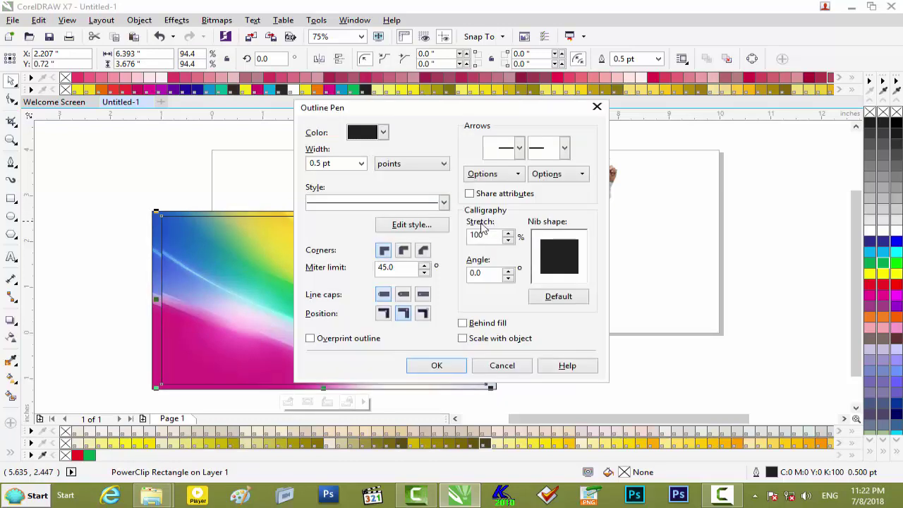
pyautogui.click(361, 163)
pyautogui.click(329, 244)
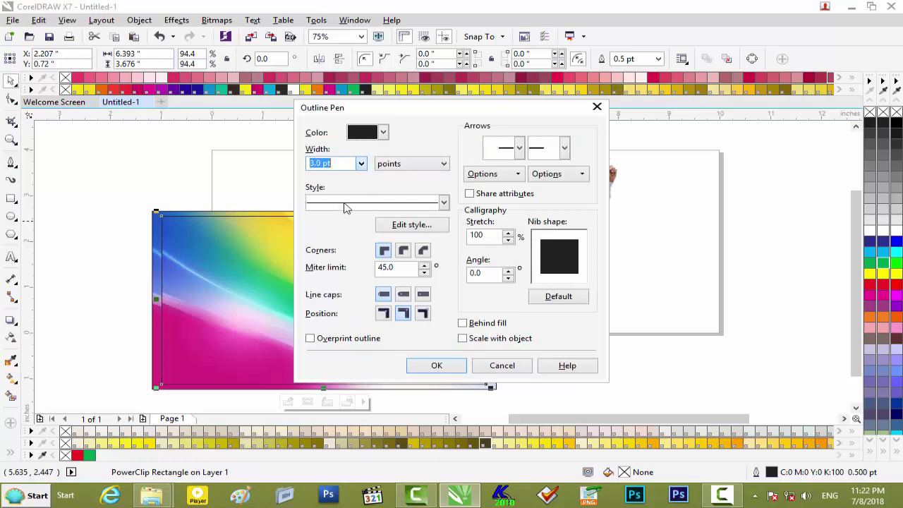
pyautogui.click(383, 133)
pyautogui.click(353, 208)
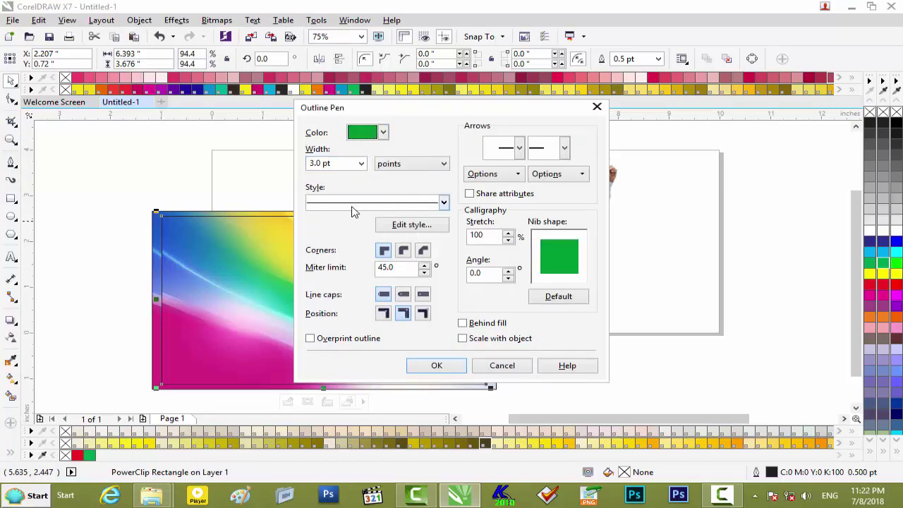
pyautogui.click(405, 251)
pyautogui.click(405, 298)
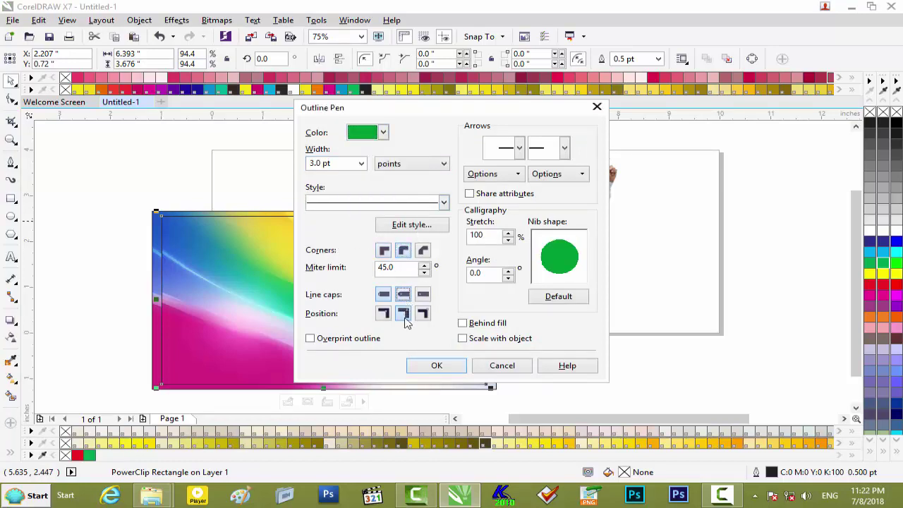
pyautogui.click(472, 325)
pyautogui.click(467, 339)
pyautogui.click(437, 365)
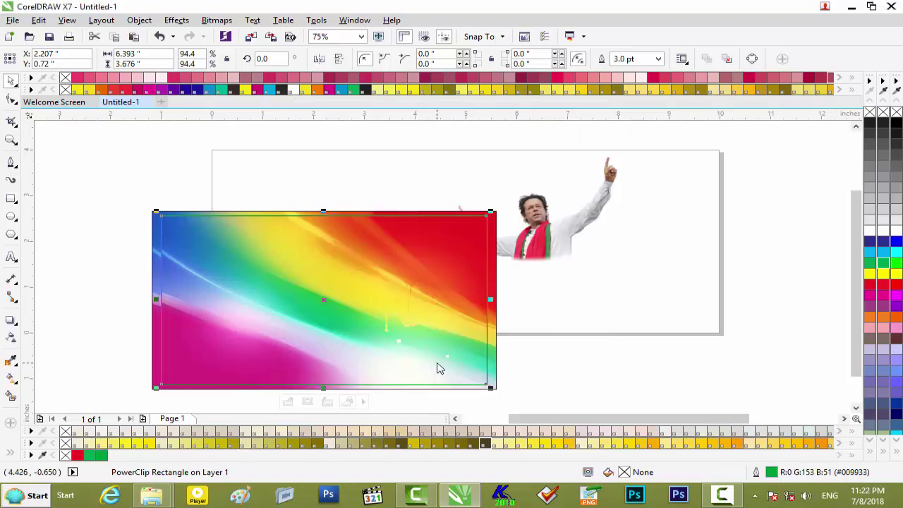
# Set the inner rectangle's green outline width to 8.0 pt and check it up close
pyautogui.scroll(2, 361, 301)
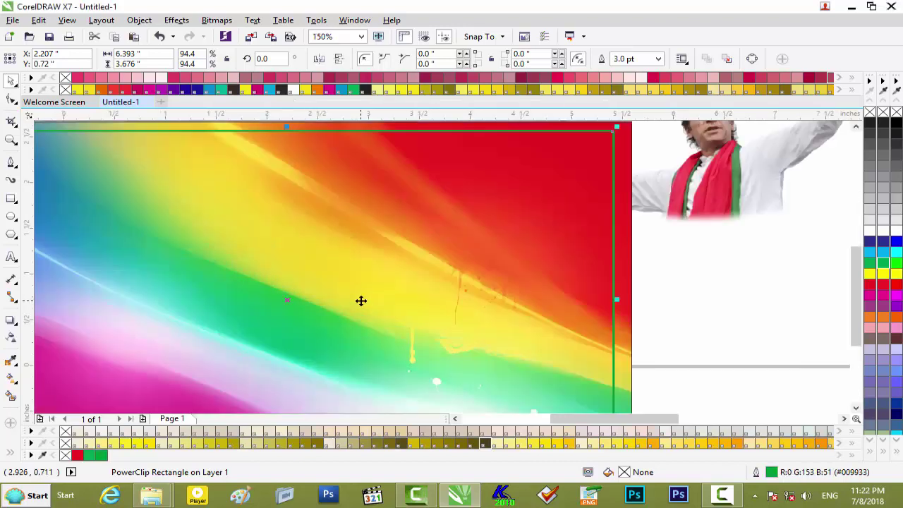
pyautogui.scroll(-2, 361, 301)
pyautogui.scroll(2, 361, 301)
pyautogui.scroll(-2, 361, 301)
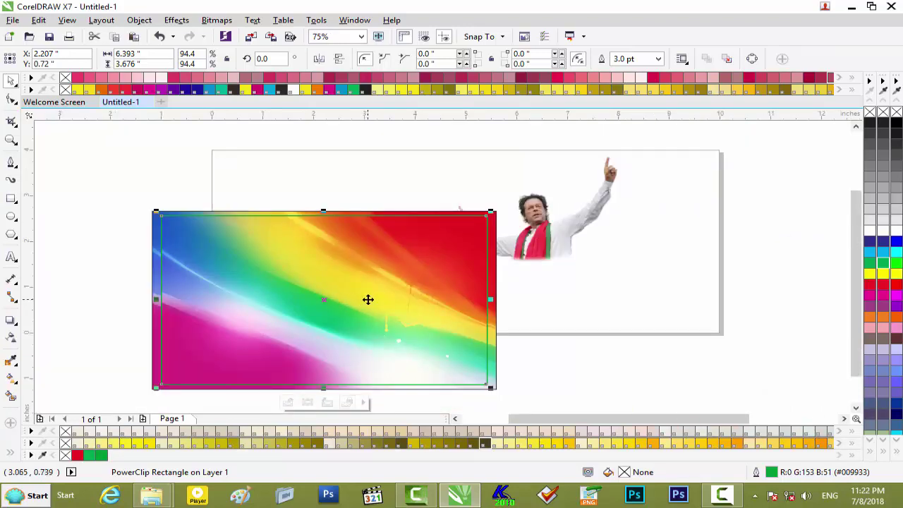
pyautogui.press('F12')
pyautogui.click(361, 163)
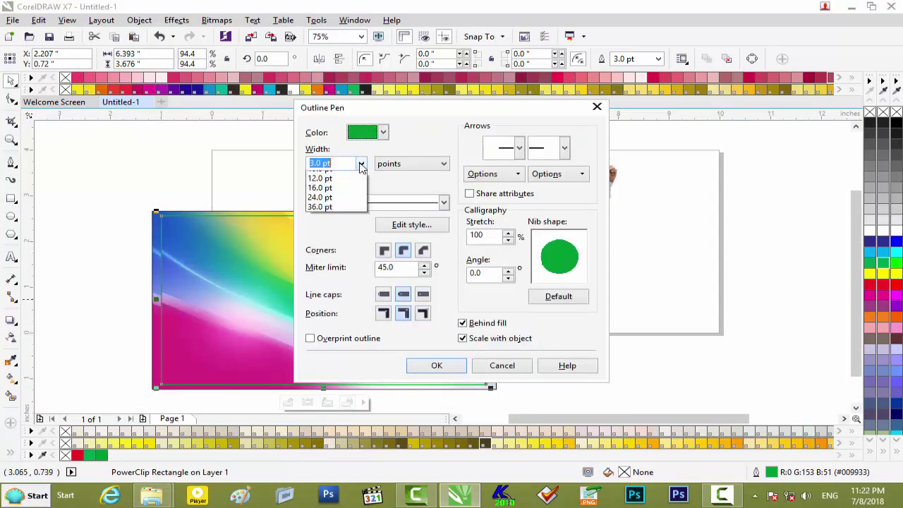
pyautogui.click(330, 262)
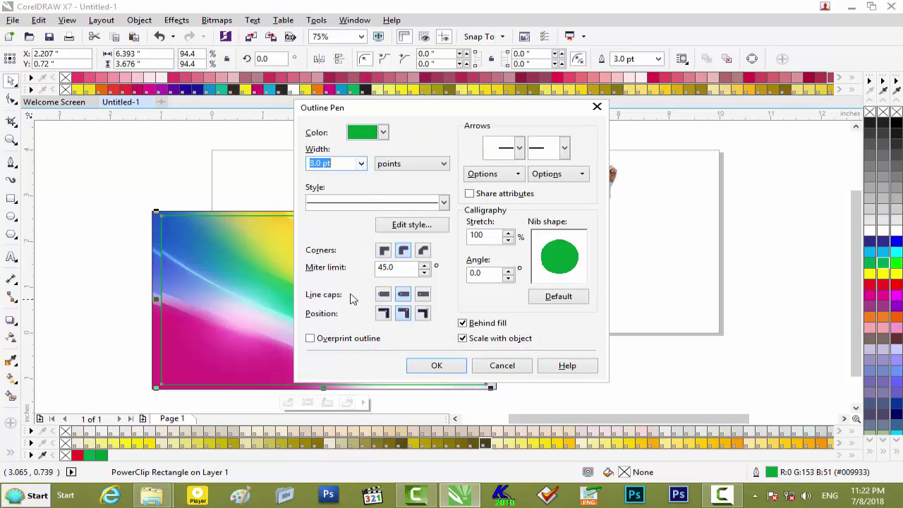
pyautogui.click(433, 367)
pyautogui.scroll(2, 411, 350)
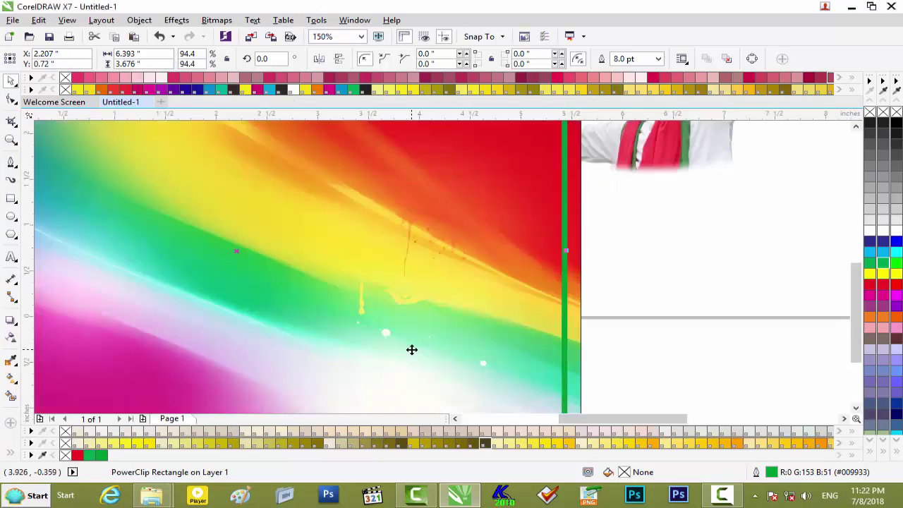
pyautogui.scroll(-1, 412, 350)
pyautogui.click(582, 321)
pyautogui.scroll(1, 498, 337)
pyautogui.scroll(-1, 497, 337)
# Change the inner rectangle's outline to 16.0 pt white
pyautogui.press('F12')
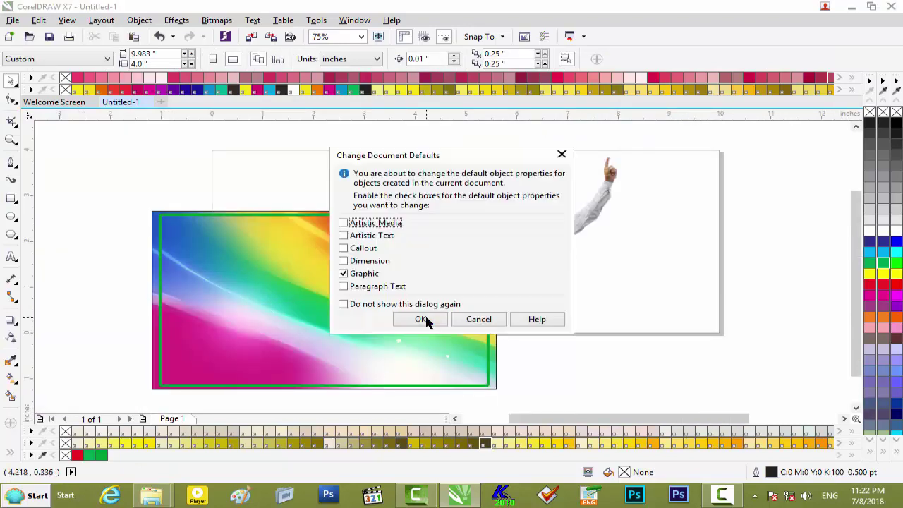
pyautogui.click(496, 322)
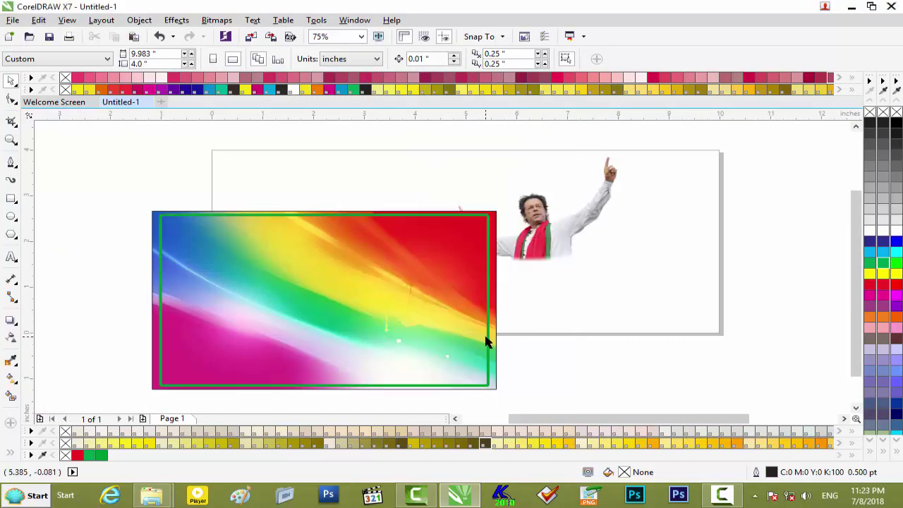
pyautogui.click(491, 342)
pyautogui.press('F12')
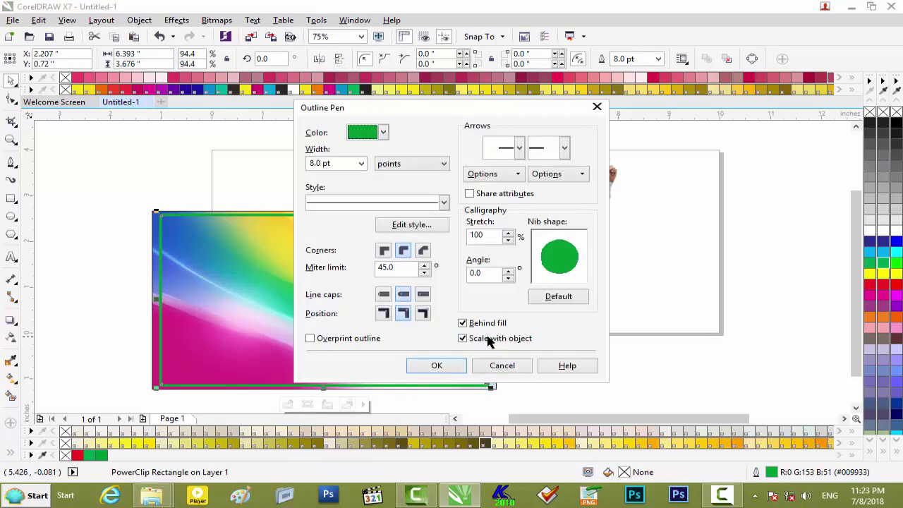
pyautogui.click(361, 164)
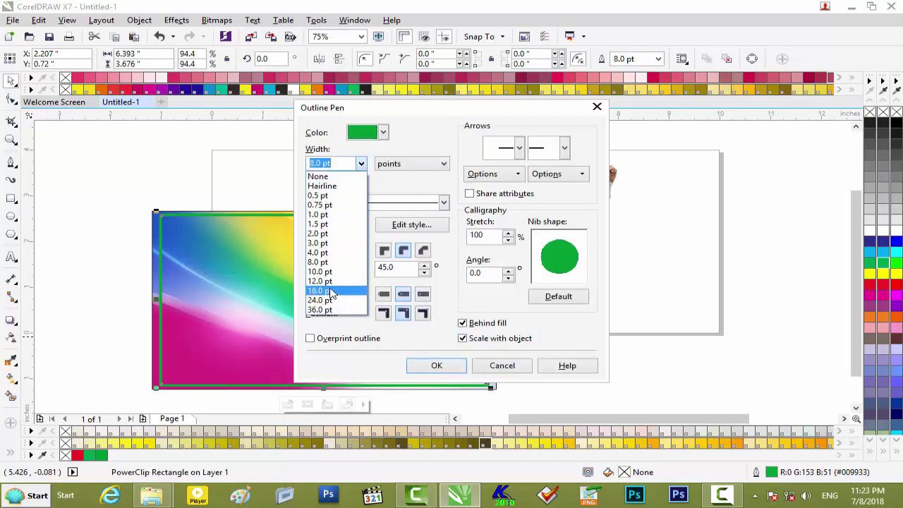
pyautogui.click(331, 290)
pyautogui.click(384, 133)
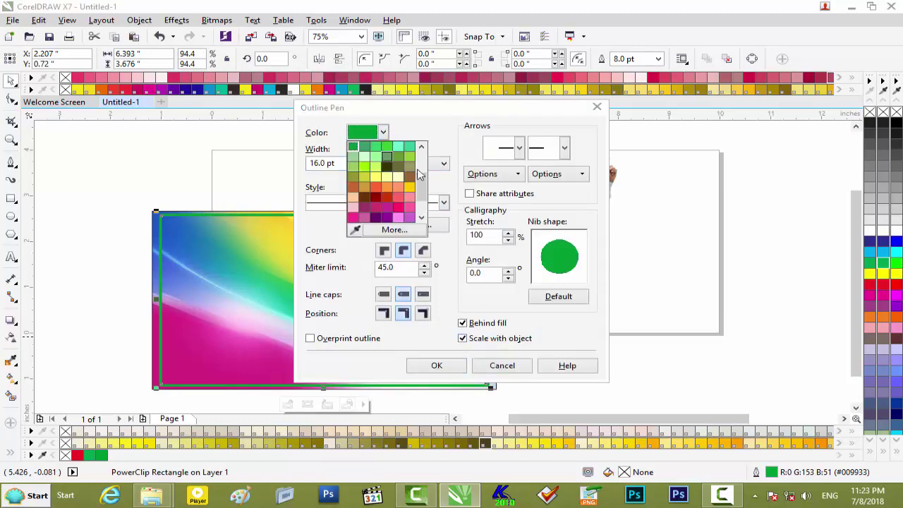
pyautogui.moveTo(421, 178); pyautogui.dragTo(422, 156)
pyautogui.click(399, 157)
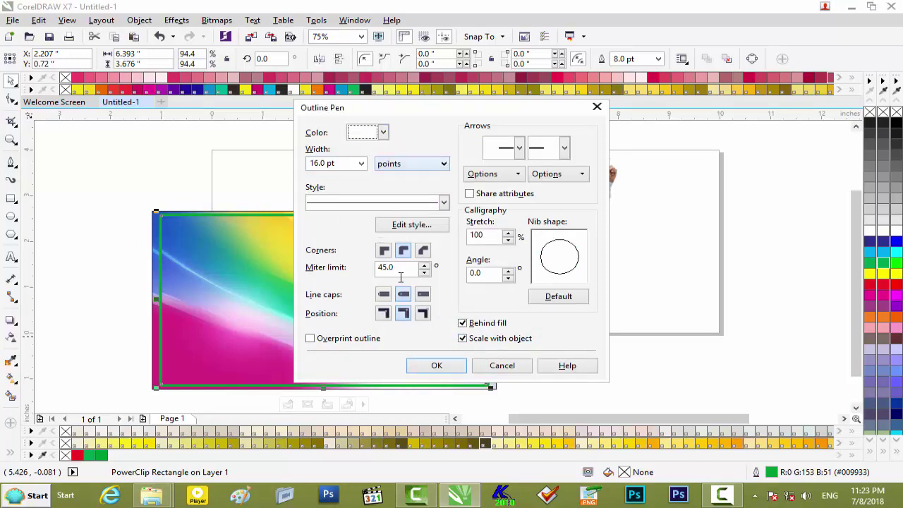
pyautogui.click(441, 365)
pyautogui.click(550, 378)
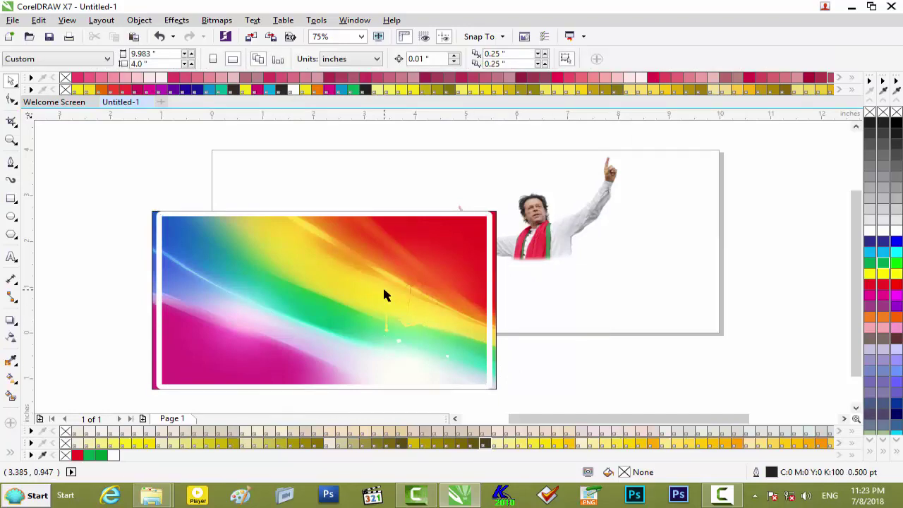
# Set the inner rectangle's white outline width to 10.0 pt and deselect it
pyautogui.scroll(1, 383, 290)
pyautogui.scroll(-1, 384, 291)
pyautogui.scroll(1, 283, 277)
pyautogui.scroll(-1, 284, 277)
pyautogui.click(392, 217)
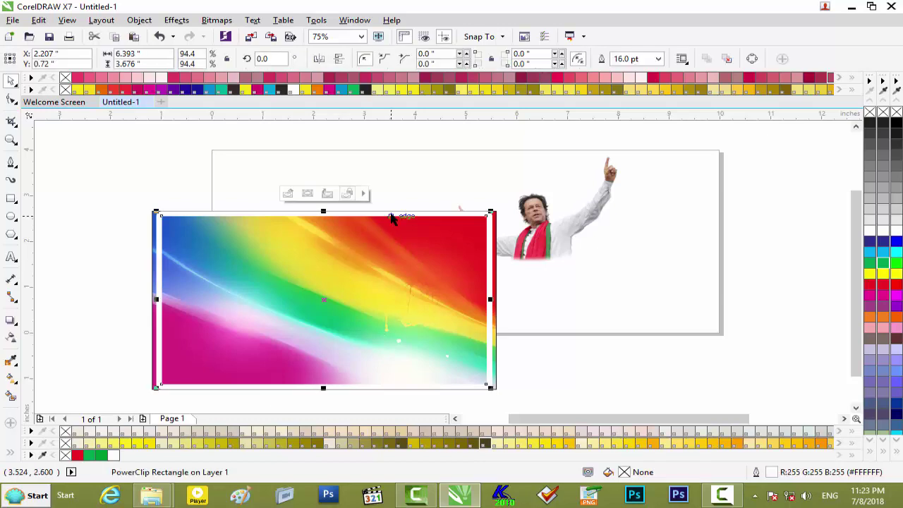
pyautogui.press('F12')
pyautogui.click(361, 164)
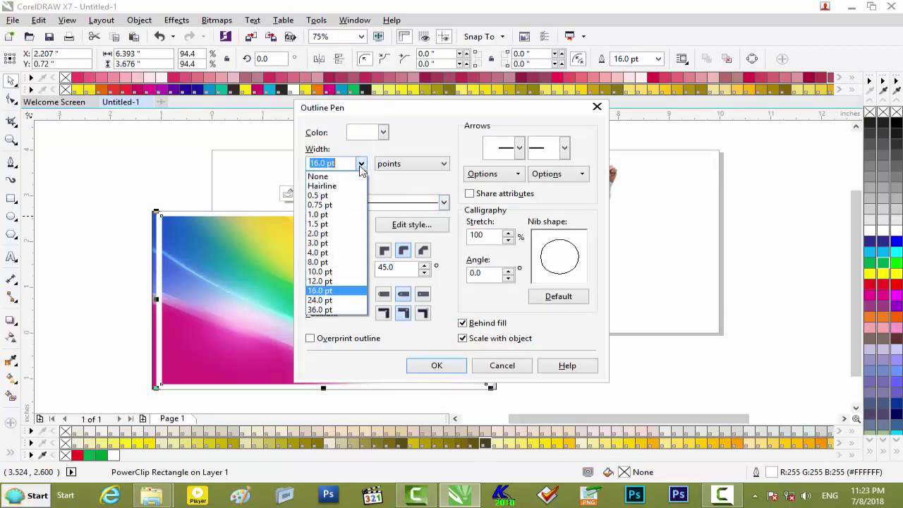
pyautogui.click(329, 274)
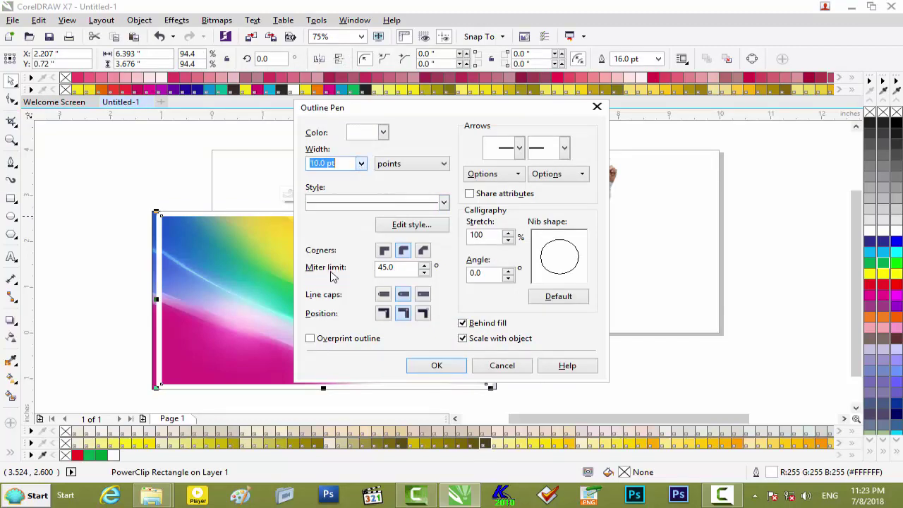
pyautogui.click(434, 365)
pyautogui.click(562, 364)
pyautogui.scroll(1, 418, 344)
pyautogui.scroll(-1, 419, 344)
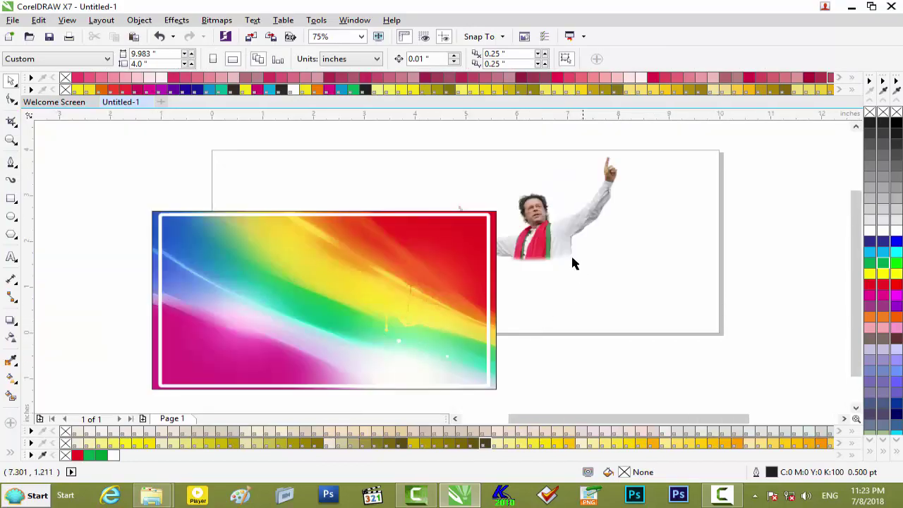
# Move the arms-raised politician cutout onto the rainbow rectangle, in front of it, and nudge it down so the raised hand fits within the frame
pyautogui.click(530, 237)
pyautogui.moveTo(539, 238); pyautogui.dragTo(351, 293)
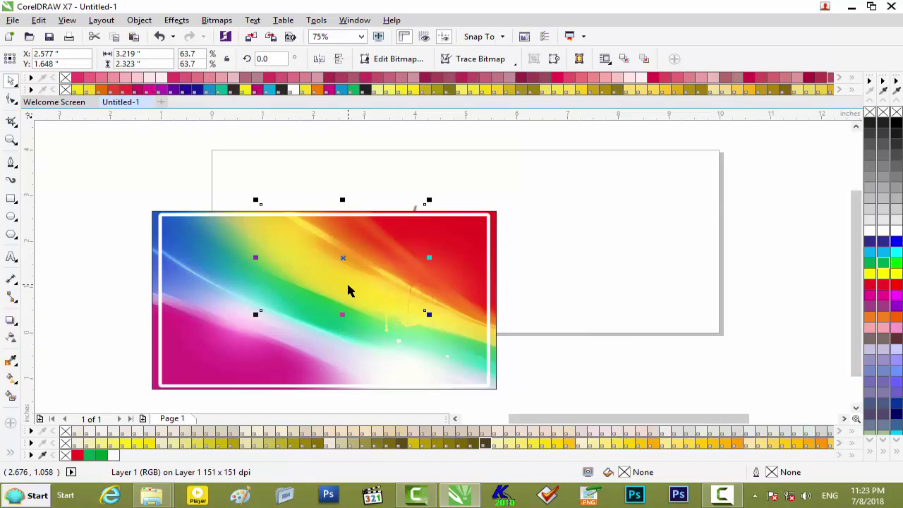
pyautogui.press('Down')
pyautogui.click(405, 252)
pyautogui.press('Down')
pyautogui.press('Down')
pyautogui.press('Down')
pyautogui.press('Down')
pyautogui.press('Down')
pyautogui.press('Down')
pyautogui.press('Down')
pyautogui.press('Down')
pyautogui.press('Down')
pyautogui.press('Down')
pyautogui.press('Down')
pyautogui.press('Down')
pyautogui.press('Down')
pyautogui.press('Down')
pyautogui.press('Down')
pyautogui.press('Down')
pyautogui.press('Down')
pyautogui.press('Down')
pyautogui.press('Down')
pyautogui.press('Down')
pyautogui.press('Down')
pyautogui.press('Down')
pyautogui.press('Down')
pyautogui.press('Down')
pyautogui.press('Down')
pyautogui.press('Down')
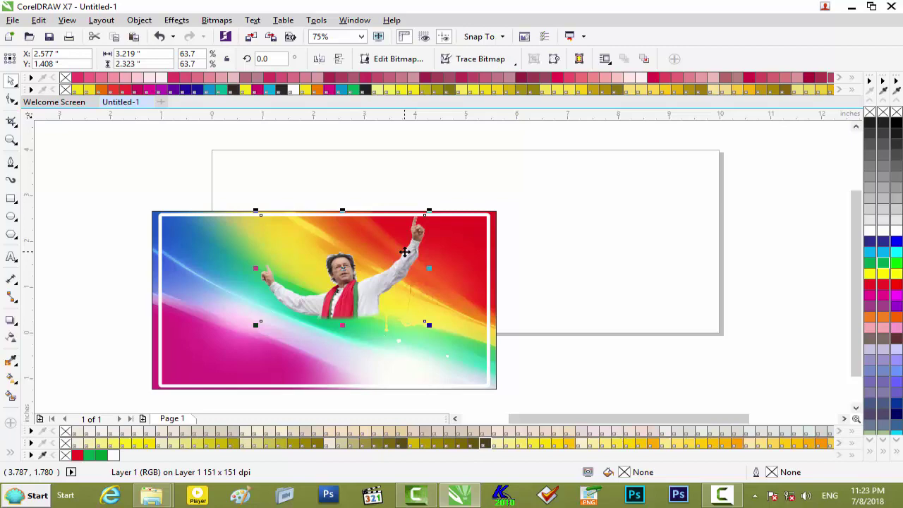
pyautogui.press('Down')
# Nudge the politician cutout about 0.15 inch left and 0.03 inch up, then deselect it
pyautogui.press('Left')
pyautogui.press('Left')
pyautogui.press('Left')
pyautogui.press('Left')
pyautogui.press('Left')
pyautogui.press('Left')
pyautogui.press('Left')
pyautogui.press('Left')
pyautogui.press('Left')
pyautogui.press('Left')
pyautogui.press('Left')
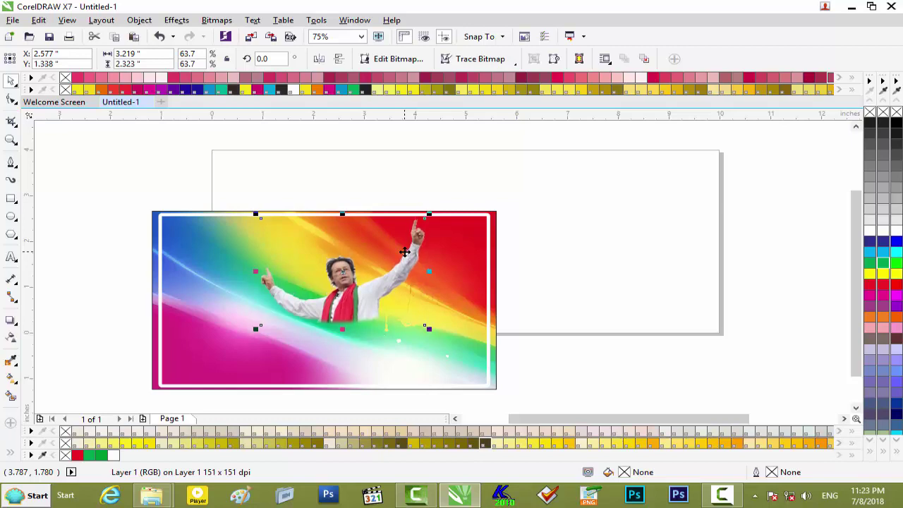
pyautogui.press('Left')
pyautogui.press('Left')
pyautogui.press('Up')
pyautogui.press('Up')
pyautogui.press('Up')
pyautogui.press('Left')
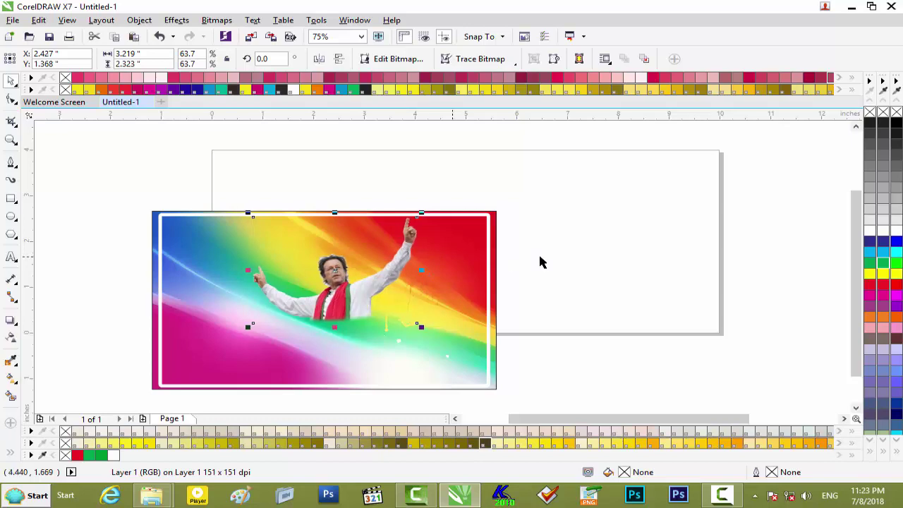
pyautogui.click(558, 258)
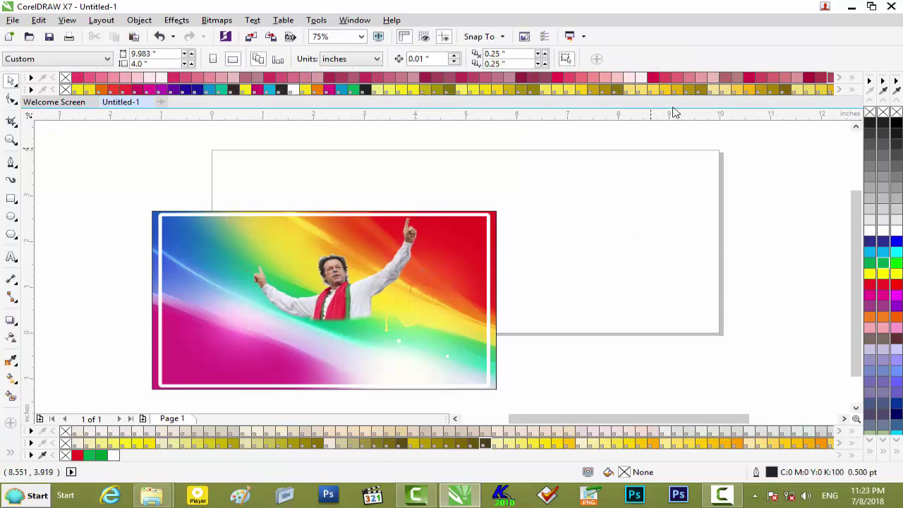
# Import ed.psd, scale the bearded man's portrait to about 40.6%, and place it in the lower right of the rainbow rectangle
pyautogui.click(852, 7)
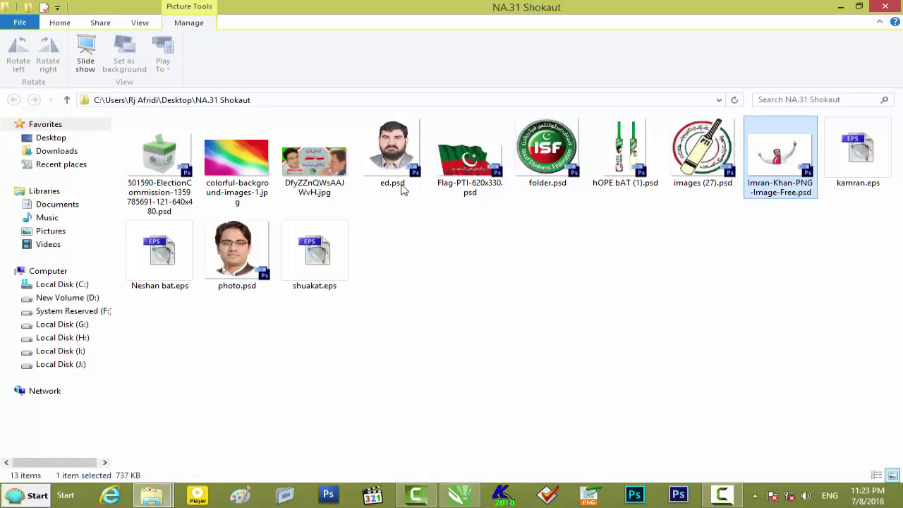
pyautogui.moveTo(403, 189); pyautogui.dragTo(608, 270)
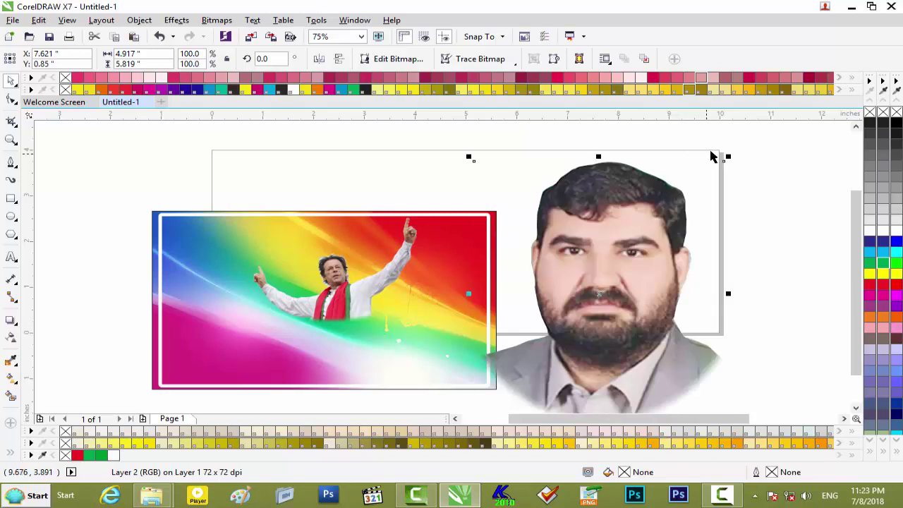
pyautogui.moveTo(727, 155); pyautogui.dragTo(686, 222)
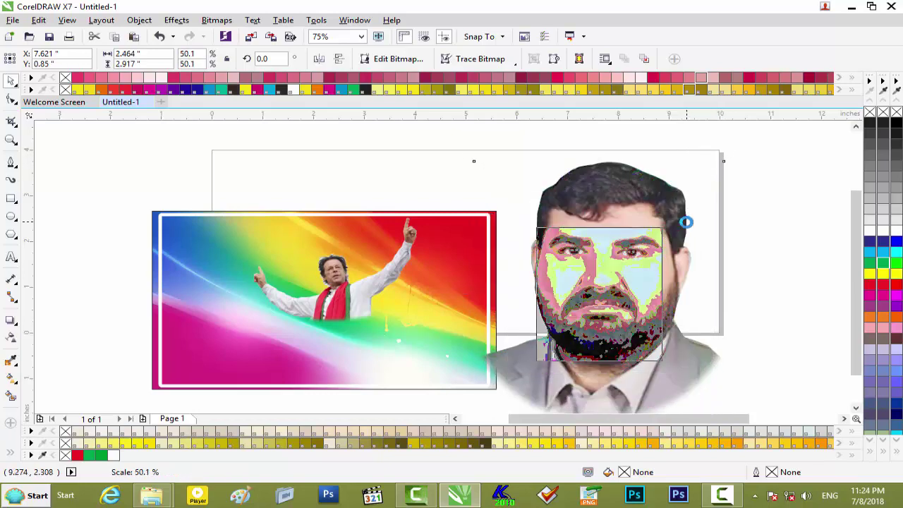
pyautogui.moveTo(602, 273); pyautogui.dragTo(433, 302)
pyautogui.scroll(1, 433, 302)
pyautogui.scroll(-1, 434, 303)
pyautogui.moveTo(498, 250); pyautogui.dragTo(487, 263)
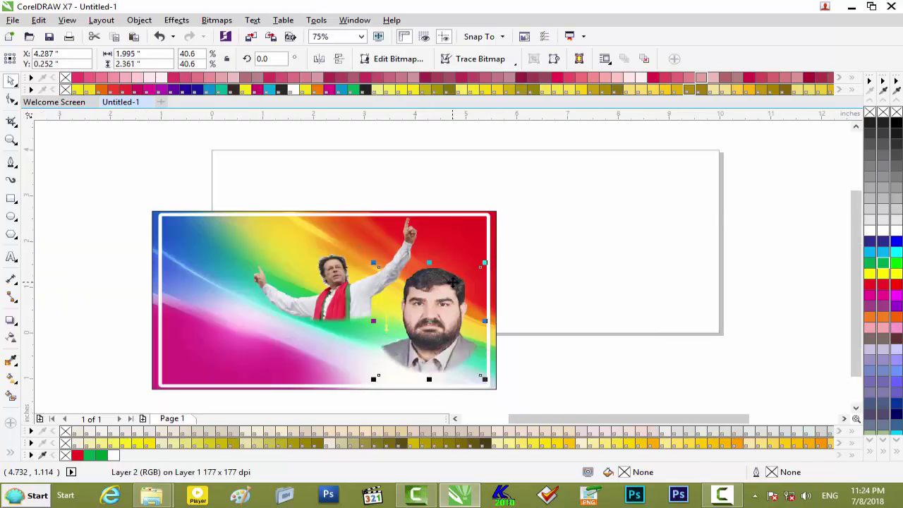
# Nudge the bearded man's portrait slightly up and right within the white frame, then deselect it
pyautogui.press('Up')
pyautogui.press('Up')
pyautogui.press('Up')
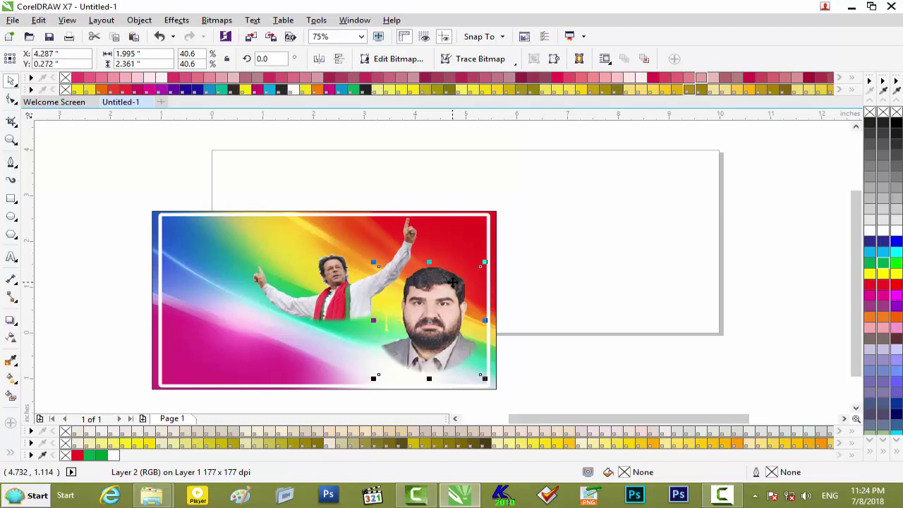
pyautogui.press('Right')
pyautogui.press('Right')
pyautogui.press('Right')
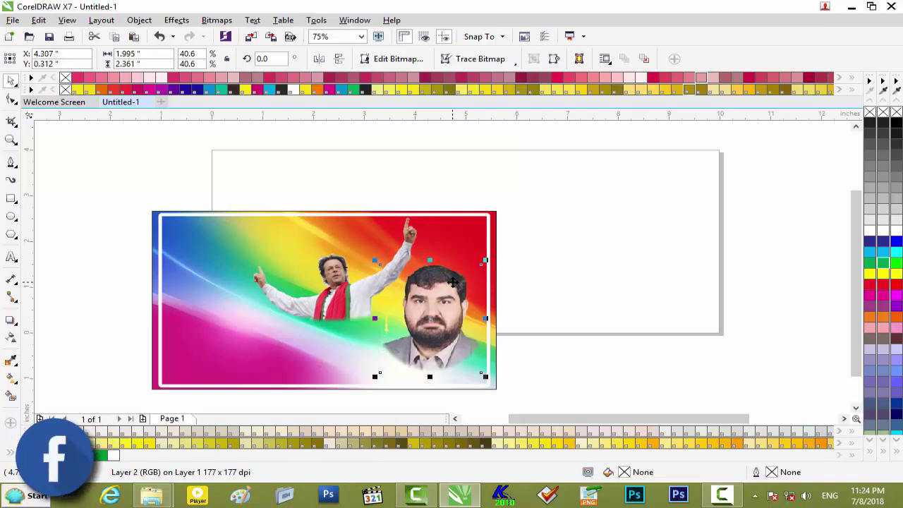
pyautogui.press('Right')
pyautogui.press('Up')
pyautogui.press('Up')
pyautogui.press('Up')
pyautogui.click(584, 281)
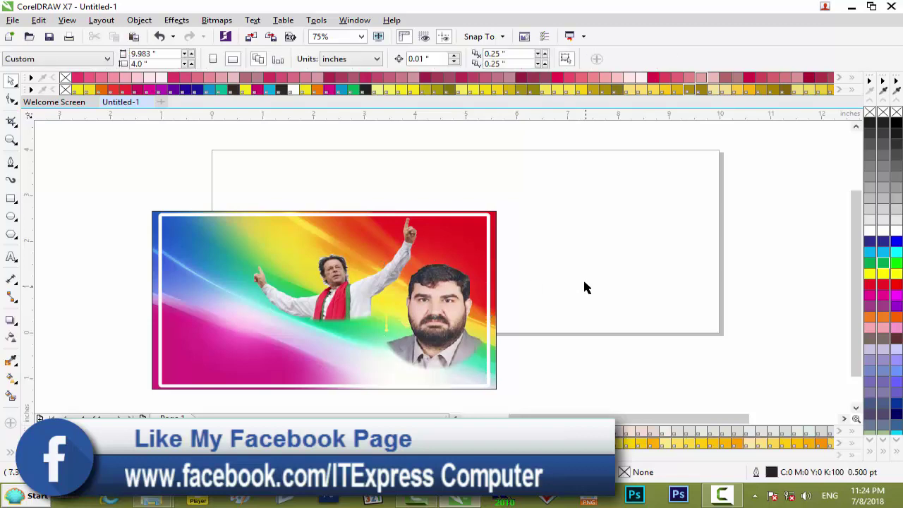
# Import photo.psd, scale the portrait to about 26%, and place it in the lower left of the rainbow rectangle
pyautogui.click(851, 10)
pyautogui.moveTo(254, 286); pyautogui.dragTo(563, 386)
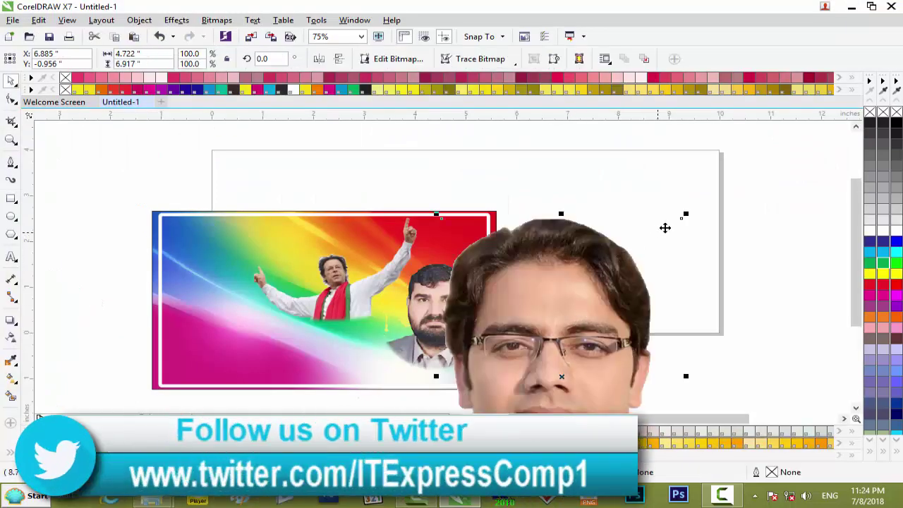
pyautogui.moveTo(685, 214); pyautogui.dragTo(614, 308)
pyautogui.moveTo(505, 353); pyautogui.dragTo(218, 308)
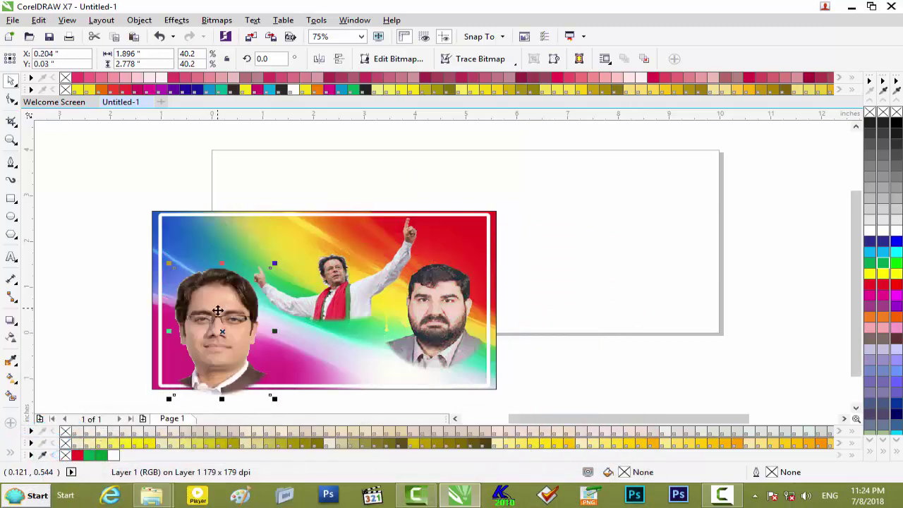
pyautogui.moveTo(274, 264); pyautogui.dragTo(257, 283)
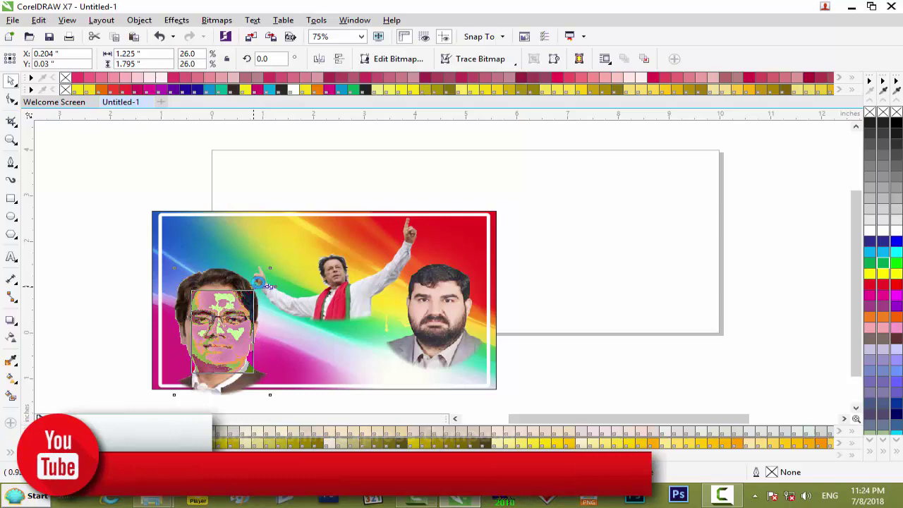
pyautogui.moveTo(222, 313); pyautogui.dragTo(205, 314)
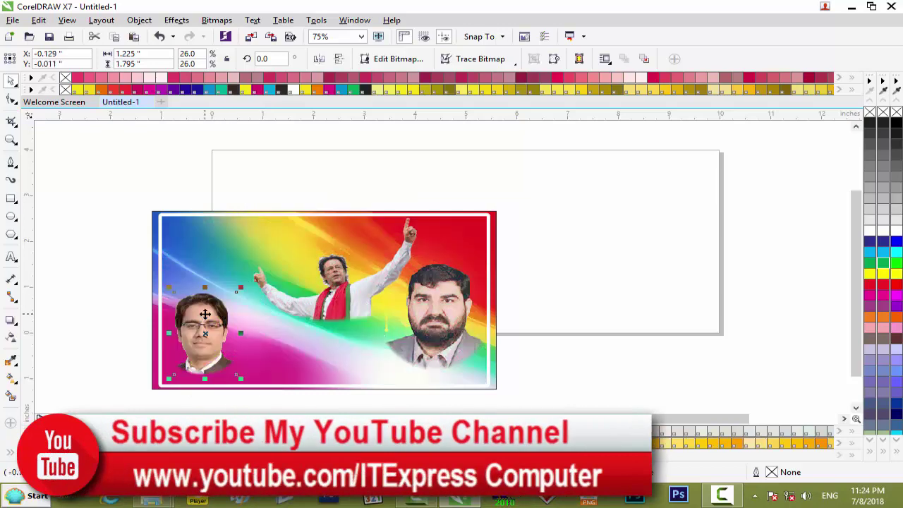
# Enlarge the portrait with glasses to about 30.1% and widen it to roughly 1.649 by 2.083 inches
pyautogui.scroll(2, 205, 314)
pyautogui.moveTo(852, 284); pyautogui.dragTo(851, 319)
pyautogui.moveTo(272, 171)
pyautogui.mouseDown()
pyautogui.moveTo(300, 157)
pyautogui.moveTo(282, 158)
pyautogui.mouseUp()
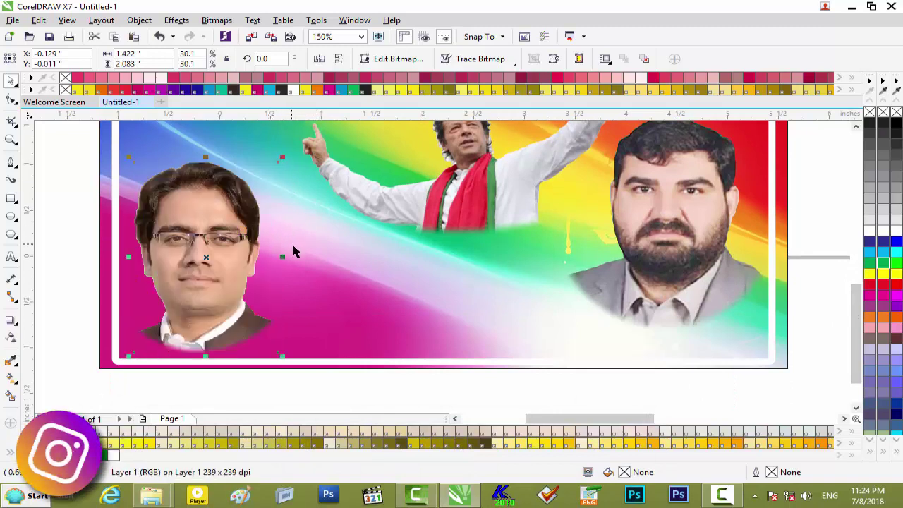
pyautogui.moveTo(283, 256); pyautogui.dragTo(307, 258)
# Nudge the portrait with glasses up about 0.6 inch inside the white frame, then deselect it
pyautogui.press('Up')
pyautogui.press('Up')
pyautogui.press('Up')
pyautogui.press('Up')
pyautogui.press('Up')
pyautogui.press('Up')
pyautogui.press('Up')
pyautogui.press('Up')
pyautogui.press('Up')
pyautogui.press('Up')
pyautogui.press('Up')
pyautogui.press('Up')
pyautogui.press('Up')
pyautogui.press('Up')
pyautogui.press('Up')
pyautogui.press('Up')
pyautogui.press('Up')
pyautogui.press('Up')
pyautogui.press('Up')
pyautogui.press('Up')
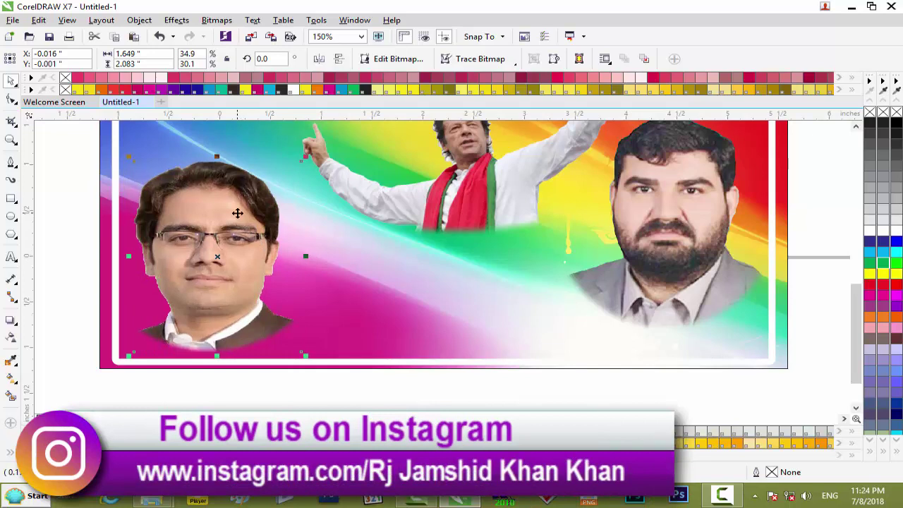
pyautogui.press('Up')
pyautogui.press('Up')
pyautogui.press('Up')
pyautogui.press('Up')
pyautogui.press('Up')
pyautogui.press('Up')
pyautogui.press('Up')
pyautogui.press('Up')
pyautogui.press('Up')
pyautogui.press('Up')
pyautogui.press('Up')
pyautogui.press('Up')
pyautogui.press('Up')
pyautogui.press('Up')
pyautogui.press('Up')
pyautogui.press('Up')
pyautogui.press('Up')
pyautogui.press('Up')
pyautogui.press('Up')
pyautogui.press('Up')
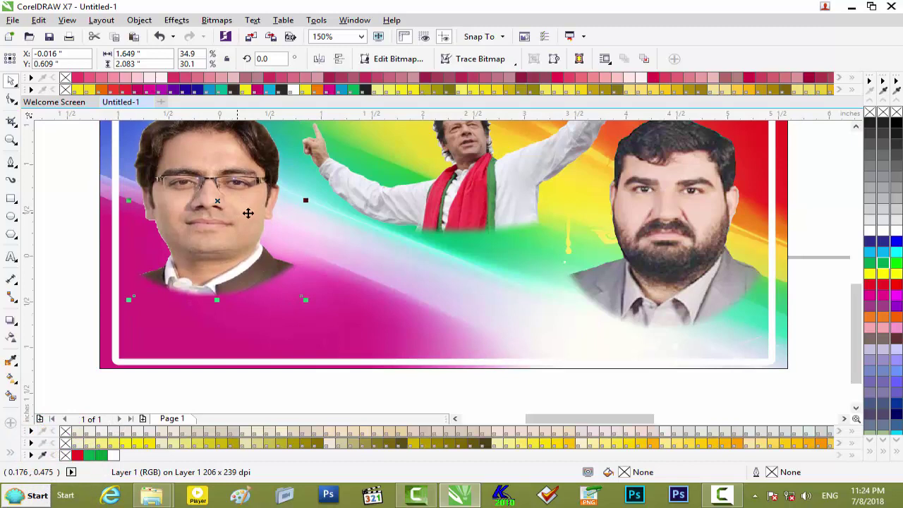
pyautogui.scroll(-2, 529, 234)
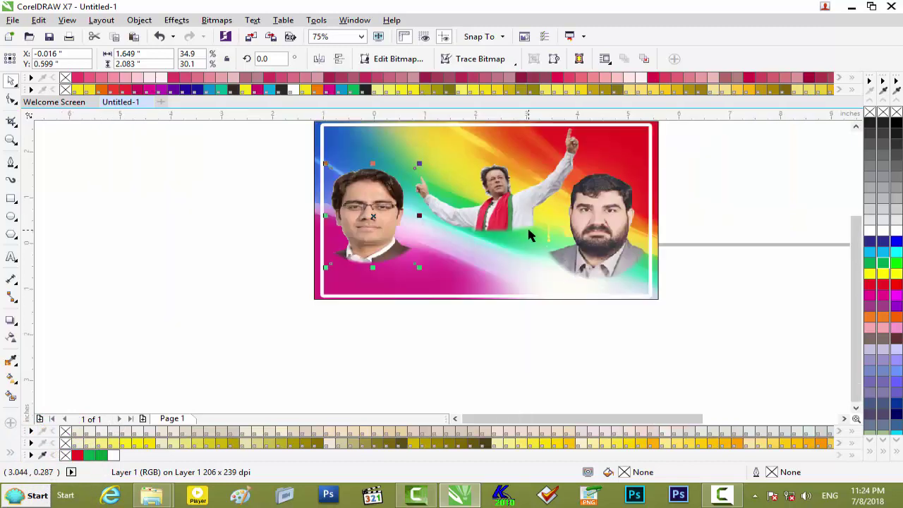
pyautogui.click(758, 208)
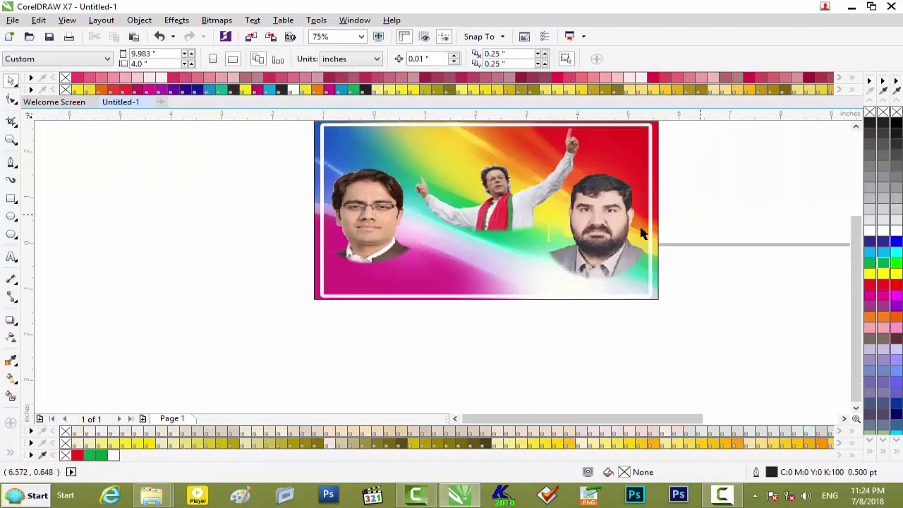
# Import the ISF logo from folder.psd and shrink it to about 1.2 inches tall below the poster
pyautogui.click(852, 6)
pyautogui.moveTo(544, 210); pyautogui.dragTo(475, 383)
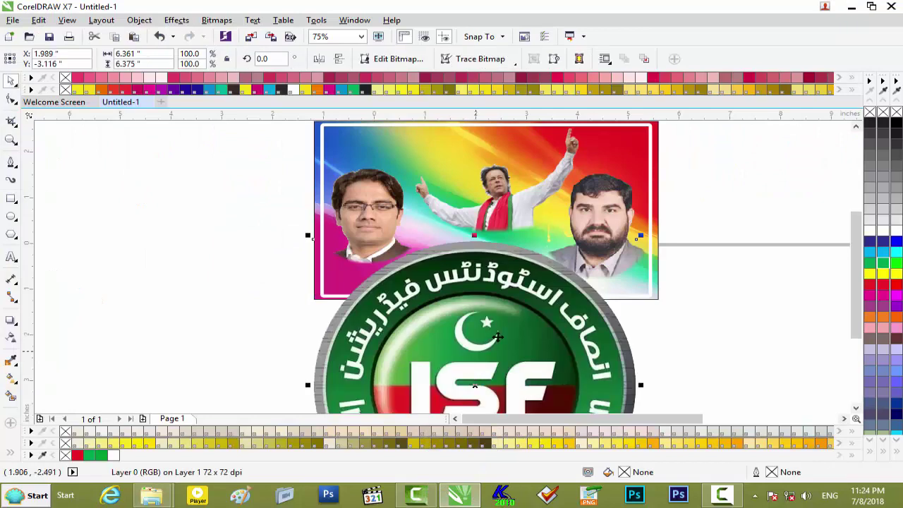
pyautogui.moveTo(545, 342); pyautogui.dragTo(468, 281)
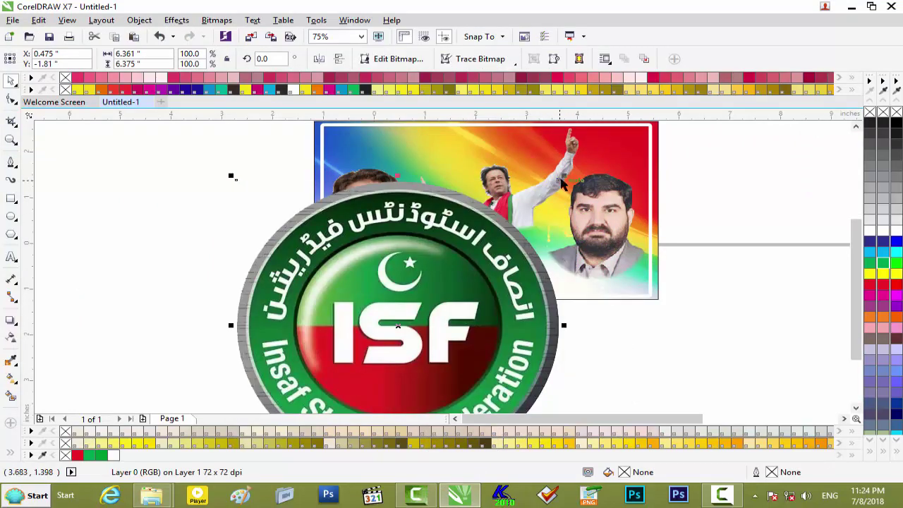
pyautogui.moveTo(565, 183); pyautogui.dragTo(474, 301)
# Add the party flag image Flag-PTI-620x330.psd and position it beside the ISF logo, just below the poster
pyautogui.scroll(-1, 475, 325)
pyautogui.click(477, 351)
pyautogui.moveTo(475, 351); pyautogui.dragTo(447, 288)
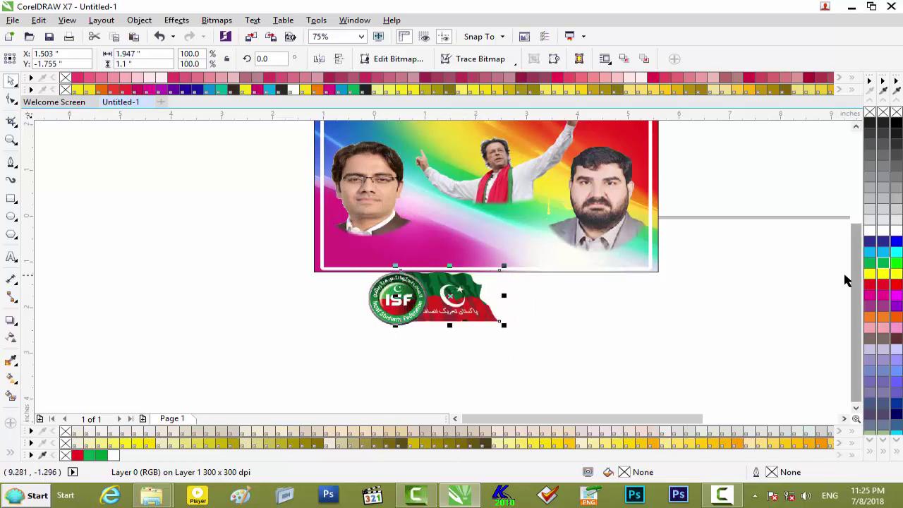
pyautogui.moveTo(856, 280); pyautogui.dragTo(856, 262)
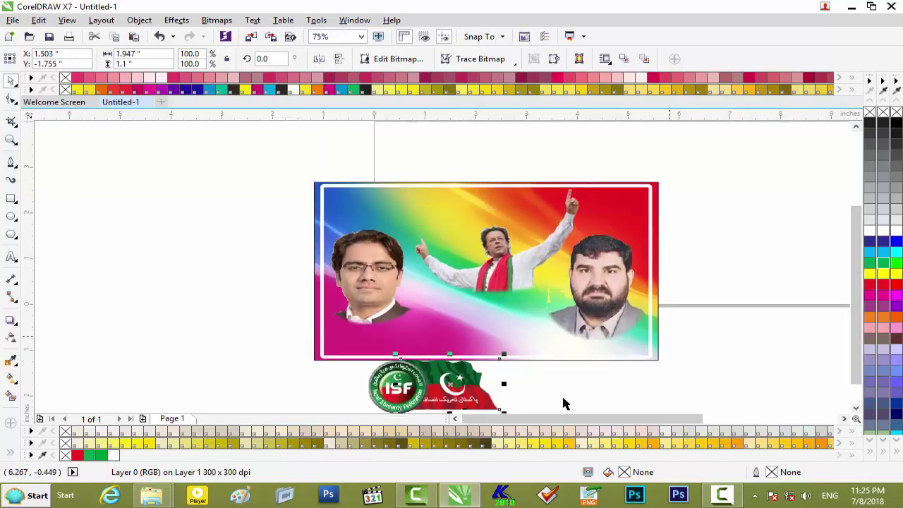
# Move the ISF logo and flag together beneath the central politician and resize them to about 1.801 by 0.765 inches
pyautogui.scroll(-1, 379, 391)
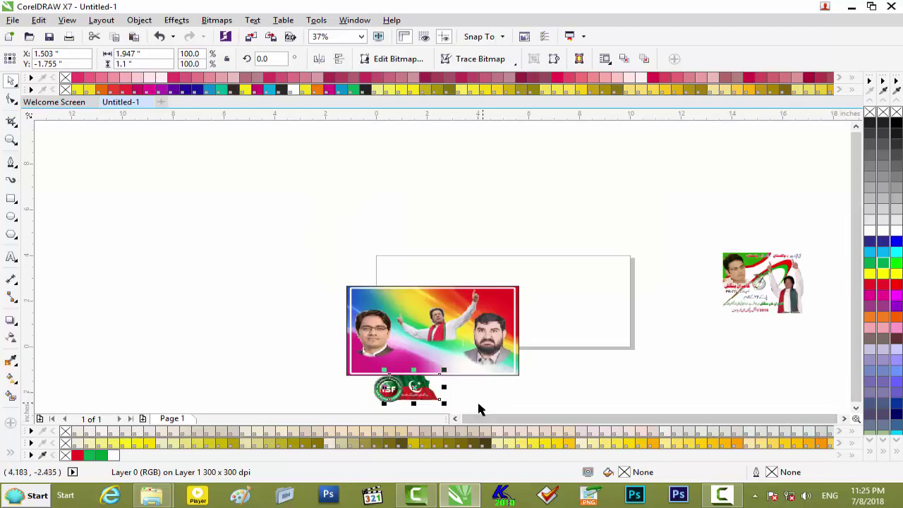
pyautogui.moveTo(353, 376); pyautogui.dragTo(420, 342)
pyautogui.scroll(2, 420, 342)
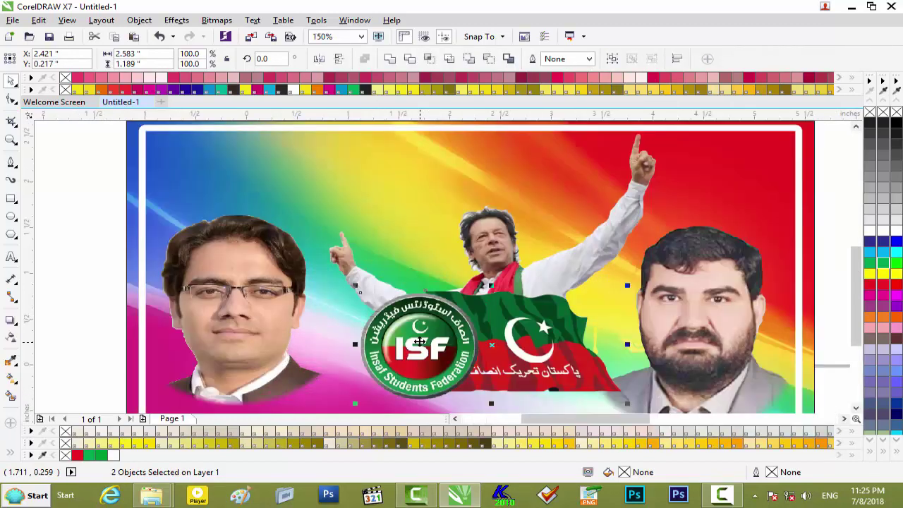
pyautogui.moveTo(627, 289); pyautogui.dragTo(607, 307)
pyautogui.moveTo(580, 344); pyautogui.dragTo(597, 346)
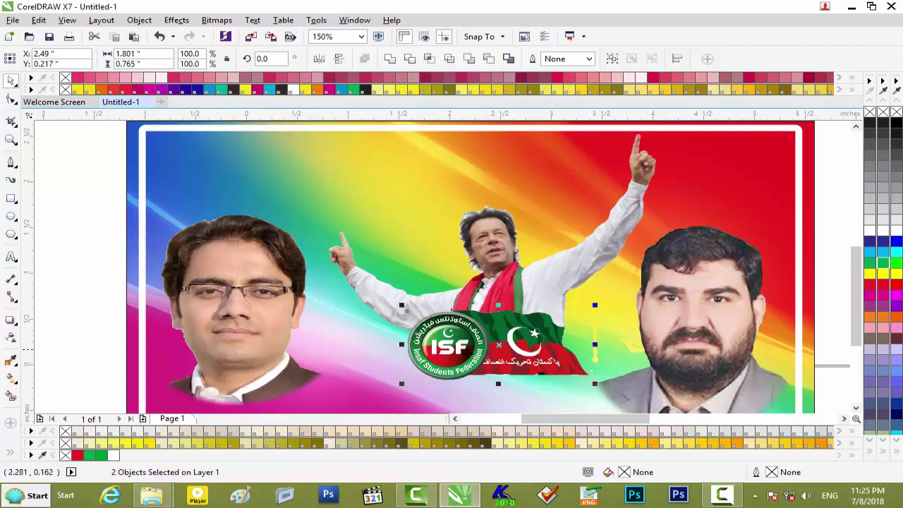
# Stretch the logo and flag pair downward and to the right to about 1.885 by 0.91 inches
pyautogui.moveTo(854, 295); pyautogui.dragTo(854, 315)
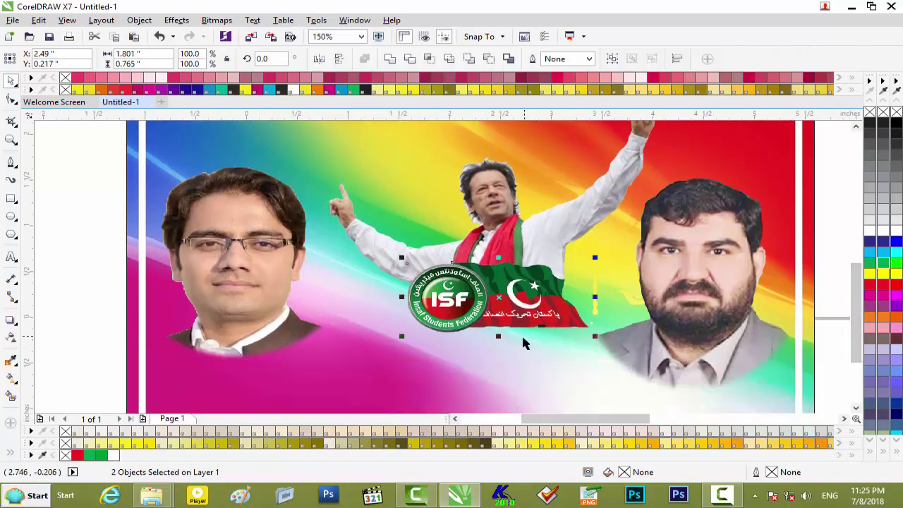
pyautogui.moveTo(498, 336); pyautogui.dragTo(497, 349)
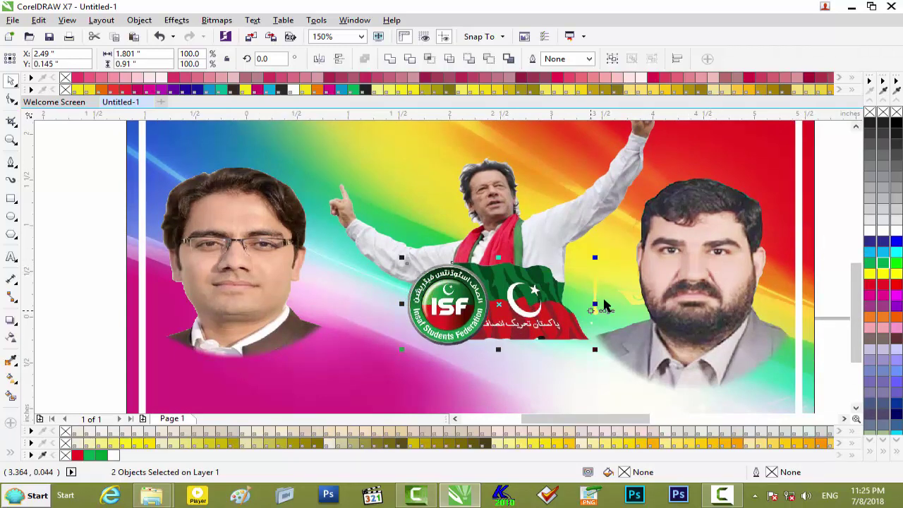
pyautogui.moveTo(595, 305); pyautogui.dragTo(603, 305)
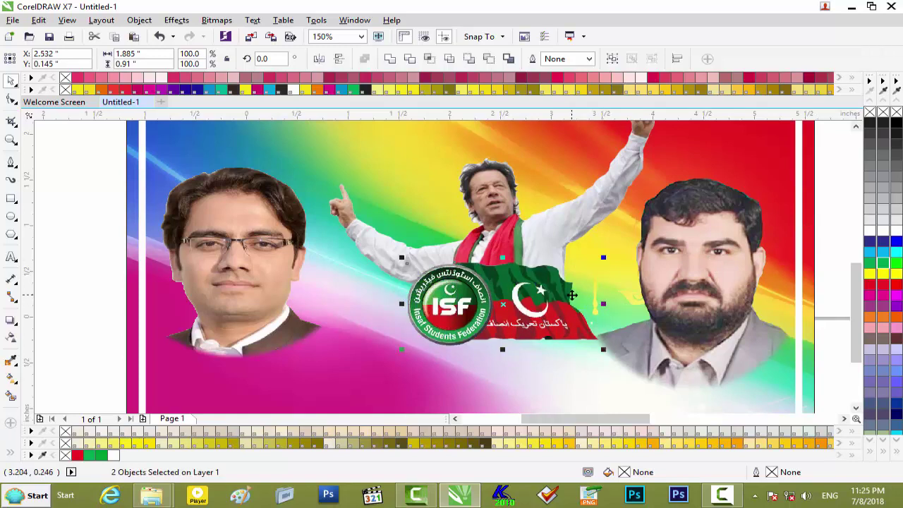
# Nudge the ISF logo and flag pair down and slightly right, to about X 2.552, Y 0.055 inches
pyautogui.press('Down')
pyautogui.press('Down')
pyautogui.press('Down')
pyautogui.press('Down')
pyautogui.press('Down')
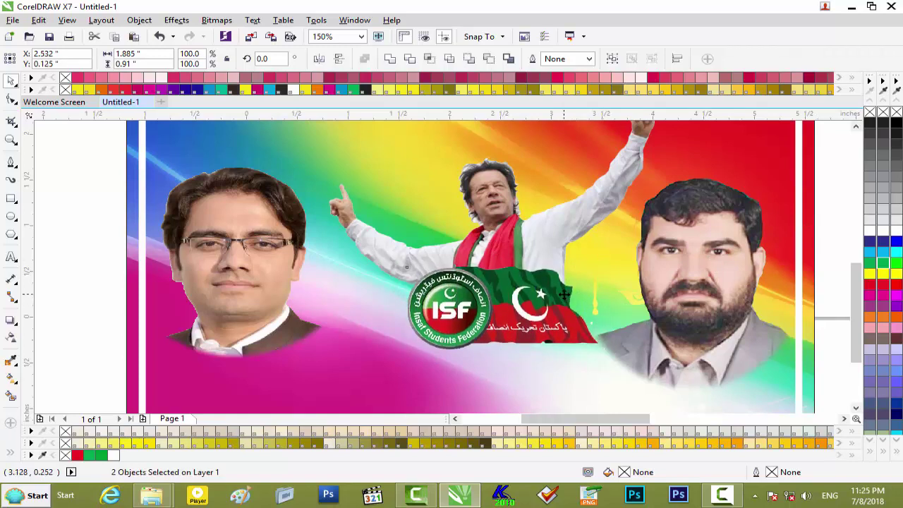
pyautogui.press('Down')
pyautogui.press('Down')
pyautogui.press('Right')
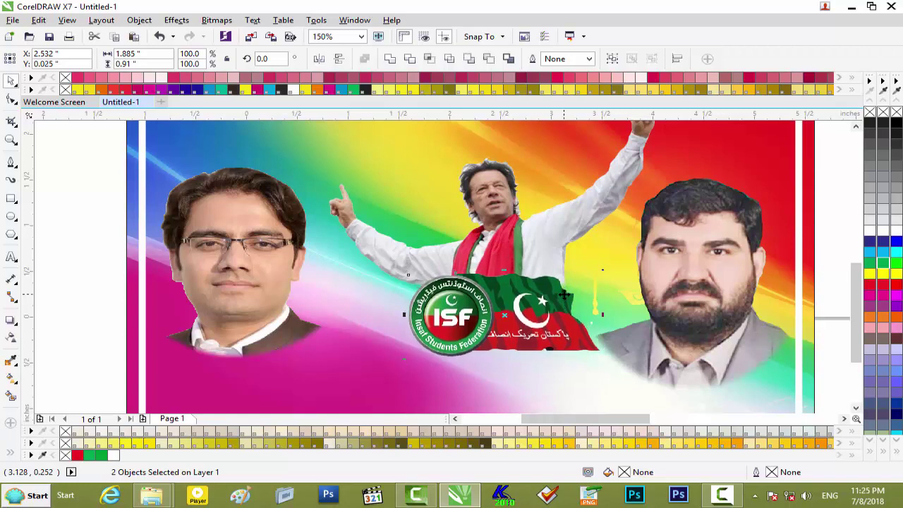
pyautogui.press('Right')
pyautogui.press('Up')
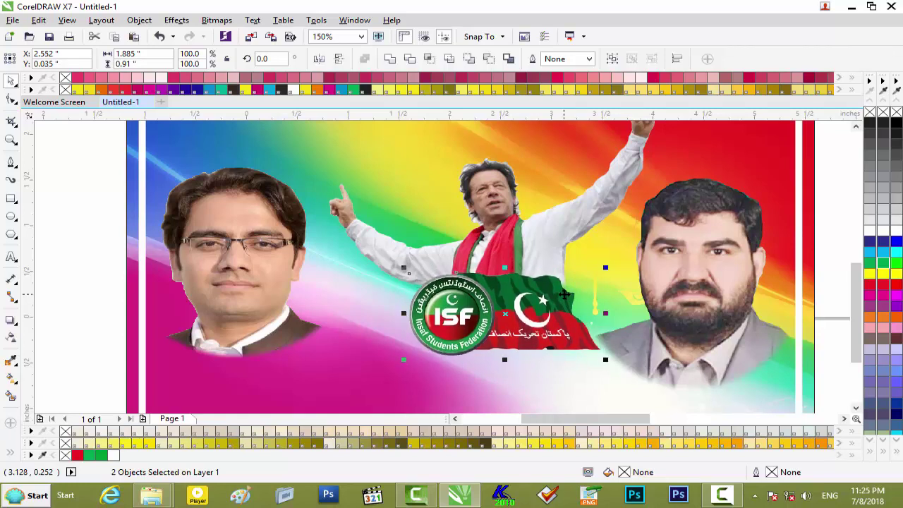
pyautogui.press('Up')
pyautogui.scroll(1, 461, 282)
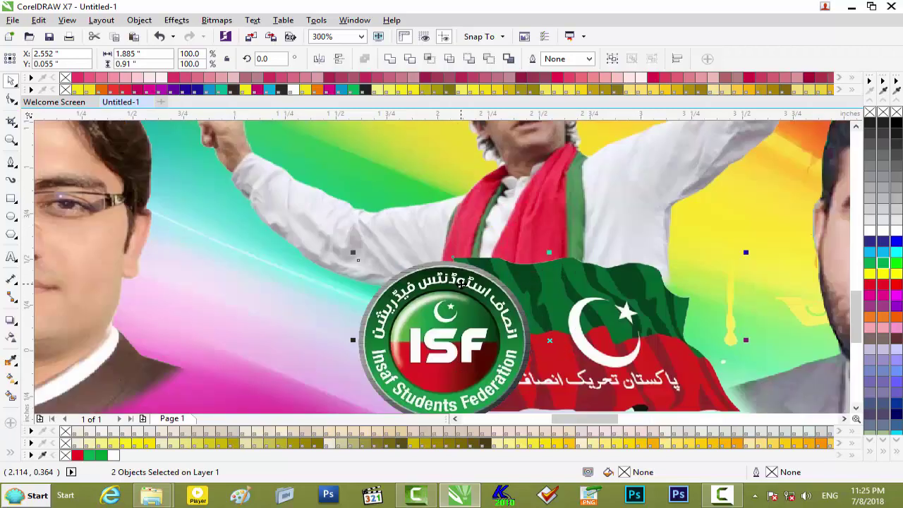
pyautogui.scroll(-1, 579, 295)
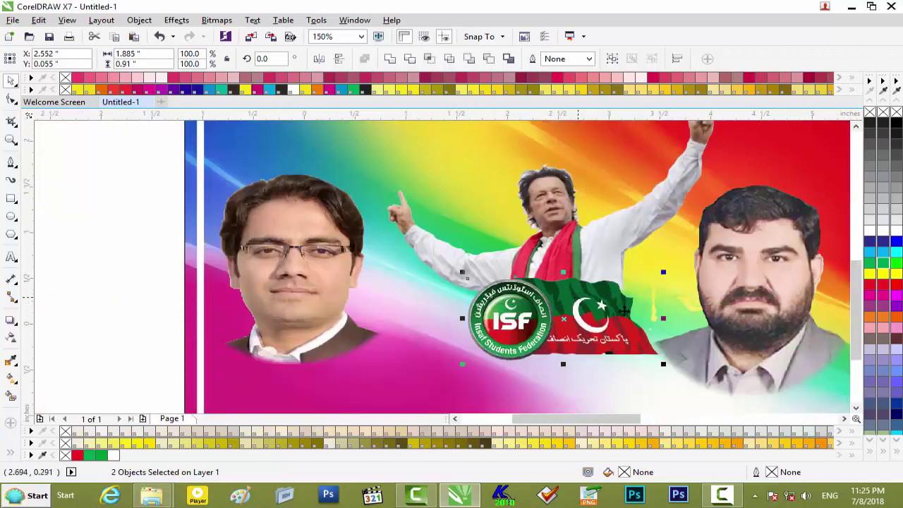
# Nudge the party flag alone slightly lower, to about Y 0.069 inches, and deselect it
pyautogui.click(136, 232)
pyautogui.click(594, 339)
pyautogui.press('Down')
pyautogui.press('Down')
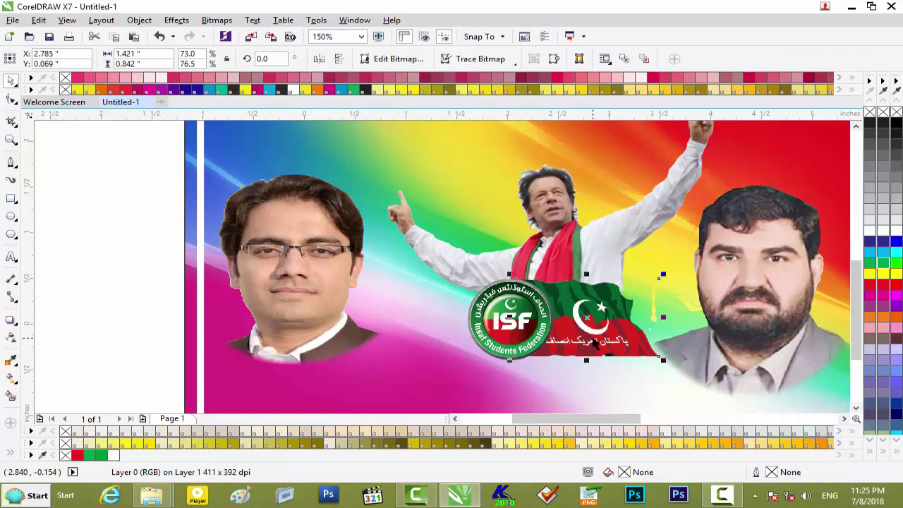
pyautogui.scroll(-2, 593, 340)
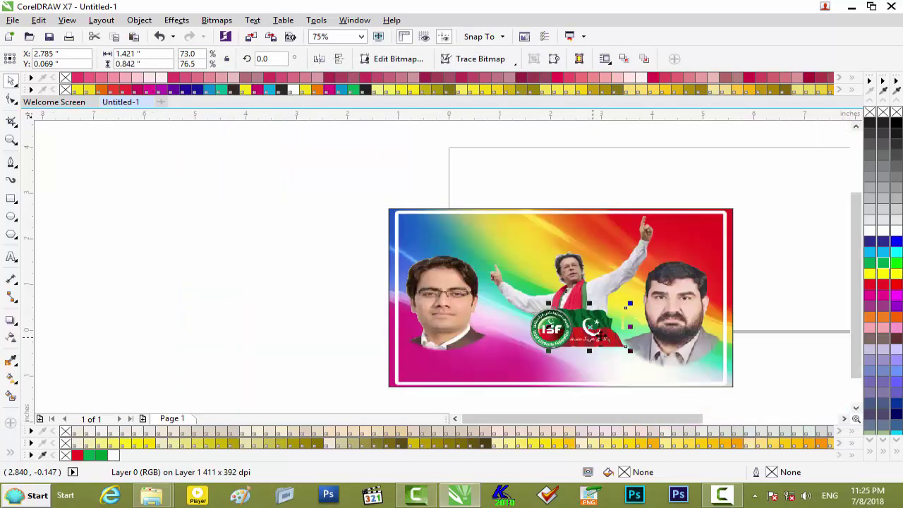
pyautogui.click(785, 276)
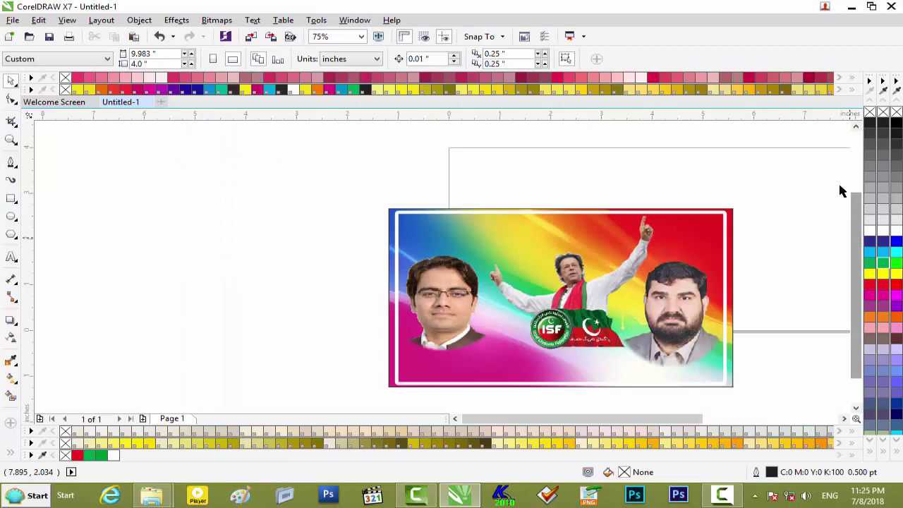
# Import the candidate's Urdu name lettering from its EPS file, place it beside the poster and ungroup it
pyautogui.click(852, 6)
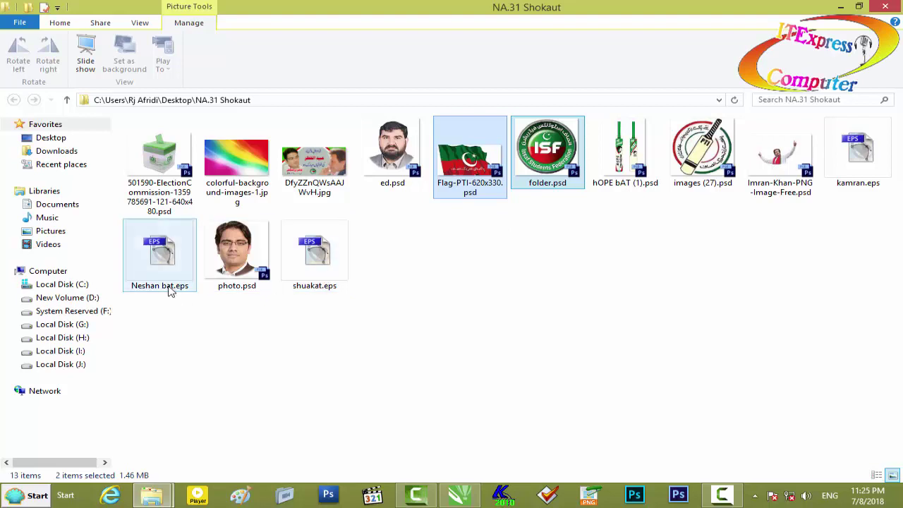
pyautogui.moveTo(315, 258); pyautogui.dragTo(307, 331)
pyautogui.click(405, 312)
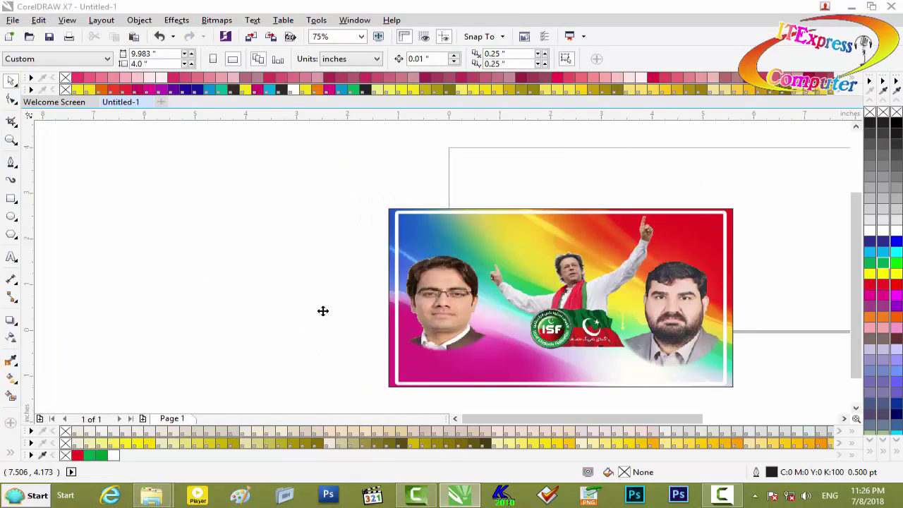
pyautogui.moveTo(310, 314); pyautogui.dragTo(267, 267)
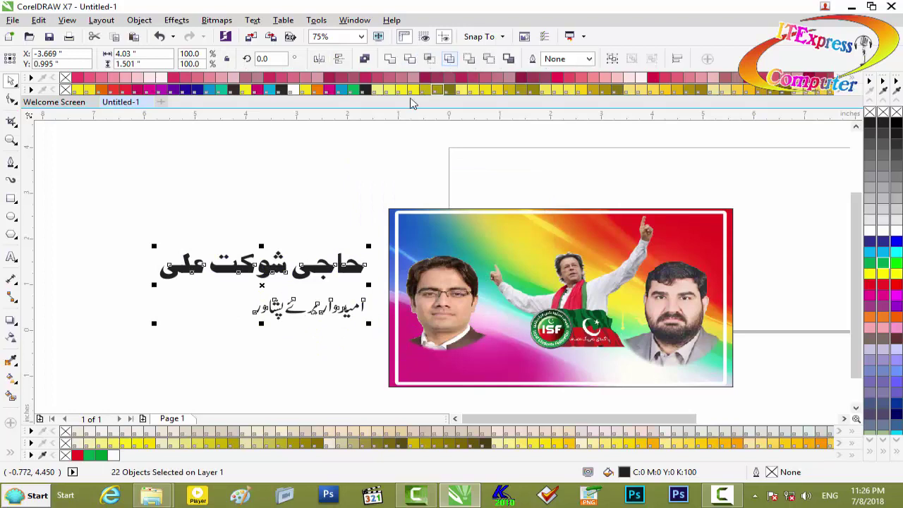
# Move only the large name line onto the lower part of the poster, over the bearded candidate's chest
pyautogui.click(228, 195)
pyautogui.moveTo(120, 232); pyautogui.dragTo(385, 288)
pyautogui.moveTo(261, 278); pyautogui.dragTo(658, 367)
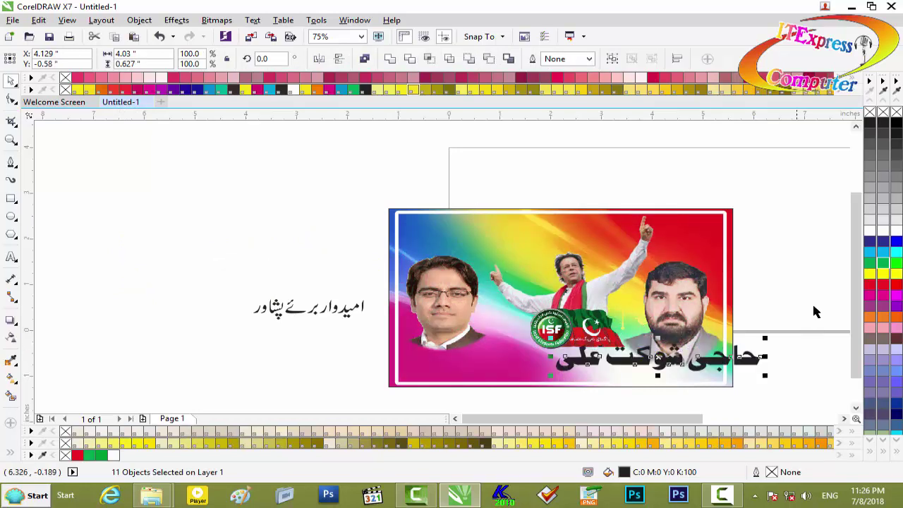
# Nudge the bearded candidate's cutout up to about Y 0.512 inches
pyautogui.moveTo(856, 303); pyautogui.dragTo(855, 327)
pyautogui.click(679, 259)
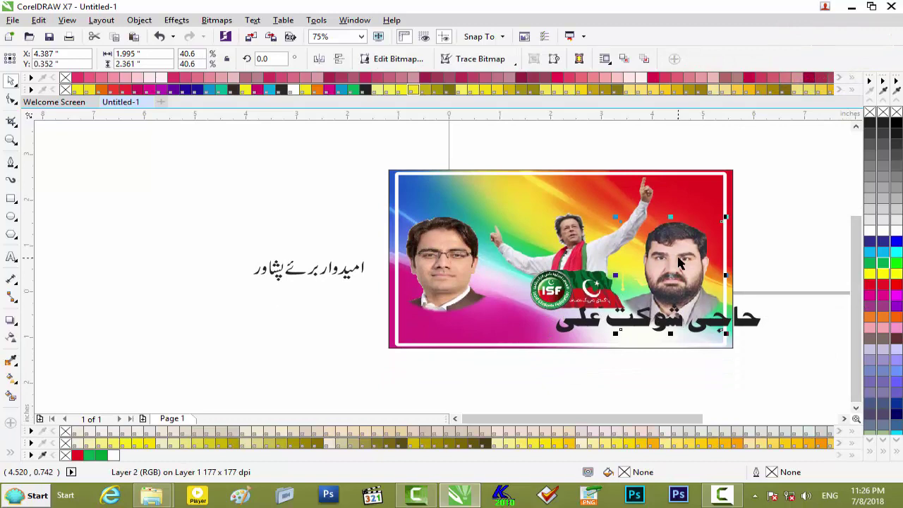
pyautogui.press('Up')
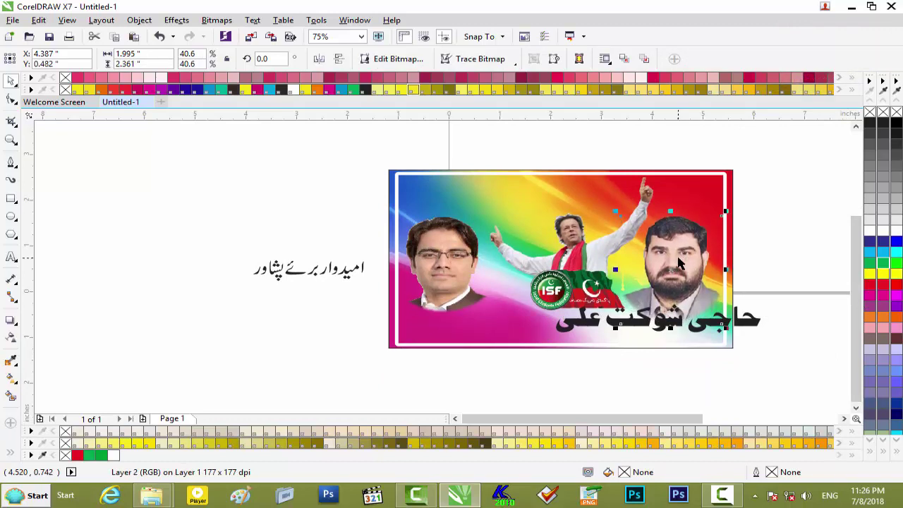
pyautogui.press('Up')
pyautogui.press('Down')
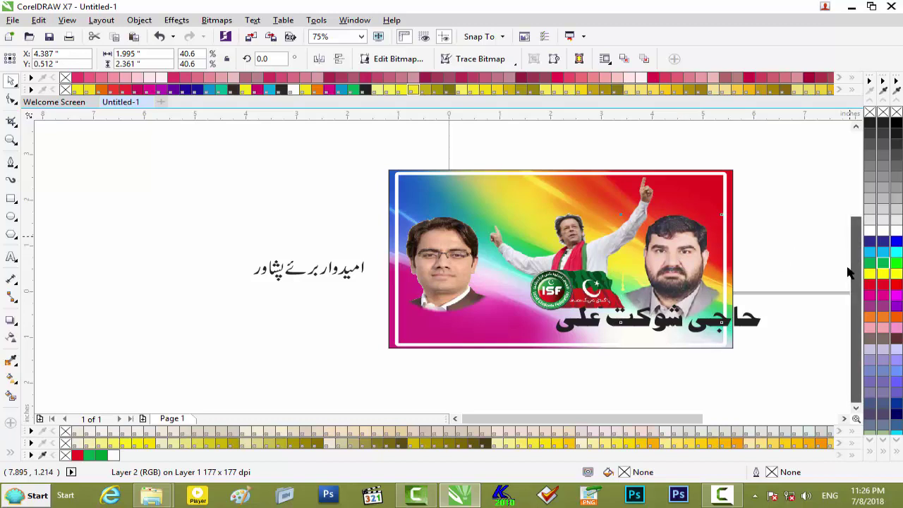
# Select the letters of the large name line on the poster and group them
pyautogui.click(748, 325)
pyautogui.moveTo(628, 343); pyautogui.dragTo(566, 347)
pyautogui.click(781, 371)
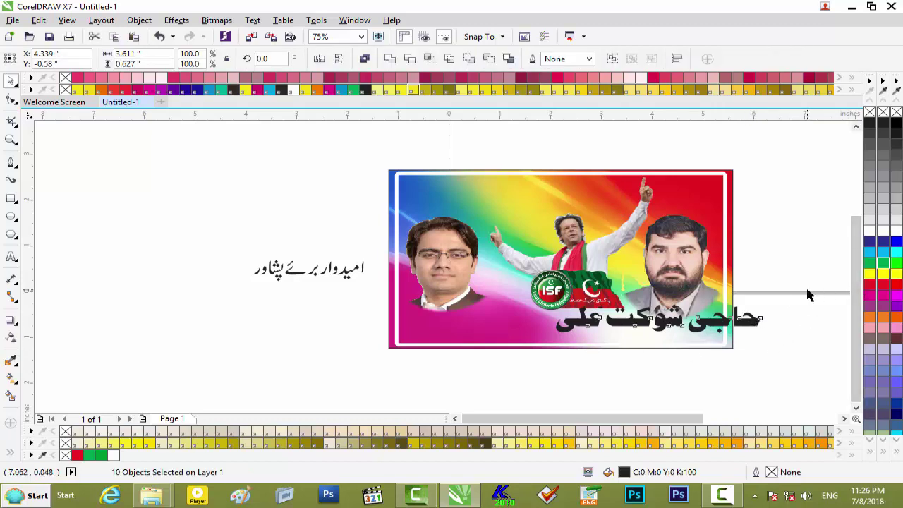
pyautogui.hotkey('ctrl', 'g')
pyautogui.click(789, 360)
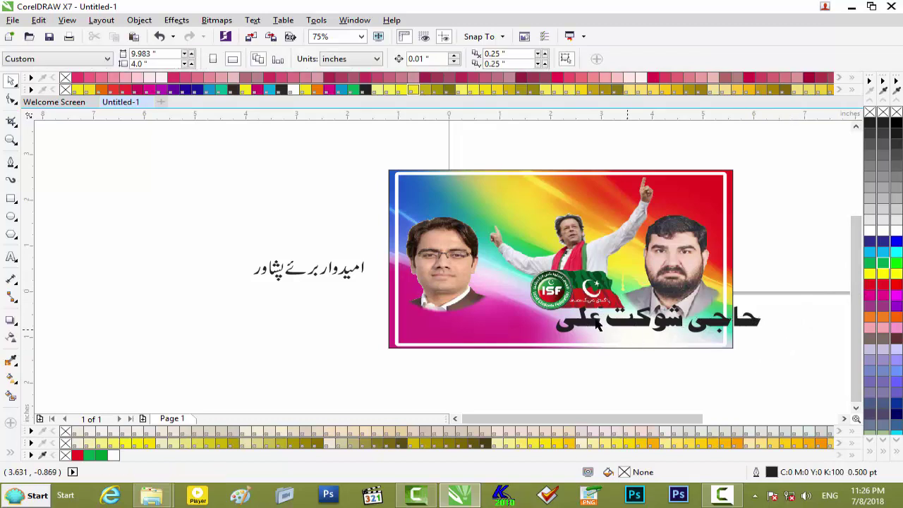
pyautogui.click(716, 332)
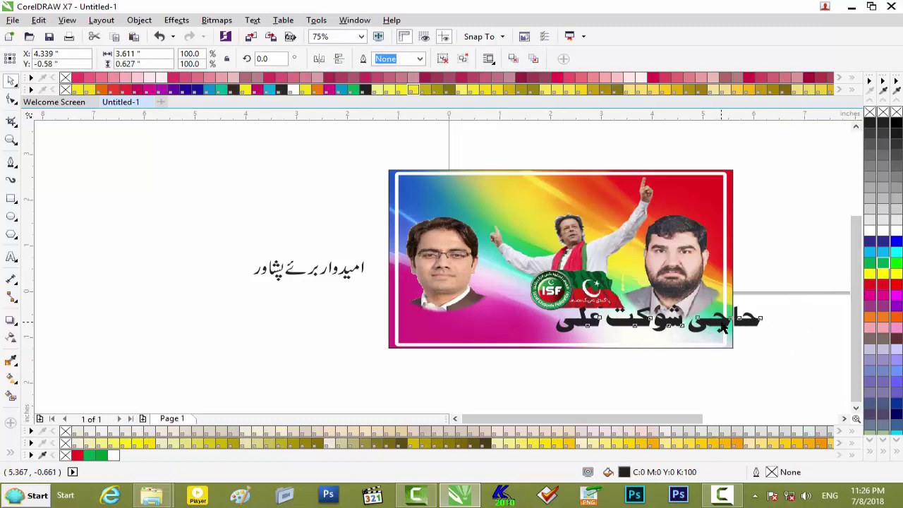
pyautogui.click(725, 351)
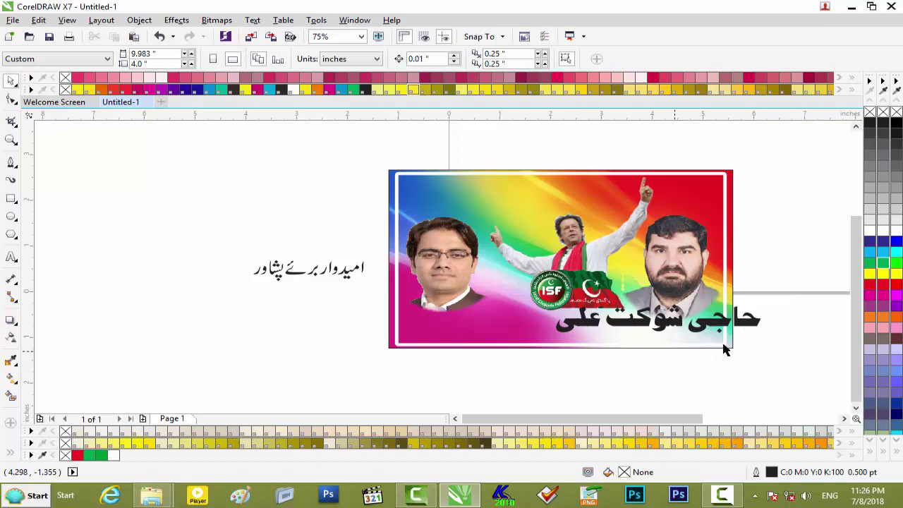
# Select the whole name line and shrink it to about 2.267 by 0.353 inches below the bearded candidate
pyautogui.moveTo(641, 418); pyautogui.dragTo(678, 417)
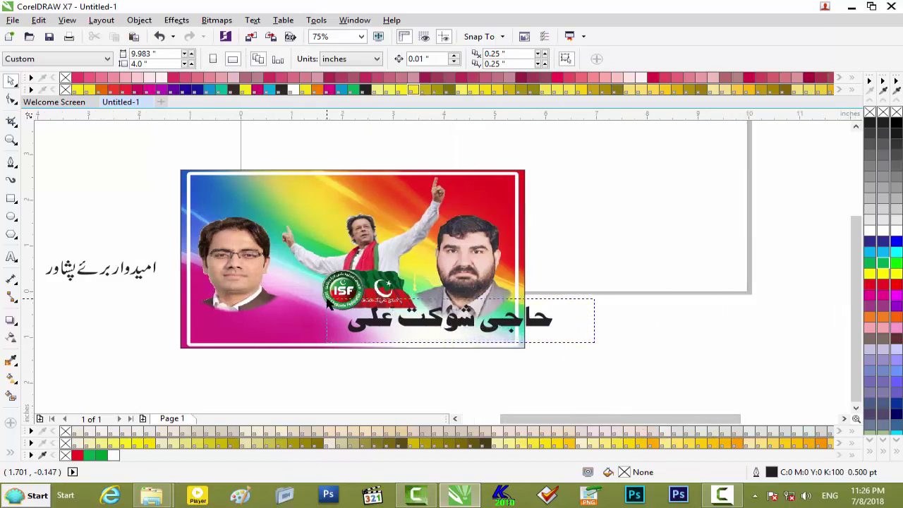
pyautogui.moveTo(327, 301); pyautogui.dragTo(326, 299)
pyautogui.moveTo(559, 307)
pyautogui.mouseDown()
pyautogui.moveTo(515, 308)
pyautogui.moveTo(502, 321)
pyautogui.moveTo(556, 304)
pyautogui.mouseUp()
pyautogui.scroll(2, 514, 309)
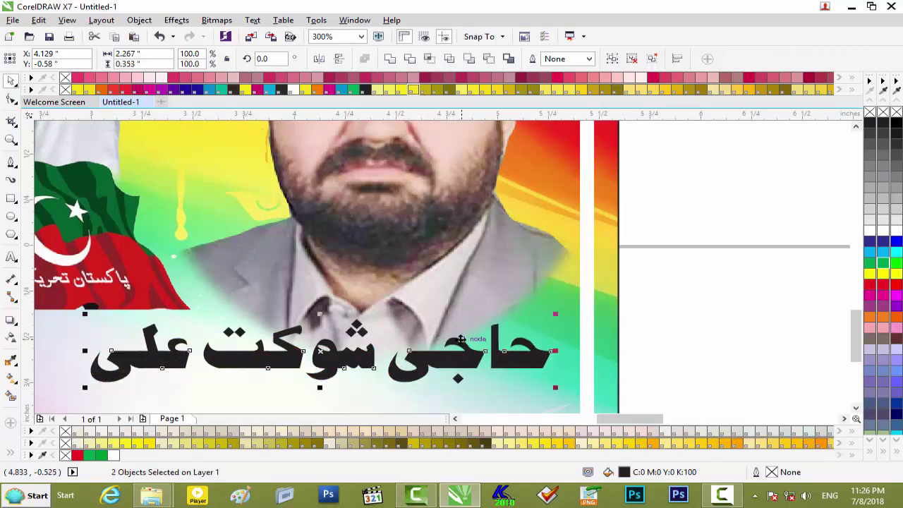
# Nudge the name line right to the white frame at about X 4.249 inches, and stretch it to about 0.403 inches tall
pyautogui.moveTo(854, 331); pyautogui.dragTo(855, 337)
pyautogui.press('Right')
pyautogui.press('Right')
pyautogui.press('Right')
pyautogui.press('Right')
pyautogui.press('Right')
pyautogui.press('Right')
pyautogui.press('Right')
pyautogui.press('Right')
pyautogui.press('Right')
pyautogui.press('Right')
pyautogui.press('Right')
pyautogui.press('Right')
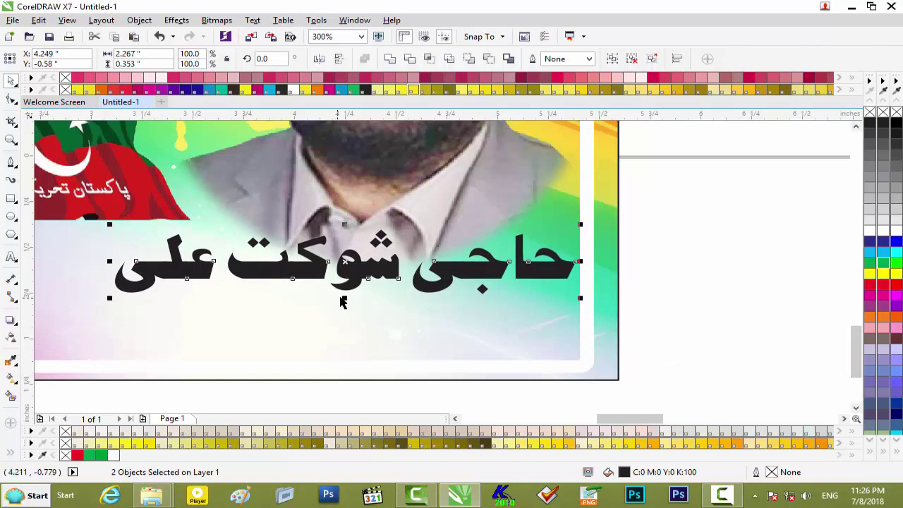
pyautogui.moveTo(344, 298); pyautogui.dragTo(344, 307)
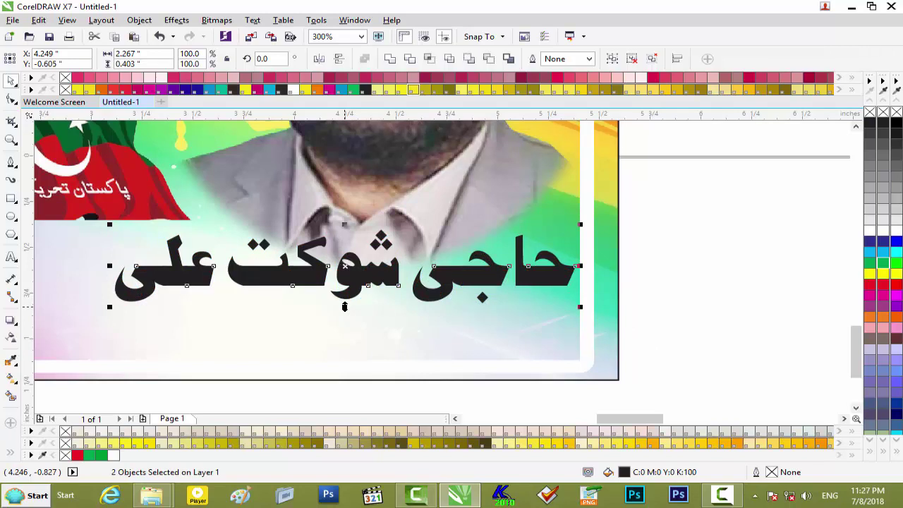
pyautogui.click(726, 327)
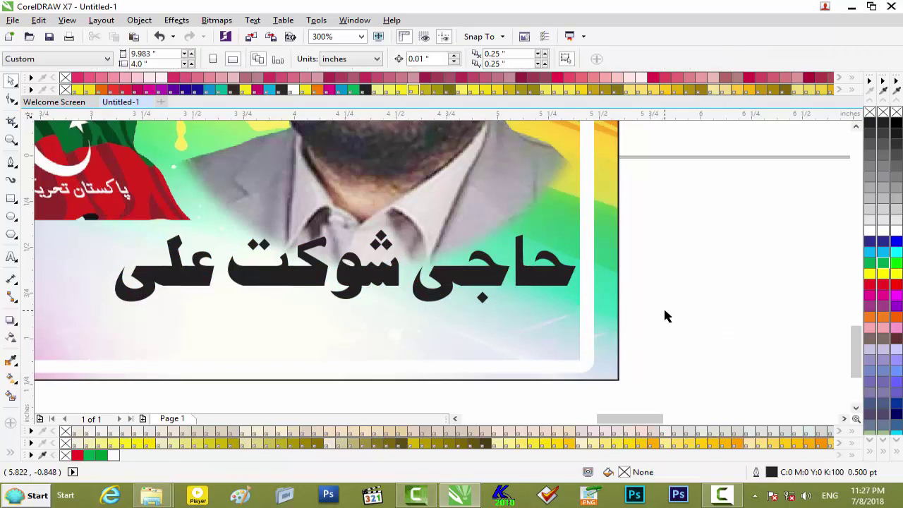
# Ungroup the name lettering and nudge its rightmost word left and up, closer to the middle word
pyautogui.moveTo(688, 234); pyautogui.dragTo(413, 312)
pyautogui.click(473, 272)
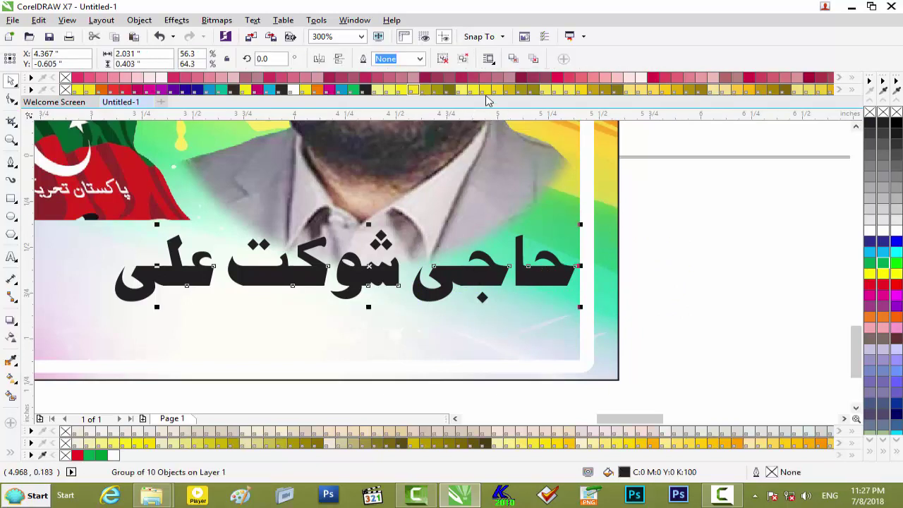
pyautogui.click(443, 59)
pyautogui.moveTo(665, 231); pyautogui.dragTo(545, 254)
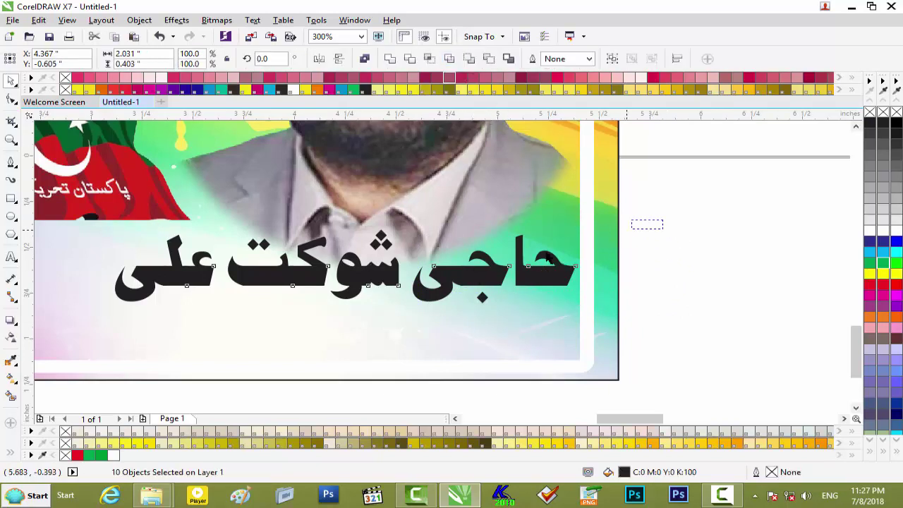
pyautogui.moveTo(411, 312); pyautogui.dragTo(411, 313)
pyautogui.press('Left')
pyautogui.press('Left')
pyautogui.press('Left')
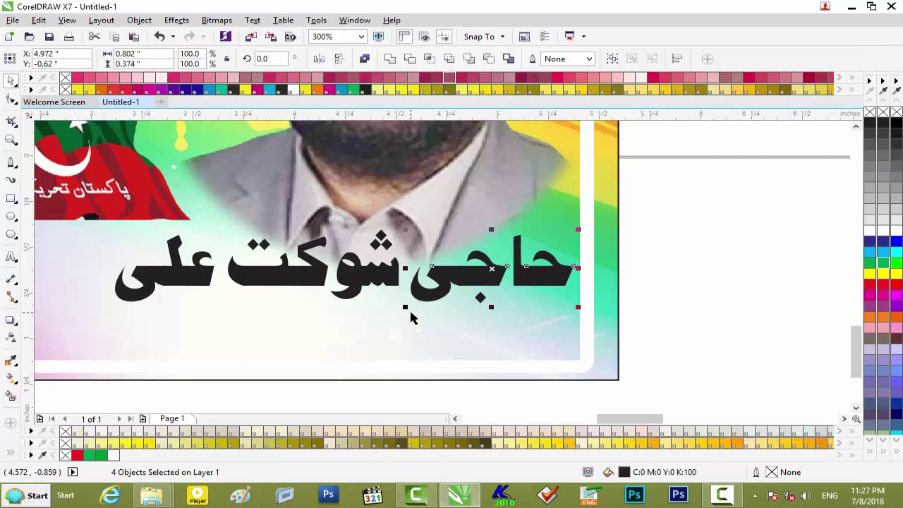
pyautogui.press('Up')
pyautogui.press('Up')
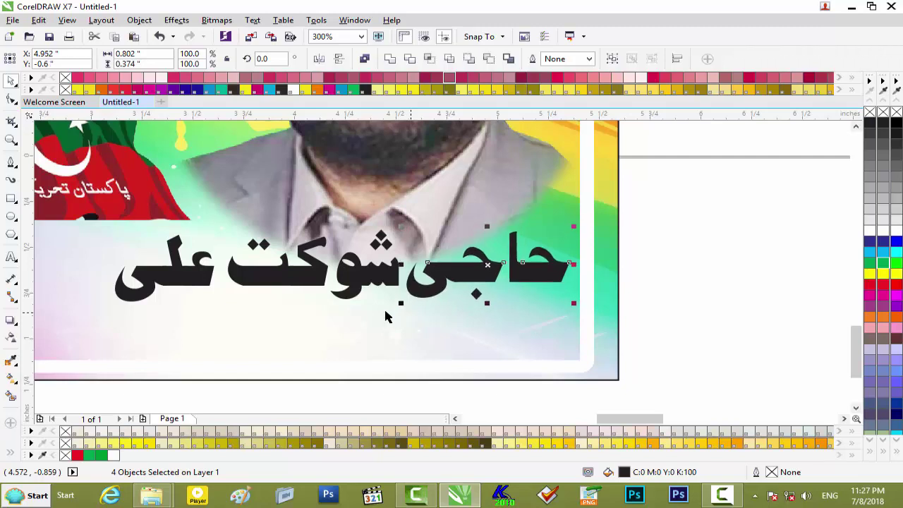
# Nudge the leftmost word of the name right, closer to the middle word
pyautogui.click(279, 404)
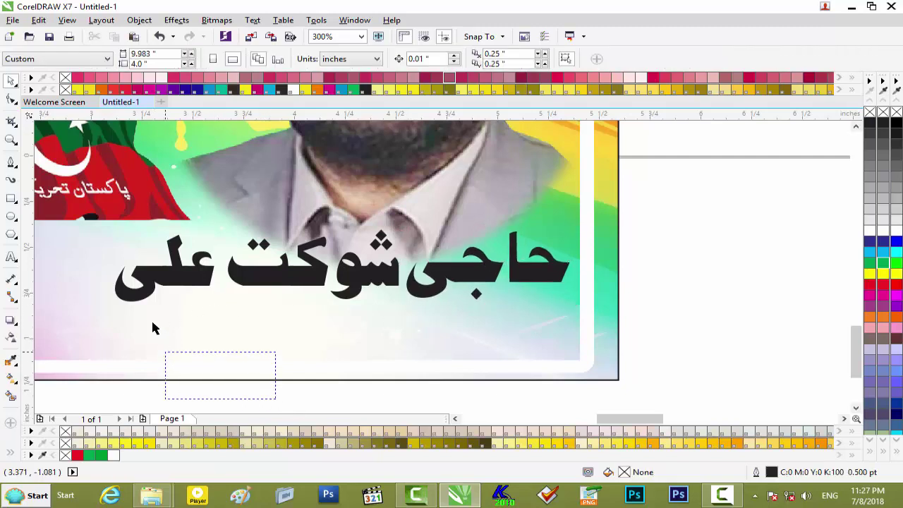
pyautogui.moveTo(85, 240); pyautogui.dragTo(84, 235)
pyautogui.press('Right')
pyautogui.press('Right')
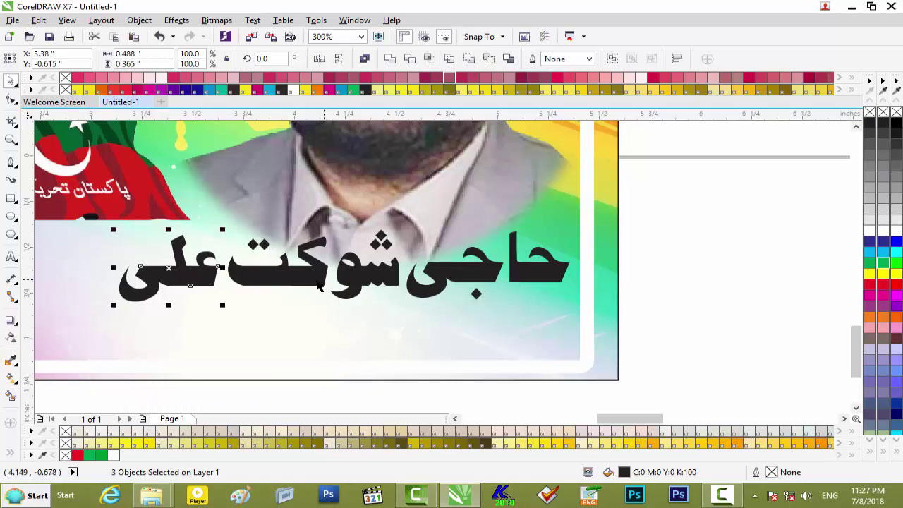
pyautogui.click(318, 285)
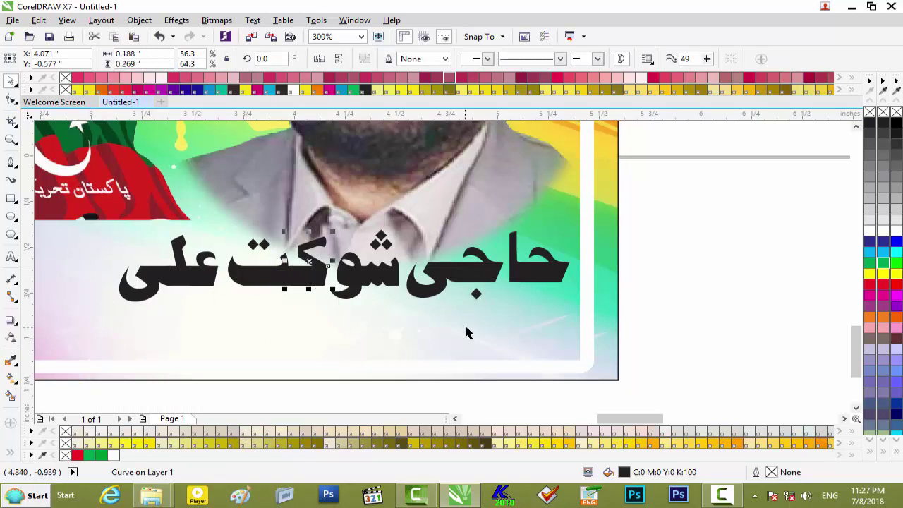
# Group all 11 pieces of the name lettering and fill the group with pure blue (#0000FF)
pyautogui.click(769, 298)
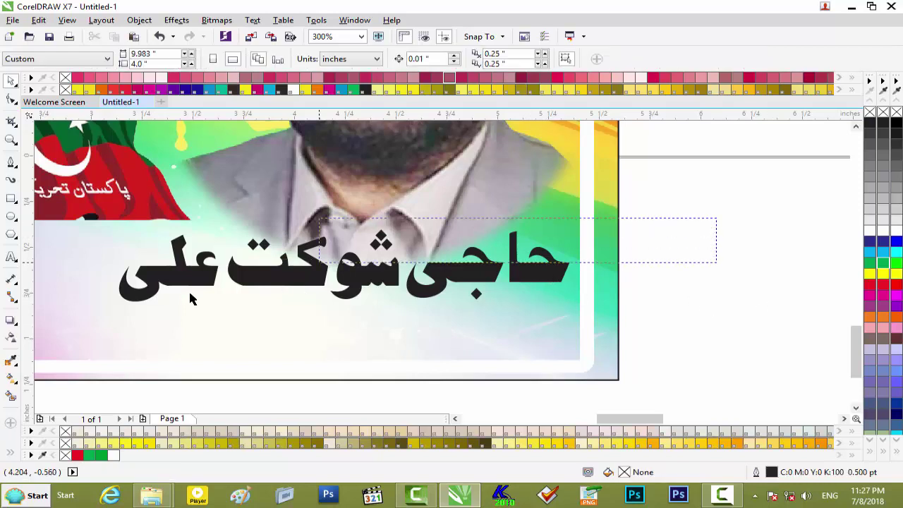
pyautogui.moveTo(99, 325); pyautogui.dragTo(100, 326)
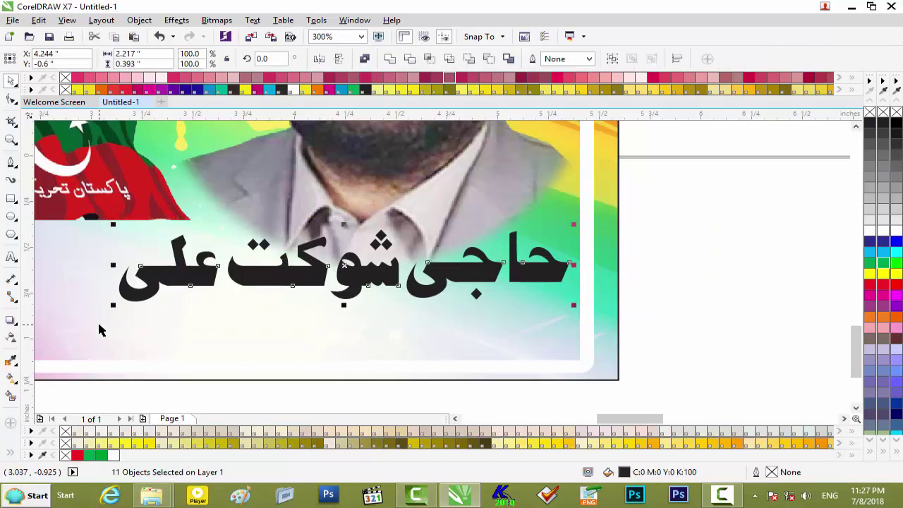
pyautogui.hotkey('ctrl', 'g')
pyautogui.click(794, 281)
pyautogui.click(506, 275)
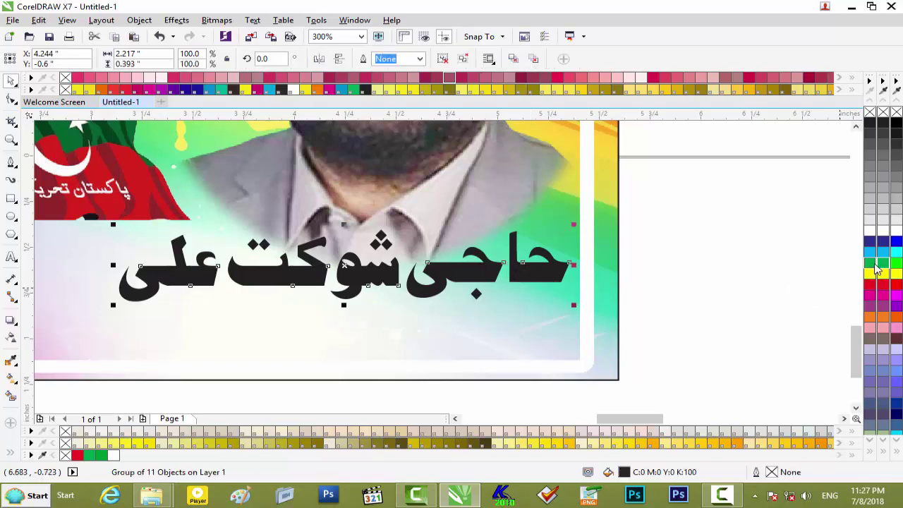
pyautogui.click(896, 242)
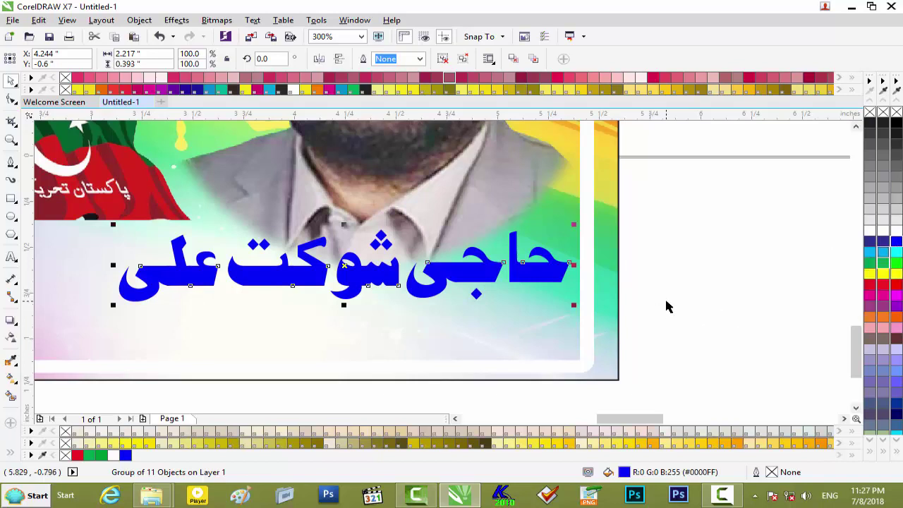
# Give the name lettering a 1.5 pt white outline with round corners and caps, placed behind the fill and scaling with the object
pyautogui.press('F12')
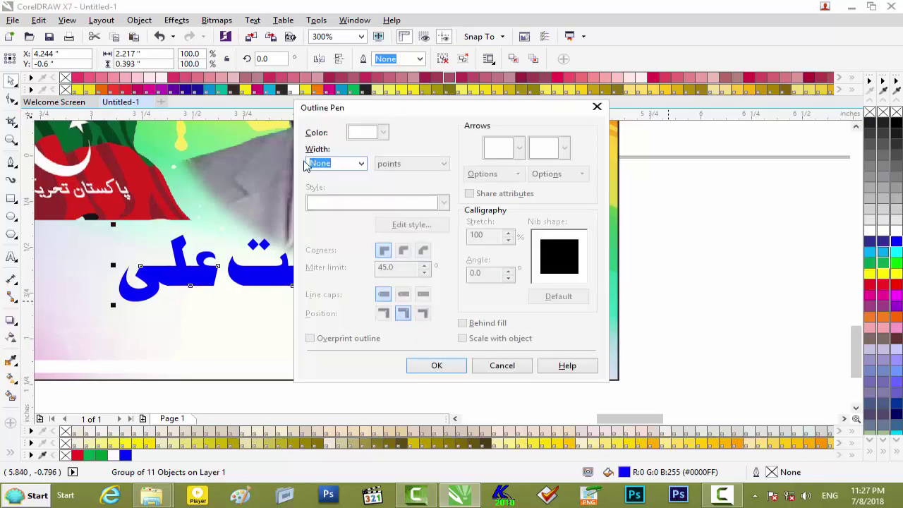
pyautogui.click(361, 163)
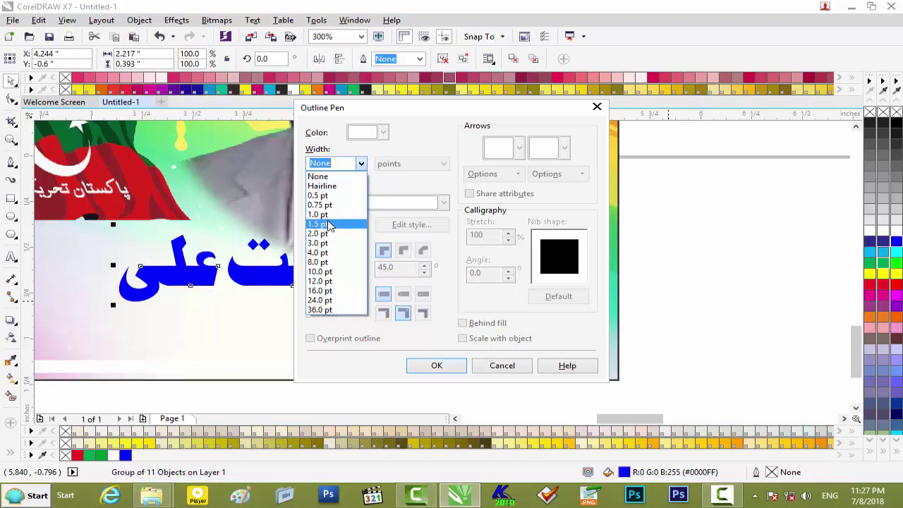
pyautogui.click(328, 224)
pyautogui.click(382, 132)
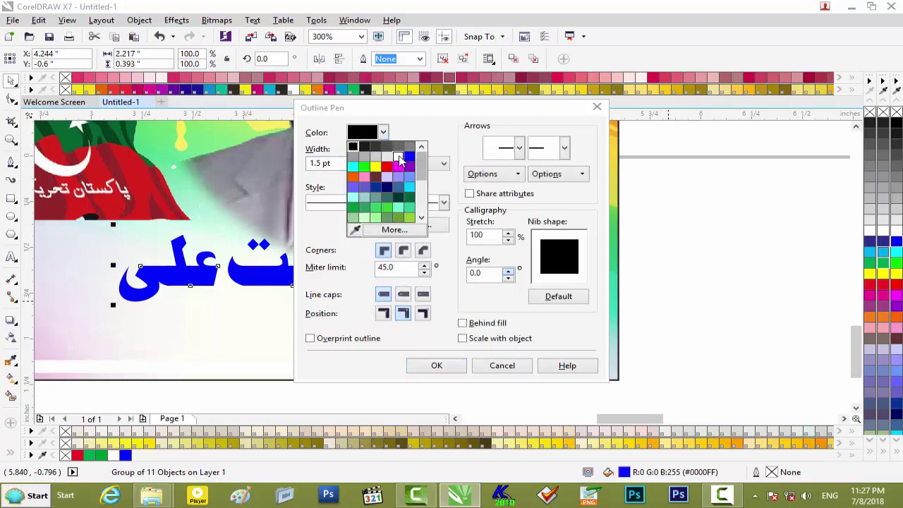
pyautogui.click(398, 157)
pyautogui.click(404, 250)
pyautogui.click(403, 295)
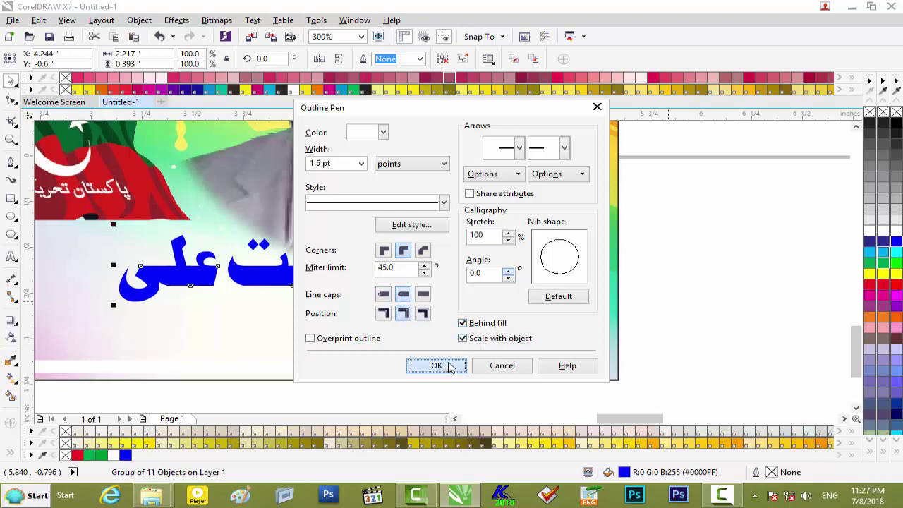
pyautogui.click(435, 365)
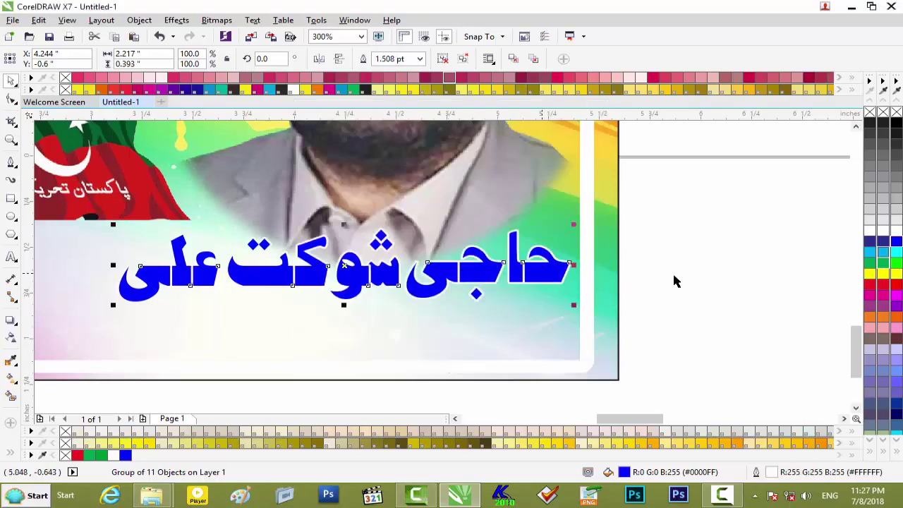
# Recolour the name lettering's outline to light purple and reset its nib shape to the default
pyautogui.press('F12')
pyautogui.click(384, 133)
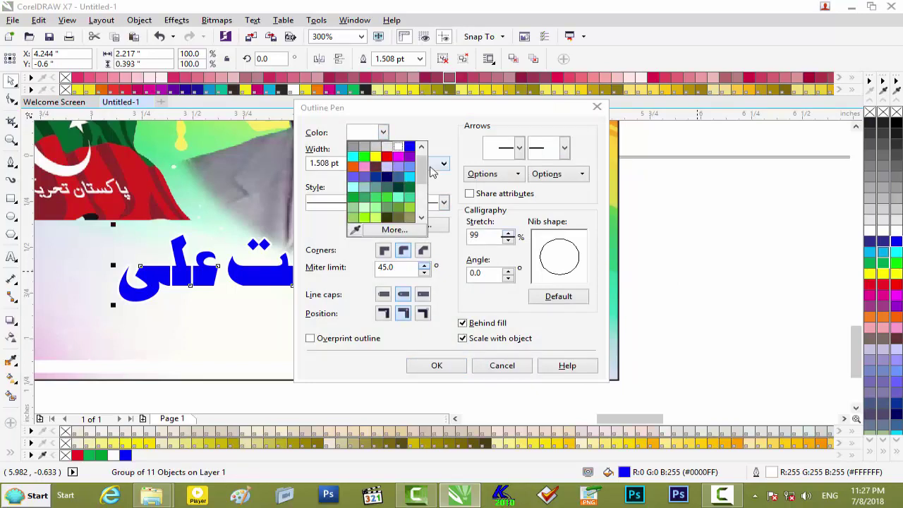
pyautogui.click(429, 168)
pyautogui.click(383, 134)
pyautogui.click(383, 133)
pyautogui.click(383, 133)
pyautogui.scroll(-5, 416, 175)
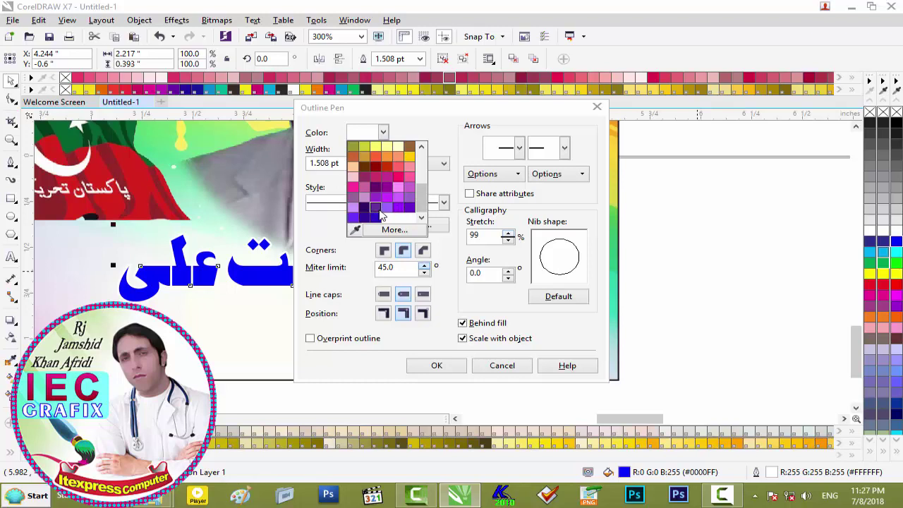
pyautogui.click(365, 199)
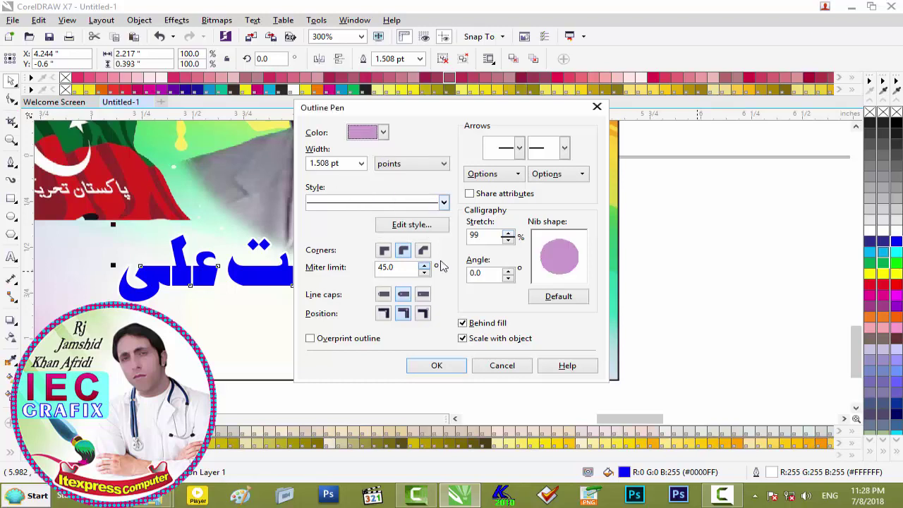
pyautogui.click(548, 298)
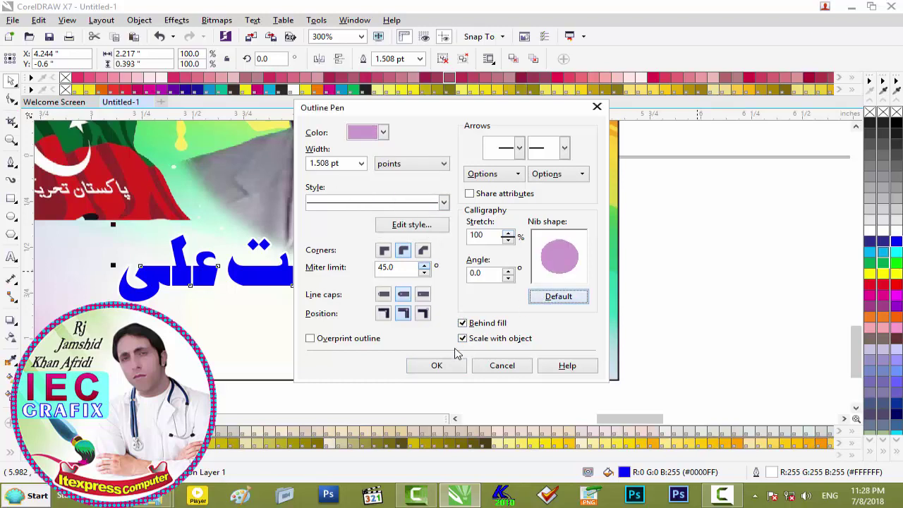
pyautogui.click(437, 366)
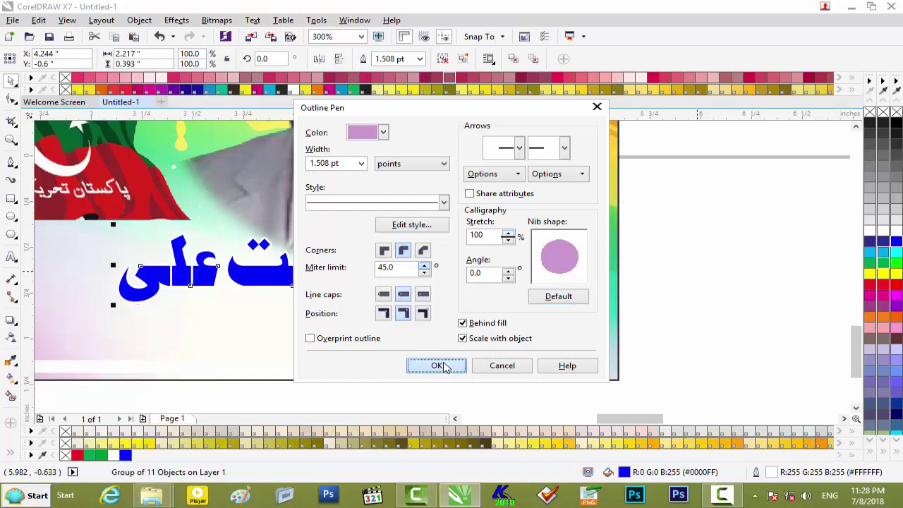
pyautogui.click(645, 305)
pyautogui.scroll(-2, 646, 306)
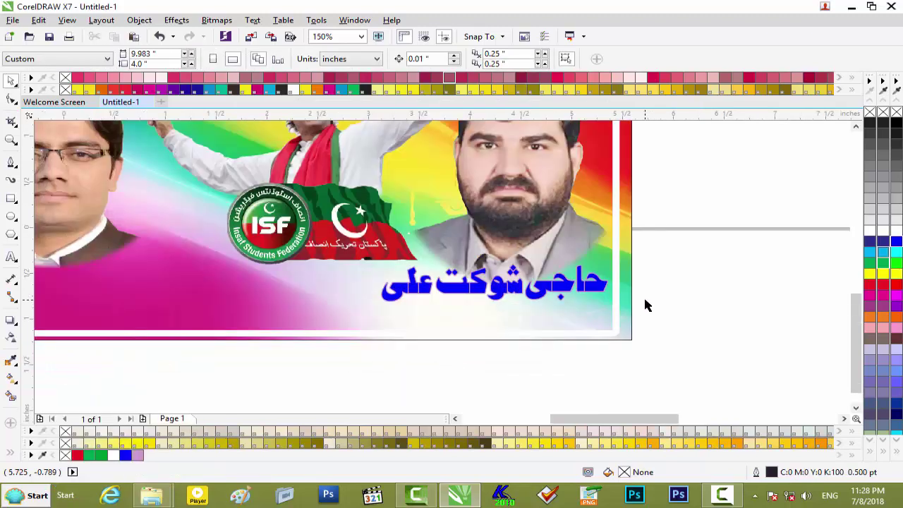
pyautogui.scroll(2, 645, 306)
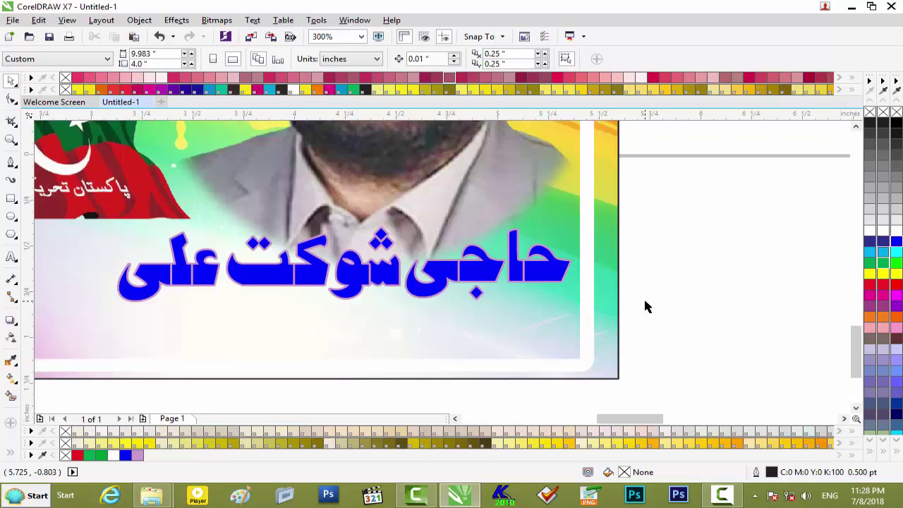
pyautogui.scroll(-2, 718, 271)
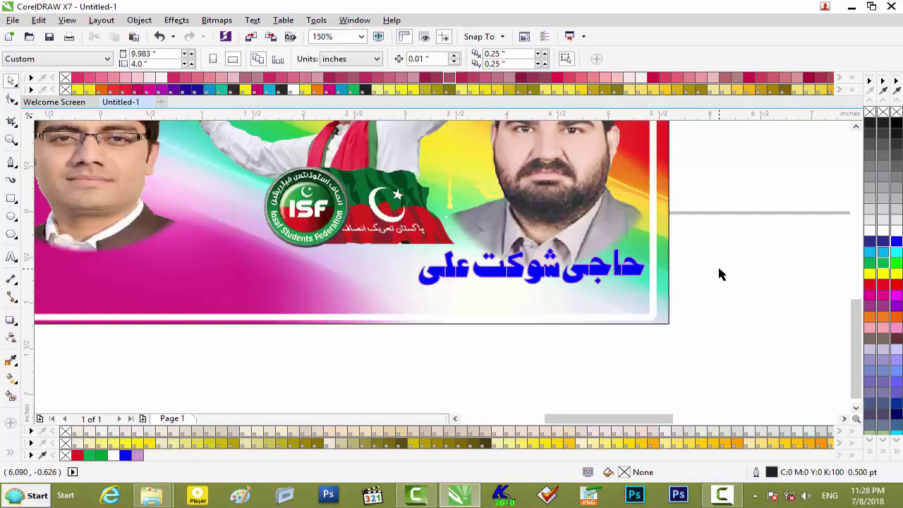
# Move the last word پشاور of the Urdu candidacy line left, opening a gap after برائے
pyautogui.moveTo(168, 194); pyautogui.dragTo(322, 246)
pyautogui.scroll(1, 268, 221)
pyautogui.scroll(1, 268, 222)
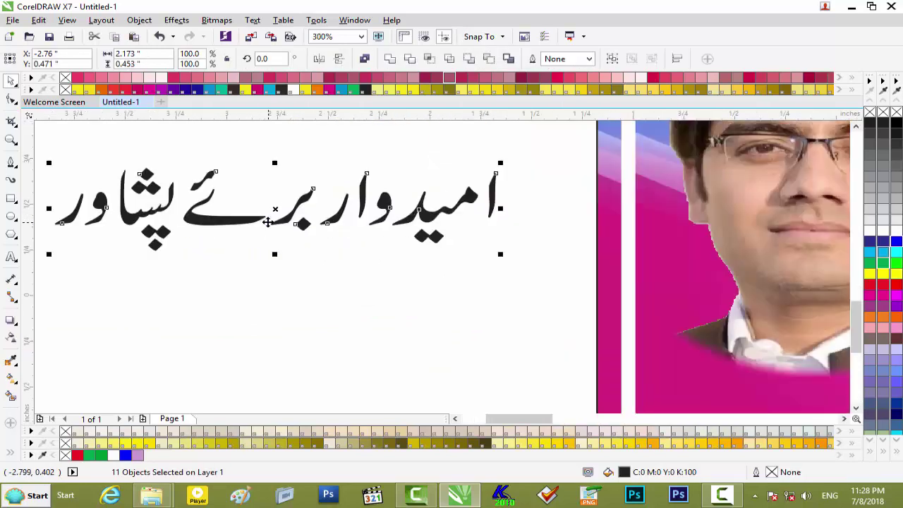
pyautogui.scroll(-1, 268, 222)
pyautogui.click(143, 189)
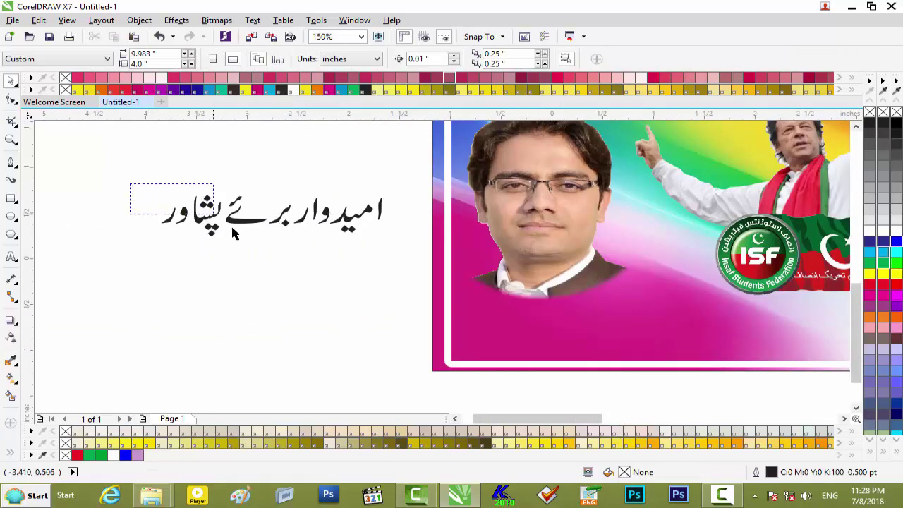
pyautogui.moveTo(225, 250); pyautogui.dragTo(225, 249)
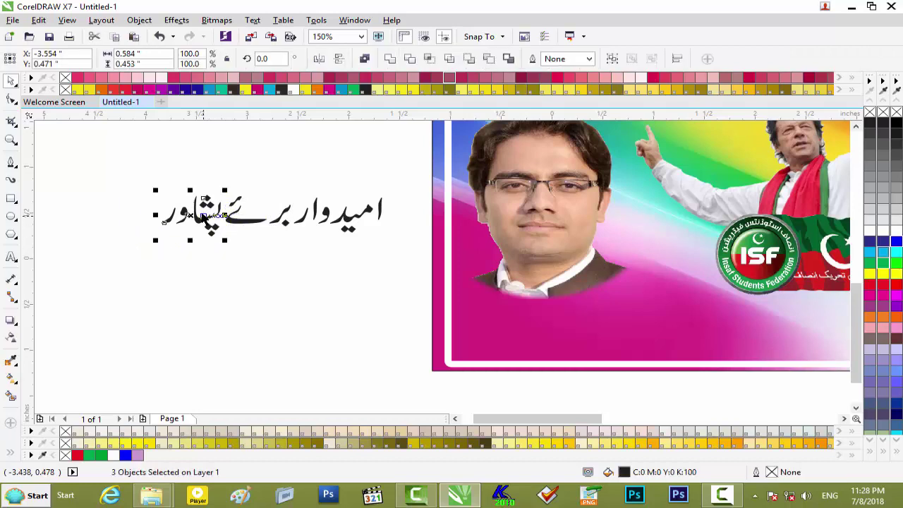
pyautogui.moveTo(203, 207); pyautogui.dragTo(131, 204)
pyautogui.click(188, 328)
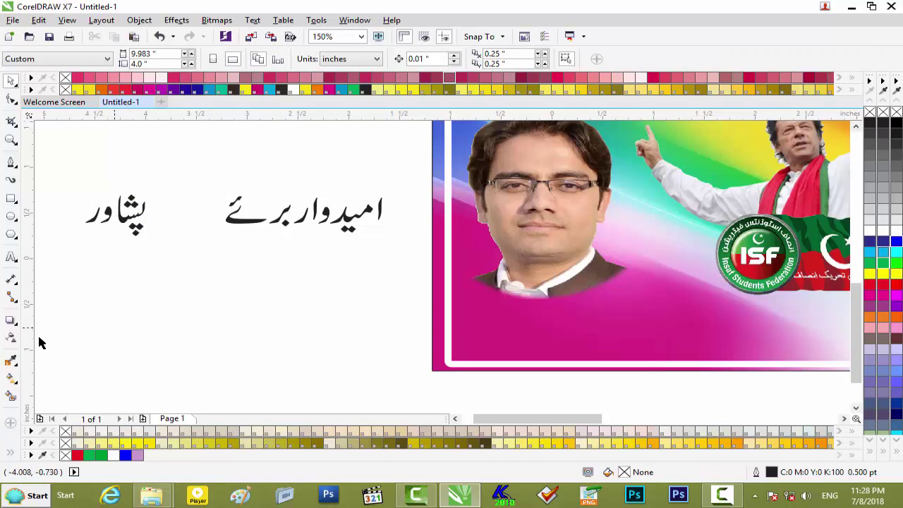
# Add the artistic text "NA-31" in the empty area below the Urdu candidacy line
pyautogui.click(12, 257)
pyautogui.click(157, 303)
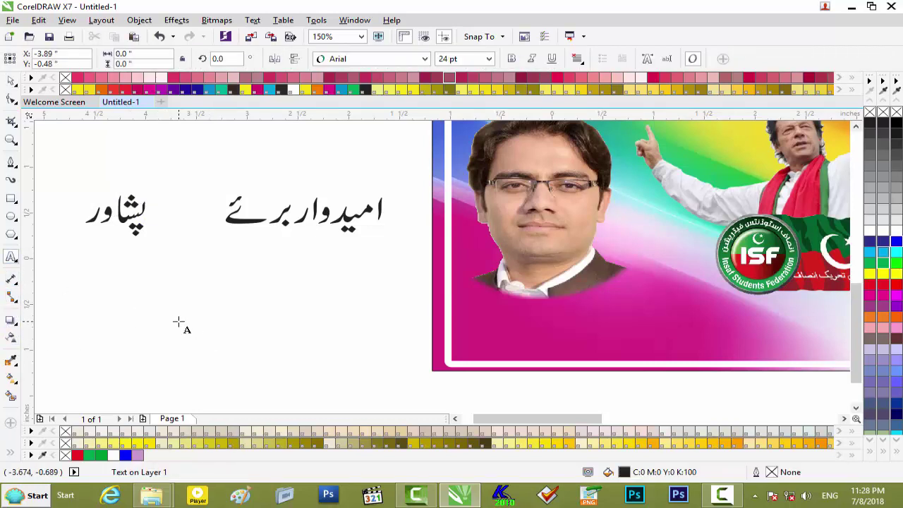
pyautogui.write('NA')
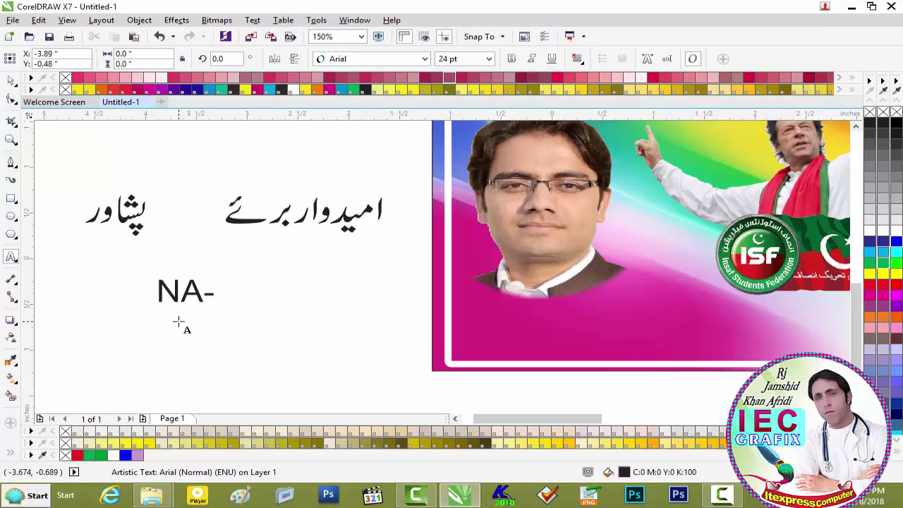
pyautogui.write('-31')
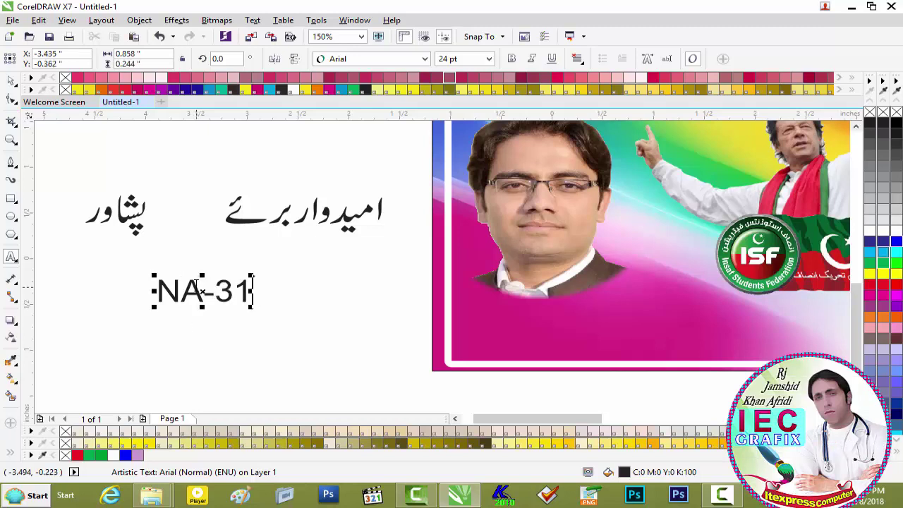
# Set the whole NA-31 text to Arial Bold
pyautogui.hotkey('ctrl', 'a')
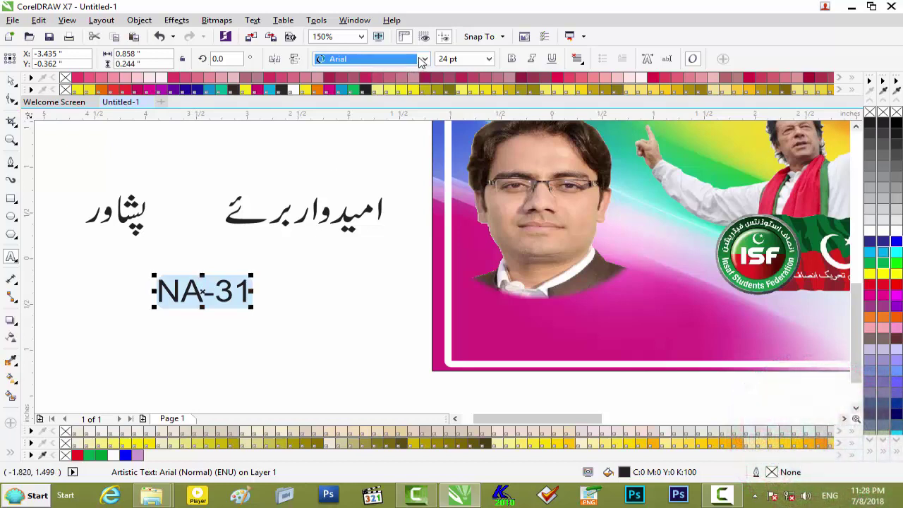
pyautogui.click(424, 60)
pyautogui.moveTo(498, 75)
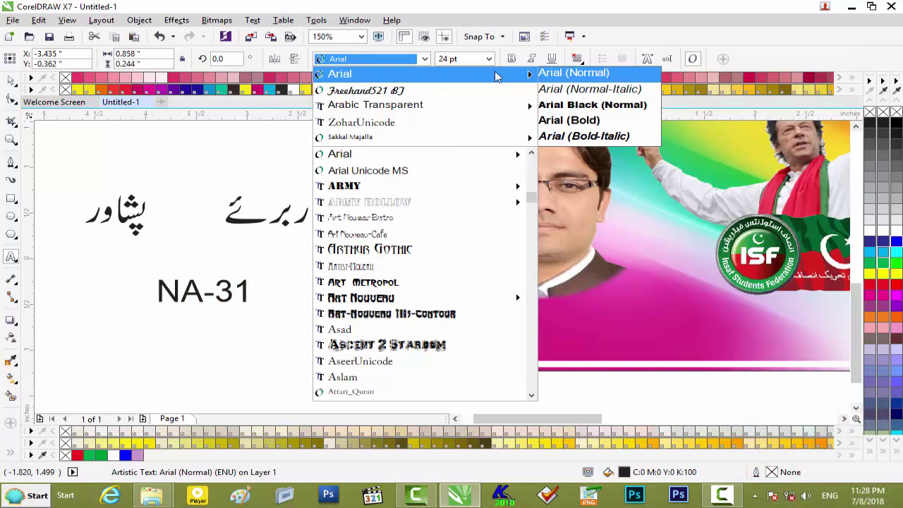
pyautogui.click(574, 122)
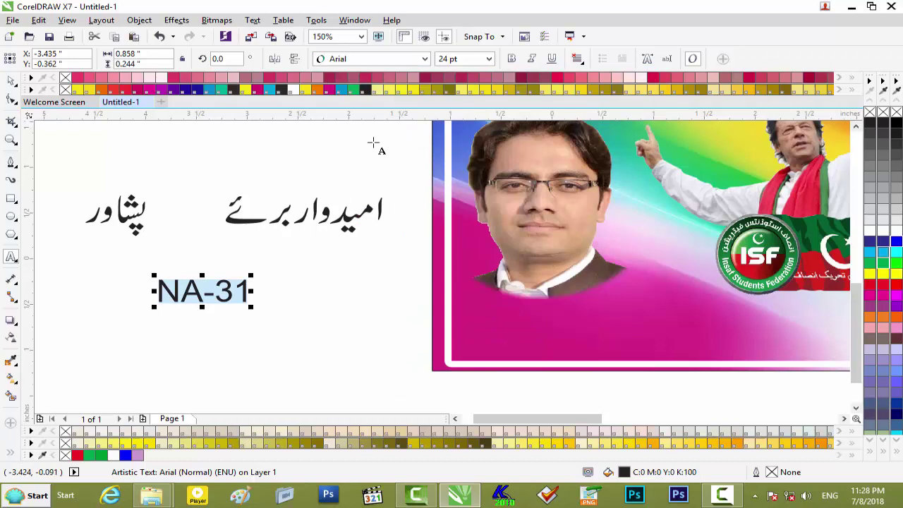
pyautogui.click(392, 60)
pyautogui.moveTo(390, 79)
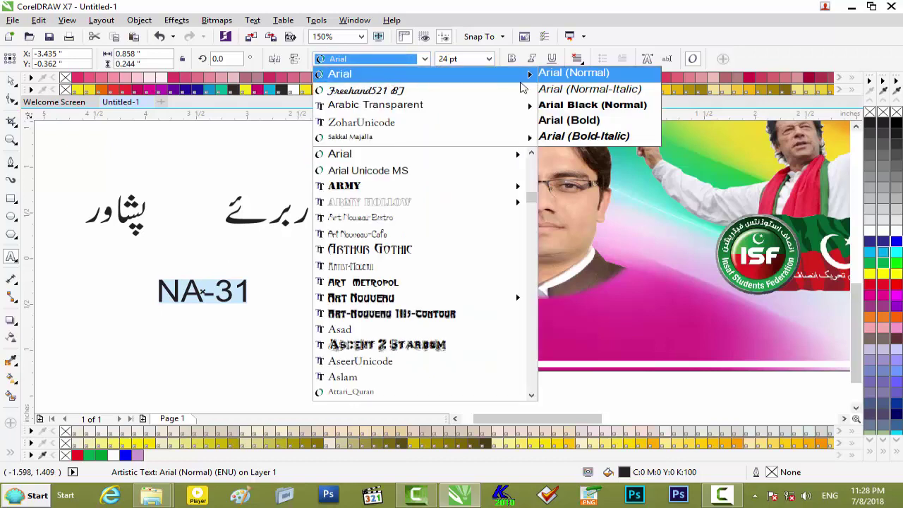
pyautogui.click(566, 120)
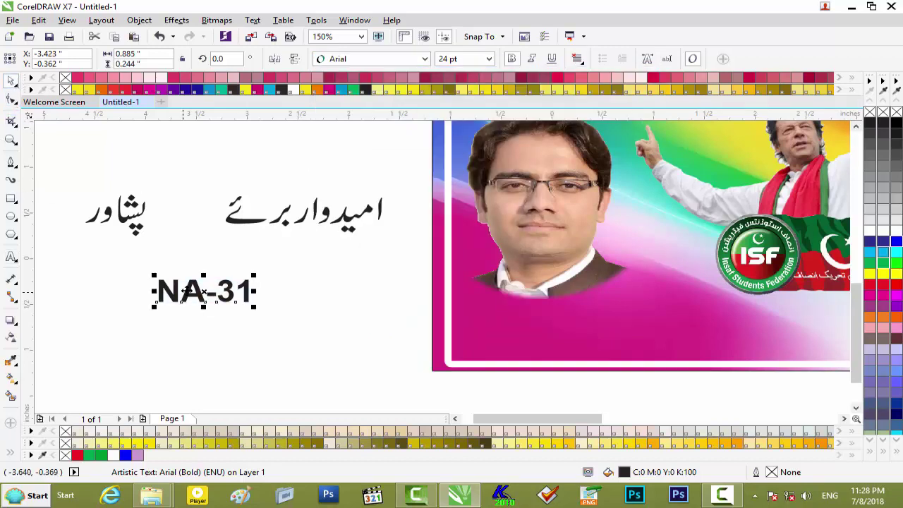
# Move NA-31 into the gap in the Urdu line, and nudge پشاور left and slightly down to about X -4.46, Y 0.465 inches
pyautogui.moveTo(206, 290); pyautogui.dragTo(190, 214)
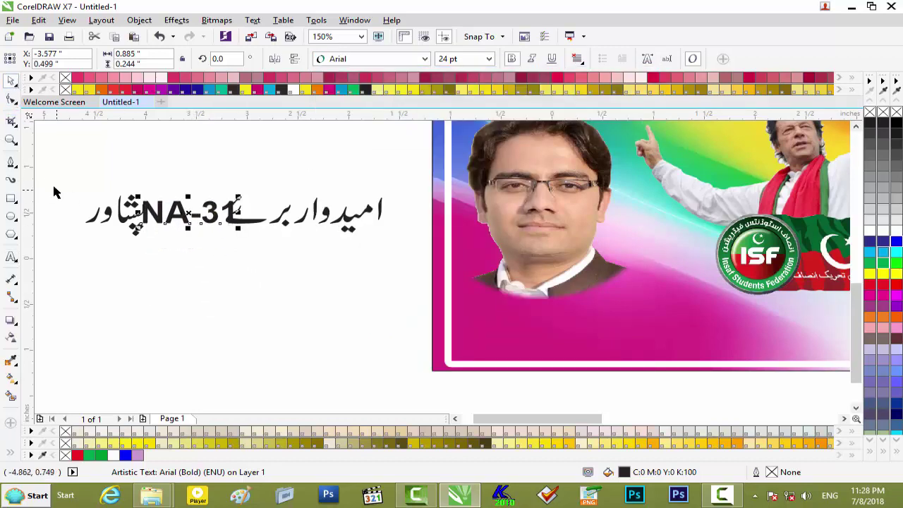
pyautogui.moveTo(168, 247); pyautogui.dragTo(168, 247)
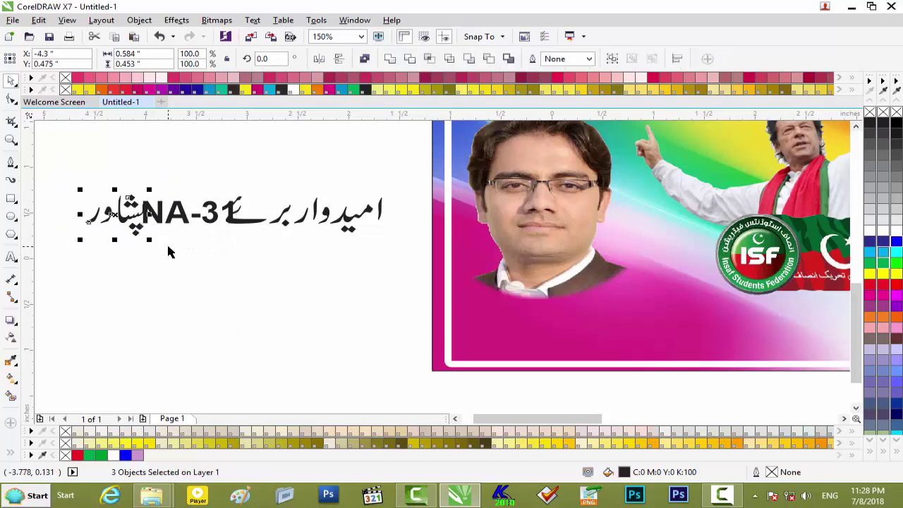
pyautogui.press('Left')
pyautogui.press('Left')
pyautogui.press('Left')
pyautogui.press('Left')
pyautogui.press('Left')
pyautogui.press('Left')
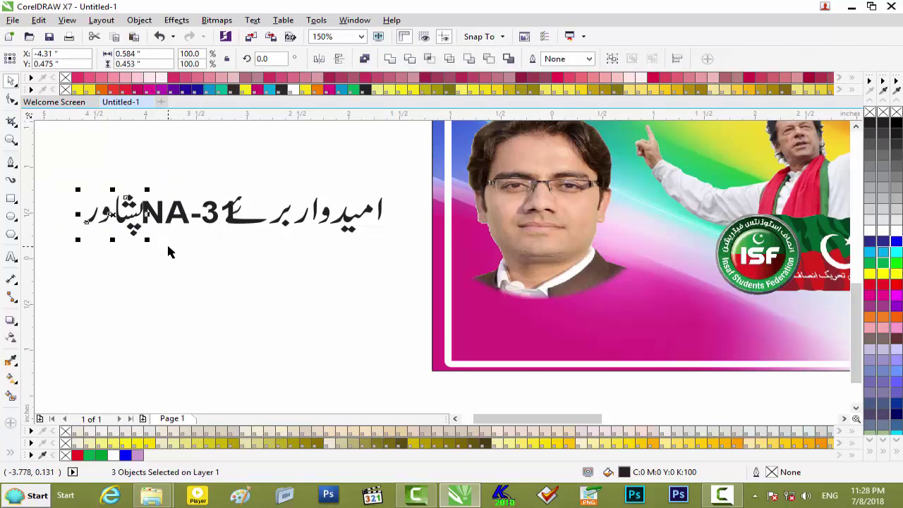
pyautogui.press('Left')
pyautogui.press('Left')
pyautogui.press('Left')
pyautogui.press('Left')
pyautogui.press('Left')
pyautogui.press('Left')
pyautogui.press('Left')
pyautogui.press('Left')
pyautogui.press('Left')
pyautogui.press('Left')
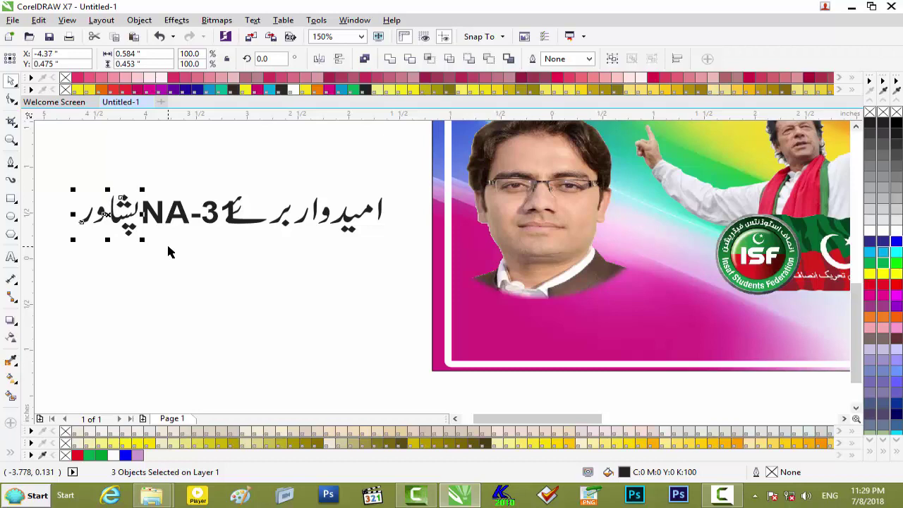
pyautogui.press('Down')
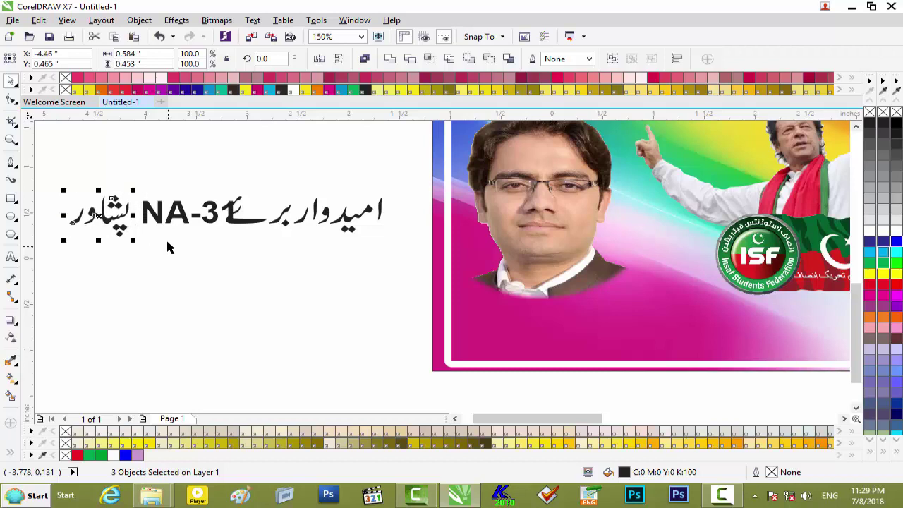
# Nudge NA-31 left to about X -3.667 inches so it sits between the neighbouring Urdu words
pyautogui.click(111, 182)
pyautogui.moveTo(128, 176); pyautogui.dragTo(241, 250)
pyautogui.press('Left')
pyautogui.press('Left')
pyautogui.press('Left')
pyautogui.press('Left')
pyautogui.press('Left')
pyautogui.press('Left')
pyautogui.press('Left')
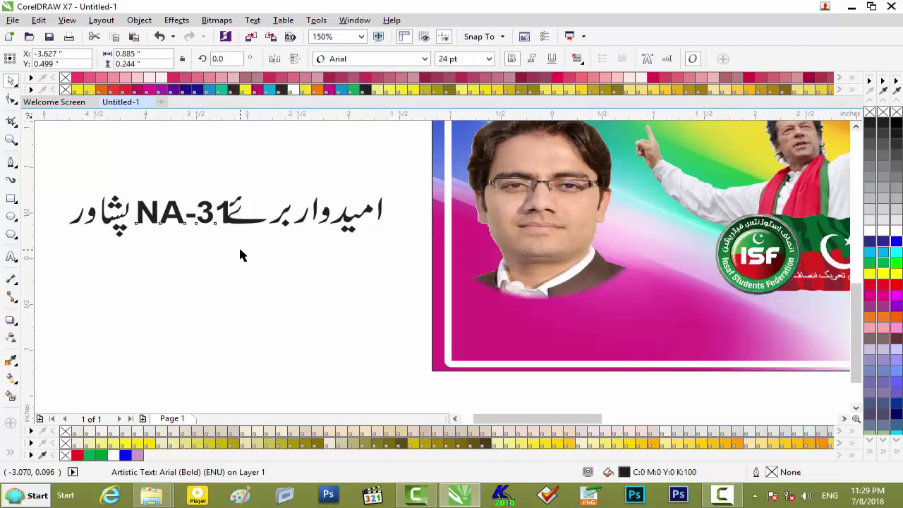
pyautogui.press('Left')
pyautogui.press('Left')
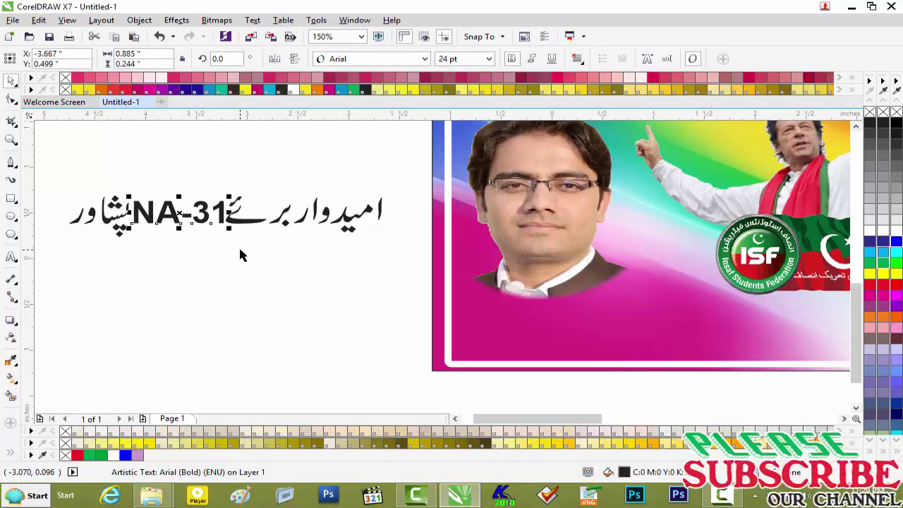
pyautogui.press('Left')
pyautogui.press('Right')
# Group all 12 pieces of the candidacy line and move the group onto the poster beneath the blue name, at about X 3.819, Y -1.0 inches
pyautogui.click(319, 259)
pyautogui.moveTo(393, 247); pyautogui.dragTo(186, 182)
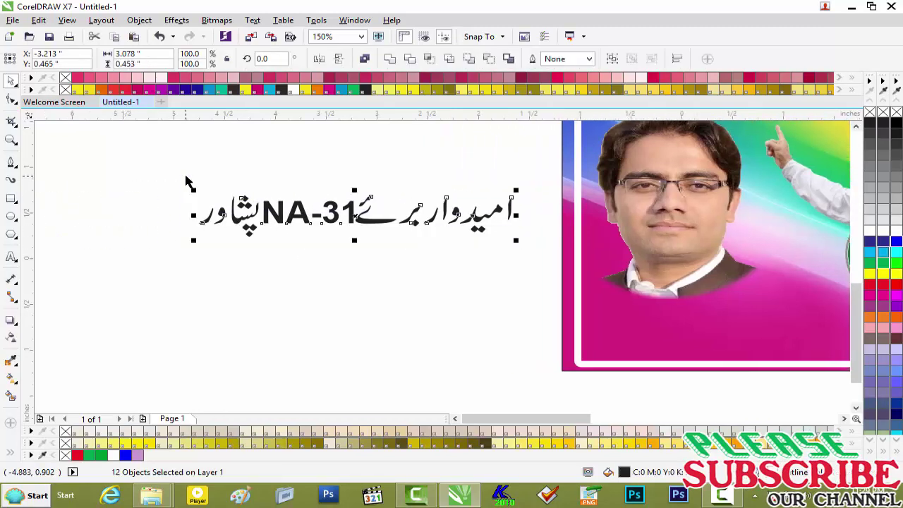
pyautogui.hotkey('ctrl', 'g')
pyautogui.moveTo(354, 216); pyautogui.dragTo(584, 351)
pyautogui.scroll(2, 583, 350)
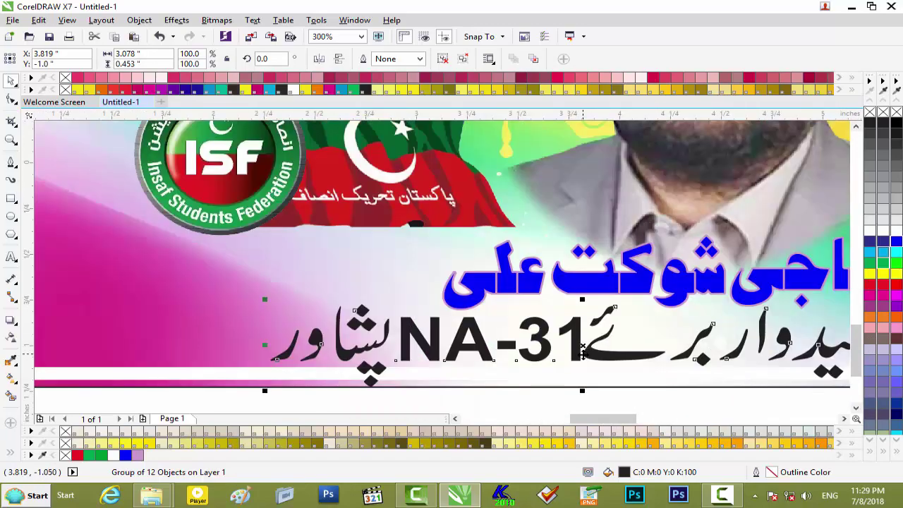
pyautogui.scroll(-2, 583, 352)
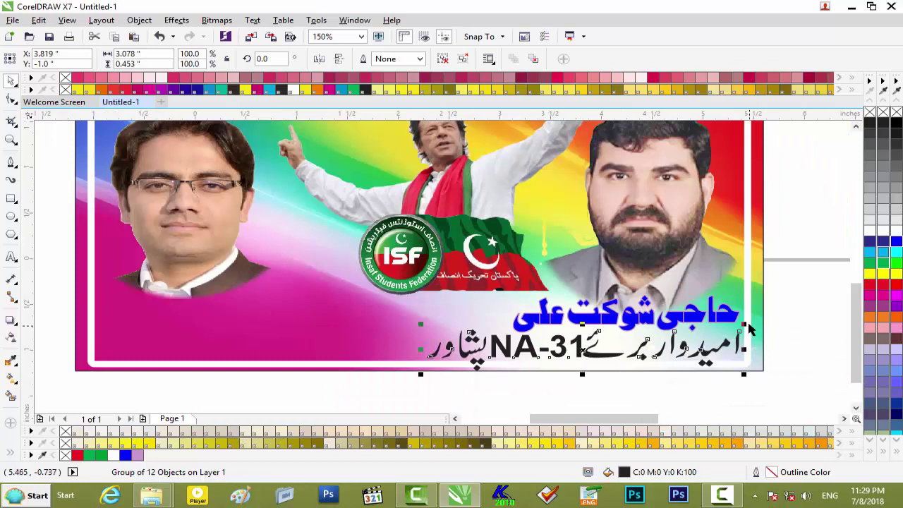
# Scale the candidacy line down to about 2.292 × 0.337 inches and nudge it right beneath the blue name
pyautogui.moveTo(745, 327); pyautogui.dragTo(734, 337)
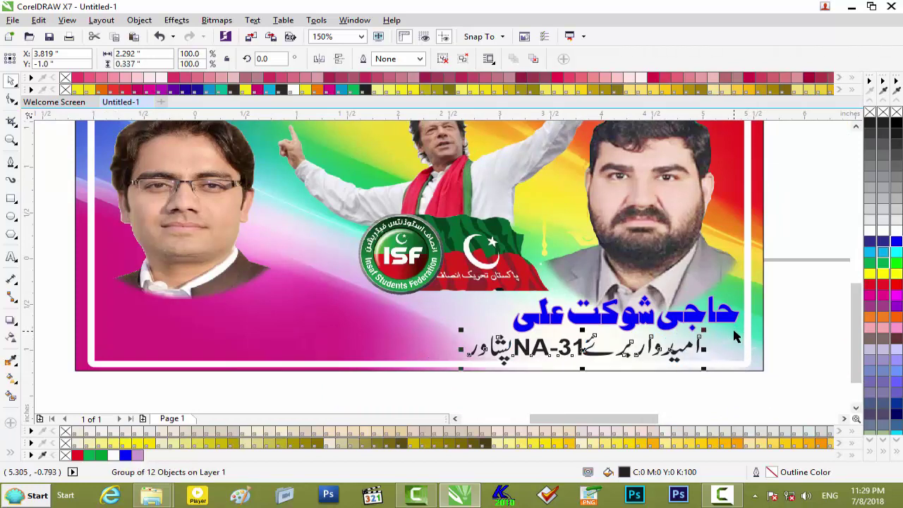
pyautogui.scroll(2, 735, 337)
pyautogui.press('Right')
pyautogui.press('Right')
pyautogui.press('Right')
pyautogui.press('Right')
pyautogui.press('Right')
pyautogui.press('Right')
pyautogui.press('Right')
pyautogui.press('Right')
pyautogui.press('Right')
pyautogui.press('Right')
pyautogui.press('Right')
pyautogui.press('Right')
pyautogui.press('Right')
pyautogui.press('Right')
pyautogui.press('Right')
pyautogui.press('Right')
pyautogui.press('Right')
pyautogui.press('Right')
pyautogui.press('Right')
pyautogui.press('Right')
pyautogui.press('Right')
pyautogui.press('Right')
pyautogui.press('Right')
pyautogui.press('Right')
pyautogui.press('Right')
pyautogui.press('Right')
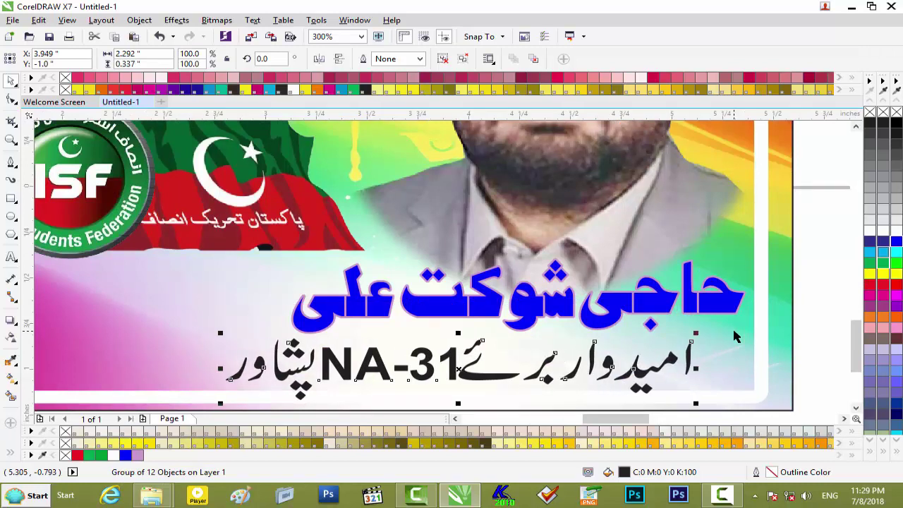
# Nudge the blue Urdu name up slightly to about Y -0.56 inches
pyautogui.click(649, 305)
pyautogui.press('Up')
pyautogui.press('Up')
pyautogui.press('Up')
pyautogui.press('Up')
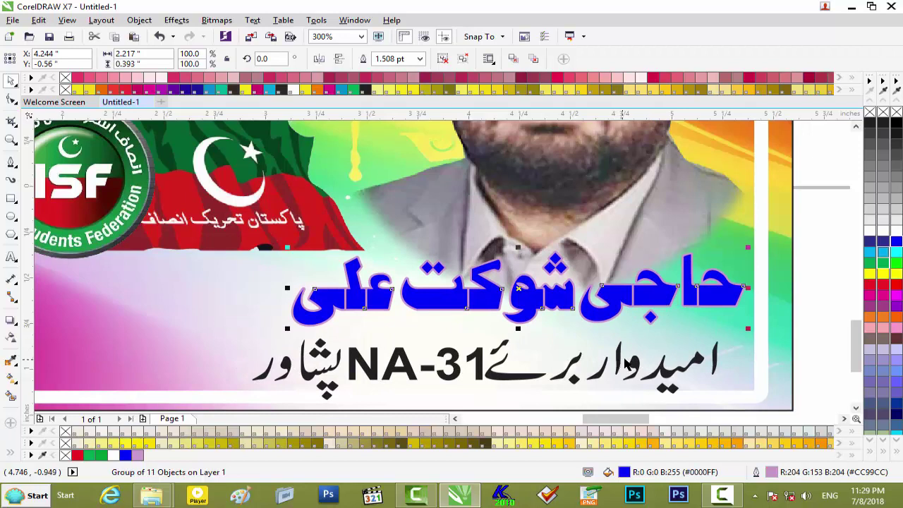
# Nudge the candidacy line right and slightly up to about X 4.159, Y -0.97 inches, near the white frame's inner edge
pyautogui.click(624, 362)
pyautogui.press('Up')
pyautogui.press('Right')
pyautogui.press('Right')
pyautogui.press('Right')
pyautogui.press('Right')
pyautogui.press('Right')
pyautogui.press('Up')
pyautogui.press('Right')
pyautogui.press('Right')
pyautogui.press('Right')
pyautogui.press('Down')
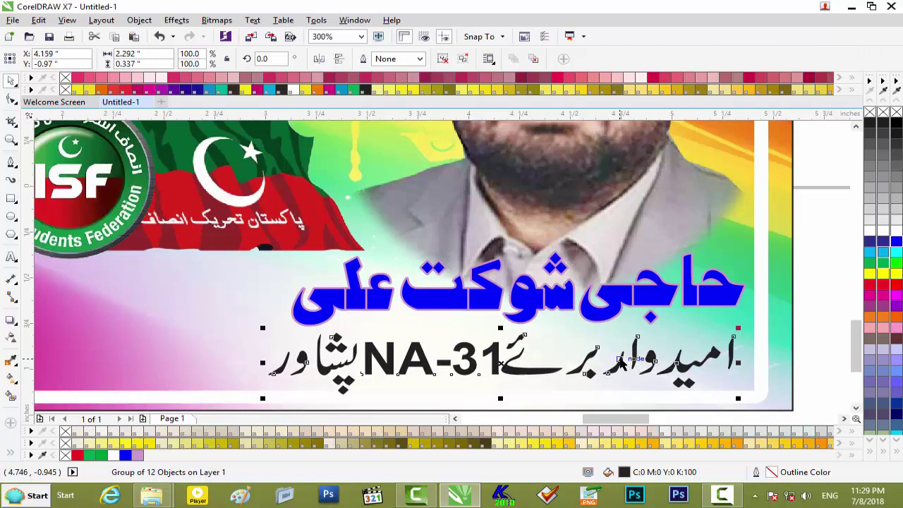
# Fill the whole candidacy line with red (C:0 M:100 Y:100 K:0)
pyautogui.click(819, 322)
pyautogui.click(690, 368)
pyautogui.click(882, 288)
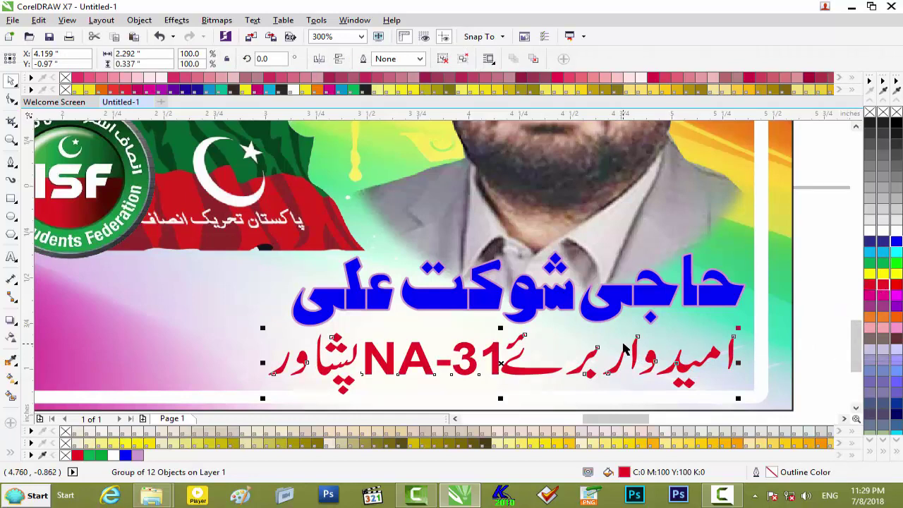
# Set the candidacy line's outline width to 1.5 pt and open the outline colour choices
pyautogui.press('F12')
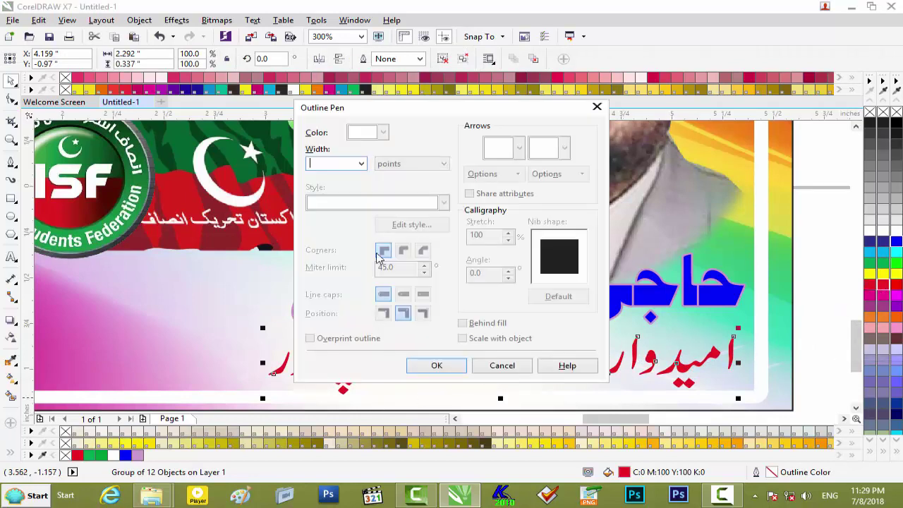
pyautogui.click(360, 163)
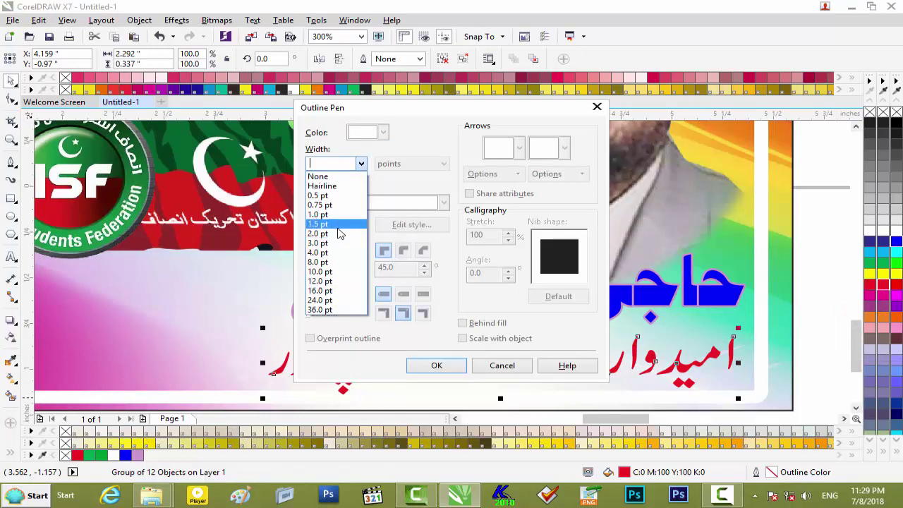
pyautogui.click(338, 226)
pyautogui.click(367, 133)
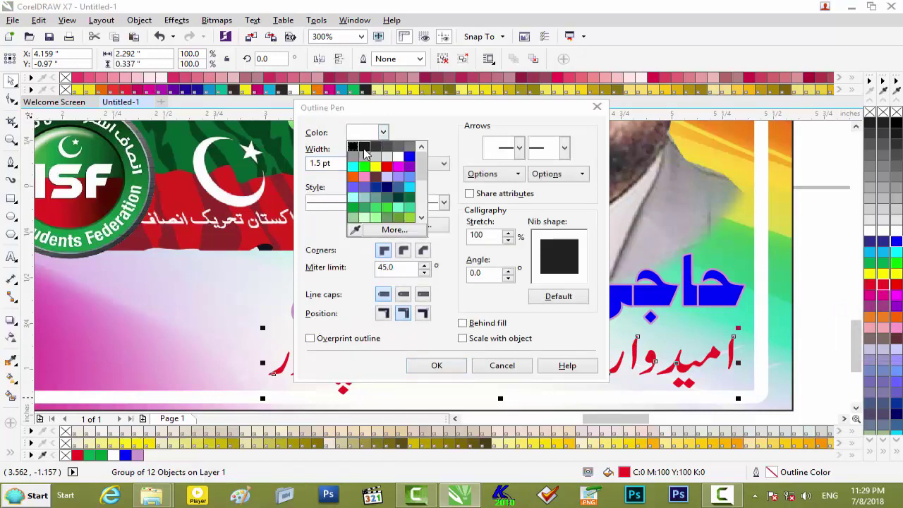
# Finish the 1.5 pt outline of the red candidate line with near-black colour, rounded corners and caps, behind fill and scaled with object
pyautogui.click(365, 149)
pyautogui.click(403, 252)
pyautogui.click(403, 295)
pyautogui.click(403, 314)
pyautogui.click(490, 322)
pyautogui.click(494, 339)
pyautogui.click(559, 297)
pyautogui.click(437, 367)
pyautogui.click(804, 305)
pyautogui.scroll(-1, 669, 345)
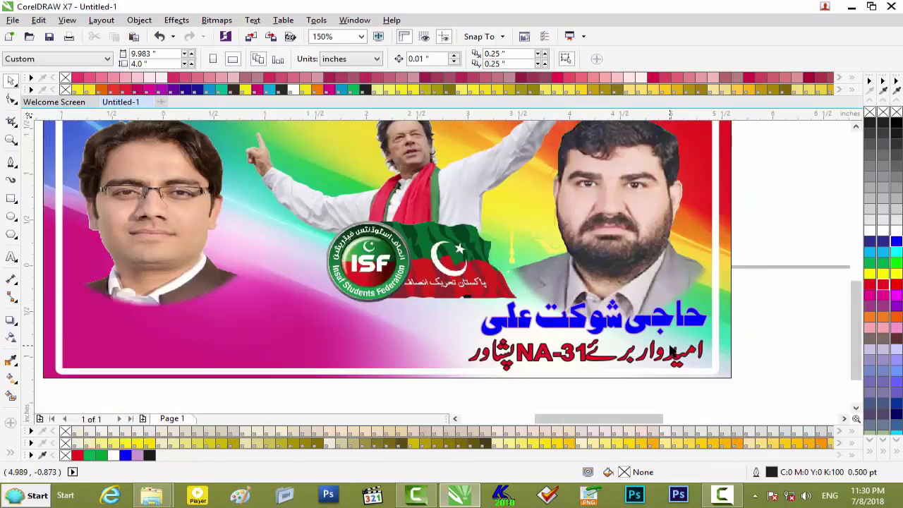
pyautogui.scroll(-1, 672, 352)
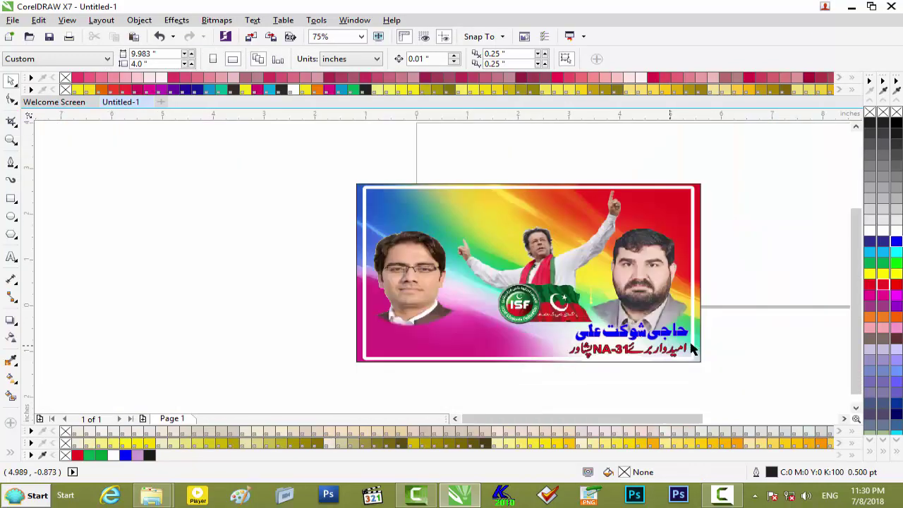
# Import kamran.eps from the NA.31 Shokaut folder into the banner document, beside the banner
pyautogui.click(856, 7)
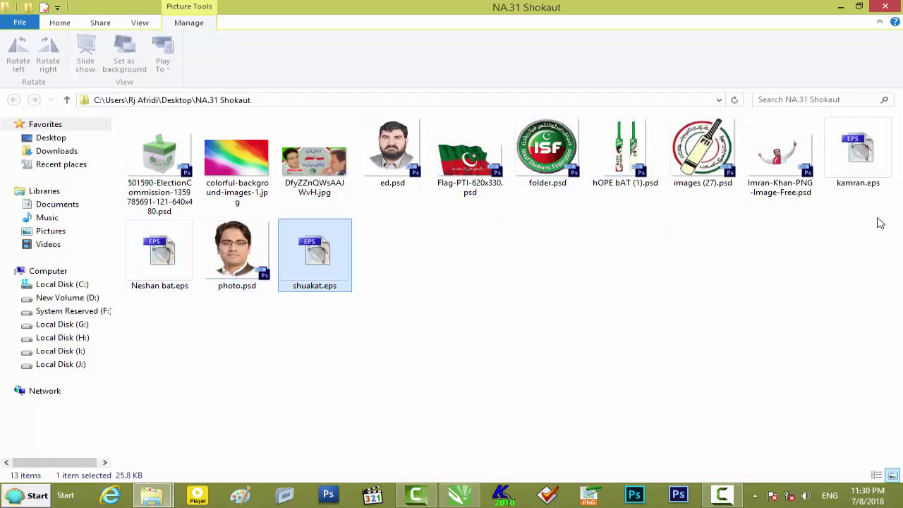
pyautogui.moveTo(857, 160); pyautogui.dragTo(186, 299)
pyautogui.click(413, 305)
pyautogui.click(63, 228)
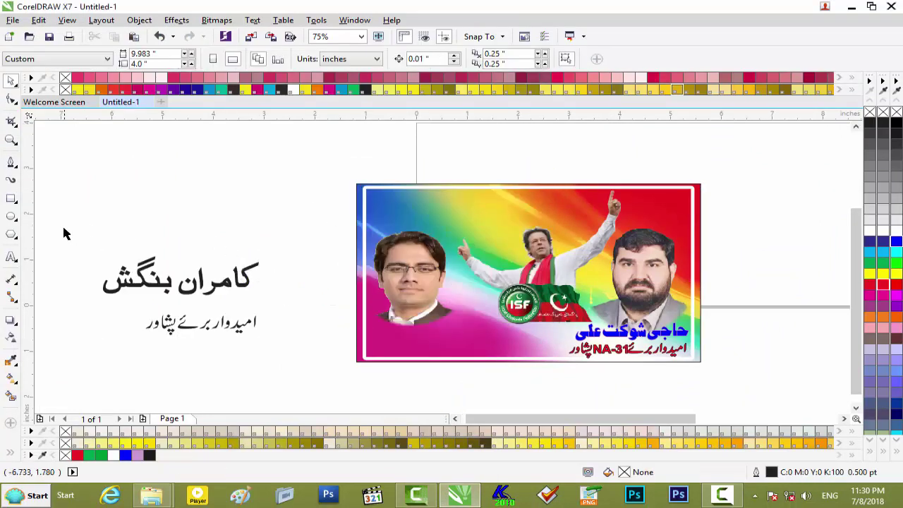
# Ungroup the imported Urdu text so its two lines can be handled separately
pyautogui.moveTo(254, 297); pyautogui.dragTo(308, 313)
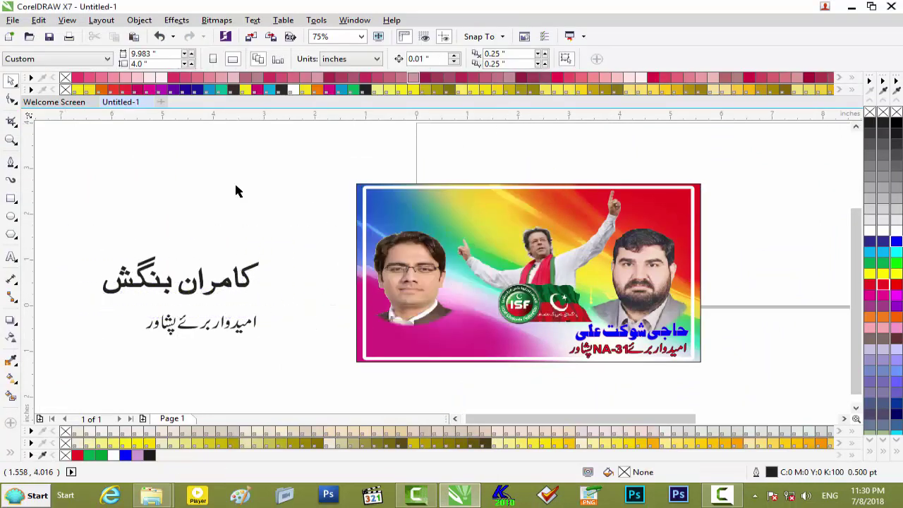
pyautogui.click(157, 280)
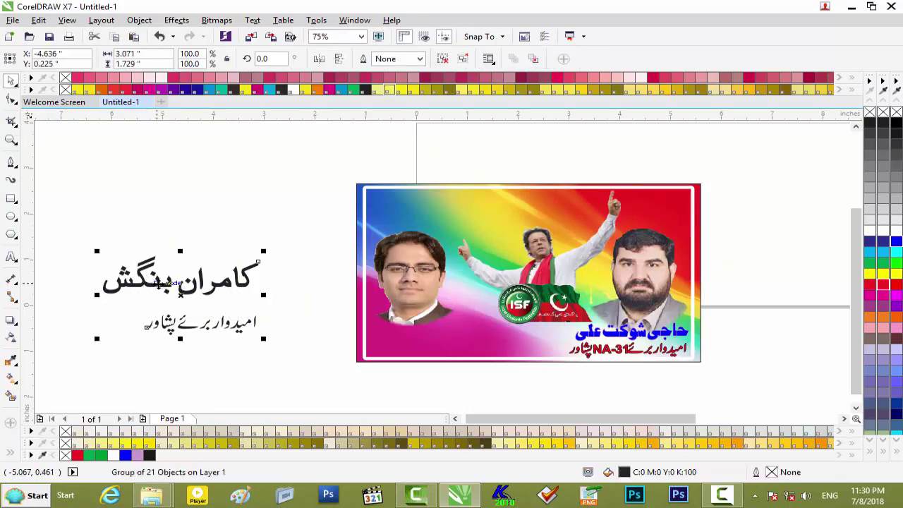
pyautogui.rightClick(159, 283)
pyautogui.click(201, 233)
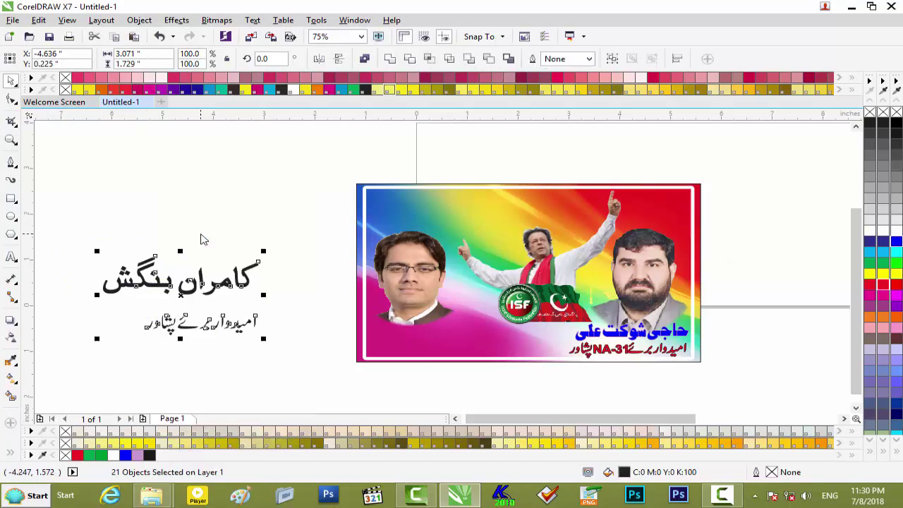
# Move the imported candidate-name line onto the banner beneath the portrait with glasses
pyautogui.click(105, 241)
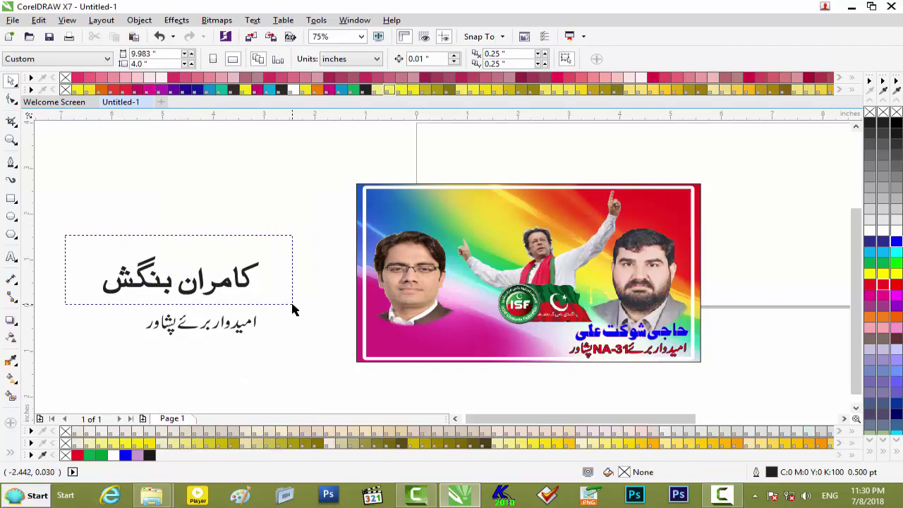
pyautogui.moveTo(293, 305); pyautogui.dragTo(293, 305)
pyautogui.moveTo(138, 274); pyautogui.dragTo(407, 322)
pyautogui.scroll(1, 407, 323)
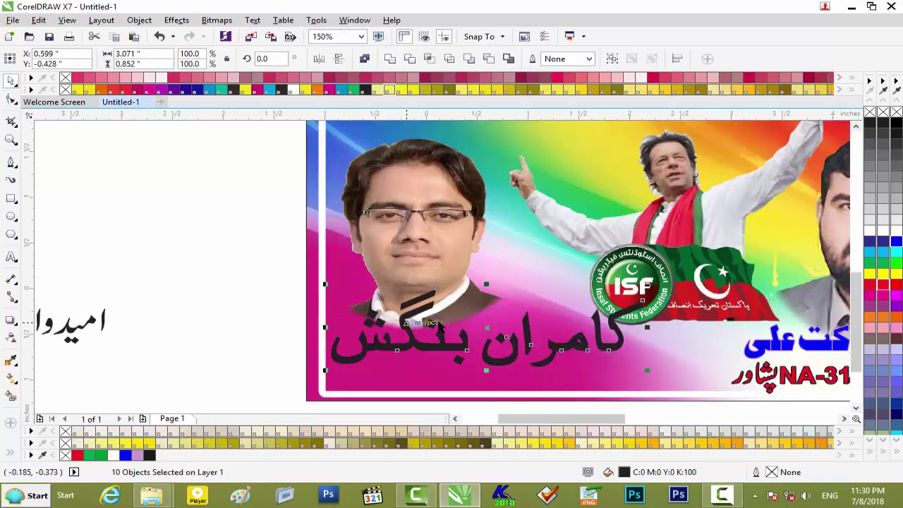
pyautogui.keyDown('shift'); pyautogui.click(637, 307); pyautogui.keyUp('shift')
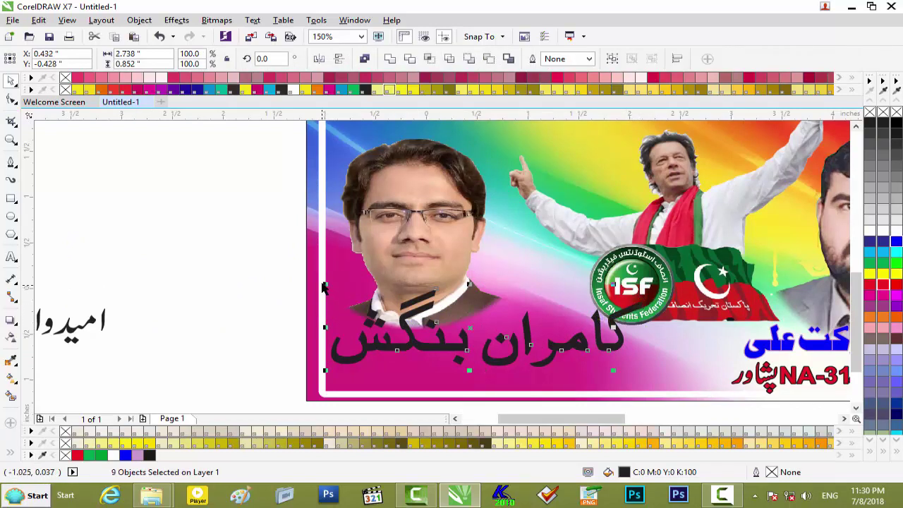
pyautogui.moveTo(324, 284); pyautogui.dragTo(352, 299)
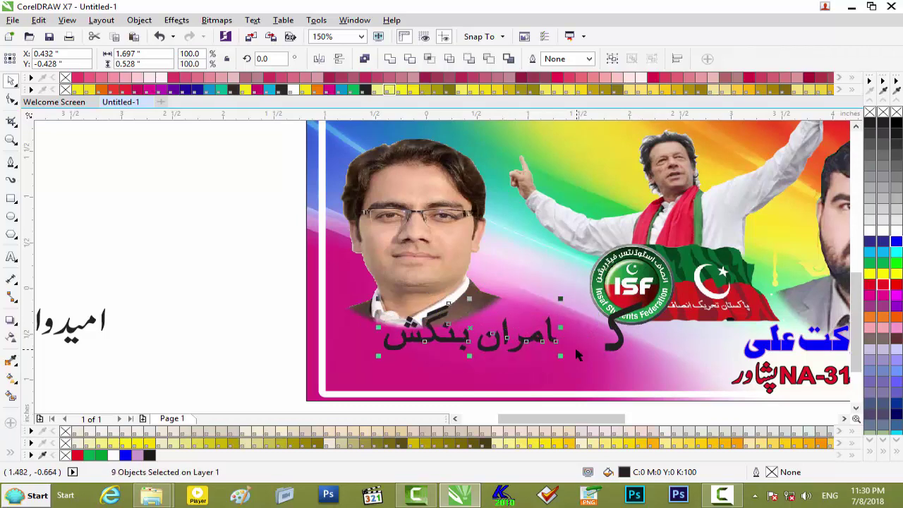
pyautogui.hotkey('ctrl', 'z')
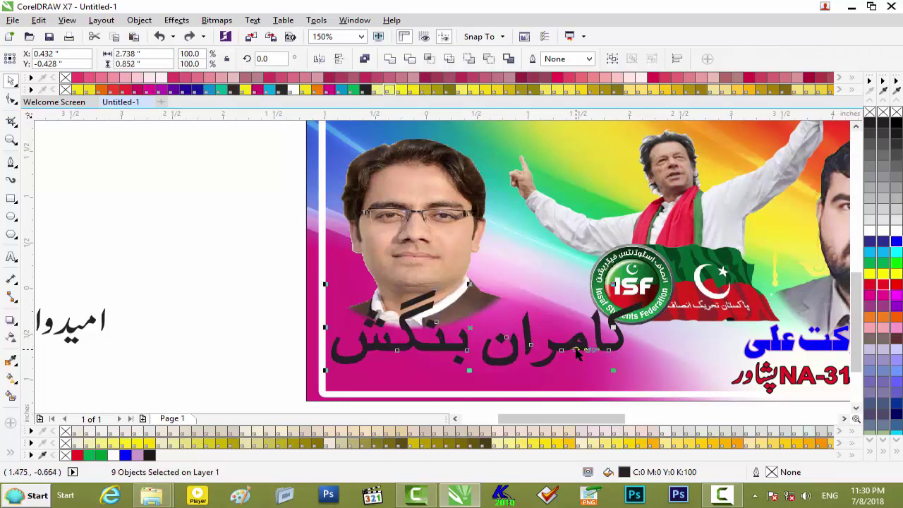
# Select all the letter pieces of the black candidate name and scale them about their centre to about 2.0 in wide
pyautogui.moveTo(243, 285); pyautogui.dragTo(579, 367)
pyautogui.moveTo(663, 401); pyautogui.dragTo(667, 401)
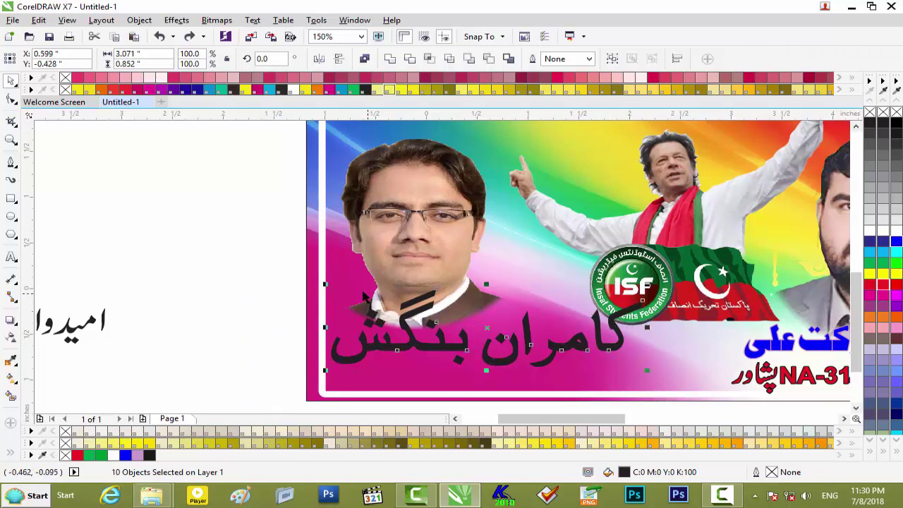
pyautogui.moveTo(325, 284); pyautogui.dragTo(371, 304)
# Nudge the portrait with glasses up by 0.2 in to clear space for the name beneath it
pyautogui.click(428, 239)
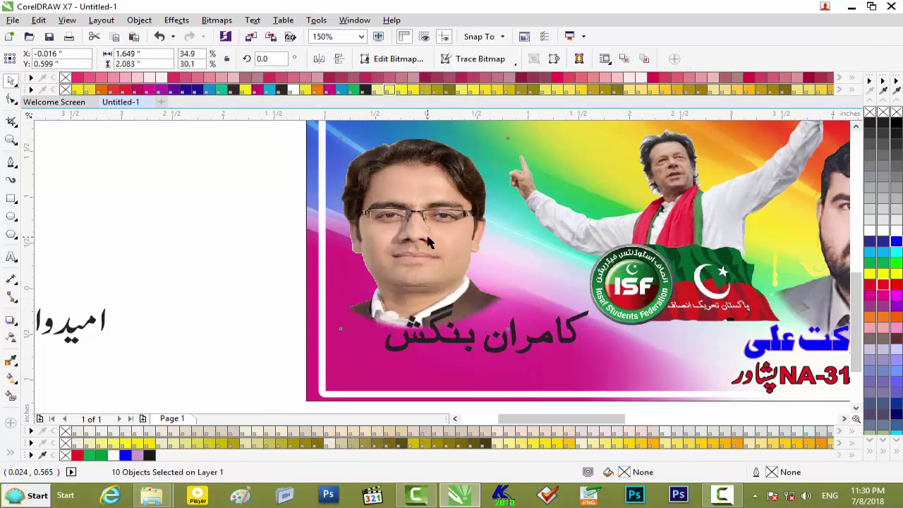
pyautogui.press('Up')
pyautogui.press('Up')
pyautogui.press('Up')
pyautogui.press('Up')
pyautogui.press('Up')
pyautogui.press('Up')
pyautogui.press('Up')
pyautogui.press('Up')
pyautogui.press('Up')
pyautogui.press('Up')
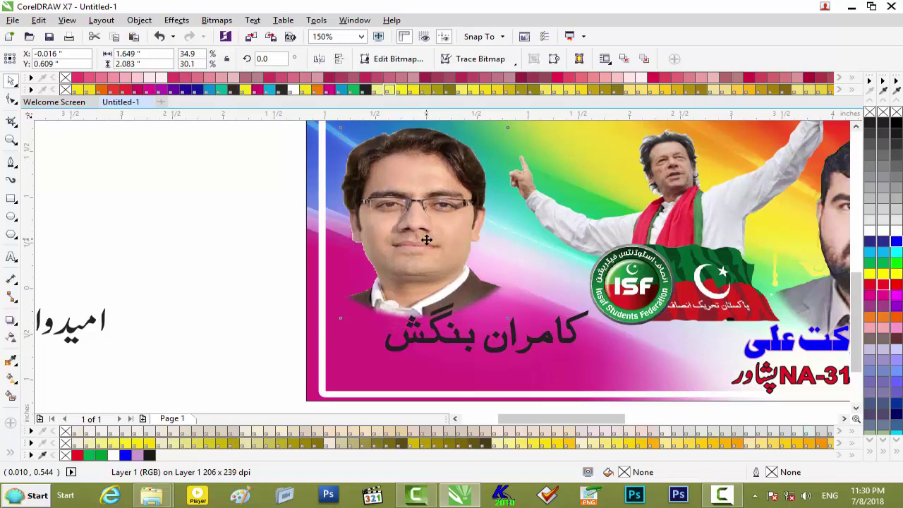
pyautogui.press('Up')
pyautogui.press('Up')
pyautogui.press('Up')
pyautogui.press('Up')
pyautogui.press('Up')
pyautogui.press('Up')
pyautogui.press('Up')
pyautogui.press('Up')
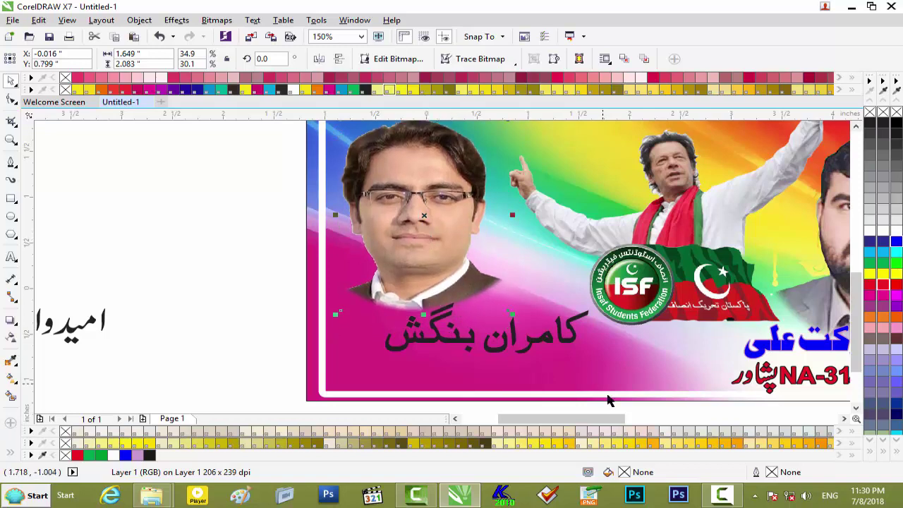
# Group the black name's letter pieces and nudge the group about 0.52 in left and 0.1 in up, under the portrait with glasses
pyautogui.click(611, 408)
pyautogui.click(684, 417)
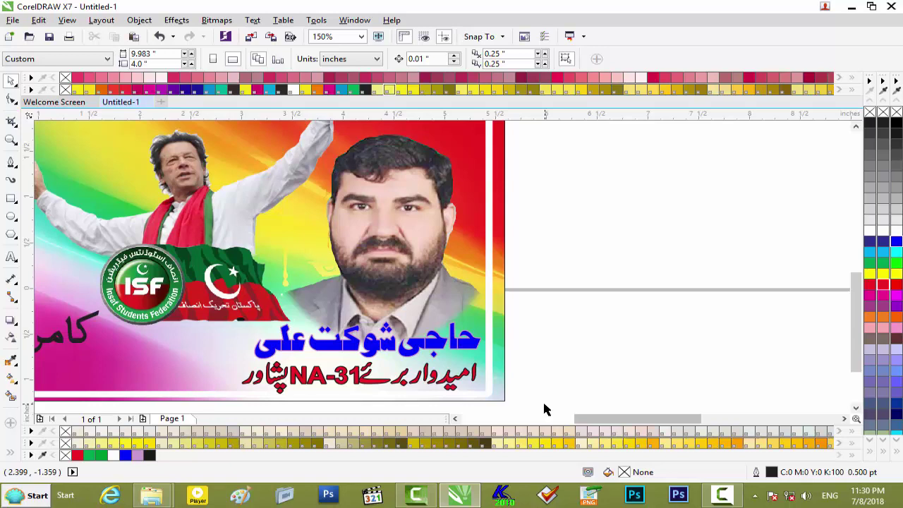
pyautogui.moveTo(609, 420); pyautogui.dragTo(559, 420)
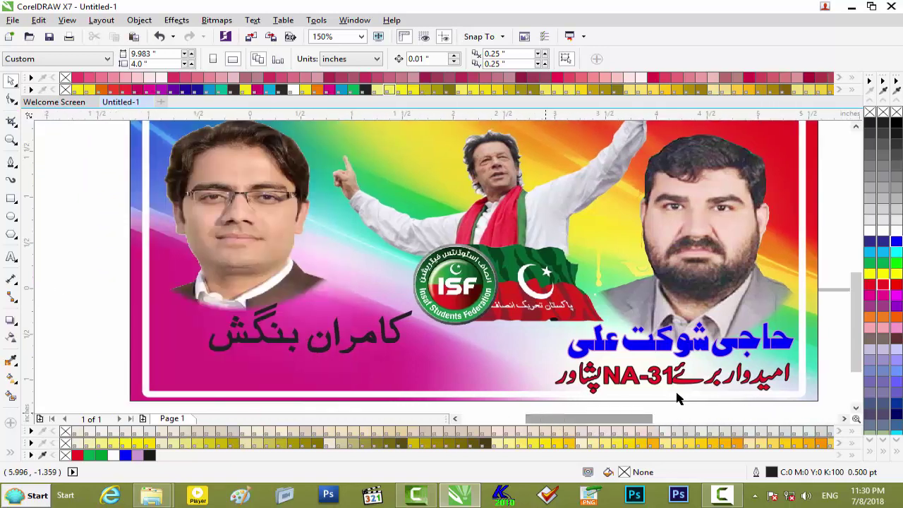
pyautogui.moveTo(857, 338); pyautogui.dragTo(857, 367)
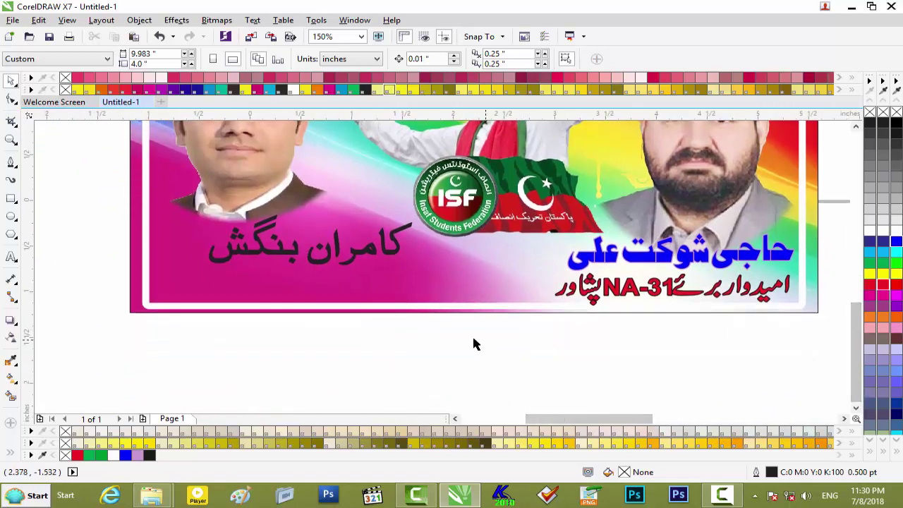
pyautogui.moveTo(272, 238); pyautogui.dragTo(185, 191)
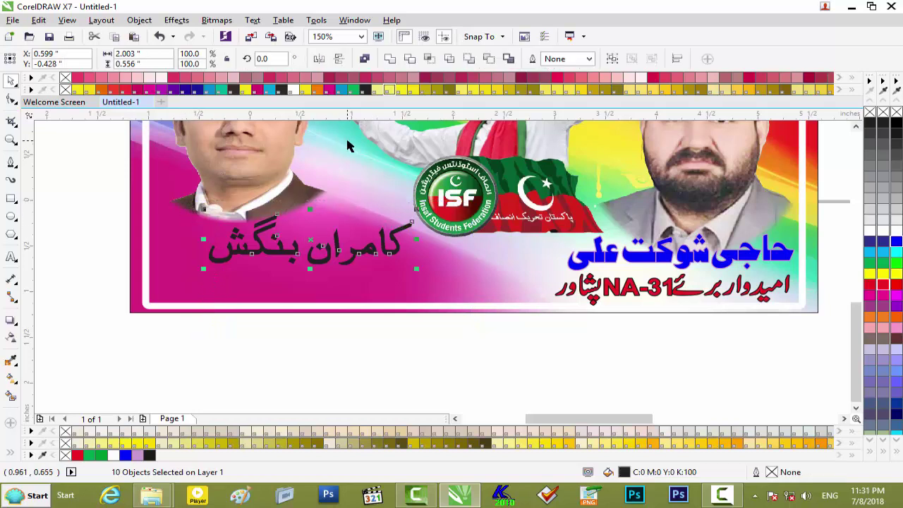
pyautogui.hotkey('ctrl', 'g')
pyautogui.press('Left')
pyautogui.press('Left')
pyautogui.press('Left')
pyautogui.press('Left')
pyautogui.press('Left')
pyautogui.press('Left')
pyautogui.press('Left')
pyautogui.press('Left')
pyautogui.press('Left')
pyautogui.press('Left')
pyautogui.press('Left')
pyautogui.press('Left')
pyautogui.press('Left')
pyautogui.press('Left')
pyautogui.press('Left')
pyautogui.press('Left')
pyautogui.press('Left')
pyautogui.press('Left')
pyautogui.press('Left')
pyautogui.press('Left')
pyautogui.press('Left')
pyautogui.press('Left')
pyautogui.press('Left')
pyautogui.press('Left')
pyautogui.press('Left')
pyautogui.press('Left')
pyautogui.press('Up')
pyautogui.press('Up')
pyautogui.press('Up')
pyautogui.press('Up')
pyautogui.press('Up')
pyautogui.press('Up')
pyautogui.press('Up')
pyautogui.press('Up')
pyautogui.press('Left')
pyautogui.press('Up')
pyautogui.press('Right')
pyautogui.press('Right')
pyautogui.press('Right')
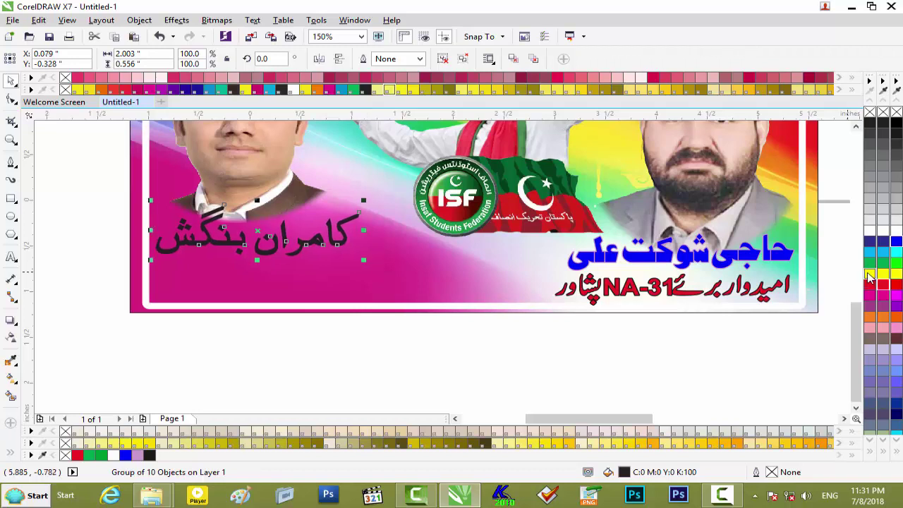
# Try a yellow fill and a C:100 M:0 Y:100 K:0 green fill on the grouped name
pyautogui.click(869, 276)
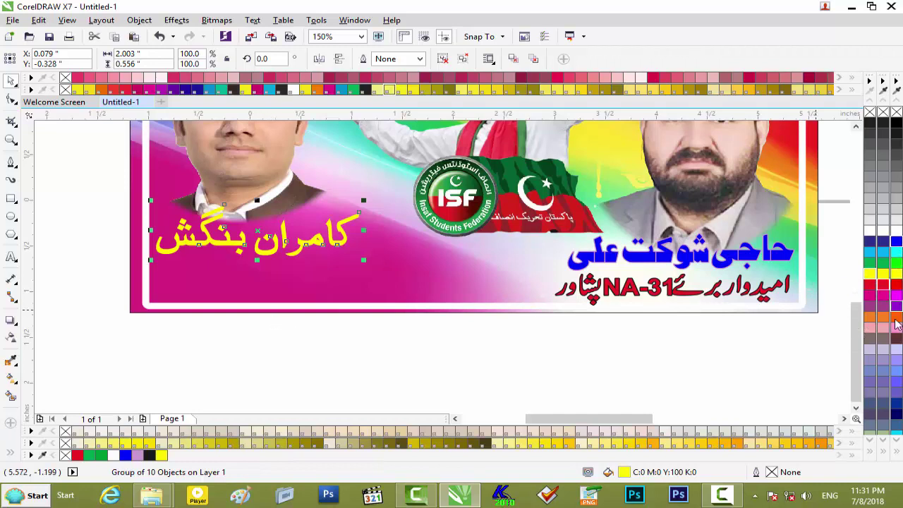
pyautogui.click(870, 262)
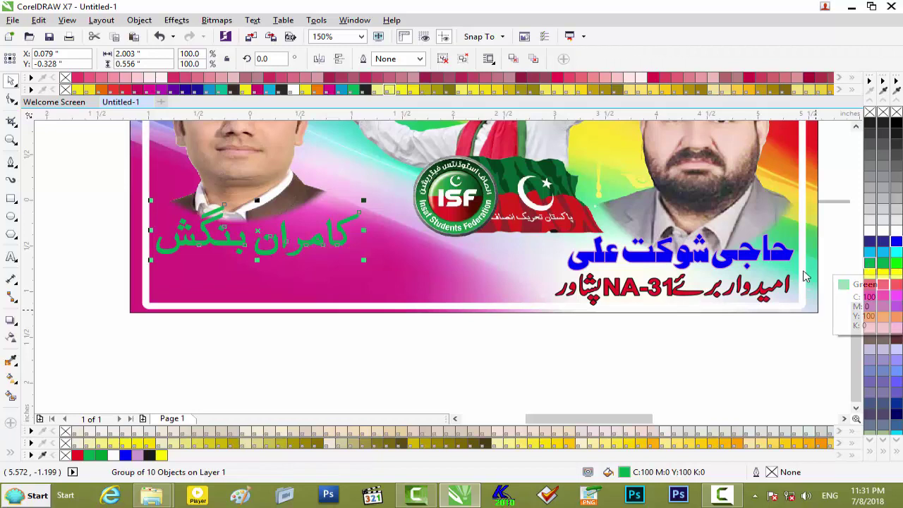
pyautogui.press('F3')
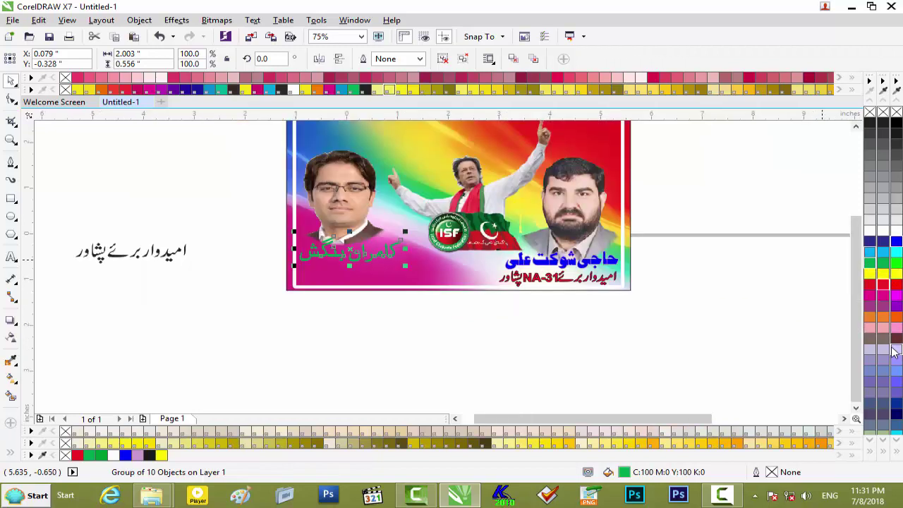
pyautogui.scroll(1, 894, 353)
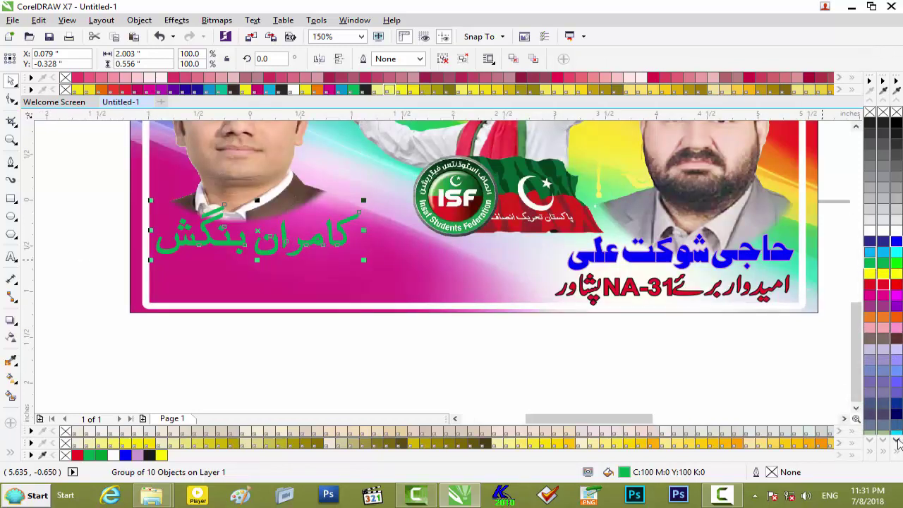
# Fill the grouped name under the portrait with glasses with the RGB green R:0 G:153 B:51
pyautogui.click(898, 442)
pyautogui.click(898, 443)
pyautogui.click(897, 442)
pyautogui.click(898, 442)
pyautogui.click(897, 442)
pyautogui.click(898, 443)
pyautogui.click(898, 442)
pyautogui.click(898, 443)
pyautogui.click(899, 415)
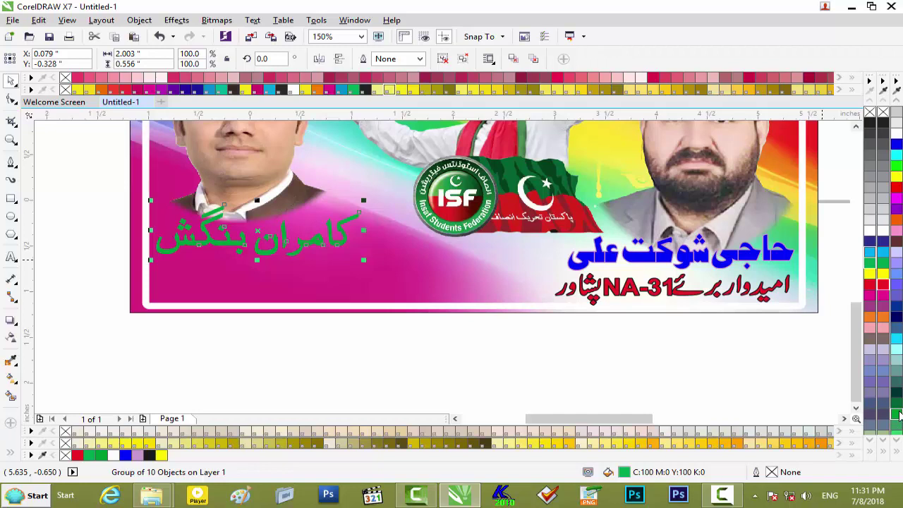
pyautogui.click(289, 354)
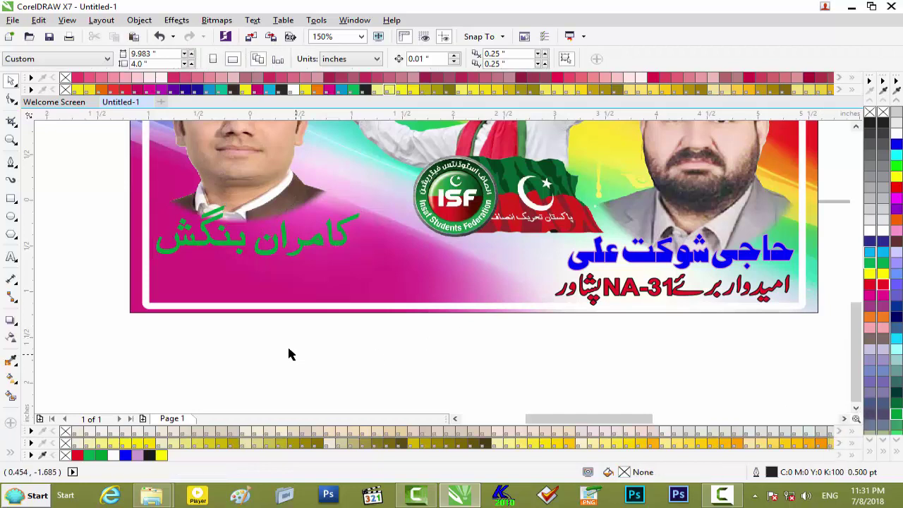
# Nudge the green name 0.03 in down and 0.01 in right
pyautogui.click(257, 250)
pyautogui.press('Down')
pyautogui.press('Down')
pyautogui.press('Down')
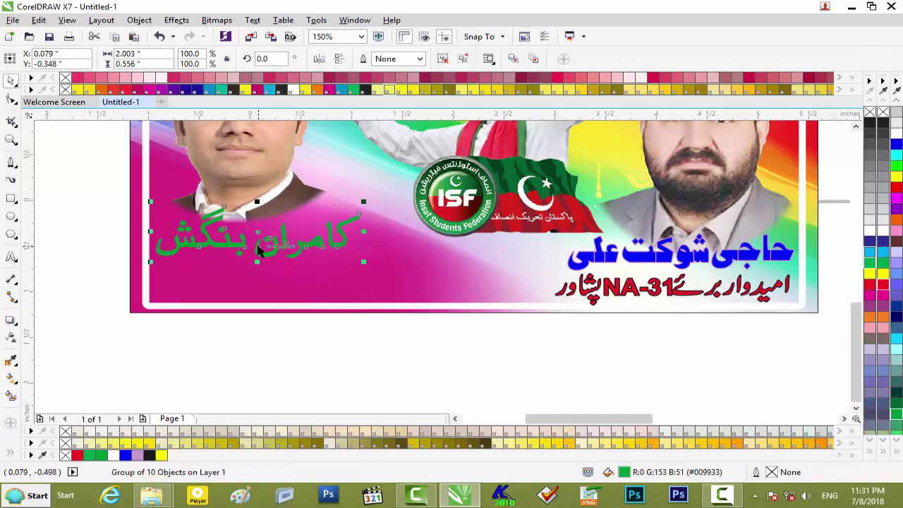
pyautogui.press('Right')
pyautogui.click(295, 343)
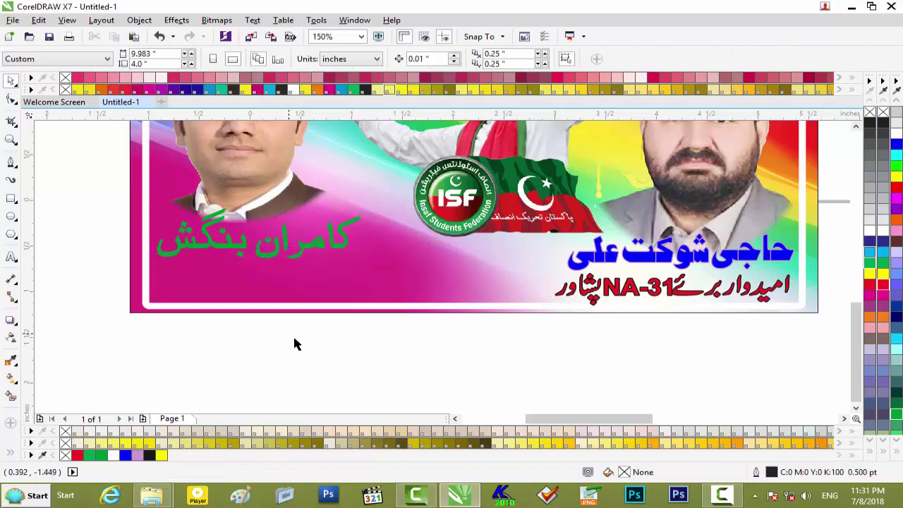
# Give the green name a white 1.5 pt outline with rounded corners and round line caps, placed behind the fill
pyautogui.click(299, 245)
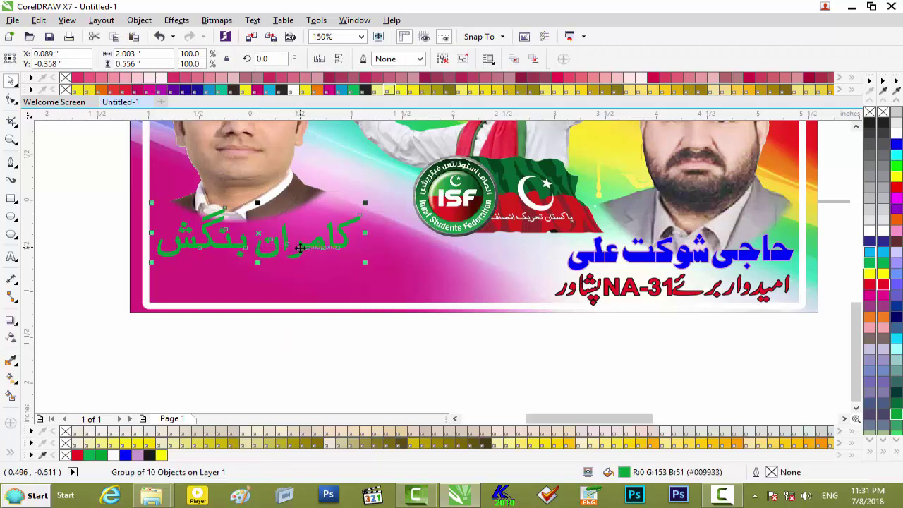
pyautogui.press('F12')
pyautogui.click(361, 164)
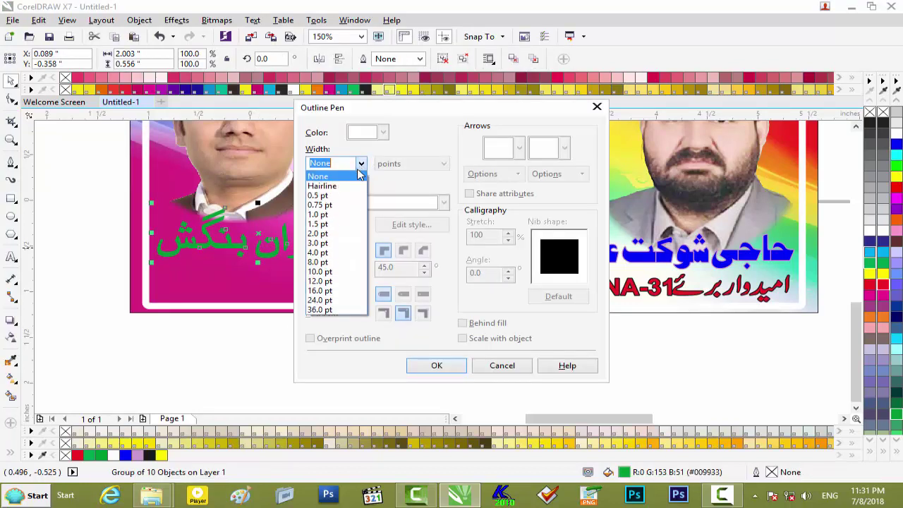
pyautogui.click(332, 224)
pyautogui.click(383, 134)
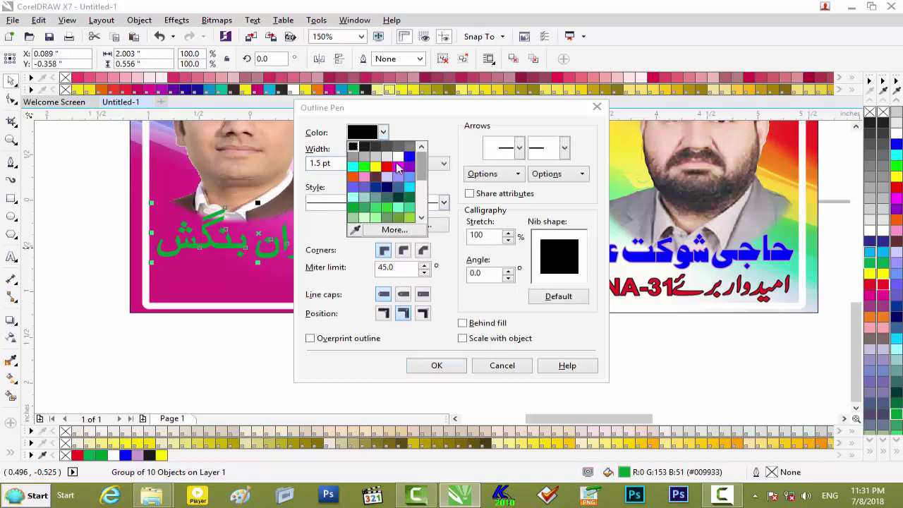
pyautogui.click(400, 162)
pyautogui.click(403, 253)
pyautogui.click(403, 295)
pyautogui.click(488, 328)
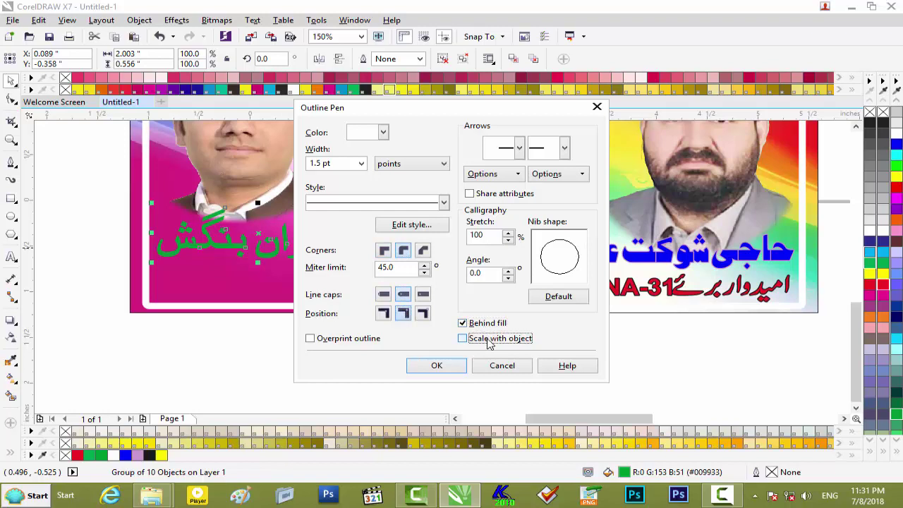
pyautogui.click(452, 369)
pyautogui.click(324, 349)
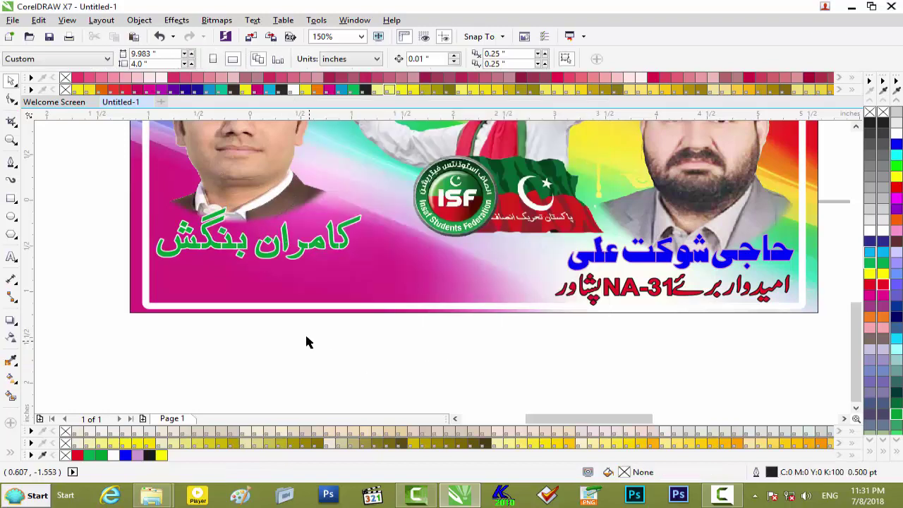
pyautogui.scroll(-2, 282, 332)
pyautogui.moveTo(559, 419); pyautogui.dragTo(508, 422)
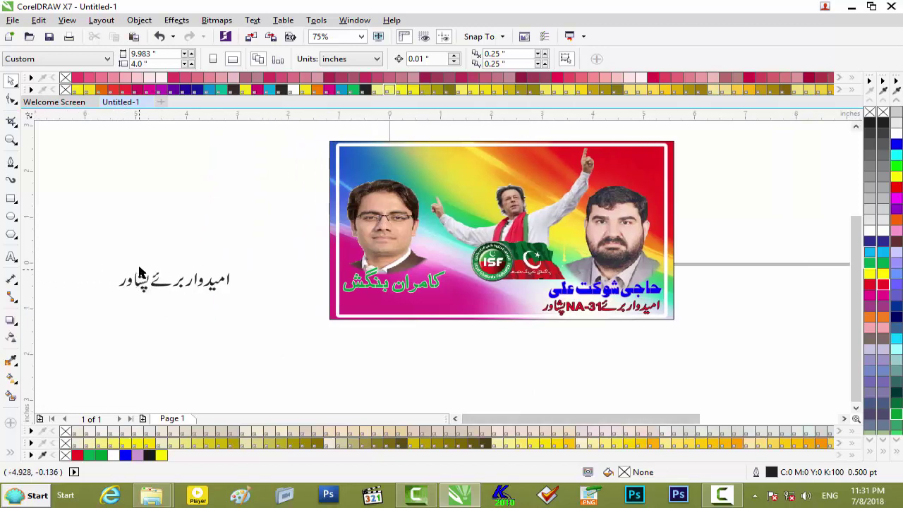
# Move the word پشاور left, away from the rest of the black constituency line, to open a gap for the constituency number
pyautogui.moveTo(98, 260); pyautogui.dragTo(150, 309)
pyautogui.press('Left')
pyautogui.press('Left')
pyautogui.press('Left')
pyautogui.press('Left')
pyautogui.press('Left')
pyautogui.press('Left')
pyautogui.press('Left')
pyautogui.press('Left')
pyautogui.press('Left')
pyautogui.press('Left')
pyautogui.press('Left')
pyautogui.press('Left')
pyautogui.press('Left')
pyautogui.press('Left')
pyautogui.press('Left')
pyautogui.press('Left')
pyautogui.press('Left')
pyautogui.press('Left')
pyautogui.press('Left')
pyautogui.press('Left')
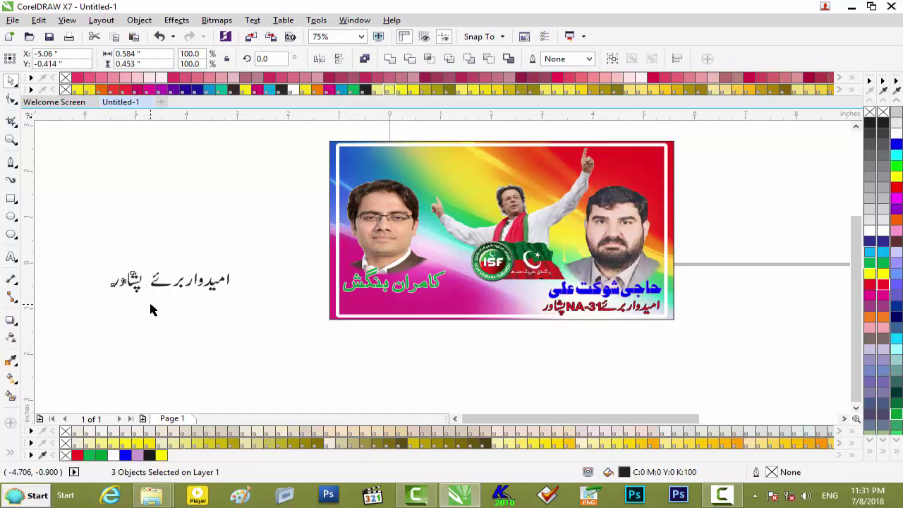
pyautogui.press('Left')
pyautogui.press('Left')
pyautogui.press('Left')
pyautogui.press('Left')
pyautogui.press('Left')
pyautogui.press('Left')
pyautogui.press('Left')
pyautogui.press('Left')
pyautogui.press('Left')
pyautogui.press('Left')
pyautogui.press('Left')
pyautogui.press('Left')
pyautogui.press('Left')
pyautogui.press('Left')
pyautogui.press('Left')
pyautogui.press('Left')
pyautogui.press('Left')
pyautogui.press('Left')
pyautogui.press('Left')
pyautogui.press('Left')
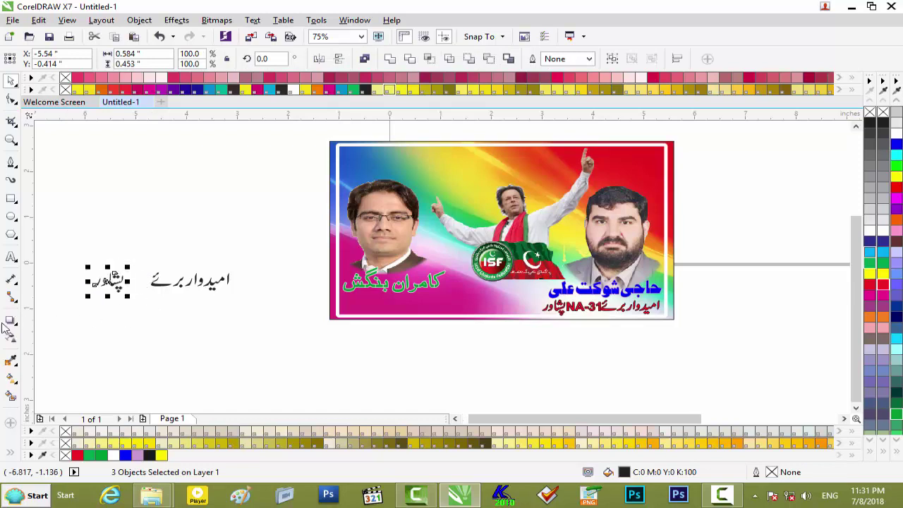
# Add the artistic text PK-77 below the black Urdu line and set its font to Arial Bold
pyautogui.click(11, 257)
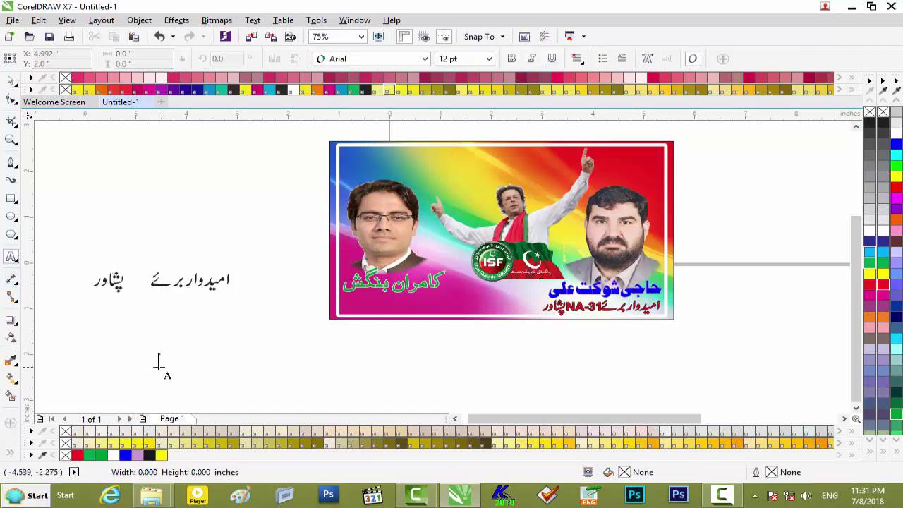
pyautogui.click(157, 364)
pyautogui.write('PK-77')
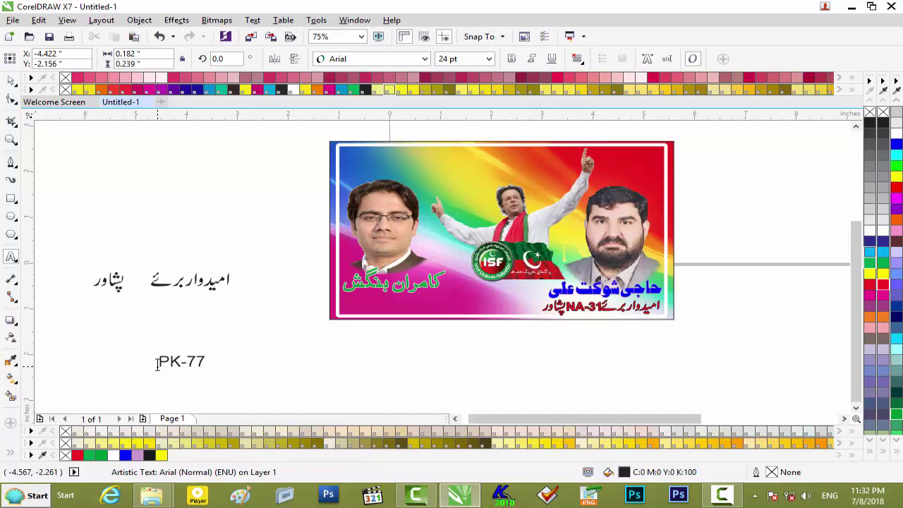
pyautogui.click(180, 360)
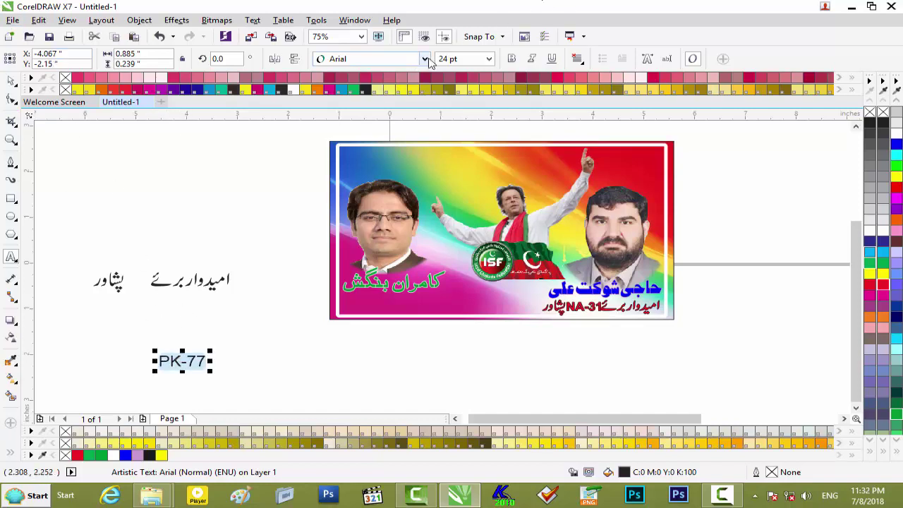
pyautogui.click(425, 59)
pyautogui.moveTo(423, 73)
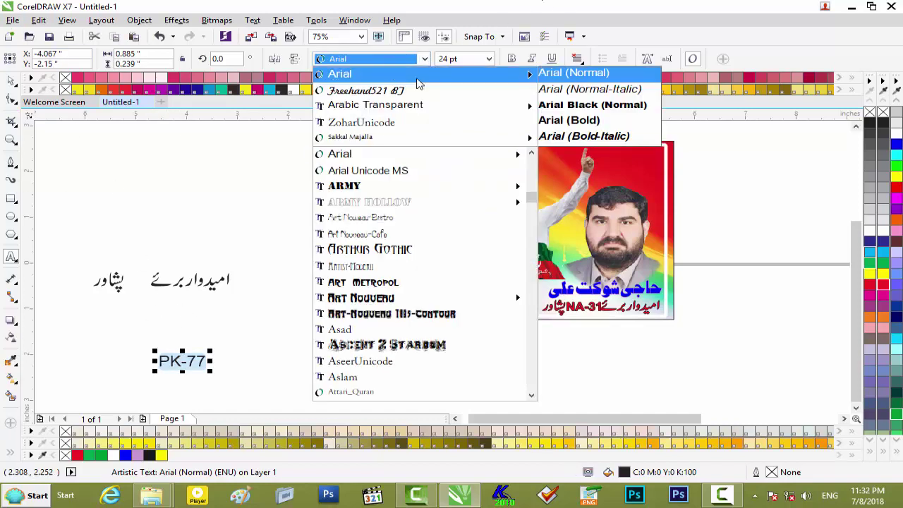
pyautogui.click(577, 121)
pyautogui.click(12, 81)
# Place PK-77 in the gap of the Urdu line and shift the word پشاور to sit just left of it
pyautogui.moveTo(498, 420); pyautogui.dragTo(490, 420)
pyautogui.scroll(1, 143, 313)
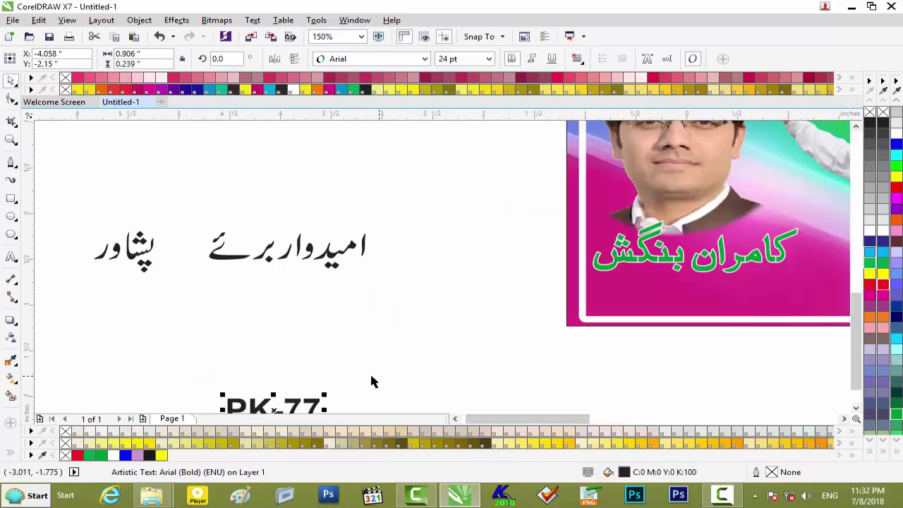
pyautogui.moveTo(271, 410); pyautogui.dragTo(201, 277)
pyautogui.moveTo(174, 218); pyautogui.dragTo(84, 294)
pyautogui.moveTo(132, 254); pyautogui.dragTo(97, 257)
pyautogui.moveTo(190, 279); pyautogui.dragTo(149, 252)
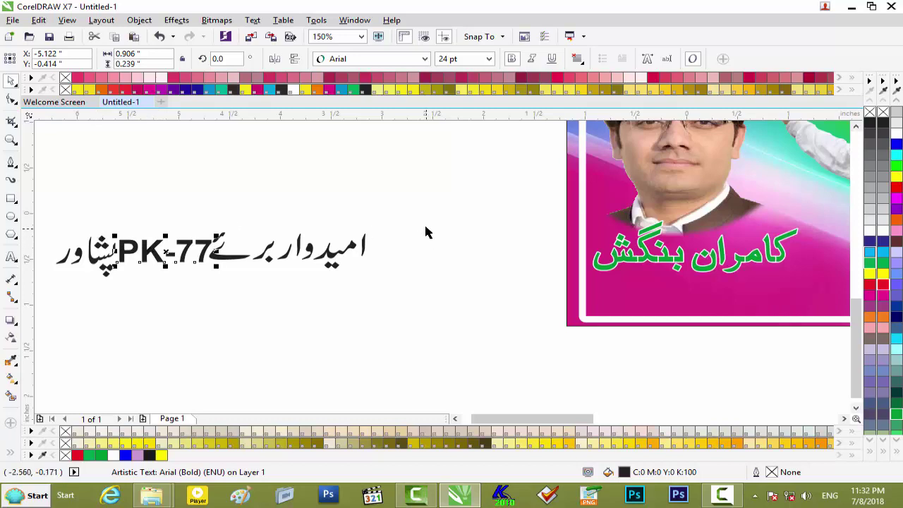
# Nudge the Urdu words before PK-77 slightly right so they no longer touch the number
pyautogui.moveTo(420, 220); pyautogui.dragTo(210, 286)
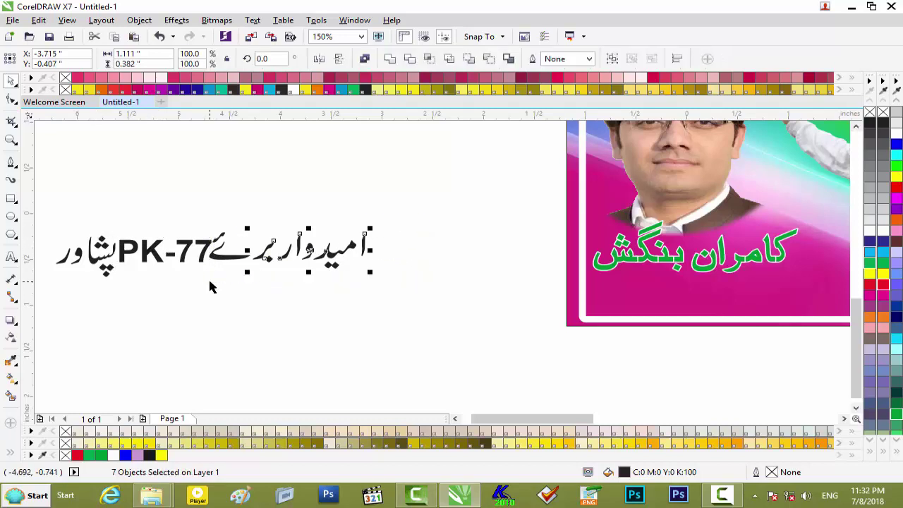
pyautogui.click(434, 219)
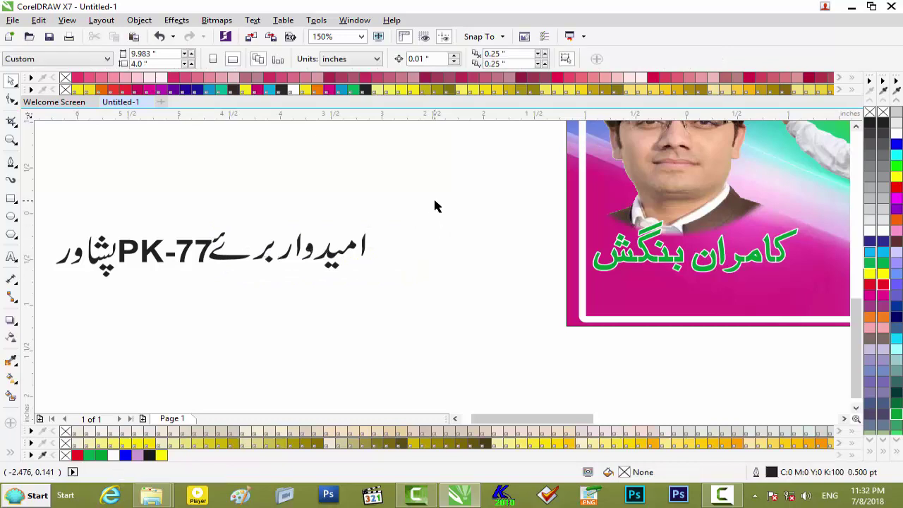
pyautogui.moveTo(199, 303); pyautogui.dragTo(201, 303)
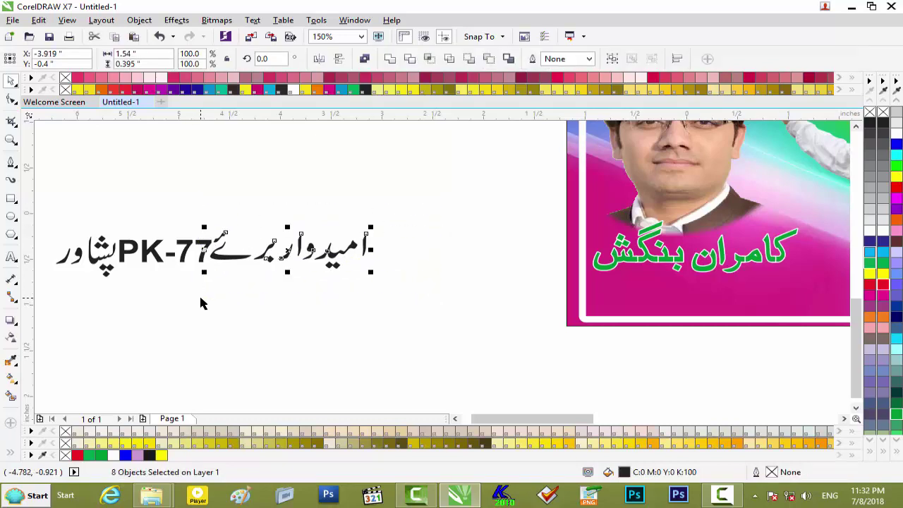
pyautogui.press('Right')
pyautogui.press('Right')
pyautogui.press('Right')
pyautogui.press('Right')
pyautogui.press('Right')
pyautogui.press('Right')
pyautogui.press('Right')
pyautogui.press('Right')
pyautogui.press('Right')
pyautogui.press('Right')
pyautogui.press('Right')
pyautogui.press('Right')
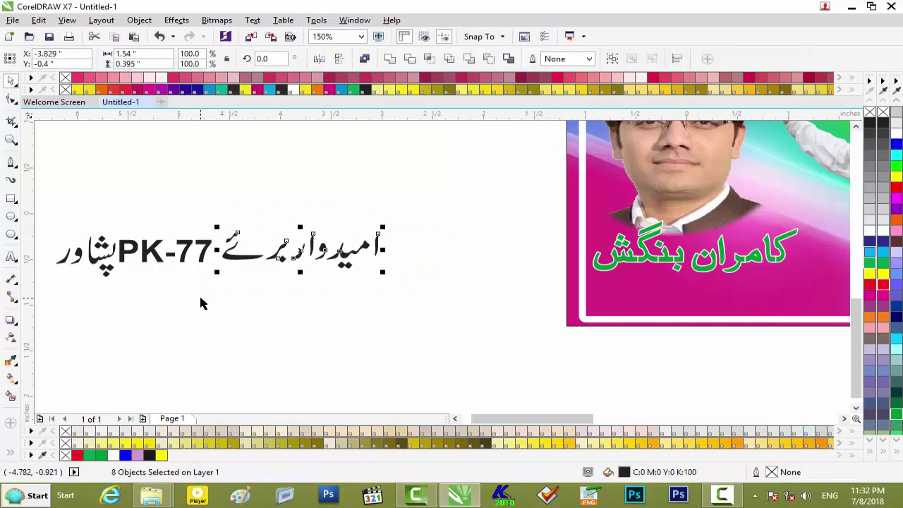
# Nudge the PK-77 text 0.06 in right to even out the spacing on both sides
pyautogui.click(202, 247)
pyautogui.press('Right')
pyautogui.press('Right')
pyautogui.press('Right')
pyautogui.press('Right')
pyautogui.press('Right')
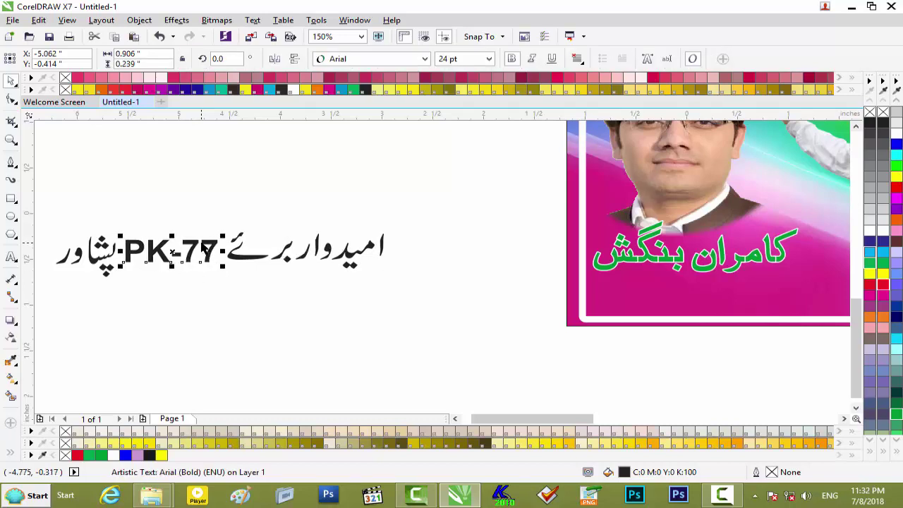
pyautogui.click(249, 321)
# Group the whole PK-77 constituency line and place it under the green name, scaled down to about 2.03 in wide
pyautogui.moveTo(444, 295); pyautogui.dragTo(145, 212)
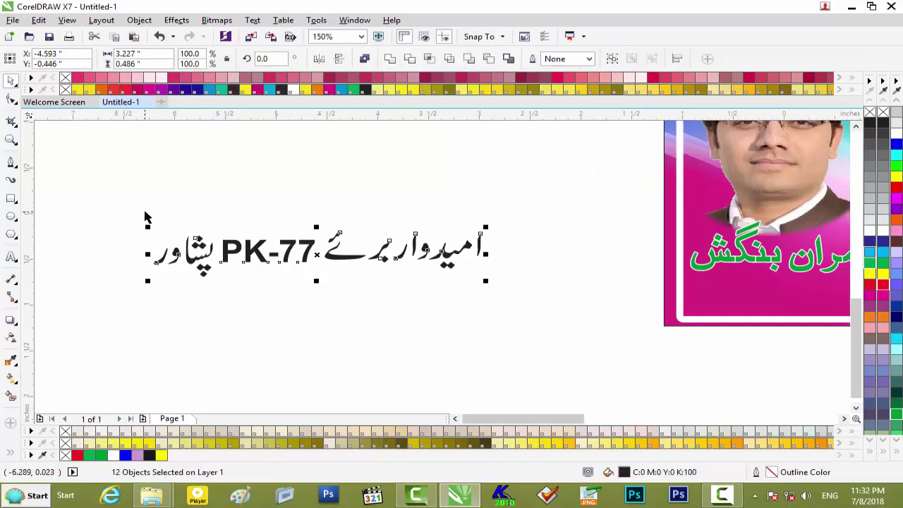
pyautogui.hotkey('ctrl', 'g')
pyautogui.click(417, 360)
pyautogui.moveTo(333, 255); pyautogui.dragTo(639, 292)
pyautogui.moveTo(794, 266); pyautogui.dragTo(736, 295)
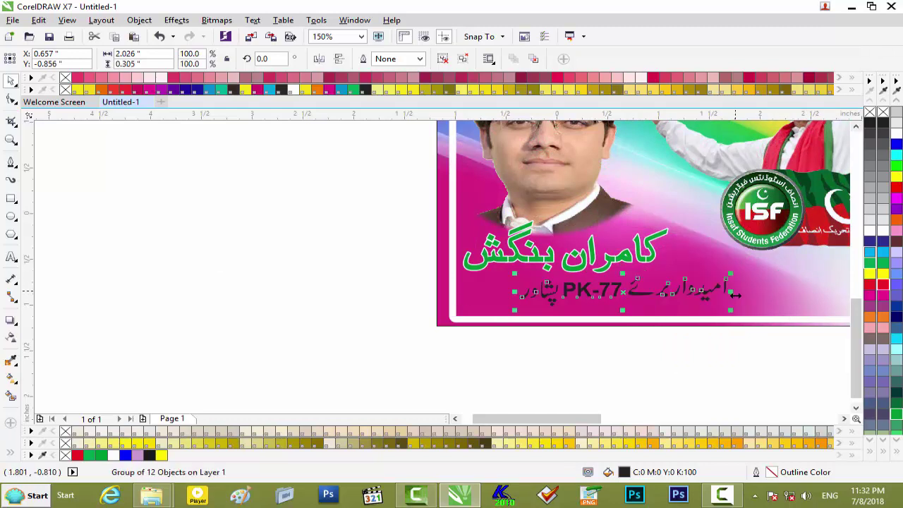
# Nudge the grouped PK-77 line 0.55 in left and 0.03 in down beneath the green name
pyautogui.press('Left')
pyautogui.press('Left')
pyautogui.press('Left')
pyautogui.press('Left')
pyautogui.press('Left')
pyautogui.press('Left')
pyautogui.press('Left')
pyautogui.press('Left')
pyautogui.press('Left')
pyautogui.press('Left')
pyautogui.press('Left')
pyautogui.press('Left')
pyautogui.press('Left')
pyautogui.press('Left')
pyautogui.press('Left')
pyautogui.press('Left')
pyautogui.press('Left')
pyautogui.press('Left')
pyautogui.press('Left')
pyautogui.press('Left')
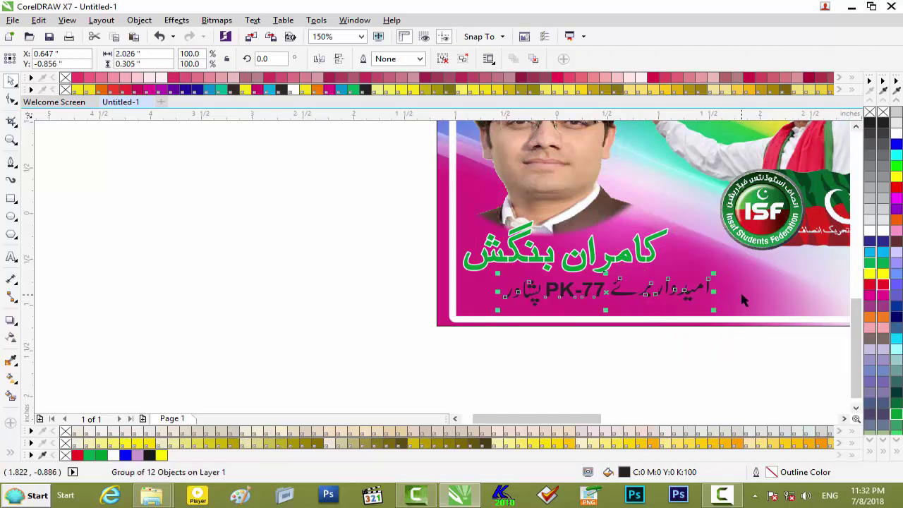
pyautogui.press('Left')
pyautogui.press('Left')
pyautogui.press('Left')
pyautogui.press('Left')
pyautogui.press('Left')
pyautogui.press('Left')
pyautogui.press('Left')
pyautogui.press('Left')
pyautogui.press('Left')
pyautogui.press('Left')
pyautogui.press('Left')
pyautogui.press('Left')
pyautogui.press('Left')
pyautogui.press('Left')
pyautogui.press('Down')
pyautogui.press('Down')
pyautogui.press('Left')
pyautogui.press('Left')
pyautogui.press('Left')
pyautogui.press('Left')
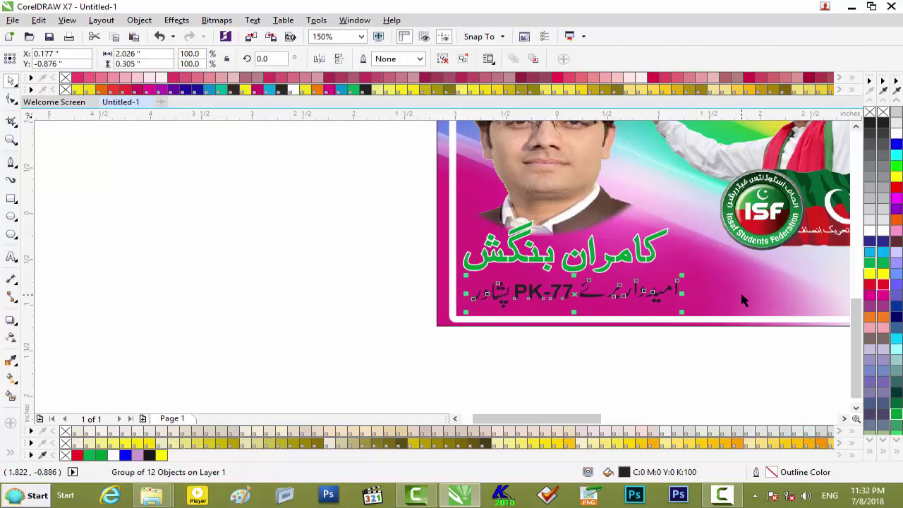
pyautogui.press('Left')
pyautogui.press('Left')
pyautogui.press('Left')
pyautogui.press('Left')
pyautogui.press('Left')
pyautogui.press('Left')
pyautogui.press('Left')
pyautogui.press('Down')
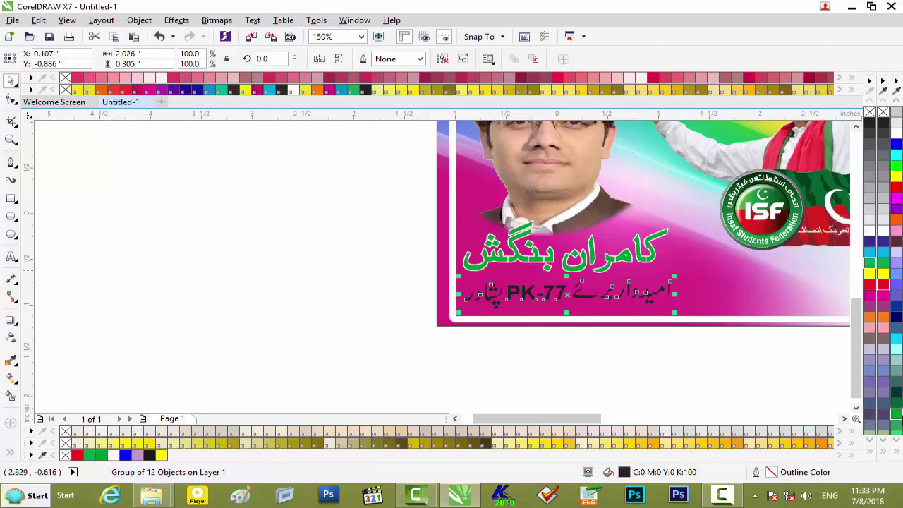
# Fill the grouped PK-77 line with the RGB colour R:51 G:0 B:153
pyautogui.click(896, 428)
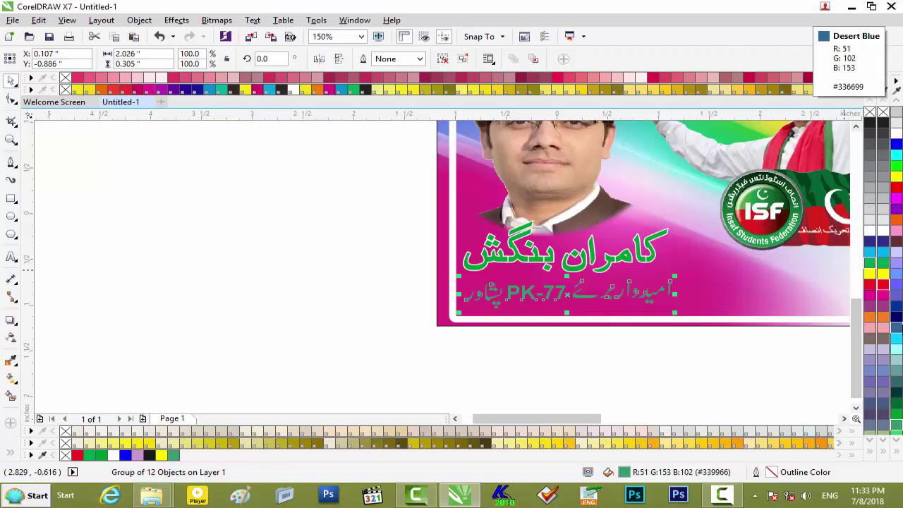
pyautogui.click(898, 440)
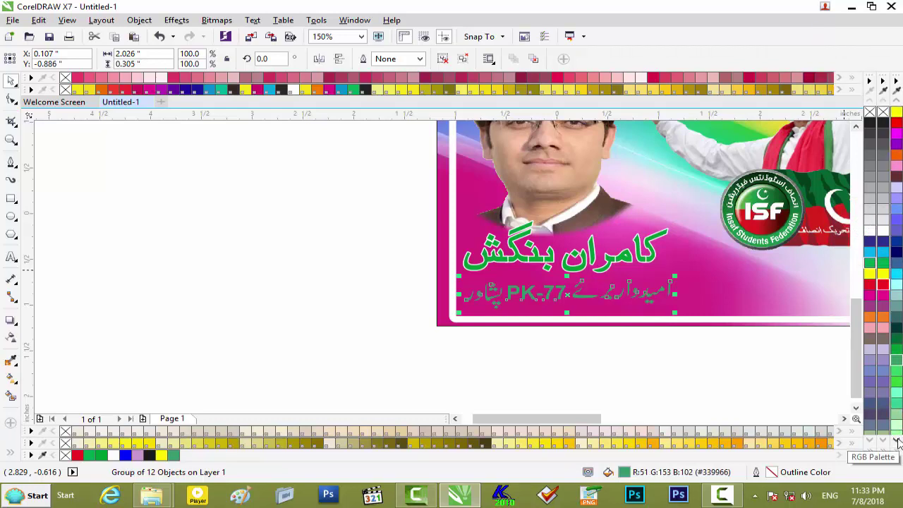
pyautogui.click(897, 441)
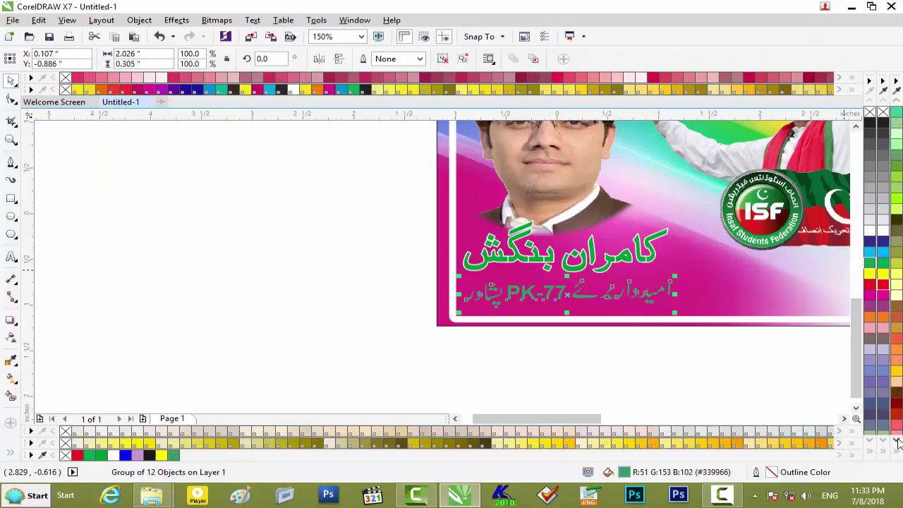
pyautogui.click(898, 441)
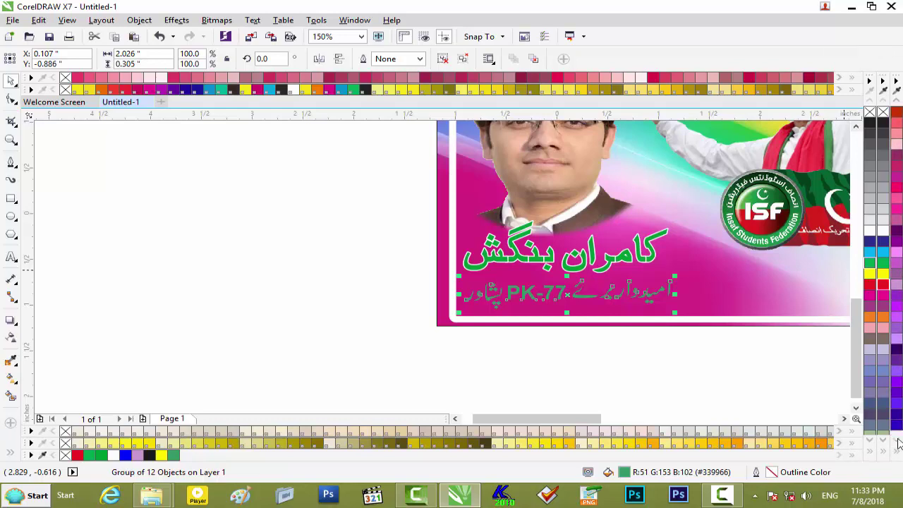
pyautogui.click(897, 416)
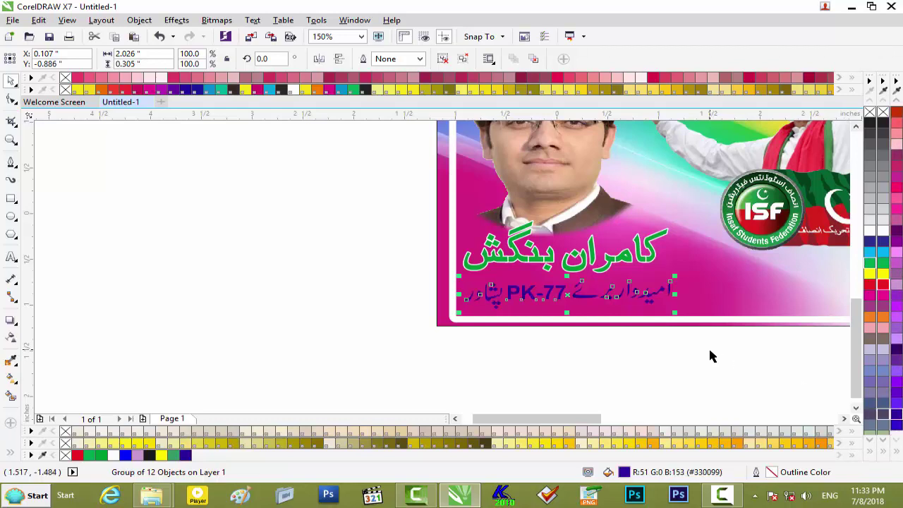
# Enlarge the PK-77 line to about 2.13 in wide and nudge it 0.02 in left and 0.01 in down
pyautogui.scroll(1, 707, 353)
pyautogui.moveTo(637, 196); pyautogui.dragTo(648, 192)
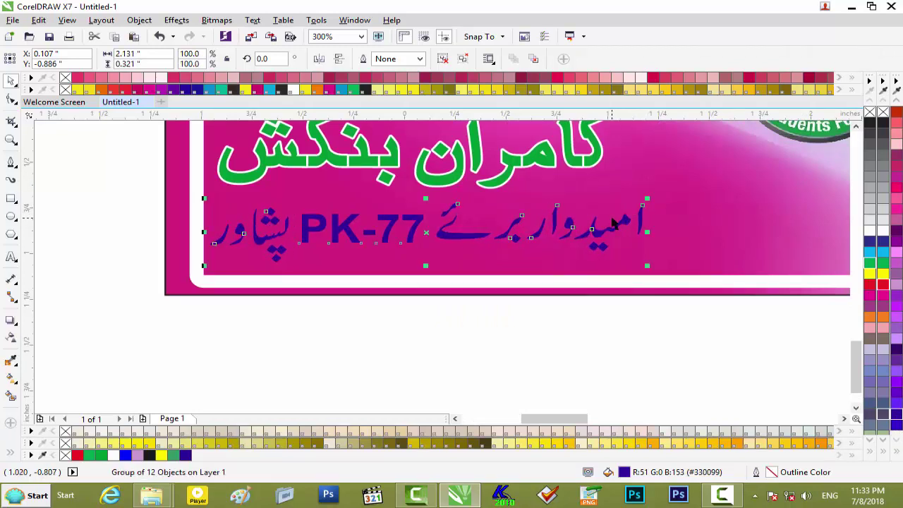
pyautogui.press('Left')
pyautogui.press('Left')
pyautogui.press('Down')
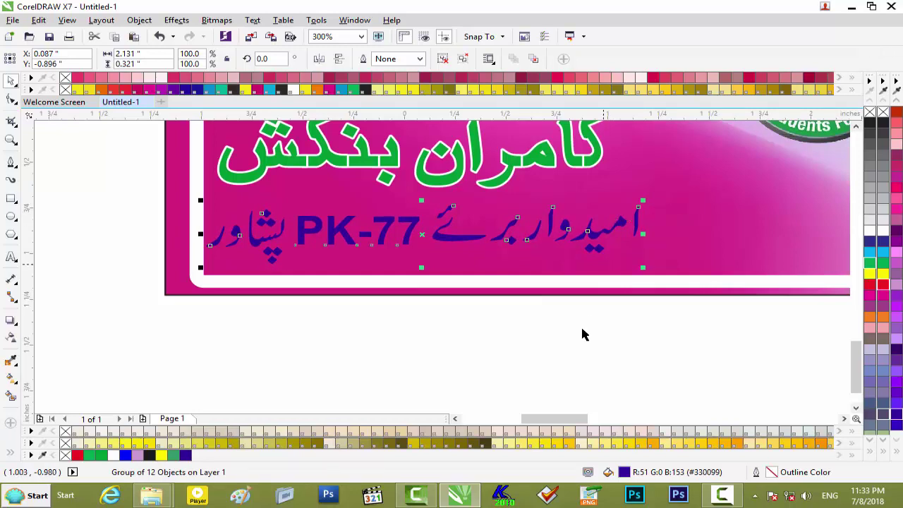
pyautogui.click(570, 354)
# Give the grouped PK-77 line a white outline 1.0 pt wide
pyautogui.click(584, 233)
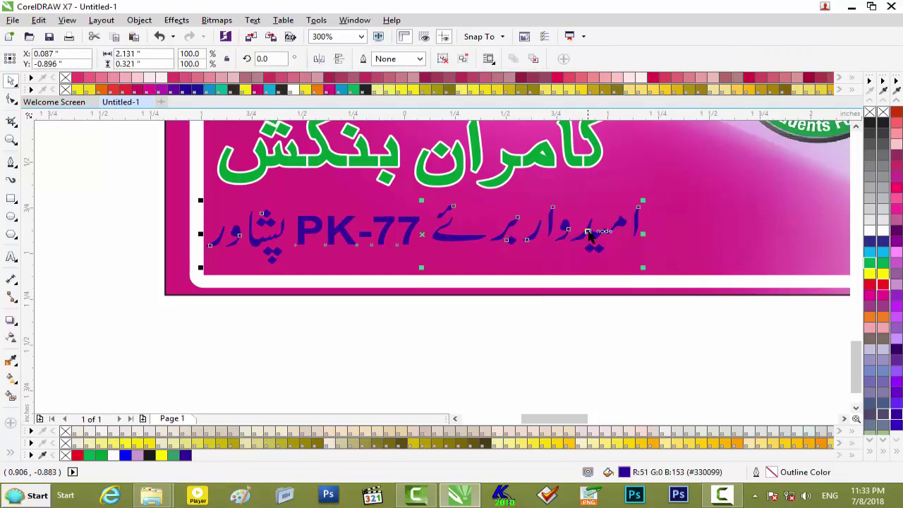
pyautogui.rightClick(869, 235)
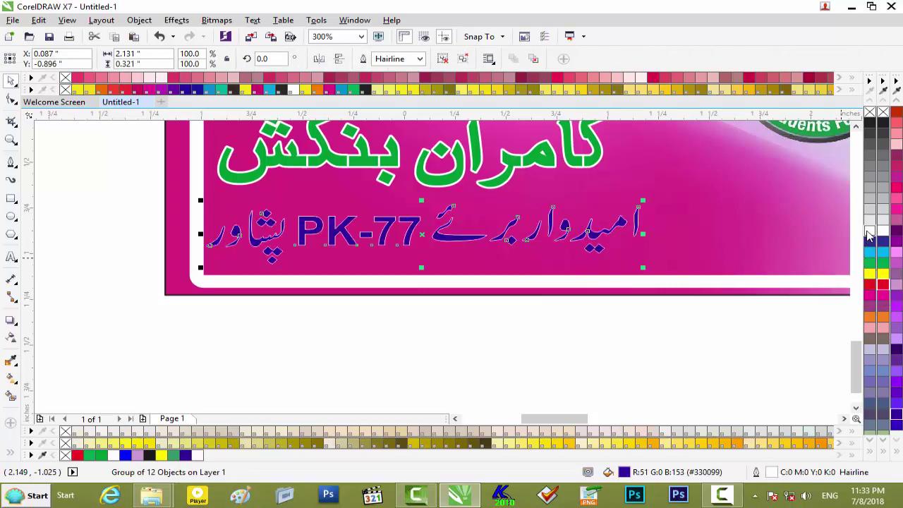
pyautogui.scroll(2, 710, 242)
pyautogui.scroll(-2, 645, 252)
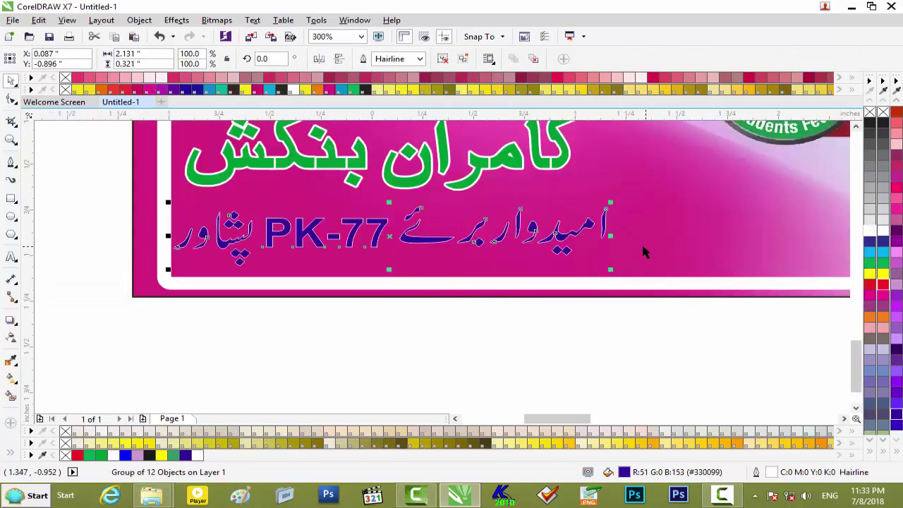
pyautogui.press('F12')
pyautogui.click(361, 163)
pyautogui.click(338, 222)
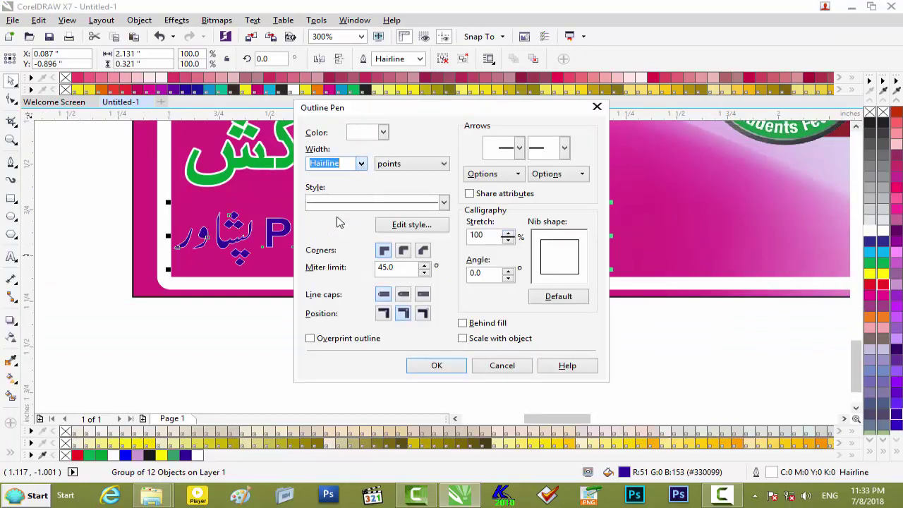
pyautogui.click(438, 366)
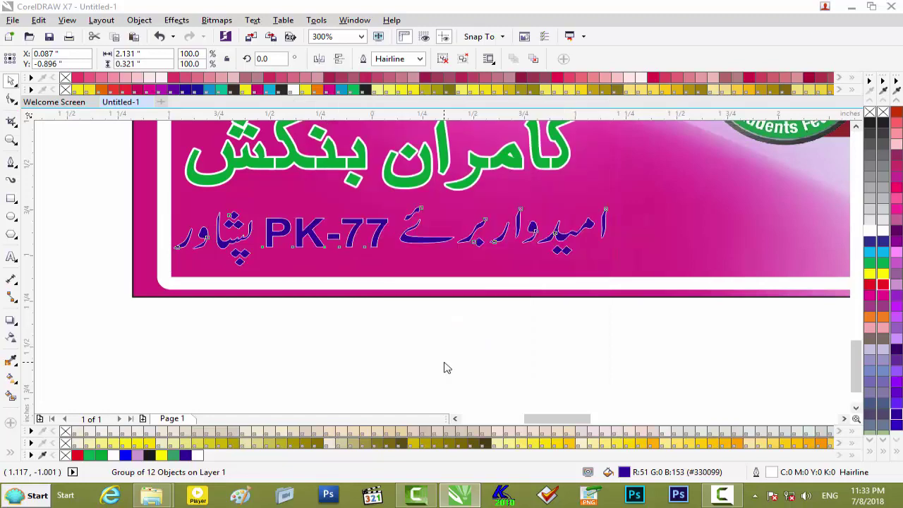
pyautogui.click(444, 360)
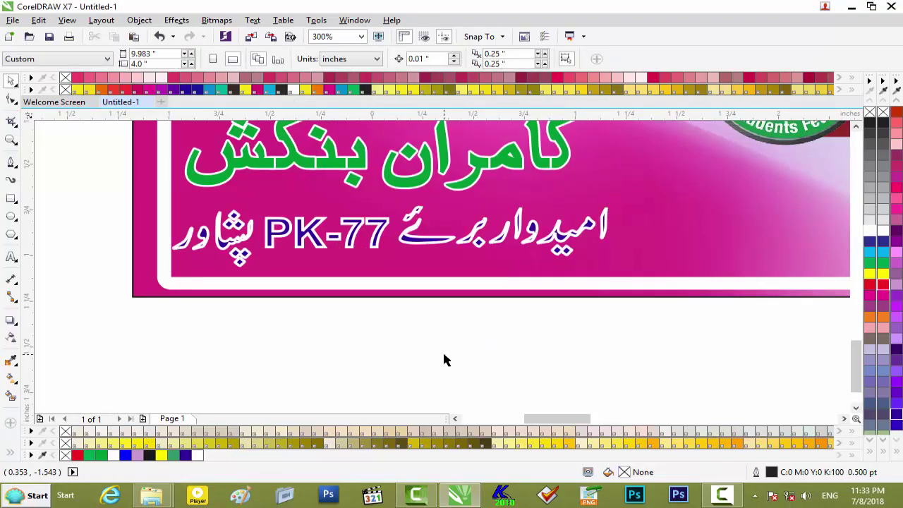
# Set the PK-77 line's outline to rounded corners and round line caps, placed behind the fill and scaling with the object
pyautogui.press('F12')
pyautogui.click(479, 321)
pyautogui.click(445, 243)
pyautogui.press('F12')
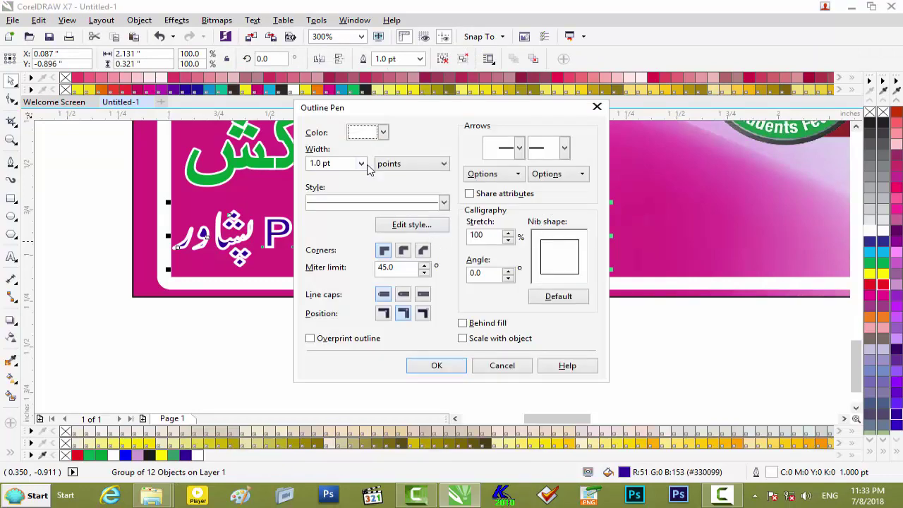
pyautogui.click(403, 250)
pyautogui.click(403, 294)
pyautogui.click(463, 323)
pyautogui.click(463, 339)
pyautogui.click(436, 366)
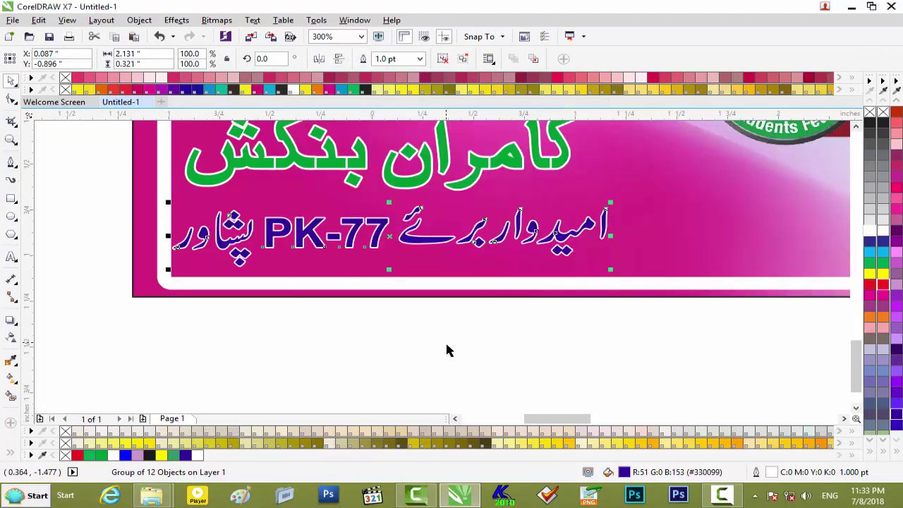
# Import the green ballot box PSD from the NA.31 Shokaut folder onto the banner
pyautogui.click(447, 346)
pyautogui.scroll(-1, 556, 343)
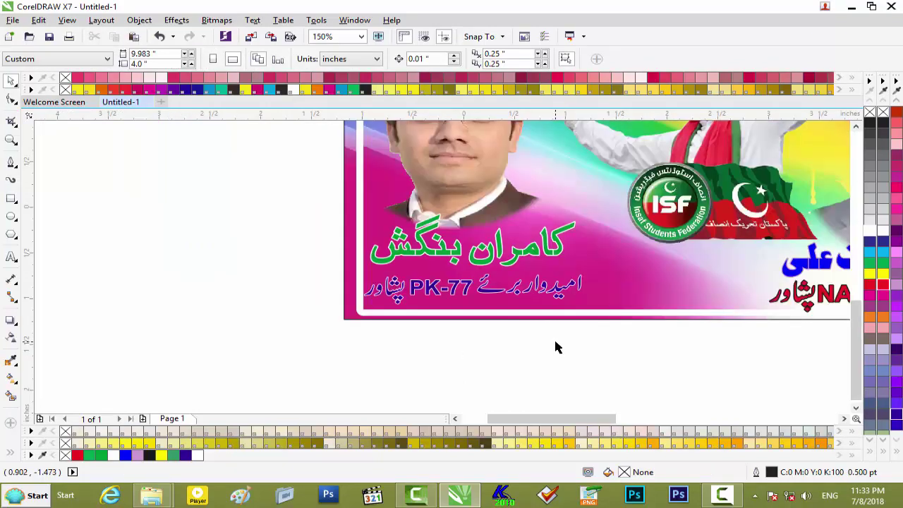
pyautogui.scroll(-1, 555, 347)
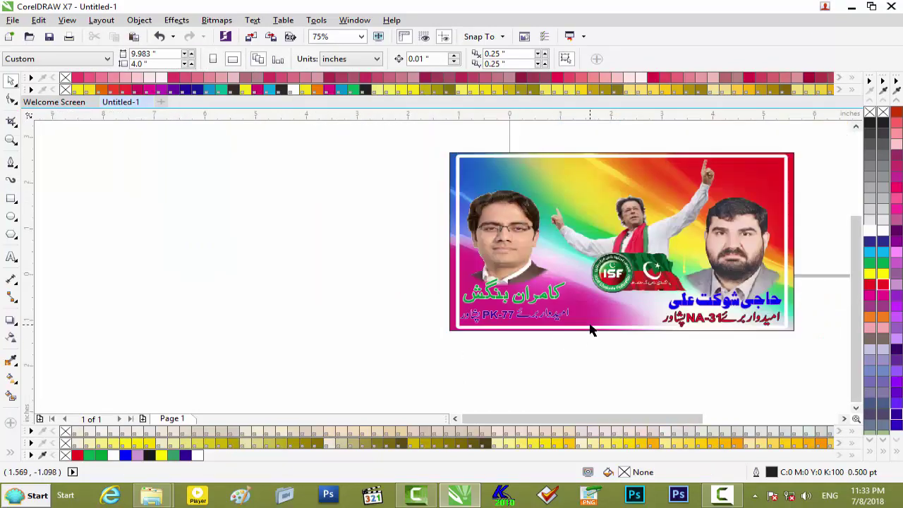
pyautogui.scroll(1, 579, 346)
pyautogui.moveTo(542, 419); pyautogui.dragTo(571, 420)
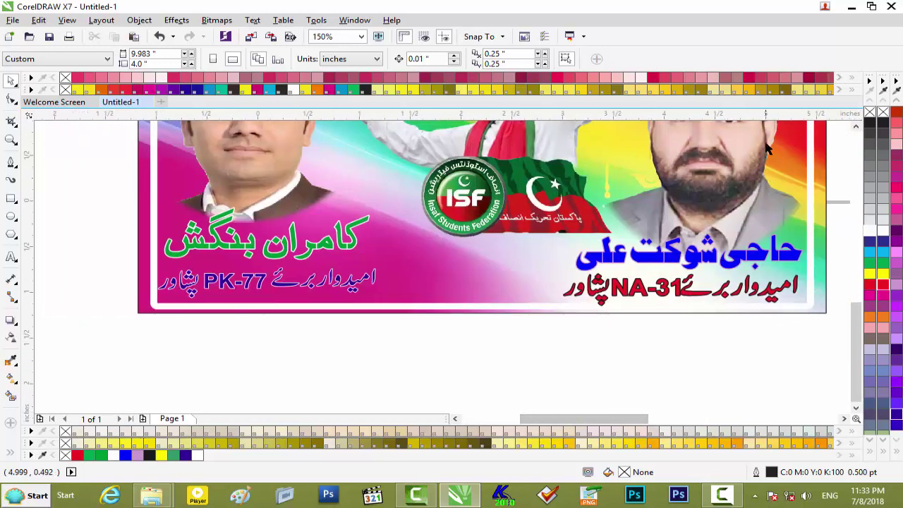
pyautogui.click(852, 6)
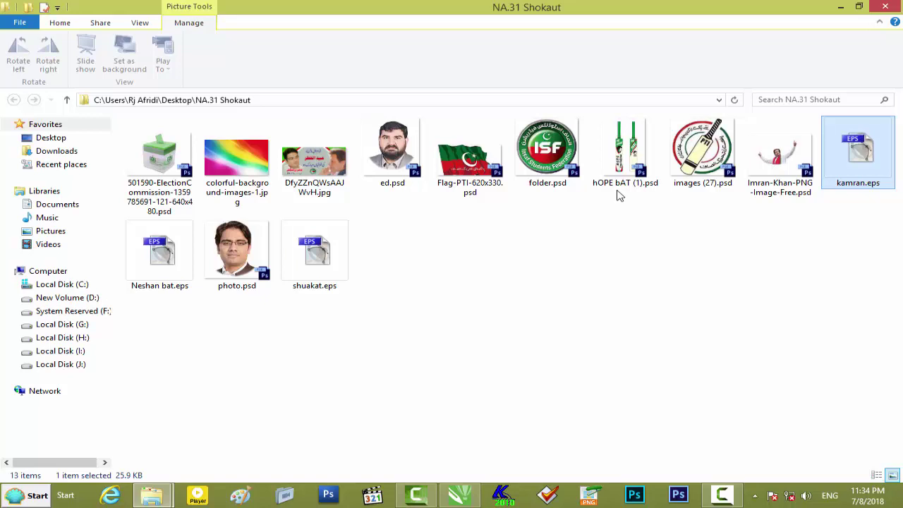
pyautogui.click(185, 201)
pyautogui.moveTo(224, 216); pyautogui.dragTo(492, 379)
pyautogui.scroll(-2, 555, 279)
pyautogui.scroll(1, 555, 281)
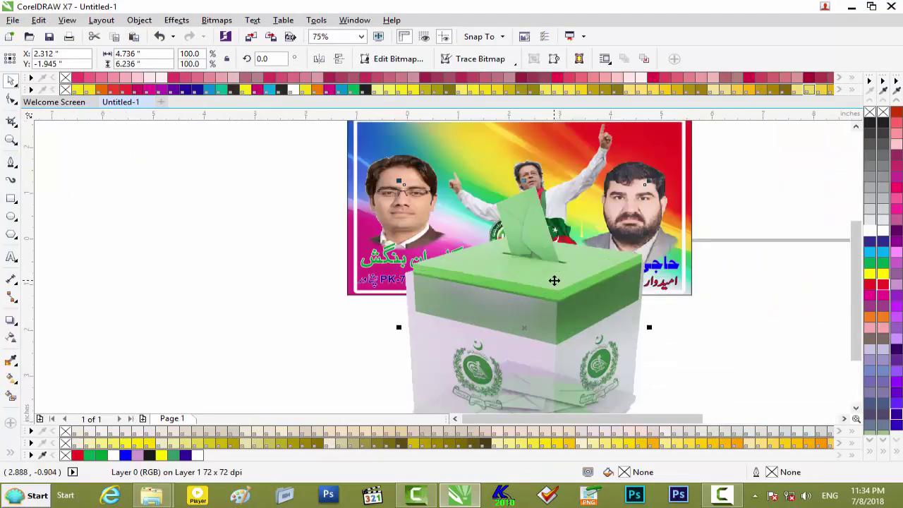
# Scale the ballot box down to about 0.68 in wide and place it below the ISF logo
pyautogui.moveTo(649, 188); pyautogui.dragTo(551, 299)
pyautogui.moveTo(526, 327); pyautogui.dragTo(516, 267)
pyautogui.scroll(1, 516, 267)
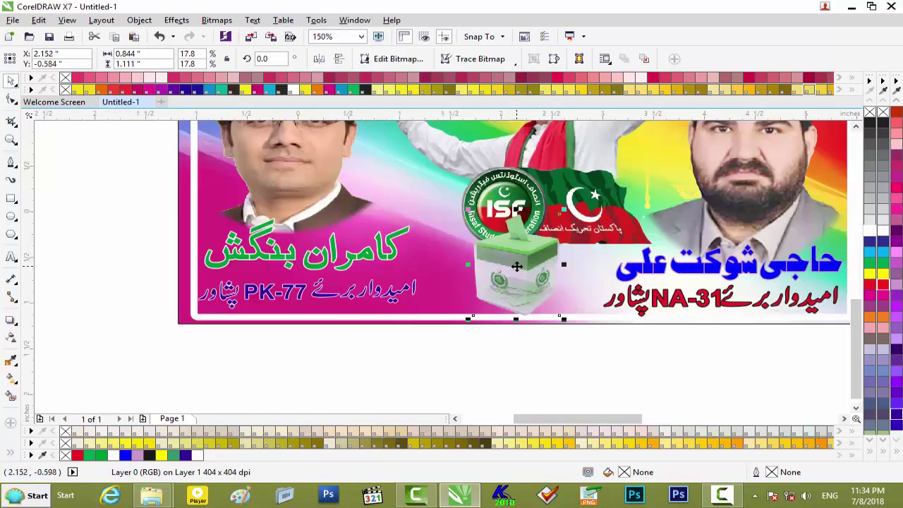
pyautogui.moveTo(563, 211); pyautogui.dragTo(561, 221)
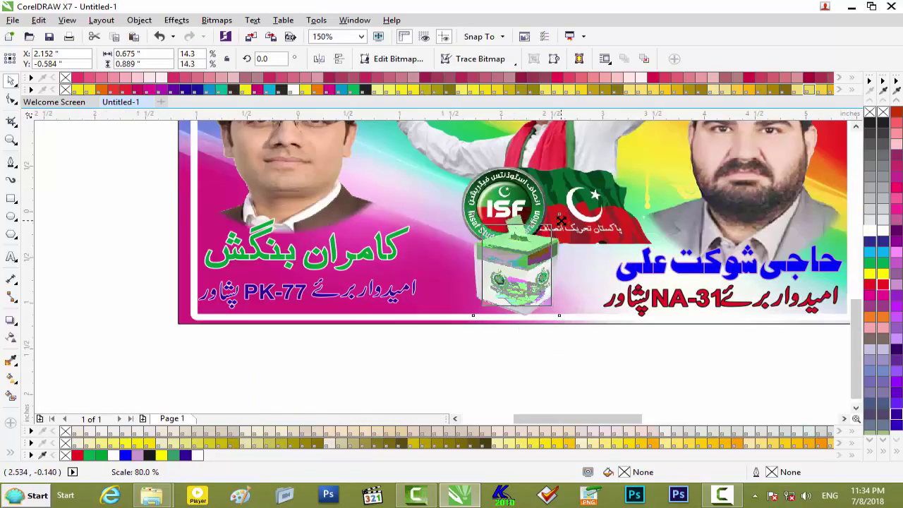
# Shrink the ISF logo and PTI flag together to about 1.41 in wide and move them up, clear of the ballot box
pyautogui.click(571, 218)
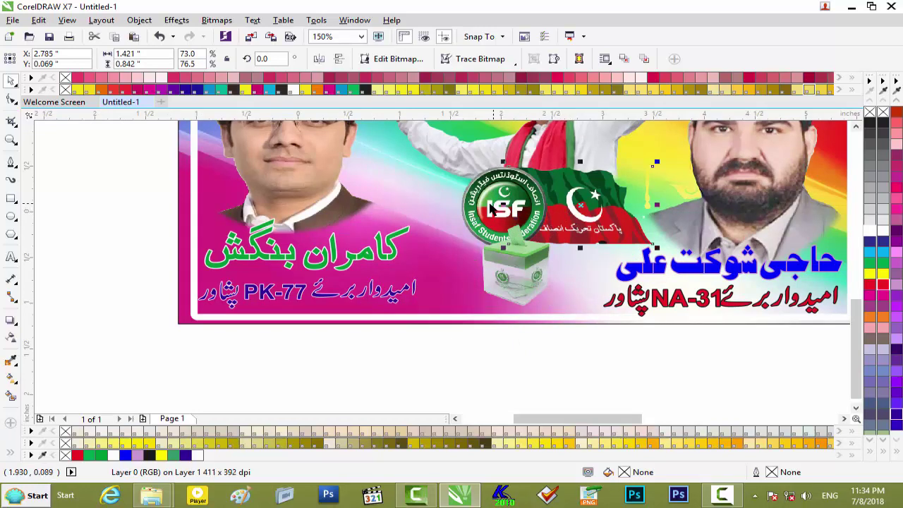
pyautogui.keyDown('shift'); pyautogui.click(490, 208); pyautogui.keyUp('shift')
pyautogui.moveTo(654, 166); pyautogui.dragTo(638, 185)
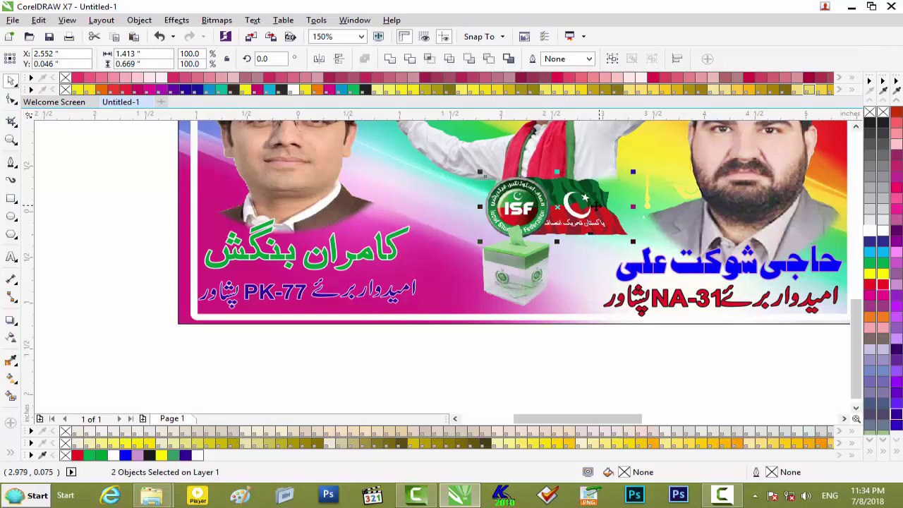
pyautogui.moveTo(575, 206); pyautogui.dragTo(583, 192)
pyautogui.moveTo(584, 183); pyautogui.dragTo(583, 183)
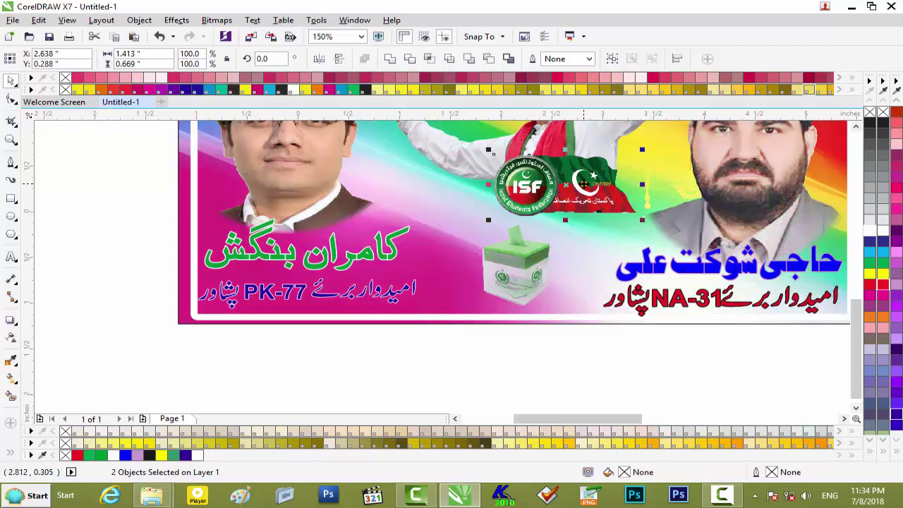
# Move the ballot box about 0.38 in right, below the flag, and enlarge it to about 0.75 in wide
pyautogui.click(524, 264)
pyautogui.moveTo(523, 264); pyautogui.dragTo(561, 261)
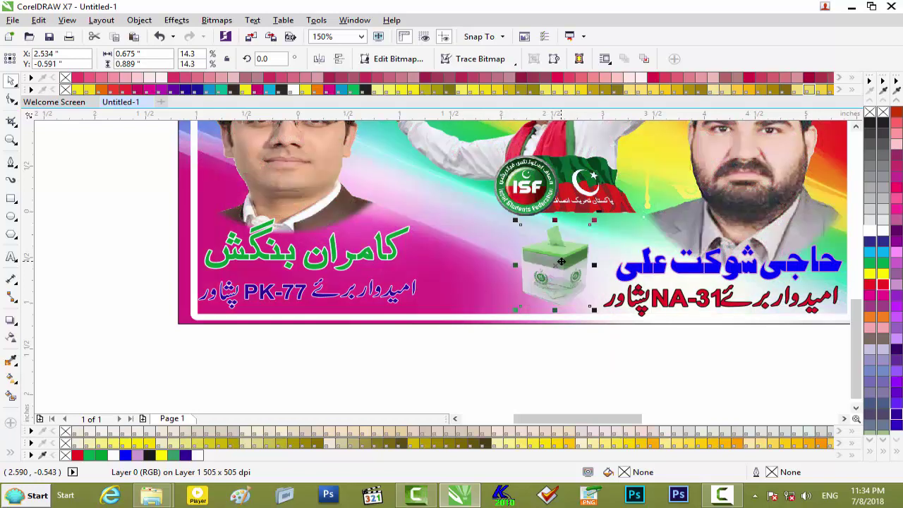
pyautogui.scroll(2, 560, 262)
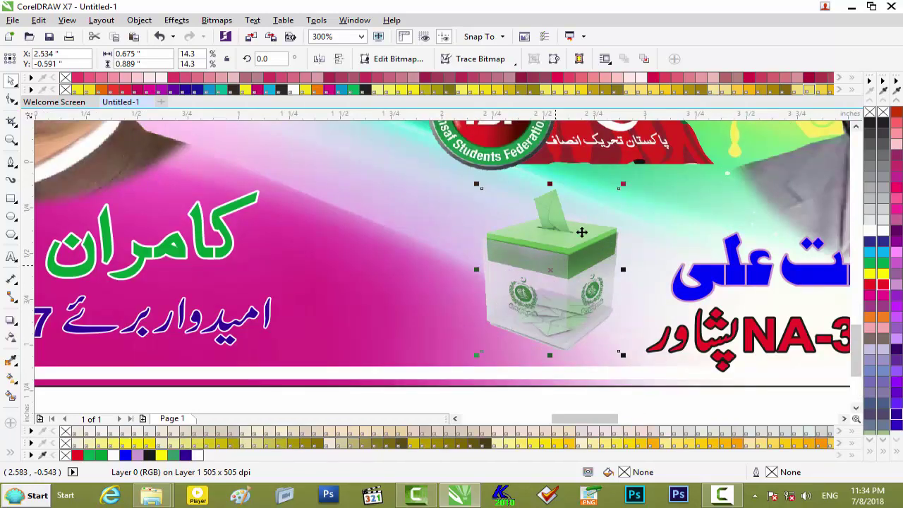
pyautogui.moveTo(621, 189); pyautogui.dragTo(638, 177)
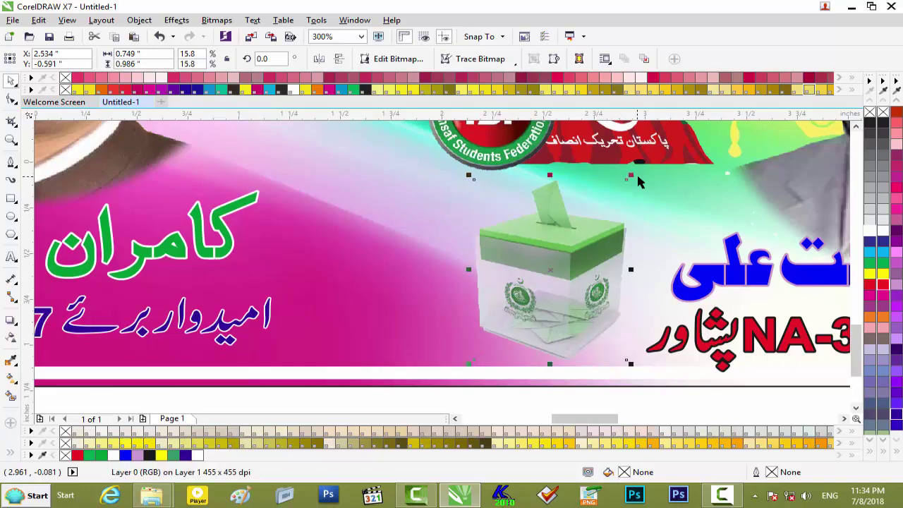
pyautogui.click(631, 176)
# Import hOPE bAT (1).psd and move the grouped cricket bats onto the empty area left of the banner
pyautogui.scroll(-2, 739, 207)
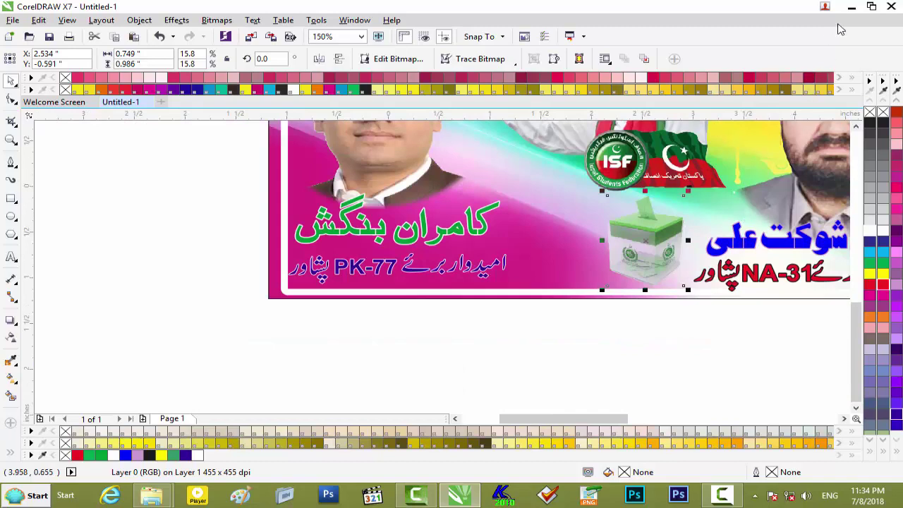
pyautogui.click(854, 10)
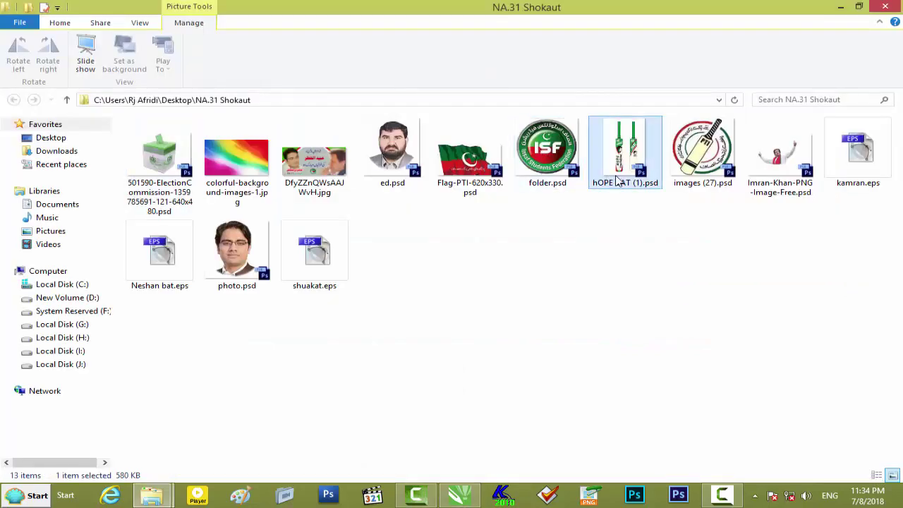
pyautogui.moveTo(635, 171); pyautogui.dragTo(397, 375)
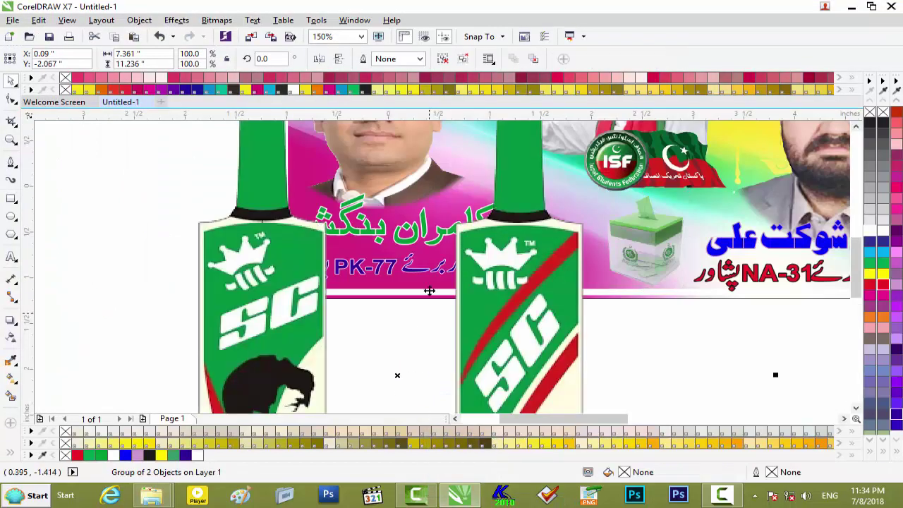
pyautogui.scroll(-1, 427, 270)
pyautogui.scroll(-1, 427, 270)
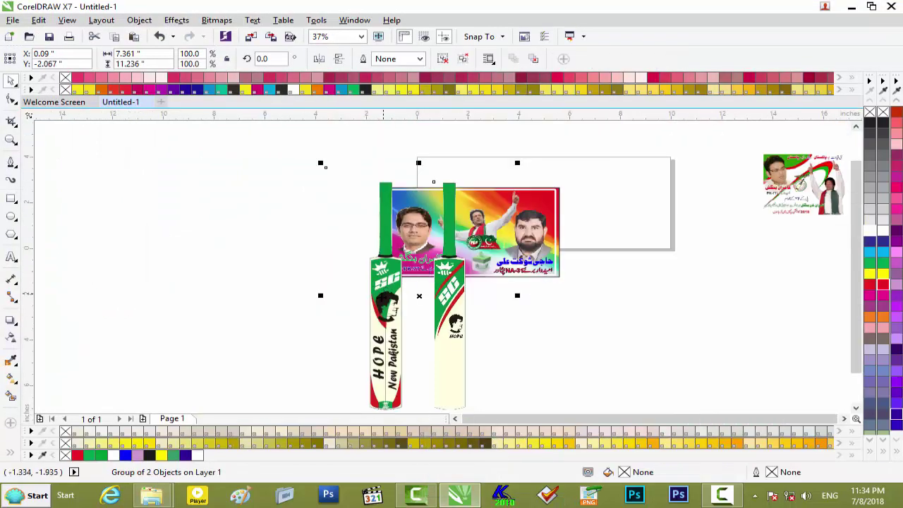
pyautogui.click(404, 319)
pyautogui.click(206, 214)
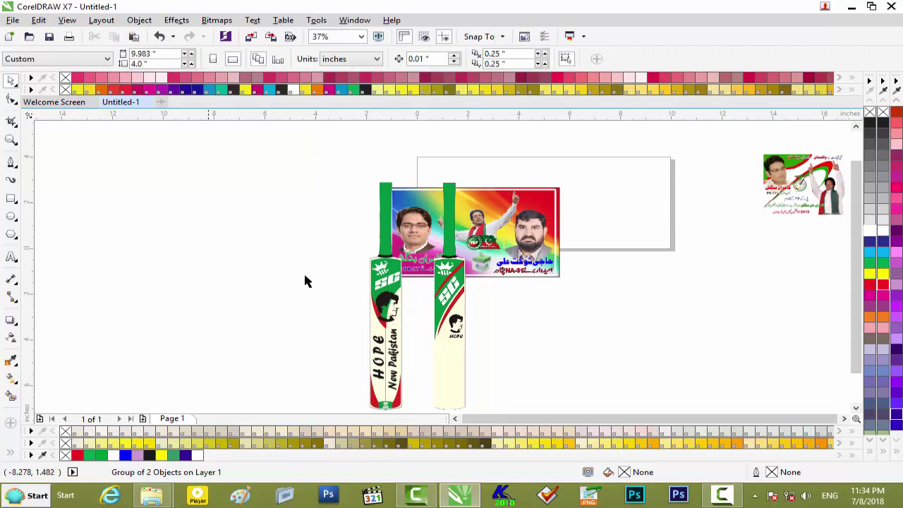
pyautogui.moveTo(385, 319); pyautogui.dragTo(261, 294)
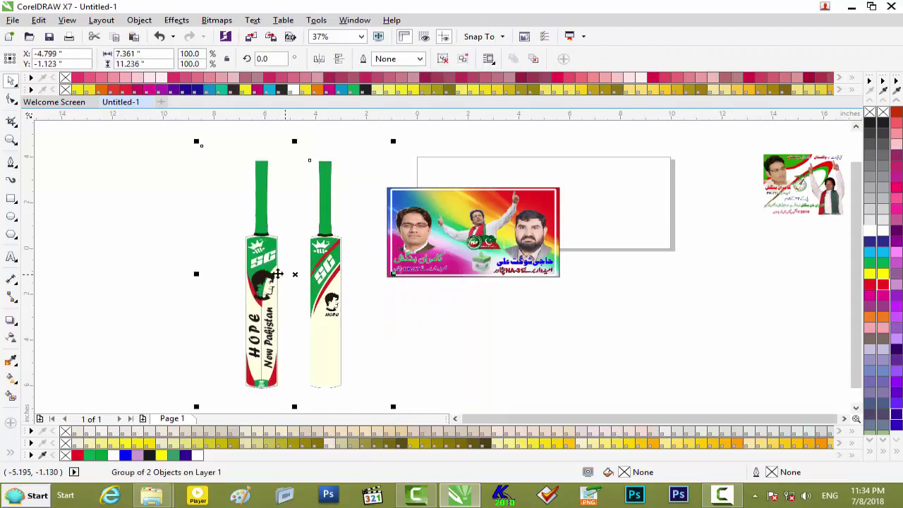
# Ungroup the two cricket bats, separate them, and delete the one without the New Pakistan lettering
pyautogui.click(442, 61)
pyautogui.moveTo(262, 261); pyautogui.dragTo(189, 269)
pyautogui.click(363, 339)
pyautogui.moveTo(263, 296); pyautogui.dragTo(333, 293)
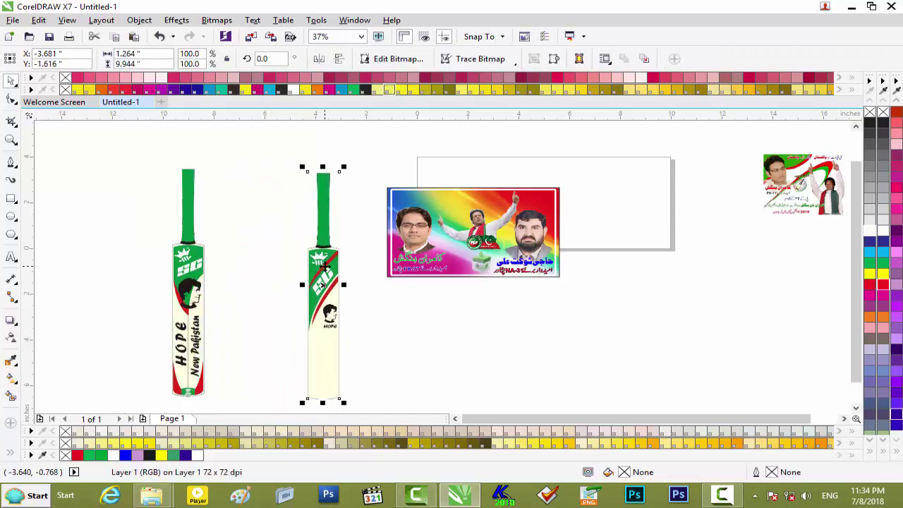
pyautogui.press('Delete')
# Scale the remaining HOPE bat to about 0.84 in wide and place it over the ballot box
pyautogui.moveTo(191, 266); pyautogui.dragTo(258, 255)
pyautogui.moveTo(389, 141); pyautogui.dragTo(286, 280)
pyautogui.moveTo(254, 305); pyautogui.dragTo(484, 252)
pyautogui.scroll(2, 476, 256)
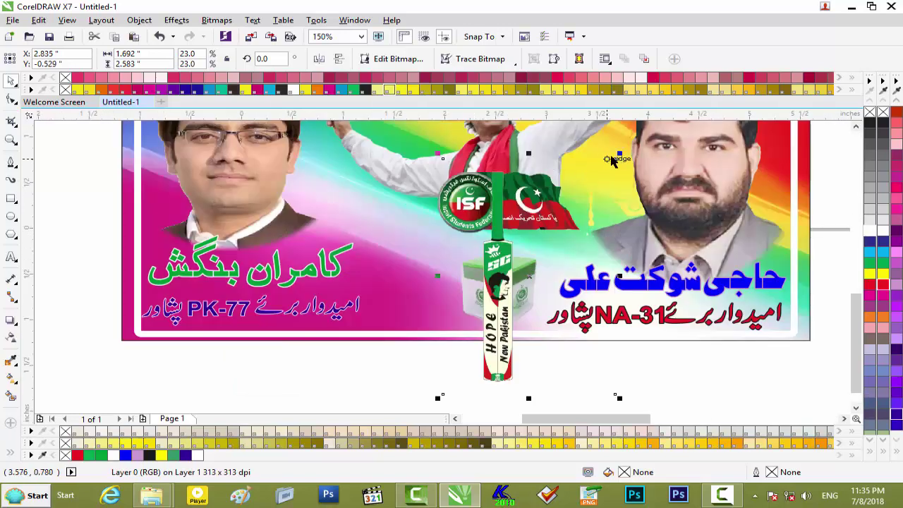
pyautogui.moveTo(617, 156); pyautogui.dragTo(572, 215)
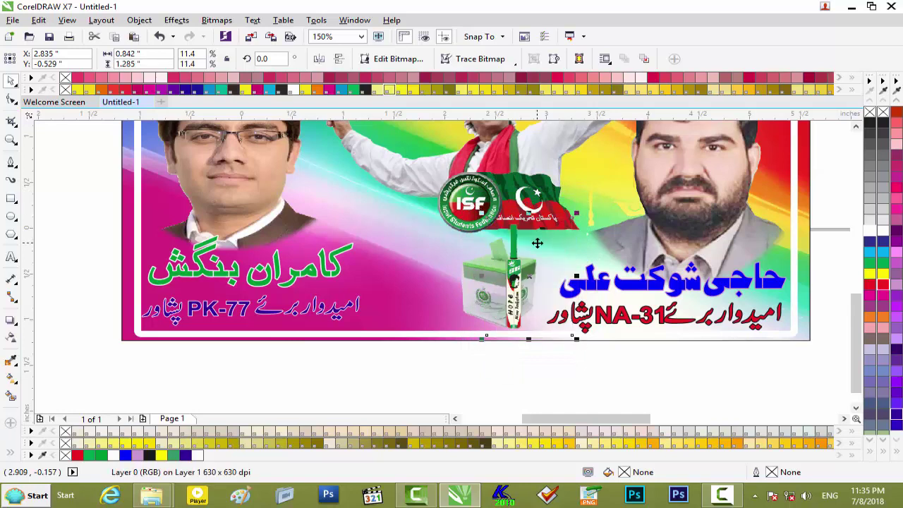
# Move the bat to the ballot box's left side and shorten it to about 1.18 in high, below the ISF logo
pyautogui.scroll(2, 536, 243)
pyautogui.moveTo(494, 224); pyautogui.dragTo(391, 219)
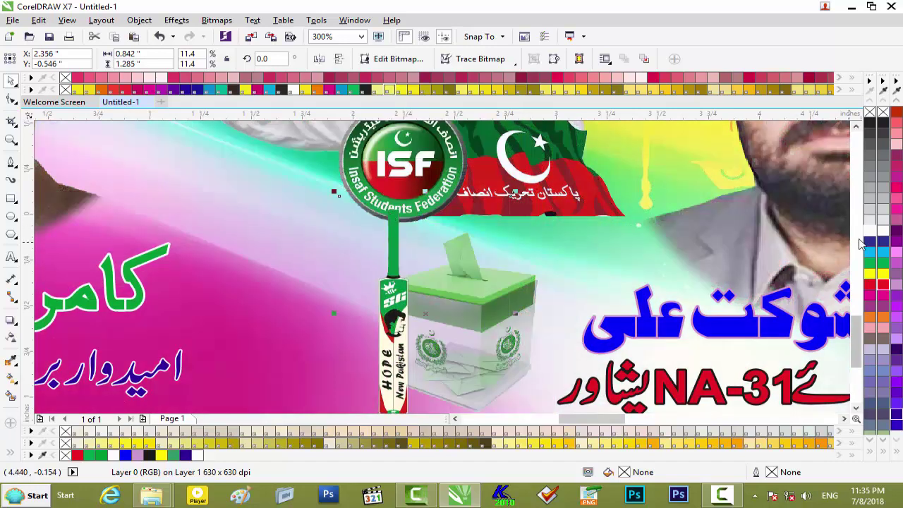
pyautogui.moveTo(855, 321)
pyautogui.mouseDown()
pyautogui.moveTo(856, 335)
pyautogui.moveTo(856, 321)
pyautogui.mouseUp()
pyautogui.moveTo(424, 198); pyautogui.dragTo(424, 215)
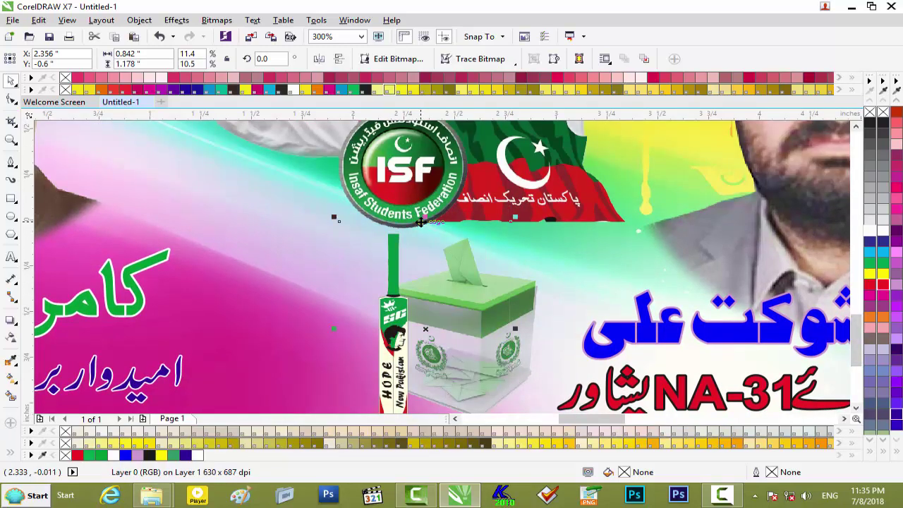
pyautogui.moveTo(856, 324); pyautogui.dragTo(856, 340)
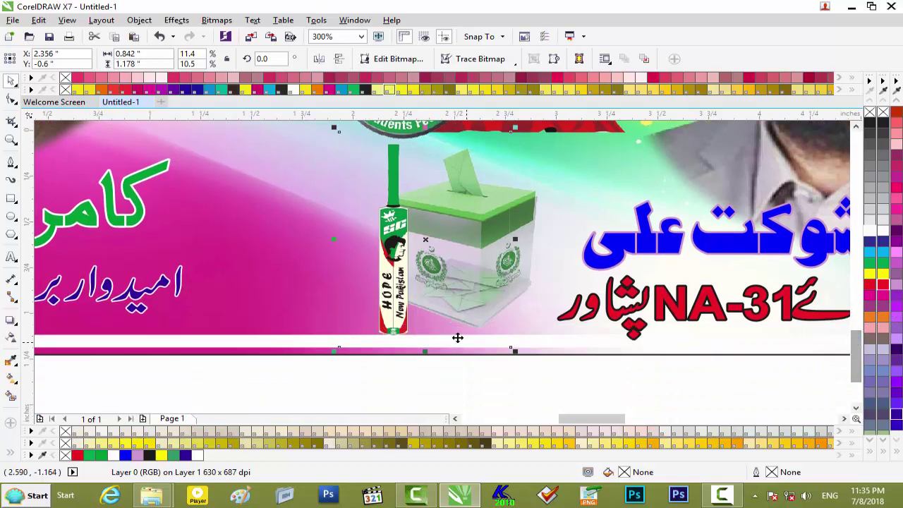
# Nudge the bat 0.07 in left and 0.06 in up beside the ballot box
pyautogui.press('Left')
pyautogui.press('Left')
pyautogui.press('Left')
pyautogui.press('Left')
pyautogui.press('Left')
pyautogui.press('Left')
pyautogui.press('Left')
pyautogui.press('Up')
pyautogui.press('Up')
pyautogui.press('Up')
pyautogui.press('Up')
pyautogui.press('Up')
pyautogui.press('Up')
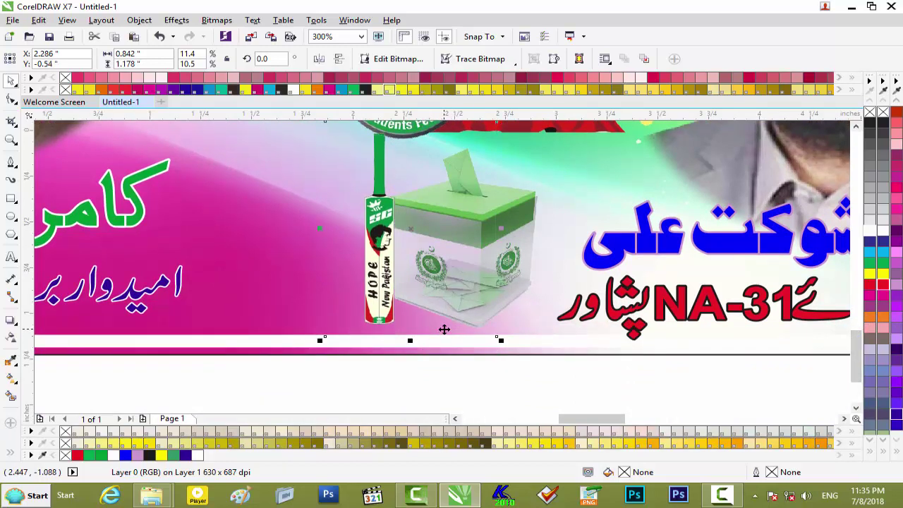
# Widen the bat to about 1.03 in and nudge it right until it sits against the ballot box
pyautogui.press('Left')
pyautogui.moveTo(316, 230); pyautogui.dragTo(302, 229)
pyautogui.press('Right')
pyautogui.press('Right')
pyautogui.press('Right')
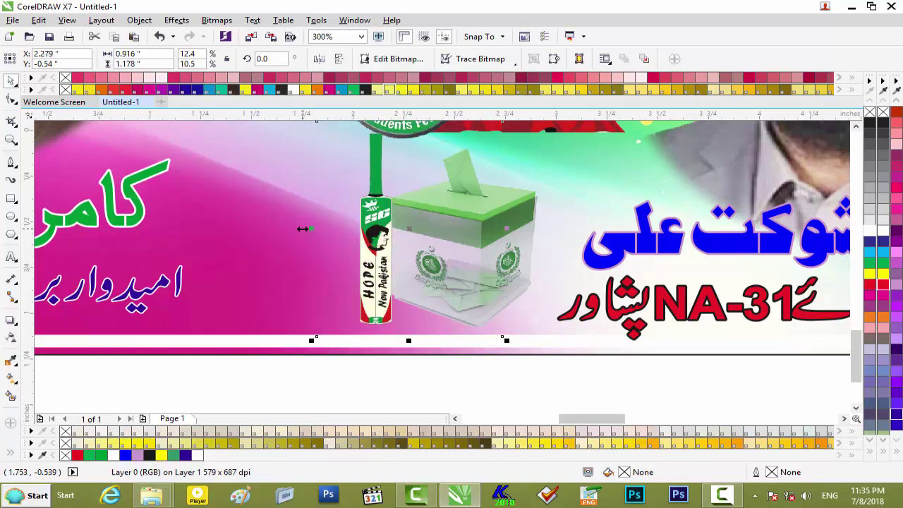
pyautogui.moveTo(311, 229); pyautogui.dragTo(288, 230)
pyautogui.press('Right')
pyautogui.press('Right')
pyautogui.press('Right')
pyautogui.press('Right')
pyautogui.press('Right')
pyautogui.press('Right')
pyautogui.press('Right')
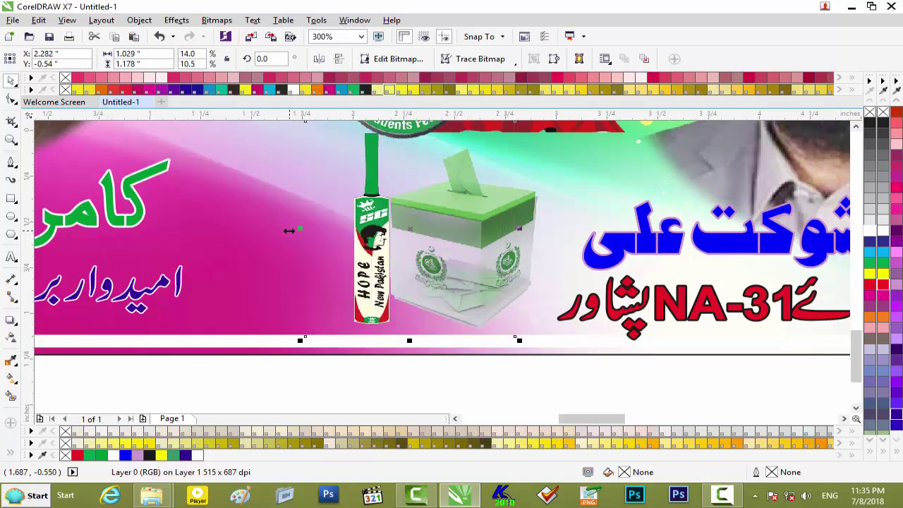
# Nudge the bat 0.02 in down and deselect it
pyautogui.click(494, 389)
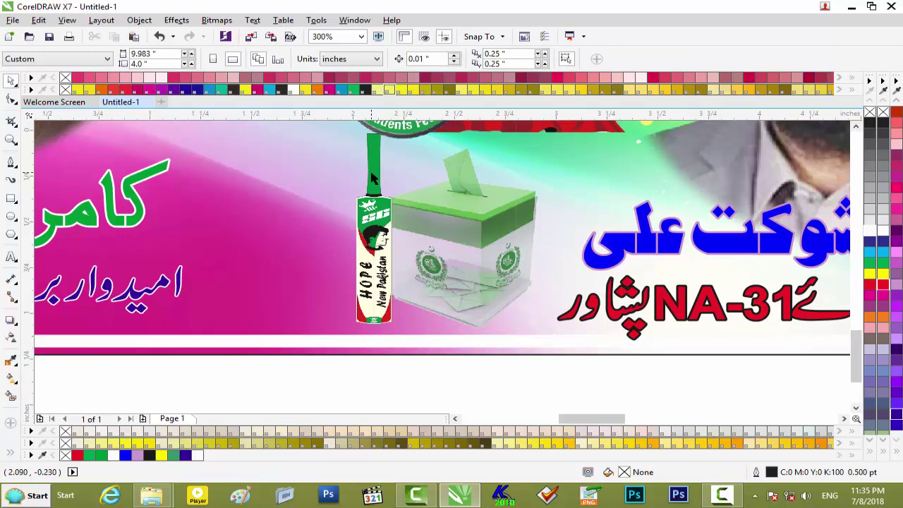
pyautogui.click(375, 227)
pyautogui.press('Down')
pyautogui.press('Down')
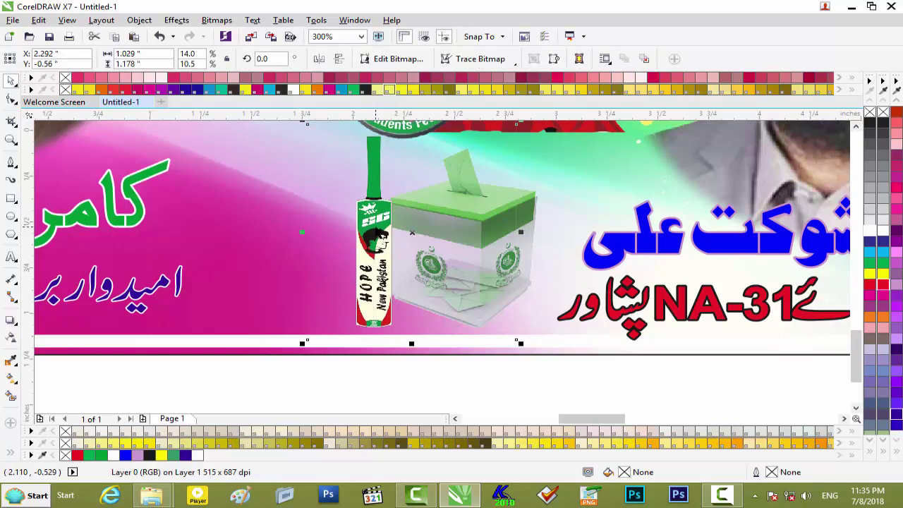
pyautogui.scroll(-1, 375, 227)
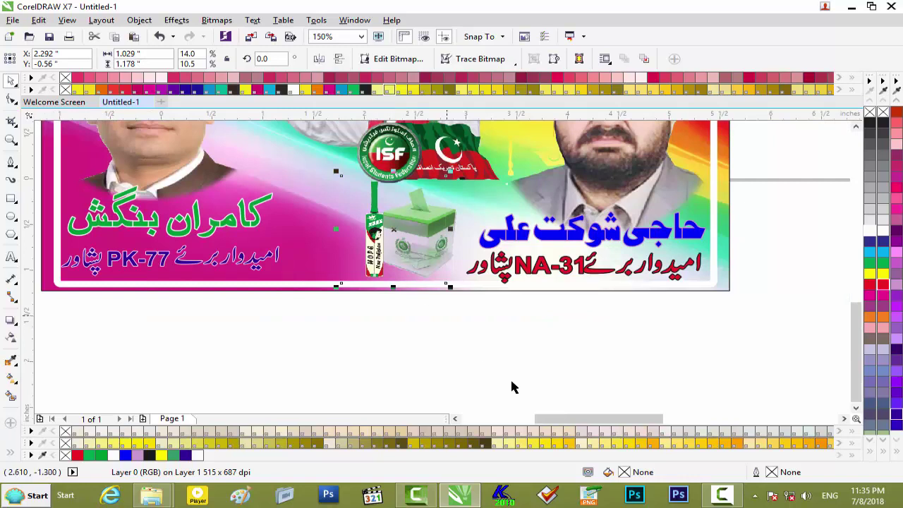
pyautogui.click(509, 382)
# Try importing the round bat emblem images (27).psd beside the banner, and delete it
pyautogui.moveTo(854, 305); pyautogui.dragTo(854, 283)
pyautogui.click(852, 7)
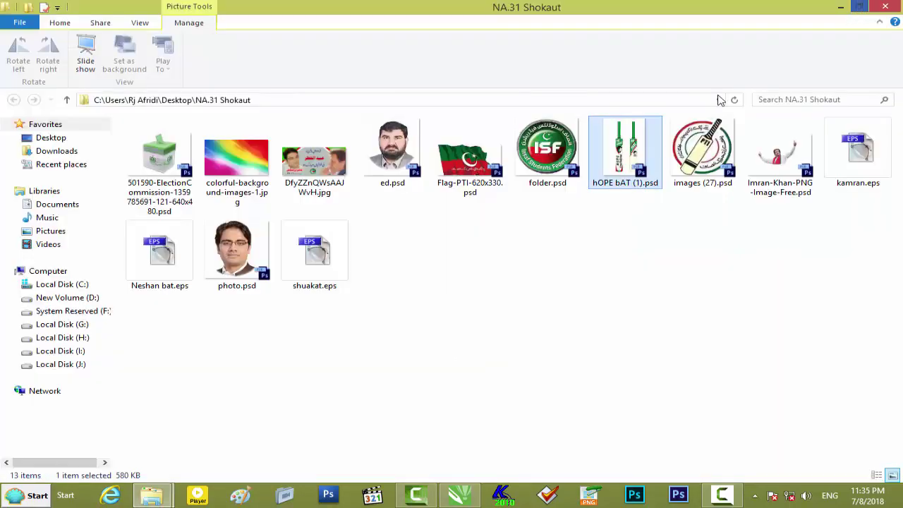
pyautogui.click(563, 248)
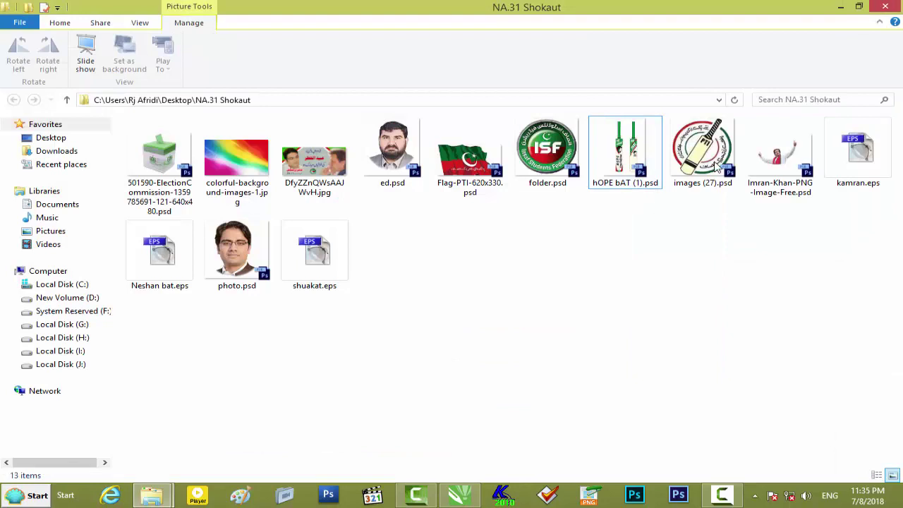
pyautogui.moveTo(699, 169); pyautogui.dragTo(475, 303)
pyautogui.scroll(-5, 757, 363)
pyautogui.scroll(2, 474, 303)
pyautogui.scroll(-2, 474, 304)
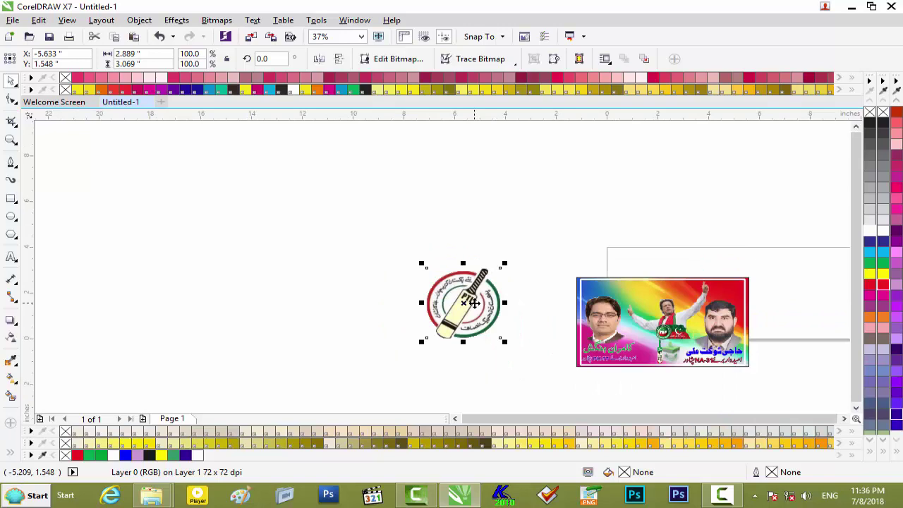
pyautogui.scroll(1, 474, 304)
pyautogui.press('Delete')
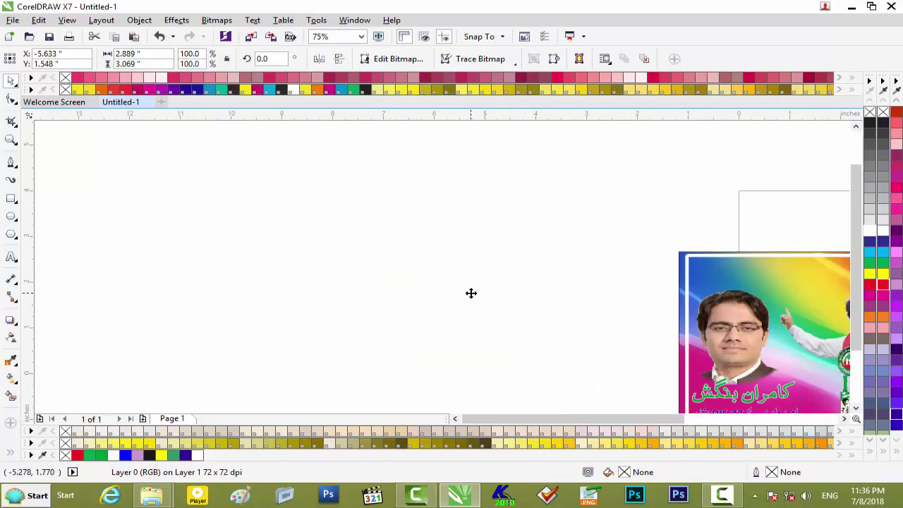
# Import the Urdu lettering file Neshan bat.eps onto the empty page area beside the banner
pyautogui.moveTo(612, 419); pyautogui.dragTo(660, 419)
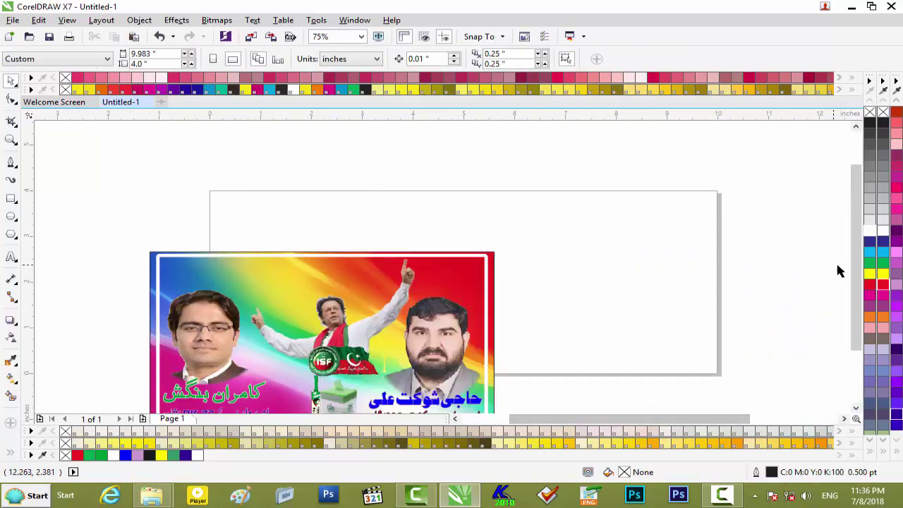
pyautogui.moveTo(853, 270); pyautogui.dragTo(852, 283)
pyautogui.click(852, 10)
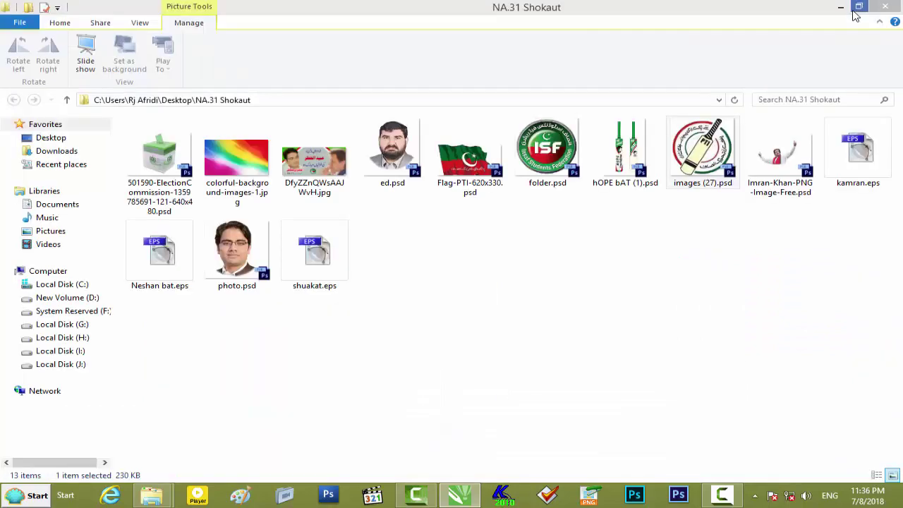
pyautogui.moveTo(128, 276); pyautogui.dragTo(581, 323)
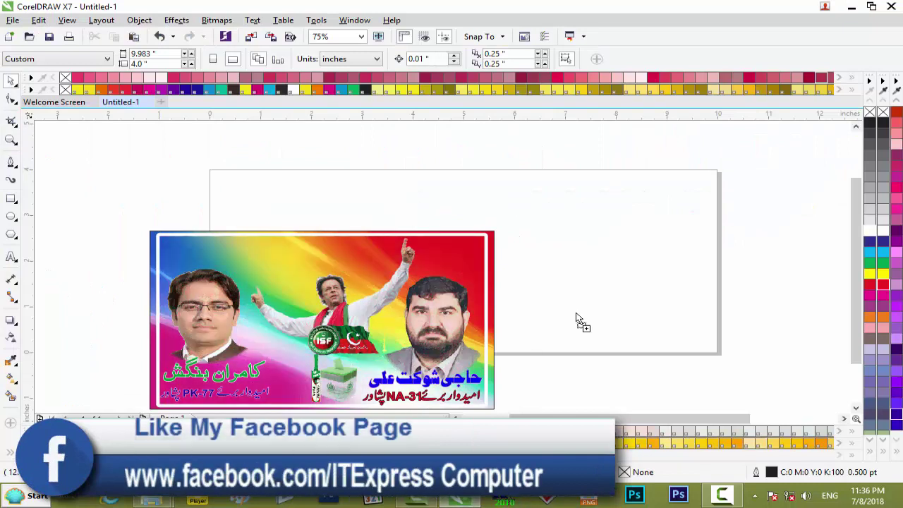
pyautogui.click(412, 308)
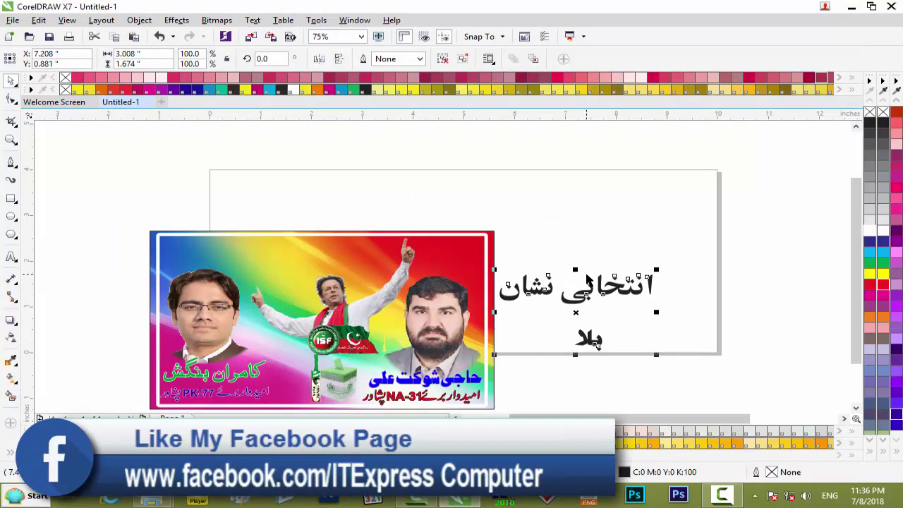
# Ungroup the imported انتخابی نشان بلا lettering into separate objects
pyautogui.click(686, 254)
pyautogui.moveTo(686, 254); pyautogui.dragTo(498, 318)
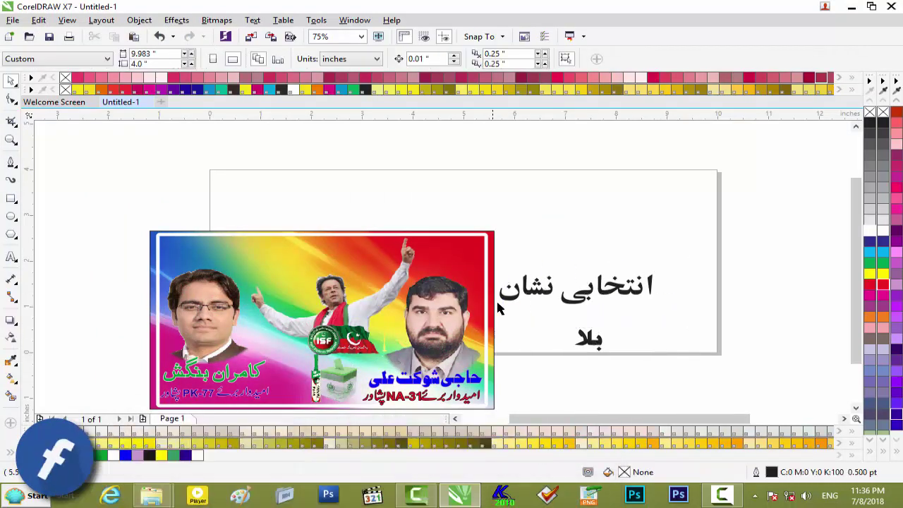
pyautogui.click(527, 290)
pyautogui.hotkey('ctrl', 'u')
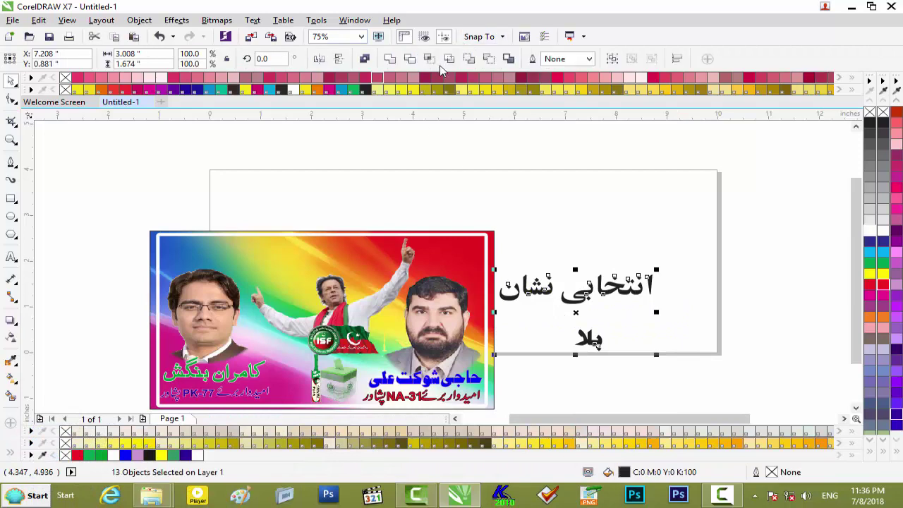
# Nudge the word انتخابی about 0.05 in left and 0.1 in up, closer to نشان
pyautogui.moveTo(689, 235); pyautogui.dragTo(560, 321)
pyautogui.press('Left')
pyautogui.press('Left')
pyautogui.press('Left')
pyautogui.press('Up')
pyautogui.press('Up')
pyautogui.press('Up')
pyautogui.press('Up')
pyautogui.press('Up')
pyautogui.press('Up')
pyautogui.press('Up')
pyautogui.press('Up')
pyautogui.press('Left')
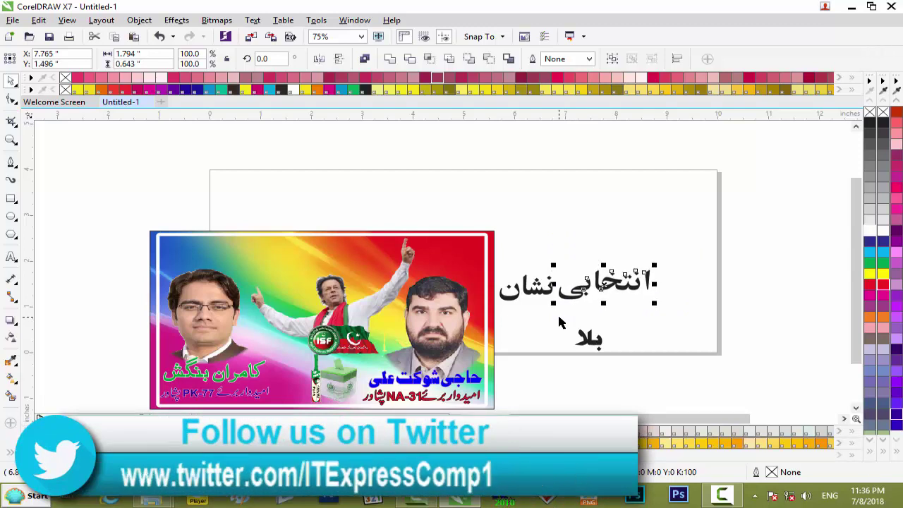
# Move the phrase انتخابی نشان onto the banner, shrink it to about 0.77 in wide and place it left of the bat's handle
pyautogui.moveTo(703, 245); pyautogui.dragTo(487, 318)
pyautogui.moveTo(518, 291); pyautogui.dragTo(290, 368)
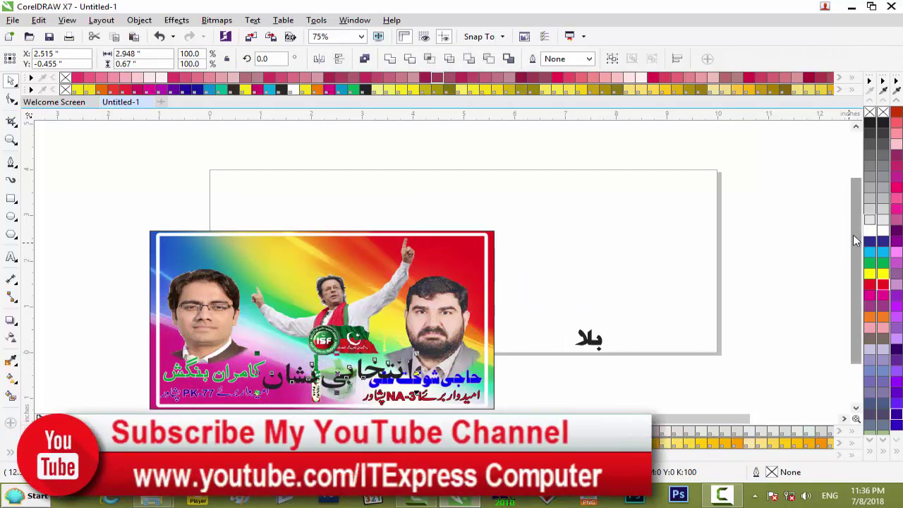
pyautogui.moveTo(854, 240); pyautogui.dragTo(841, 296)
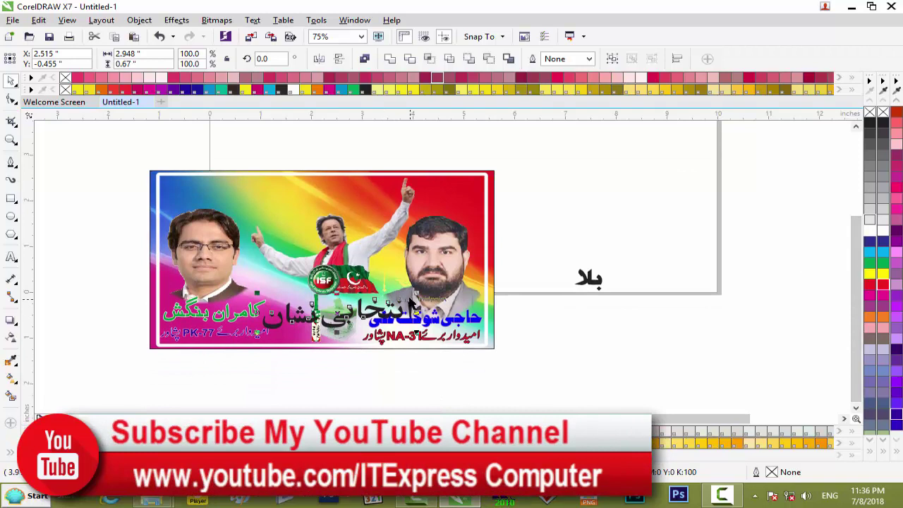
pyautogui.moveTo(416, 296); pyautogui.dragTo(358, 308)
pyautogui.scroll(2, 346, 305)
pyautogui.moveTo(856, 314); pyautogui.dragTo(853, 349)
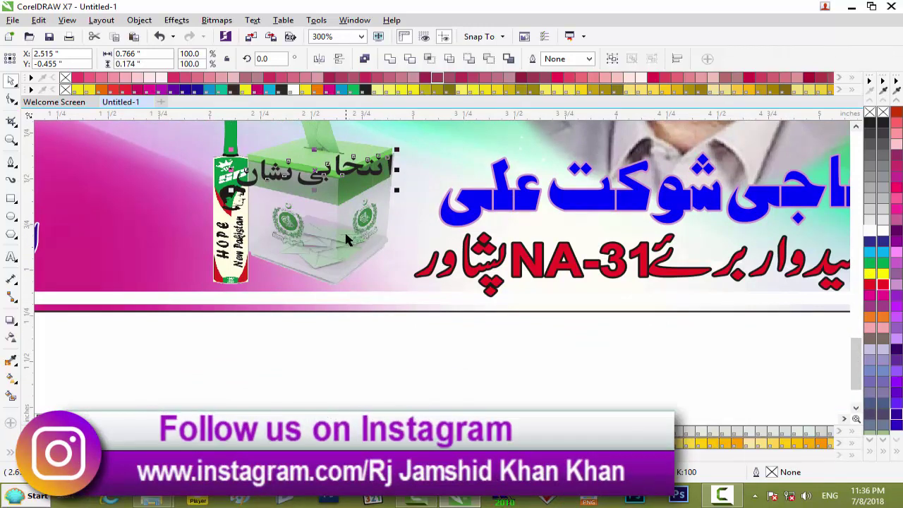
pyautogui.moveTo(310, 182); pyautogui.dragTo(145, 161)
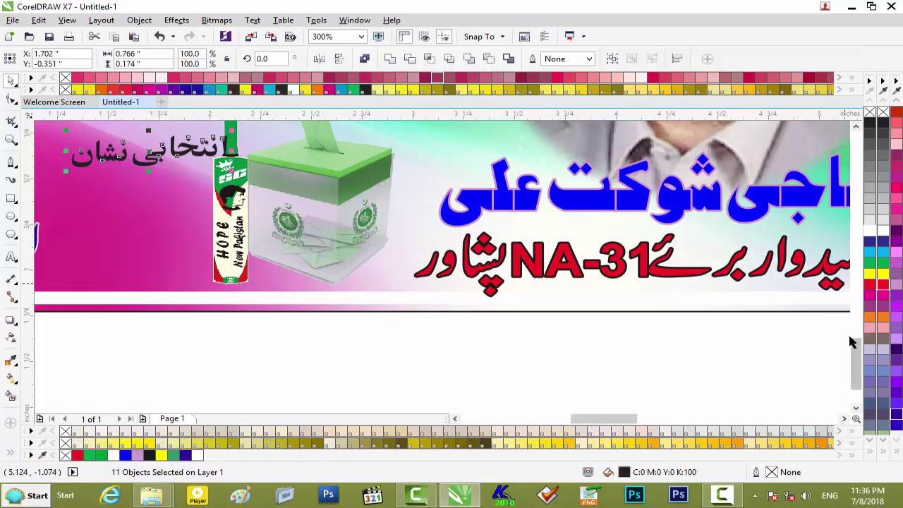
# Rotate the phrase انتخابی نشان to about 20° so it rises towards the bat, and skew it horizontally
pyautogui.scroll(3, 857, 334)
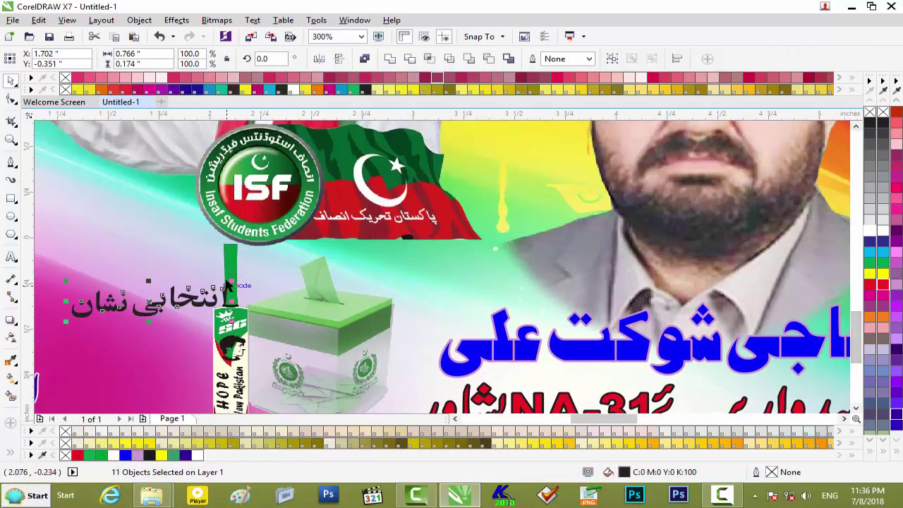
pyautogui.moveTo(227, 282); pyautogui.dragTo(221, 257)
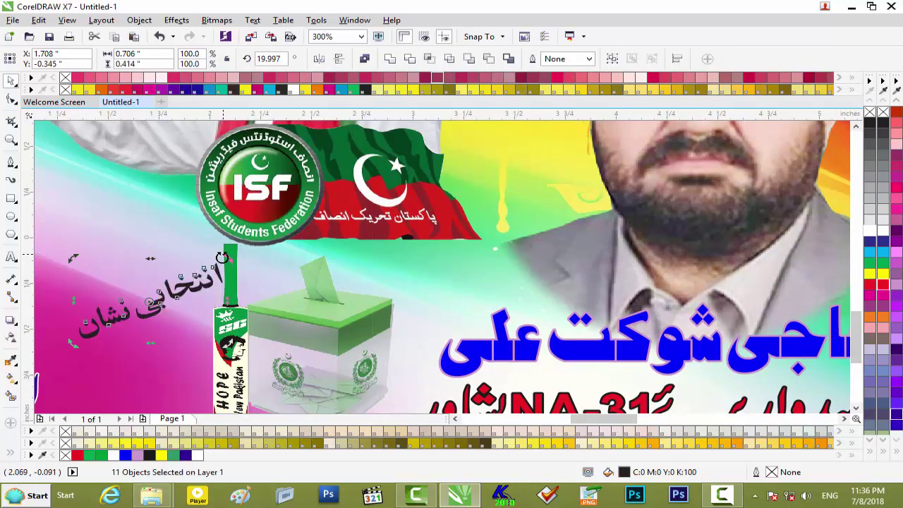
pyautogui.moveTo(151, 259); pyautogui.dragTo(173, 264)
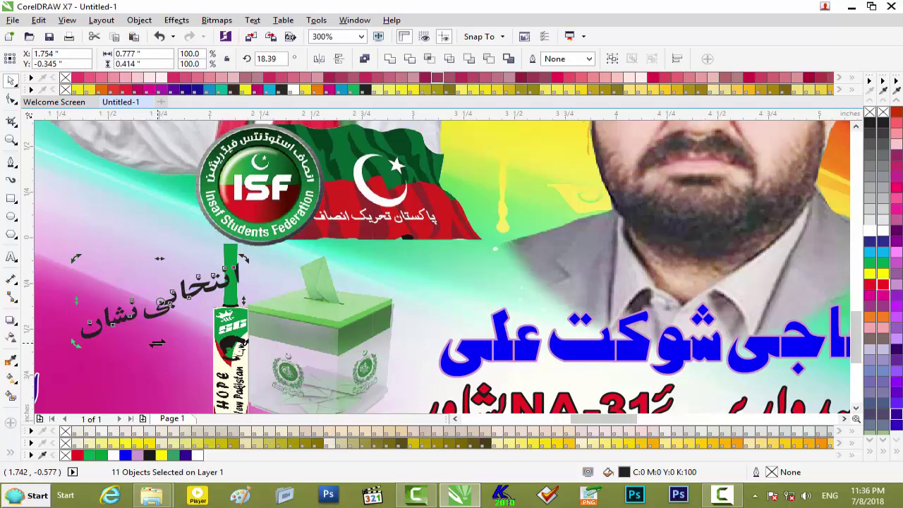
pyautogui.moveTo(162, 343); pyautogui.dragTo(185, 343)
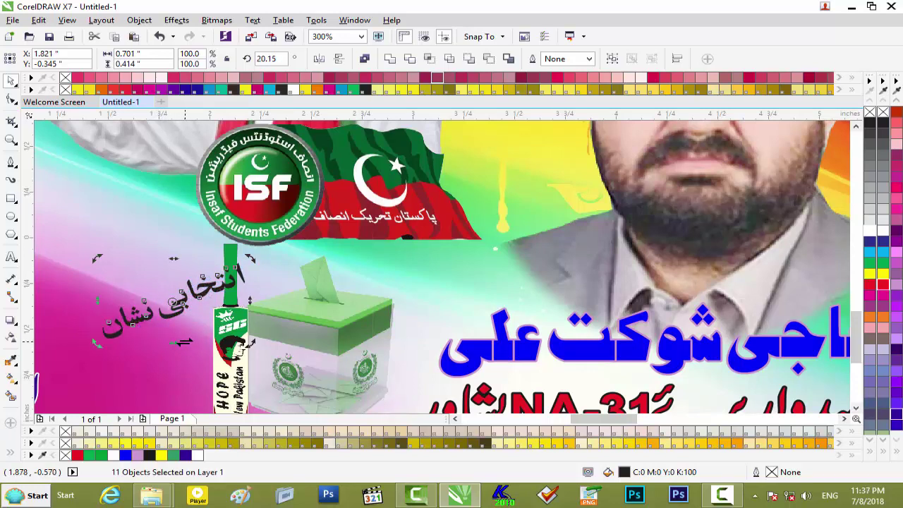
# Nudge the tilted phrase 0.14 in left and 0.01 in up, clear of the bat's handle
pyautogui.press('Left')
pyautogui.press('Left')
pyautogui.press('Left')
pyautogui.press('Left')
pyautogui.press('Left')
pyautogui.press('Left')
pyautogui.press('Left')
pyautogui.press('Left')
pyautogui.press('Left')
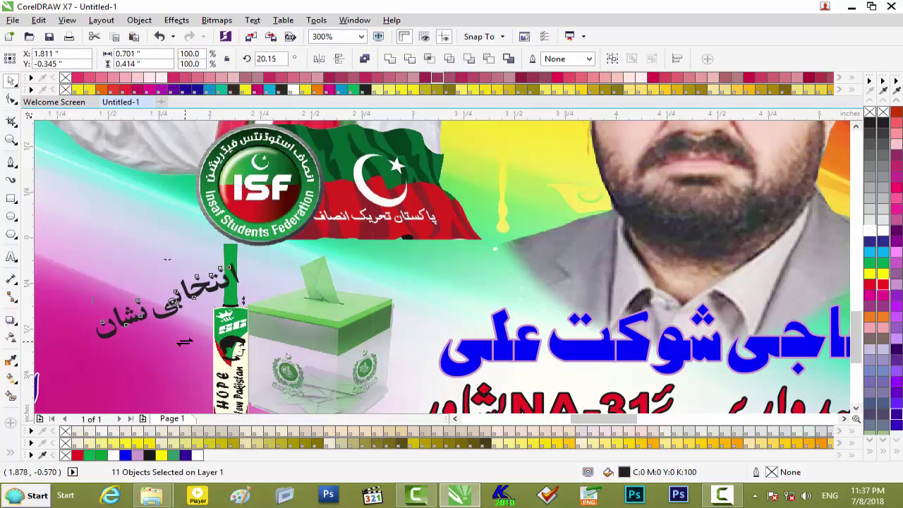
pyautogui.press('Left')
pyautogui.press('Left')
pyautogui.press('Left')
pyautogui.press('Up')
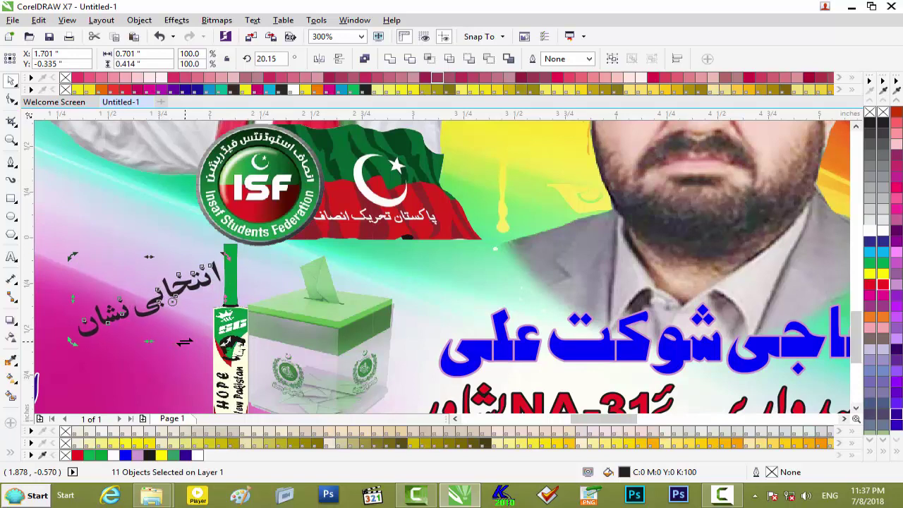
pyautogui.press('Left')
pyautogui.press('Left')
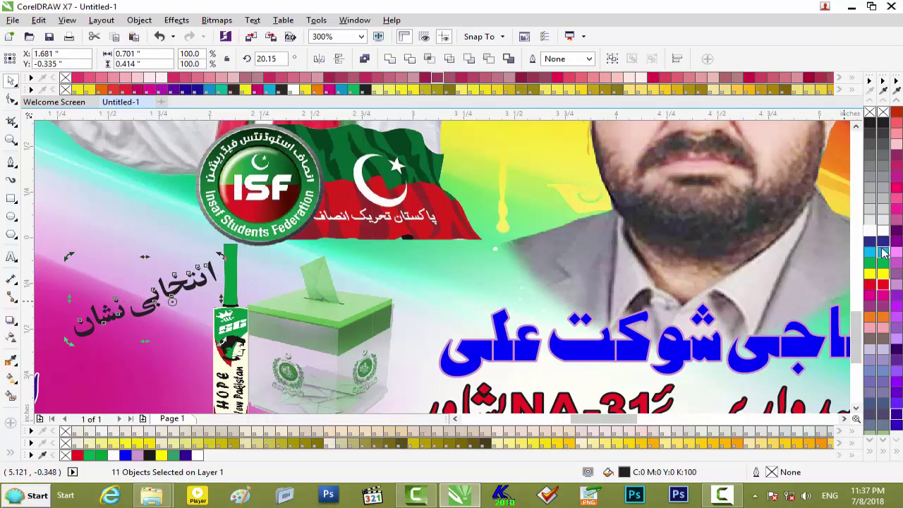
# Fill the phrase انتخابی نشان with white and give it a cyan outline
pyautogui.scroll(2, 161, 309)
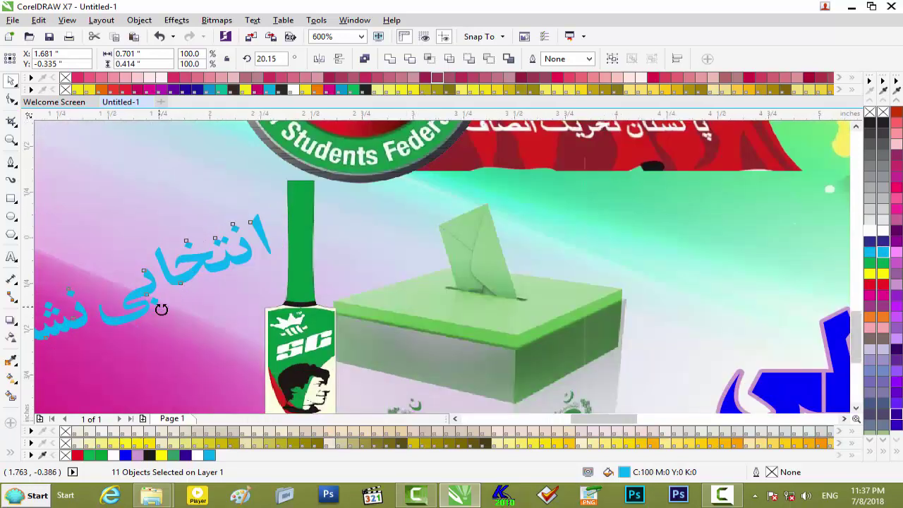
pyautogui.scroll(-4, 162, 309)
pyautogui.scroll(2, 162, 309)
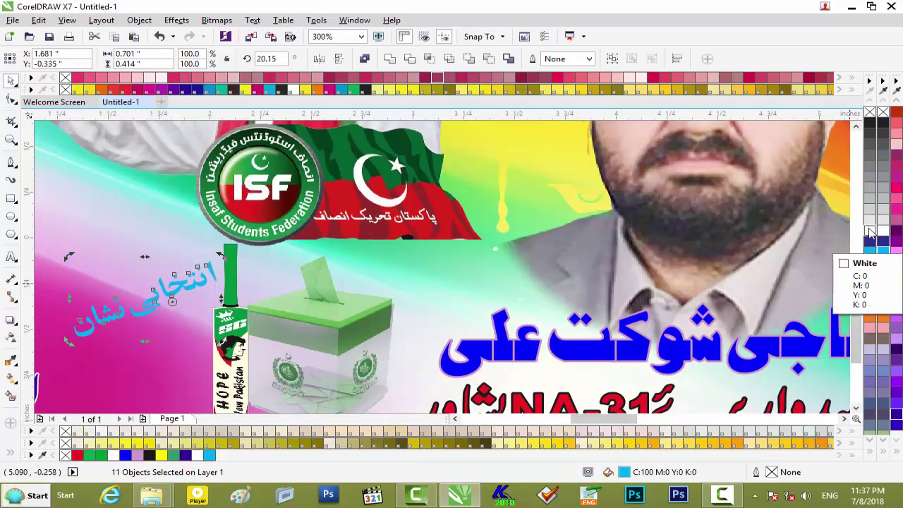
pyautogui.click(870, 231)
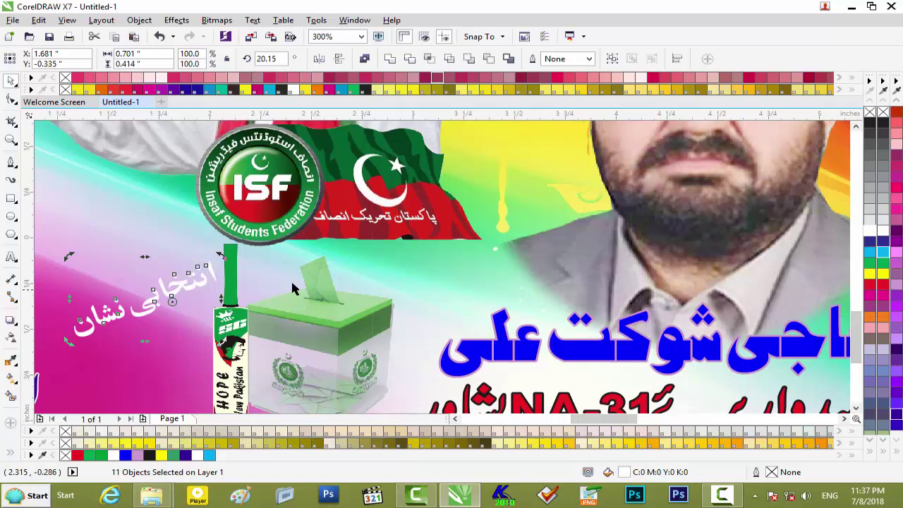
pyautogui.rightClick(871, 253)
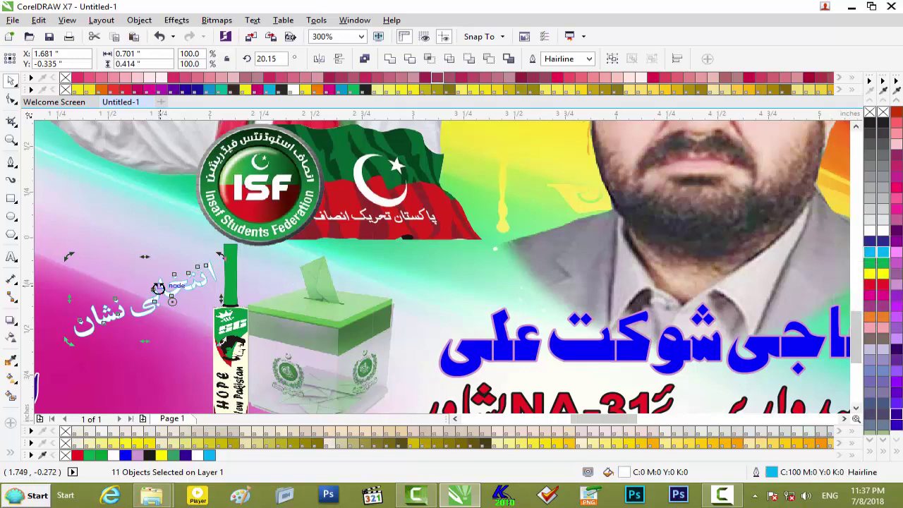
# Set the phrase's outline to 1.5 pt with round corners and make it scale with the object
pyautogui.scroll(1, 158, 287)
pyautogui.press('F12')
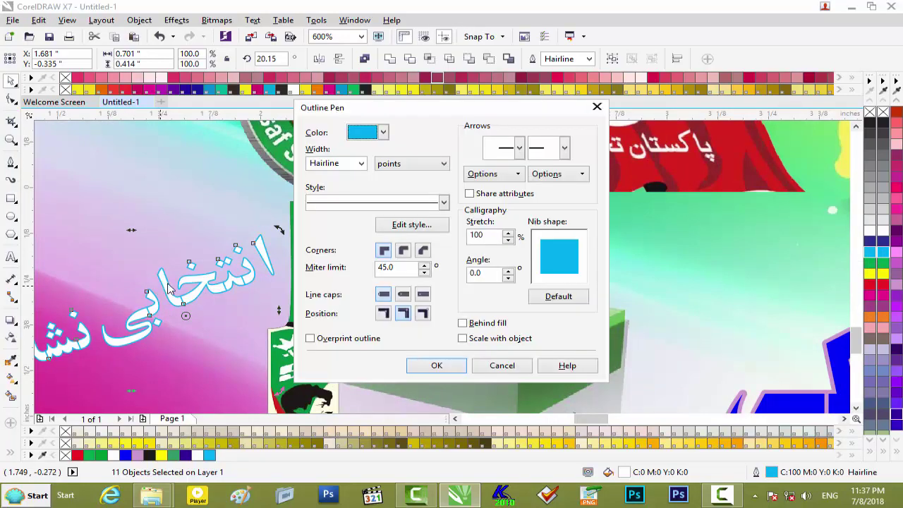
pyautogui.click(361, 166)
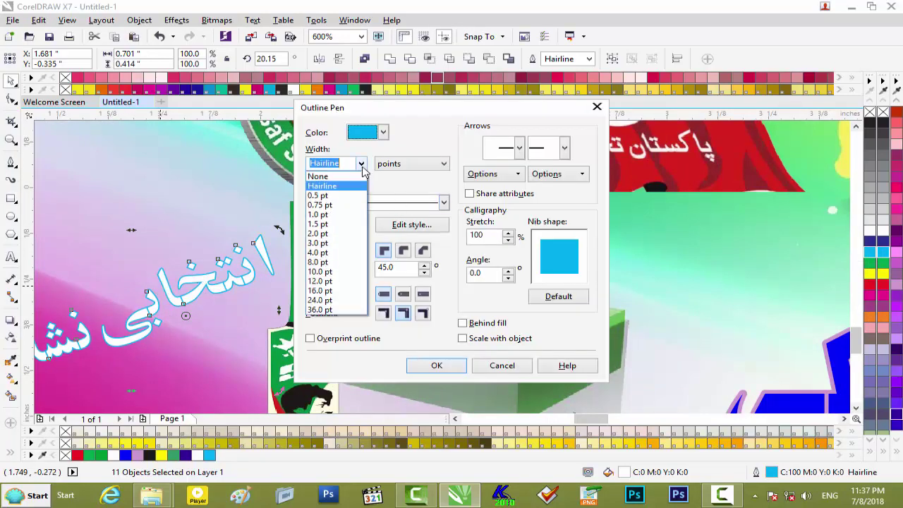
pyautogui.click(338, 224)
pyautogui.click(403, 251)
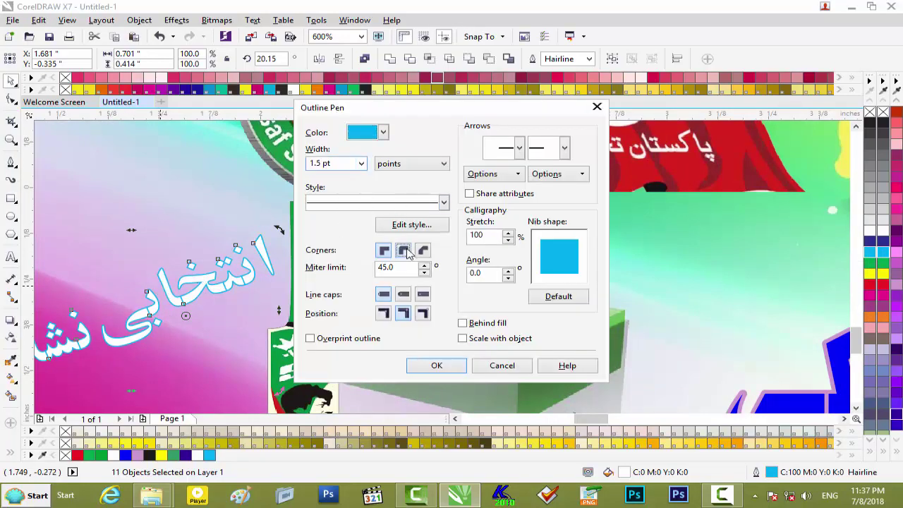
pyautogui.click(404, 315)
pyautogui.click(483, 340)
pyautogui.click(564, 300)
pyautogui.click(455, 365)
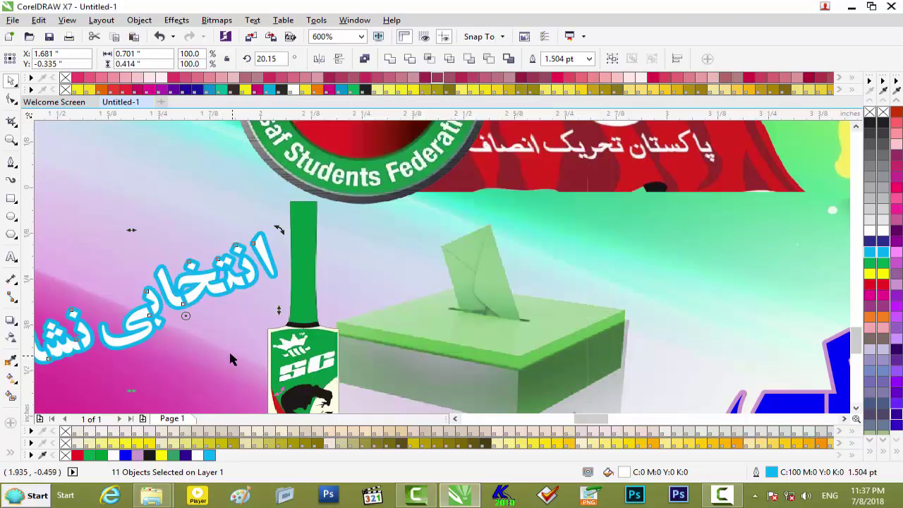
# Try green and 90% black outlines on the phrase, and settle on a black outline
pyautogui.scroll(-2, 242, 341)
pyautogui.scroll(2, 242, 340)
pyautogui.rightClick(872, 263)
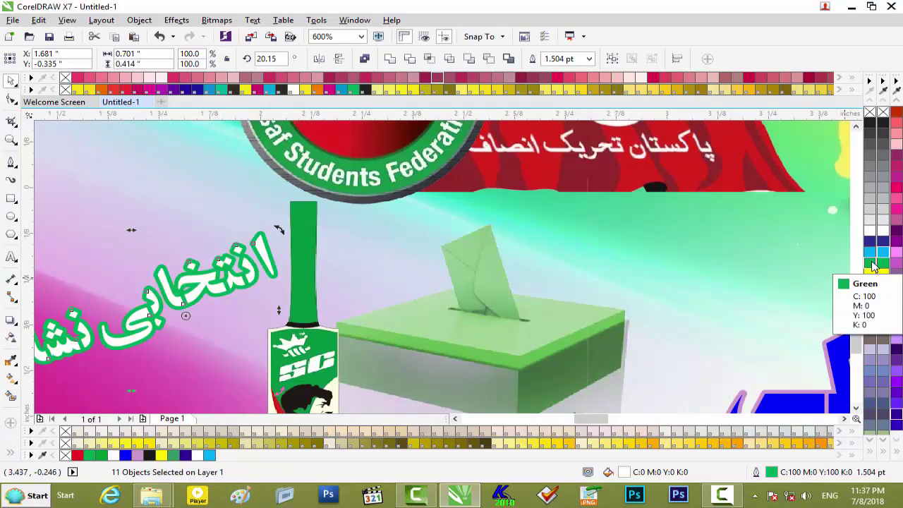
pyautogui.rightClick(869, 138)
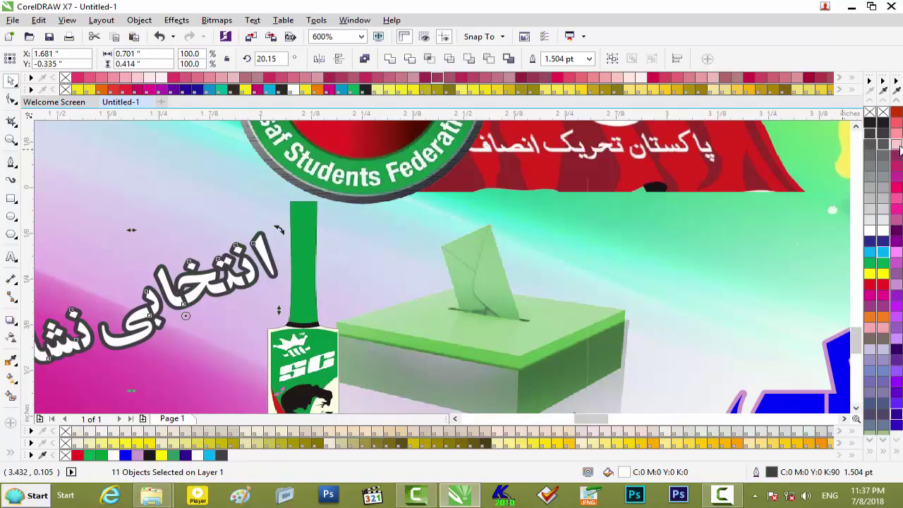
pyautogui.rightClick(873, 126)
pyautogui.scroll(-2, 663, 231)
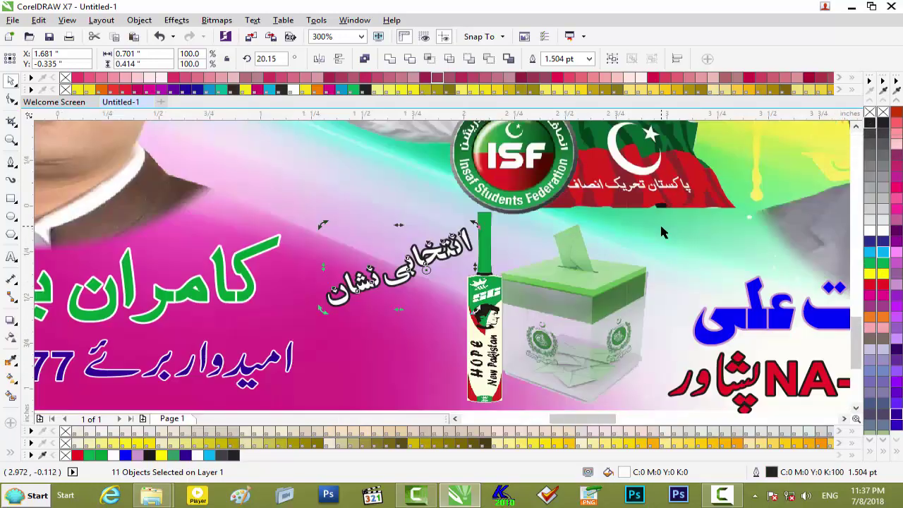
pyautogui.click(411, 311)
# Move both pieces of the word بلا onto the banner, below انتخابی نشان and left of the bat
pyautogui.scroll(-4, 412, 313)
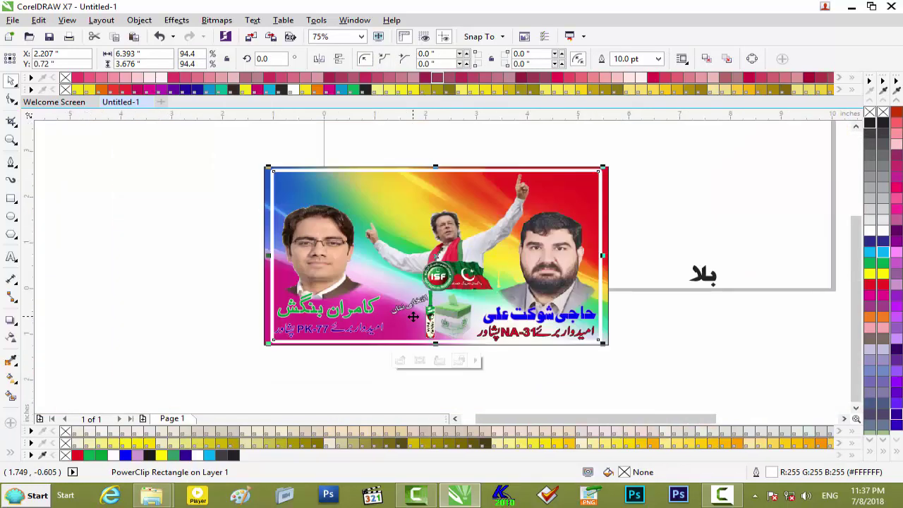
pyautogui.scroll(4, 413, 317)
pyautogui.scroll(-3, 413, 317)
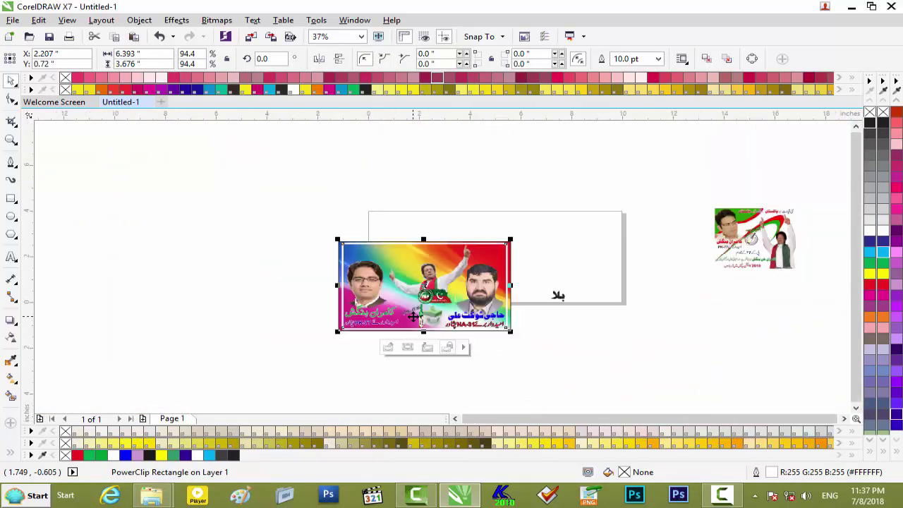
pyautogui.scroll(1, 412, 314)
pyautogui.moveTo(669, 298); pyautogui.dragTo(667, 299)
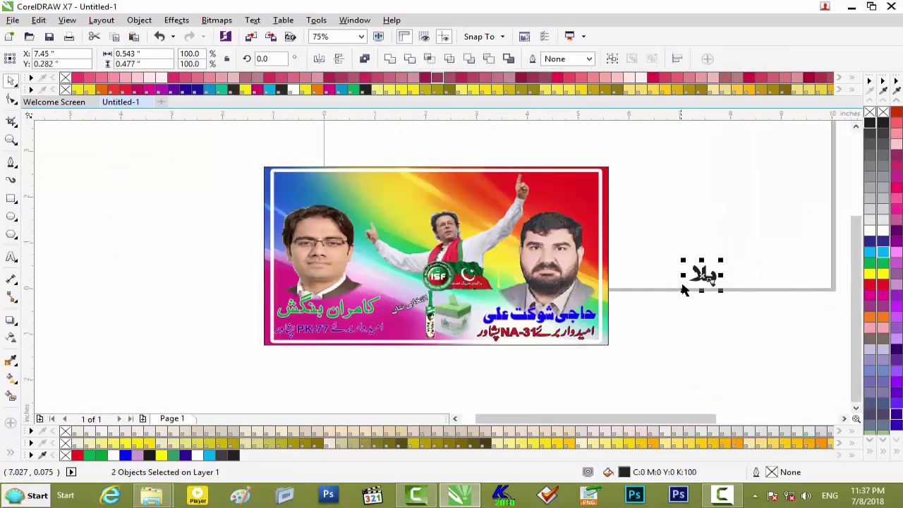
pyautogui.moveTo(703, 274); pyautogui.dragTo(407, 324)
pyautogui.scroll(1, 408, 324)
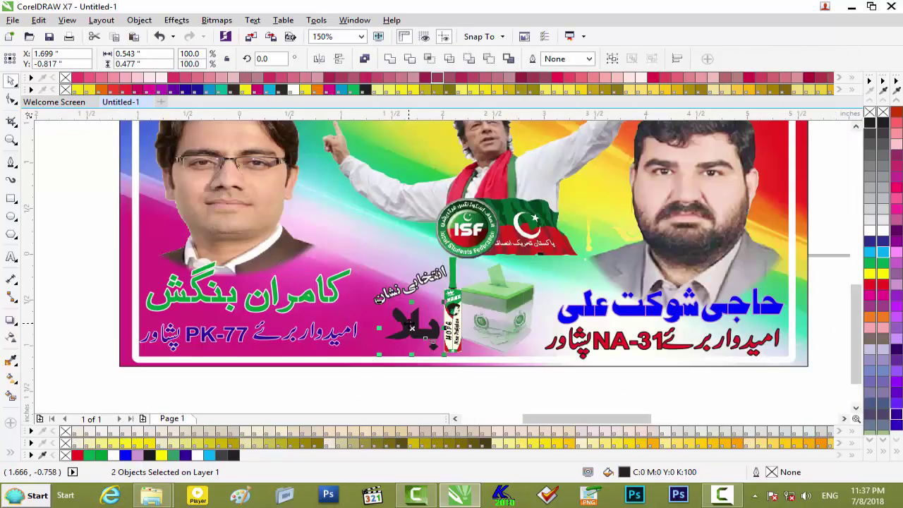
# Nudge the word بلا 0.06 in up towards the phrase above it
pyautogui.scroll(1, 412, 327)
pyautogui.press('Up')
pyautogui.press('Up')
pyautogui.press('Up')
pyautogui.press('Up')
pyautogui.press('Up')
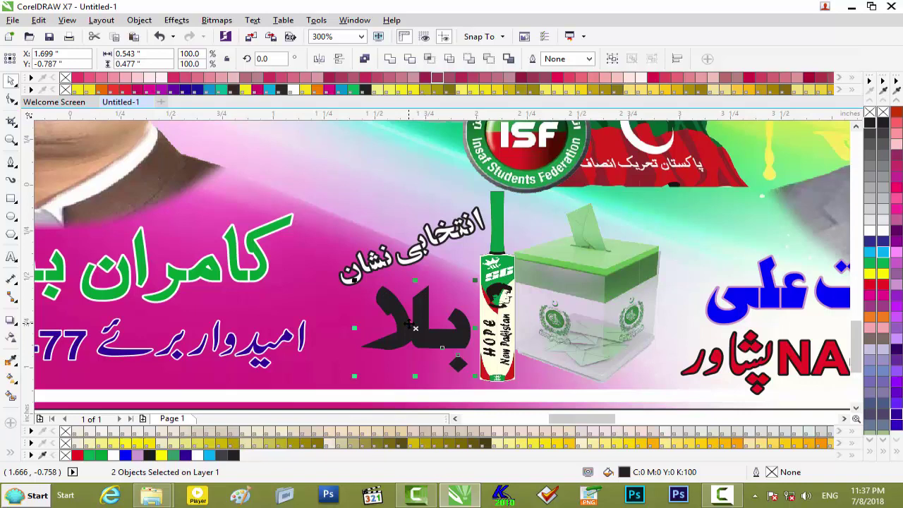
pyautogui.press('Up')
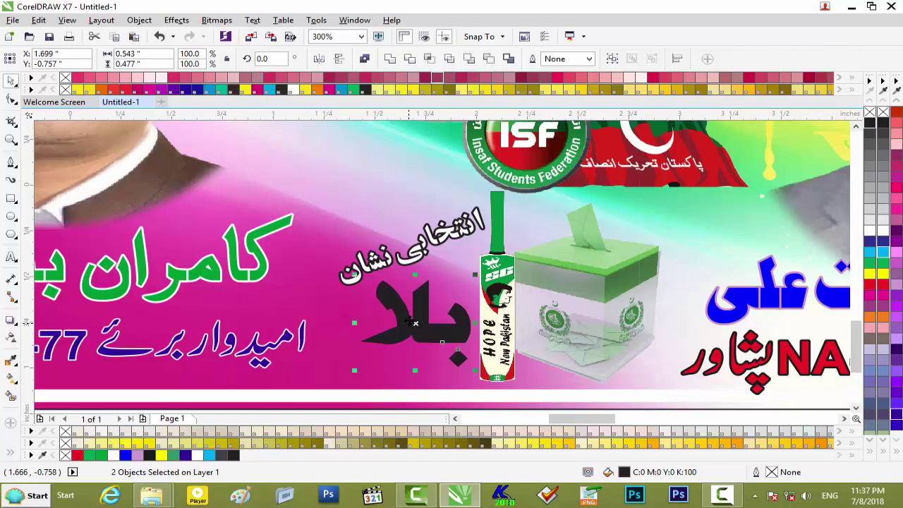
# Fill the word بلا with yellow and give it a 1.5 pt white outline
pyautogui.click(884, 285)
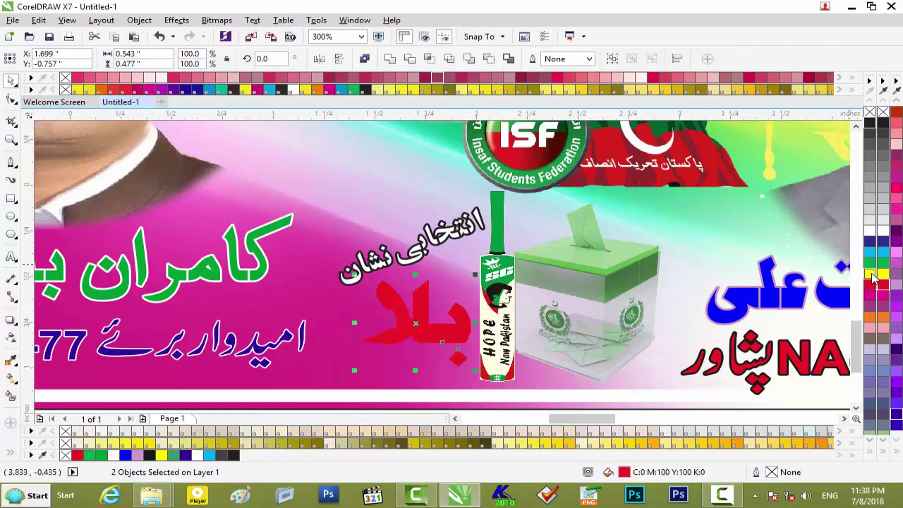
pyautogui.click(878, 275)
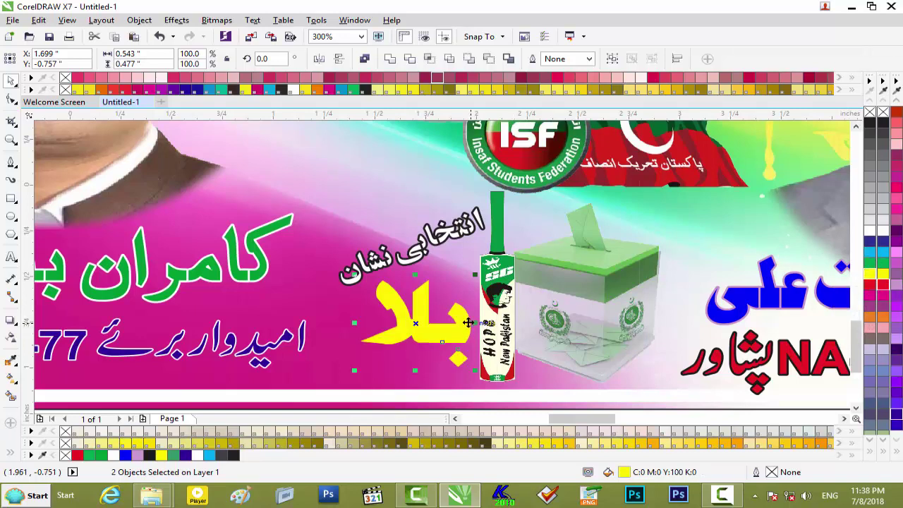
pyautogui.press('F12')
pyautogui.click(362, 163)
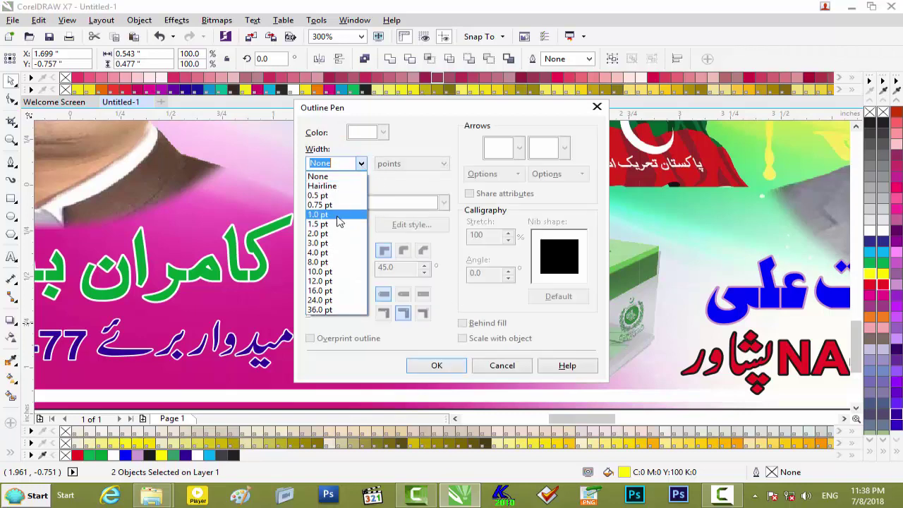
pyautogui.click(319, 223)
pyautogui.click(382, 132)
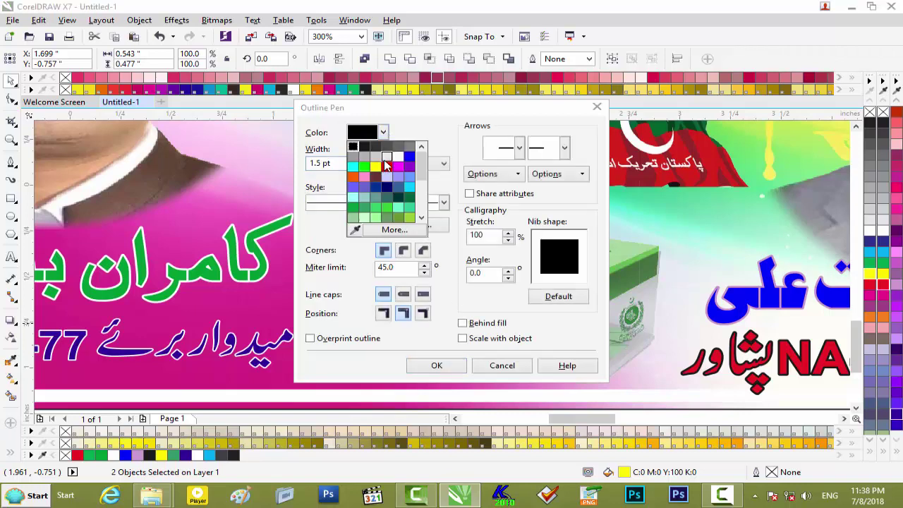
pyautogui.click(400, 156)
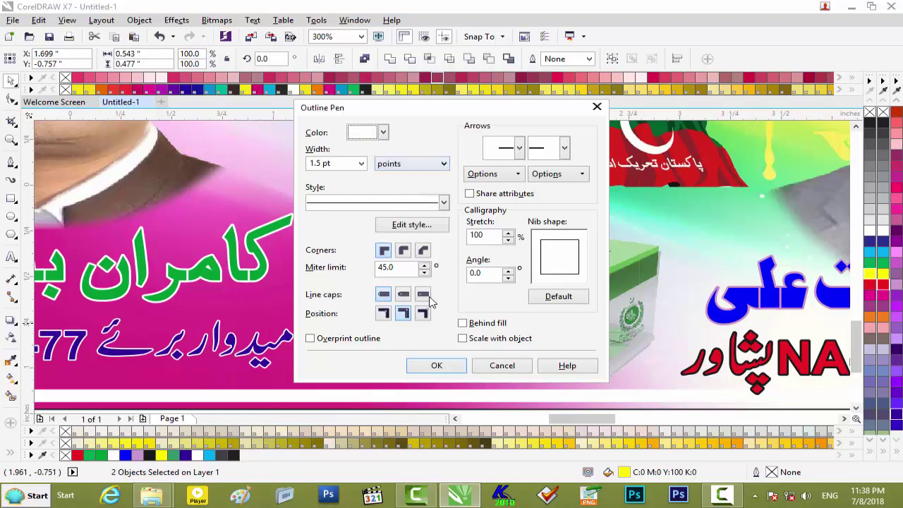
# Give the word's outline round corners and round caps, place it behind the fill and make it scale with the object
pyautogui.click(402, 253)
pyautogui.click(407, 296)
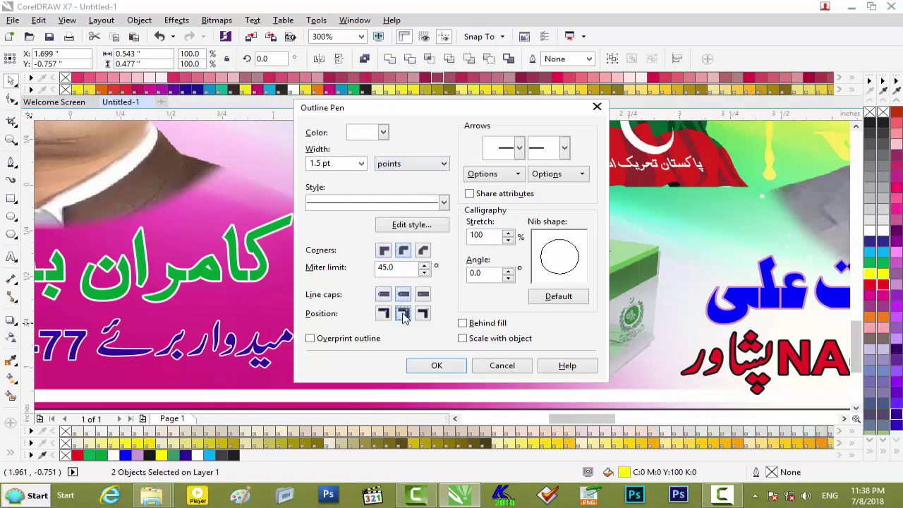
pyautogui.click(463, 323)
pyautogui.click(463, 339)
pyautogui.click(437, 366)
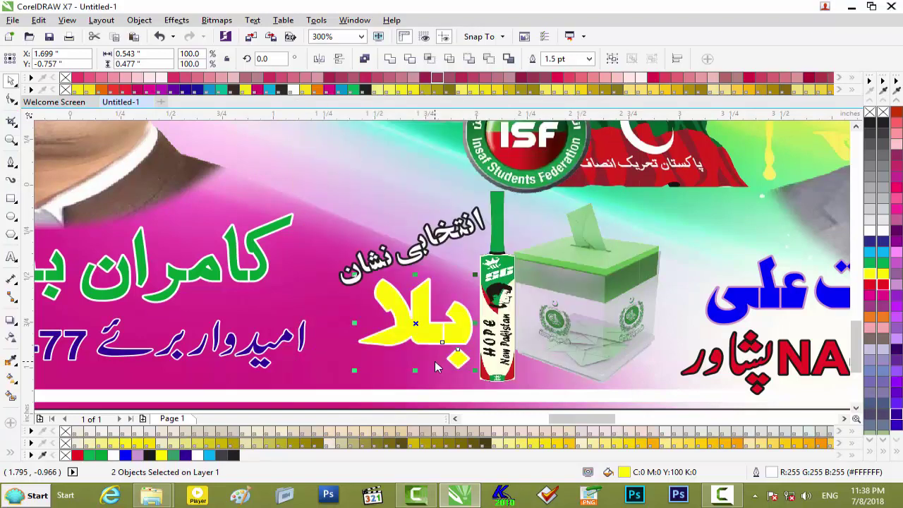
pyautogui.scroll(-4, 403, 343)
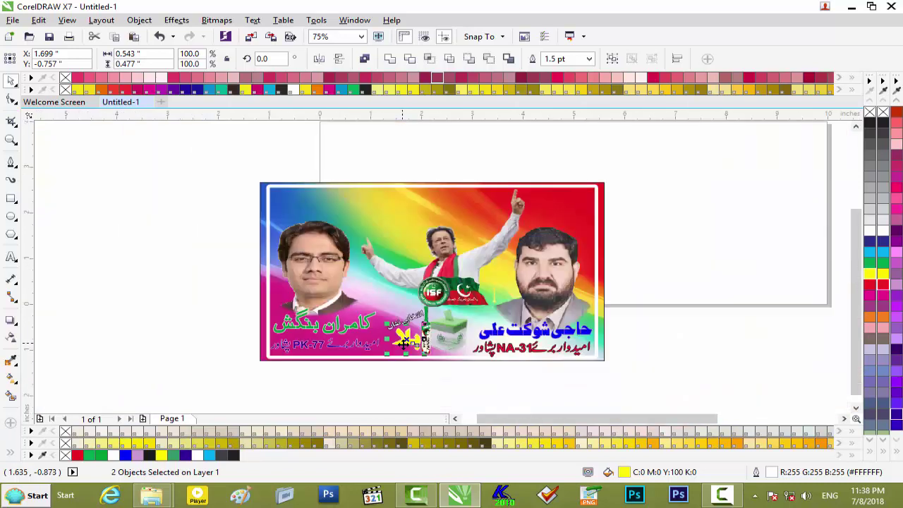
pyautogui.click(706, 221)
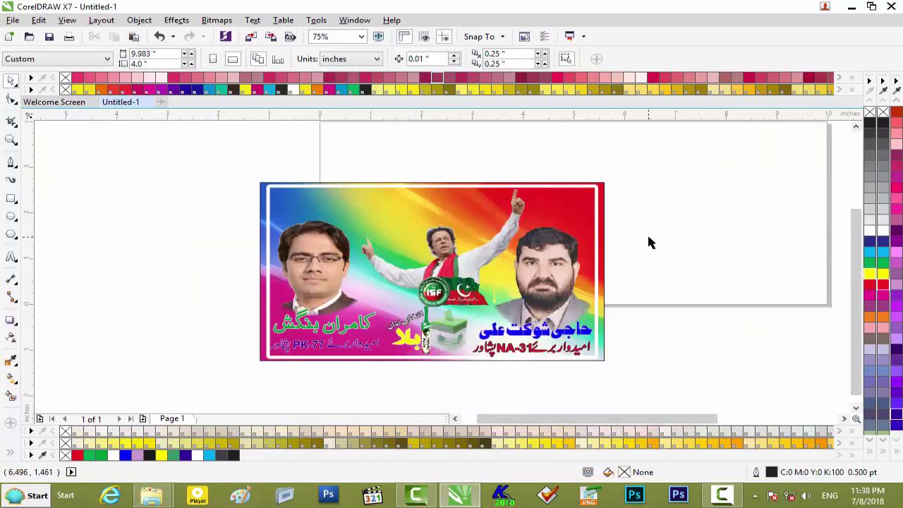
# Switch to File Explorer and open the folder H:\Wallpaper\Imaran Khan\Psd
pyautogui.click(851, 7)
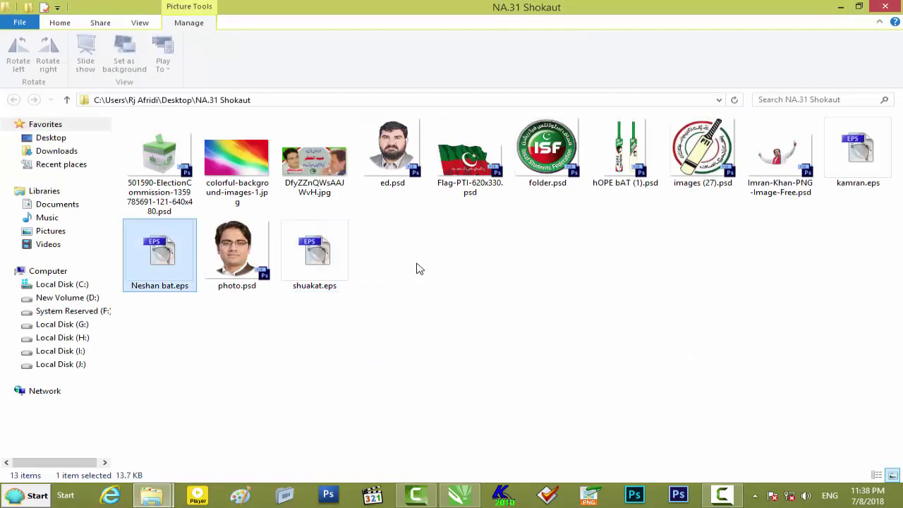
pyautogui.click(840, 6)
pyautogui.doubleClick(26, 25)
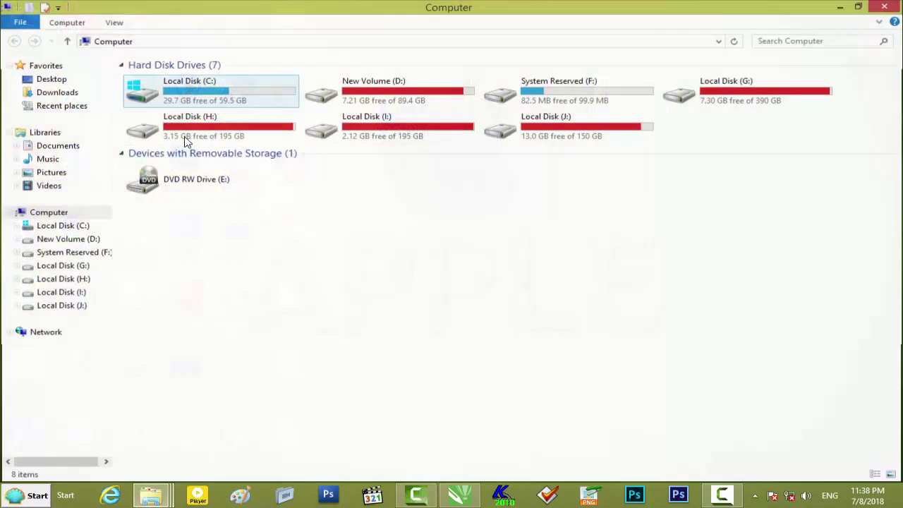
pyautogui.click(214, 138)
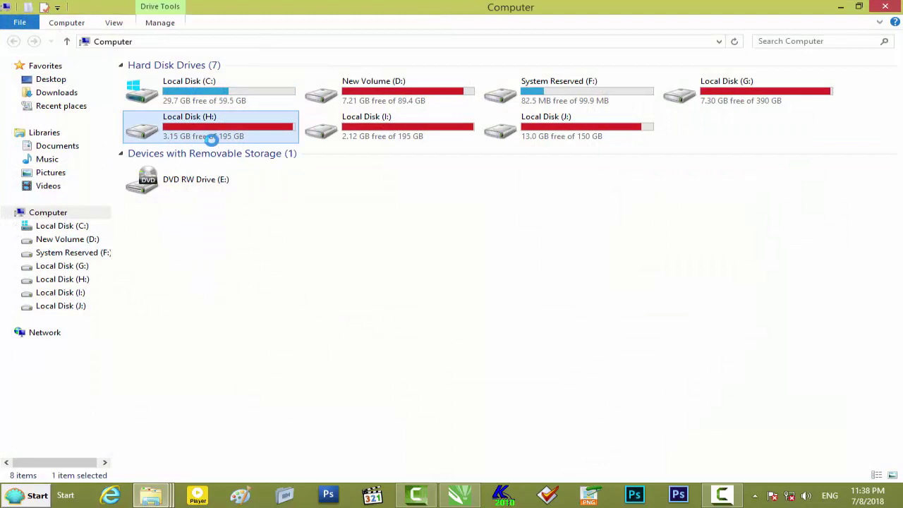
pyautogui.doubleClick(212, 141)
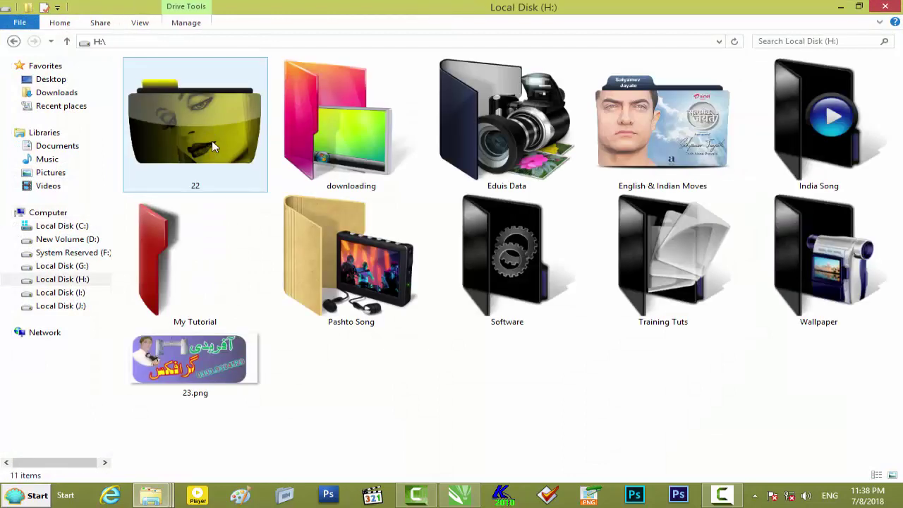
pyautogui.doubleClick(796, 294)
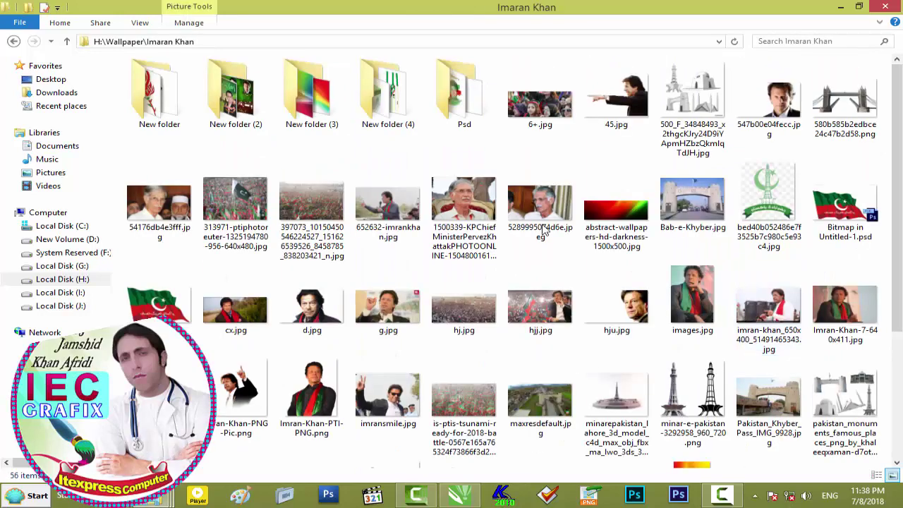
pyautogui.doubleClick(434, 106)
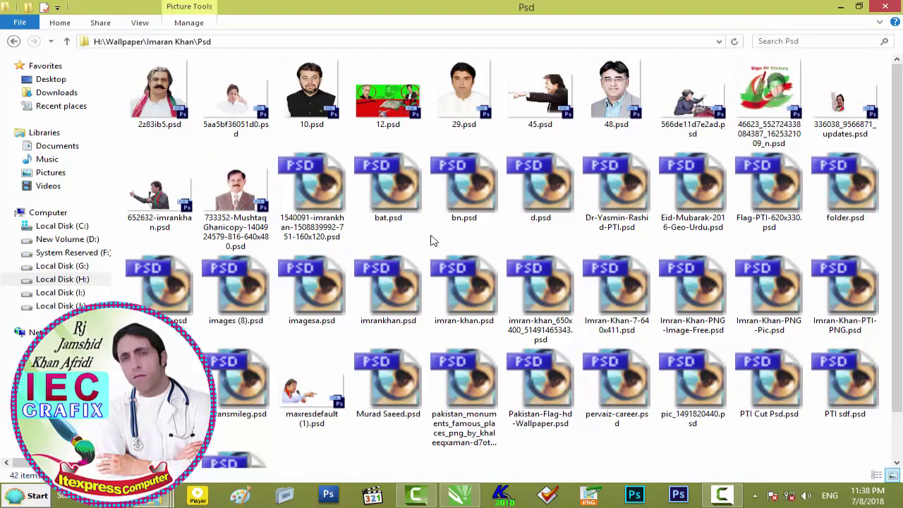
# Import images (7).psd and images (8).psd from the folder into the CorelDRAW document beside the banner
pyautogui.scroll(-1, 433, 241)
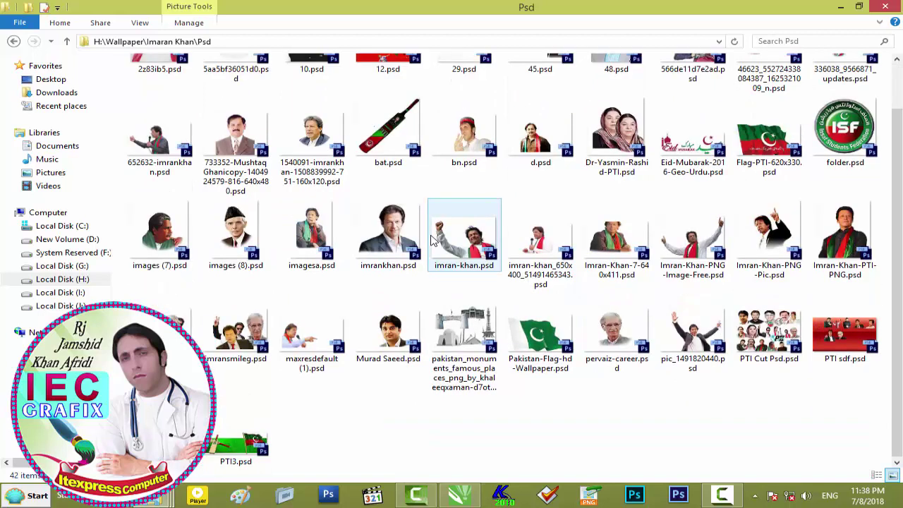
pyautogui.click(364, 226)
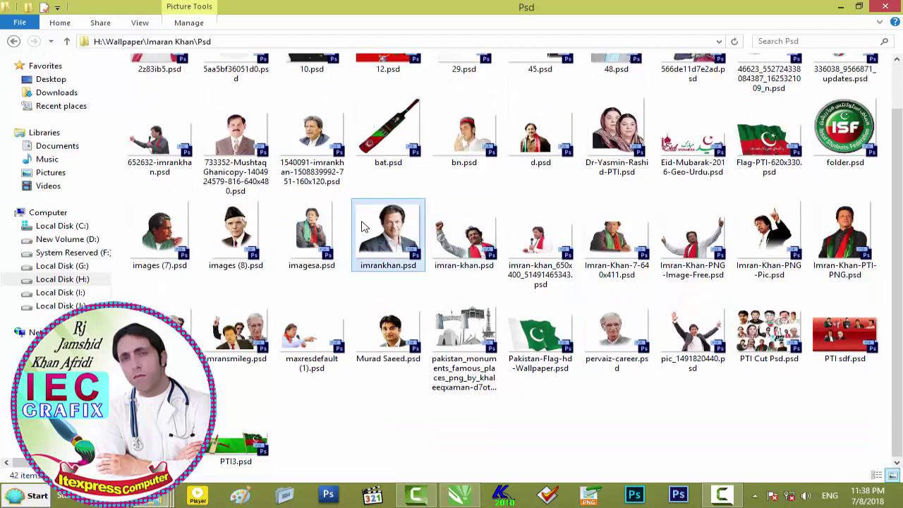
pyautogui.moveTo(895, 331); pyautogui.dragTo(900, 267)
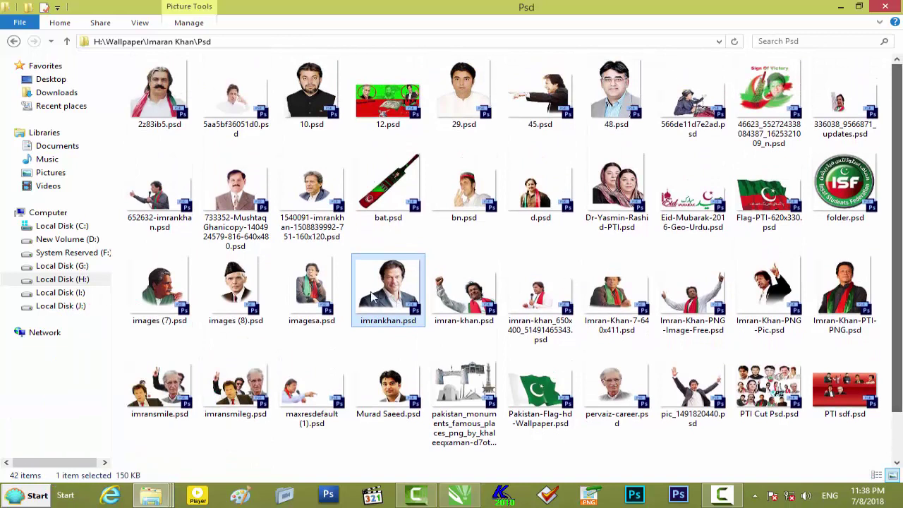
pyautogui.click(269, 304)
pyautogui.keyDown('ctrl'); pyautogui.click(168, 295); pyautogui.keyUp('ctrl')
pyautogui.moveTo(168, 295); pyautogui.dragTo(671, 372)
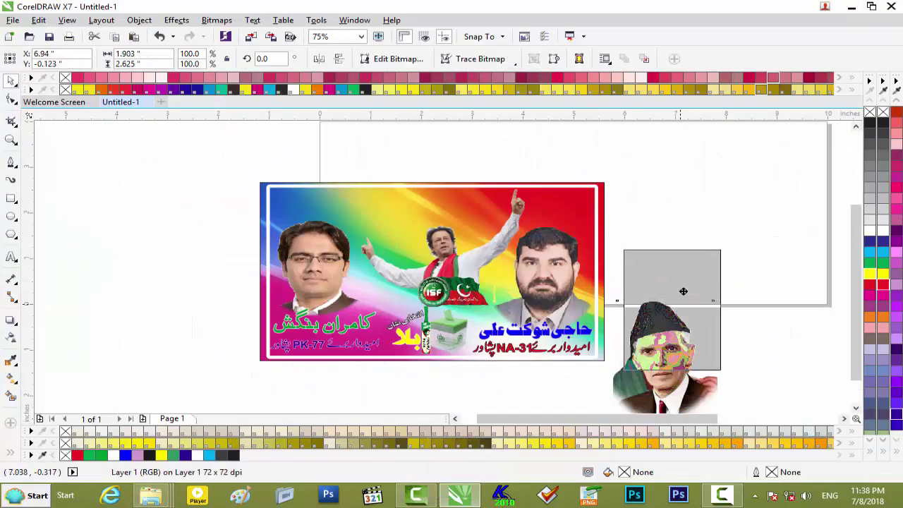
# Move the portrait with the black cap onto the banner's upper right area and scale it to about 46%
pyautogui.moveTo(673, 269); pyautogui.dragTo(567, 211)
pyautogui.scroll(2, 568, 211)
pyautogui.scroll(-1, 618, 205)
pyautogui.scroll(-2, 618, 204)
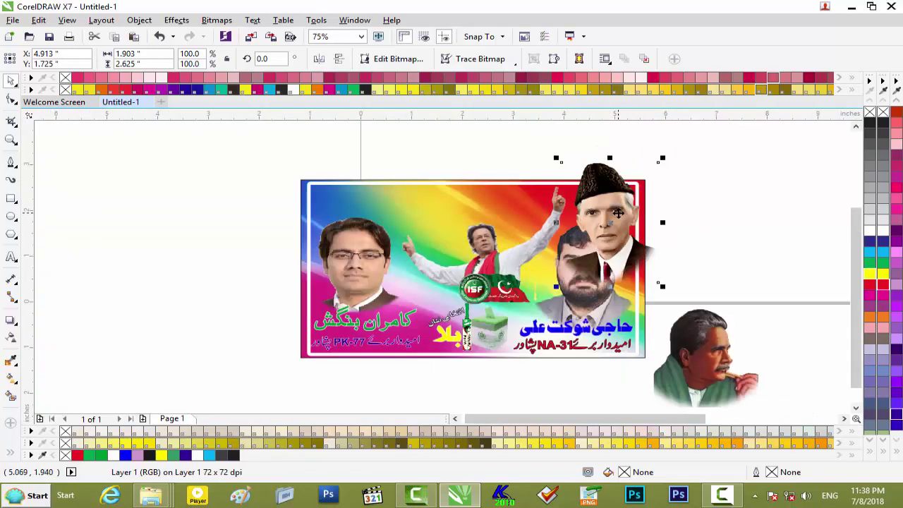
pyautogui.moveTo(662, 161); pyautogui.dragTo(644, 204)
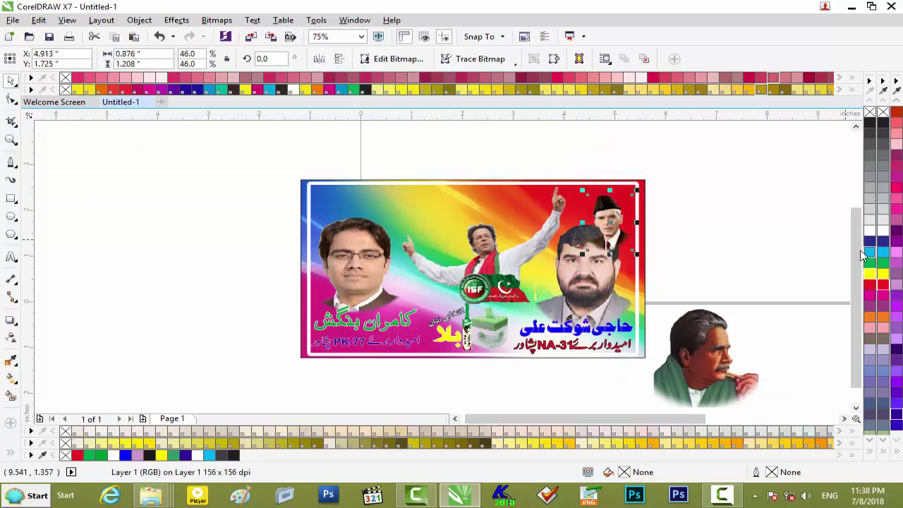
# Raise the black-cap portrait above the bearded candidate's head and scale it down to about 36.5%
pyautogui.moveTo(855, 254); pyautogui.dragTo(851, 225)
pyautogui.scroll(1, 549, 247)
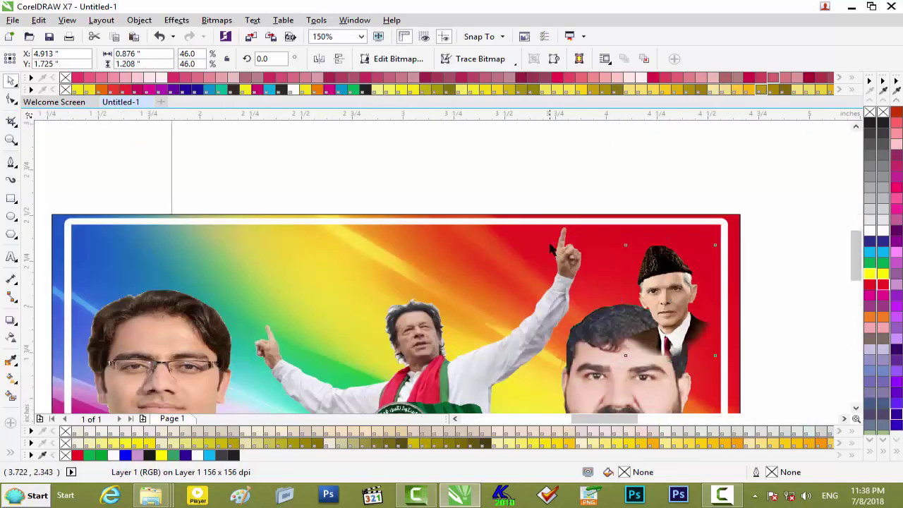
pyautogui.scroll(1, 551, 249)
pyautogui.moveTo(789, 316); pyautogui.dragTo(779, 257)
pyautogui.moveTo(853, 273); pyautogui.dragTo(854, 297)
pyautogui.moveTo(612, 422); pyautogui.dragTo(641, 418)
pyautogui.moveTo(856, 293); pyautogui.dragTo(856, 271)
pyautogui.moveTo(521, 157); pyautogui.dragTo(501, 182)
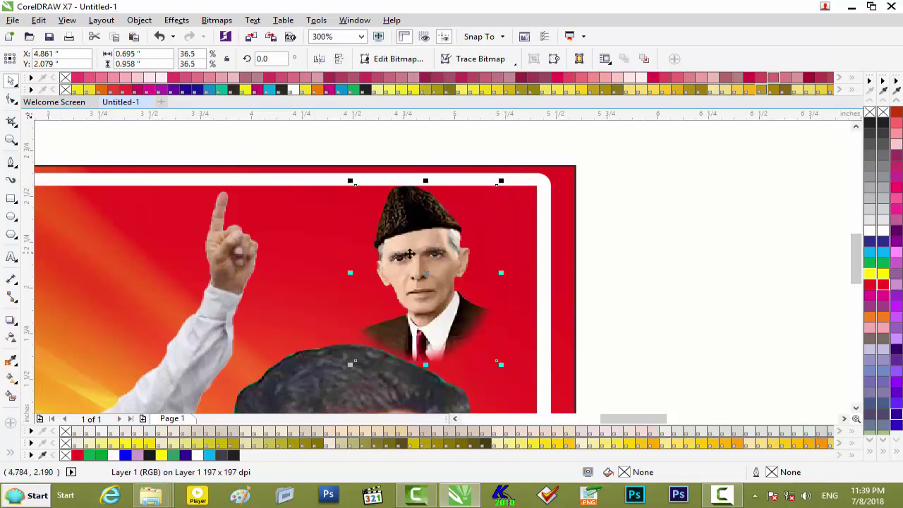
# Nudge the black-cap portrait 0.22 in right, towards the white frame's right edge
pyautogui.press('Right')
pyautogui.press('Right')
pyautogui.press('Right')
pyautogui.press('Right')
pyautogui.press('Right')
pyautogui.press('Right')
pyautogui.press('Right')
pyautogui.press('Right')
pyautogui.press('Right')
pyautogui.press('Right')
pyautogui.press('Right')
pyautogui.press('Right')
pyautogui.press('Right')
pyautogui.press('Right')
pyautogui.press('Right')
pyautogui.press('Right')
pyautogui.press('Right')
pyautogui.press('Right')
pyautogui.press('Right')
pyautogui.press('Right')
pyautogui.press('Right')
pyautogui.press('Right')
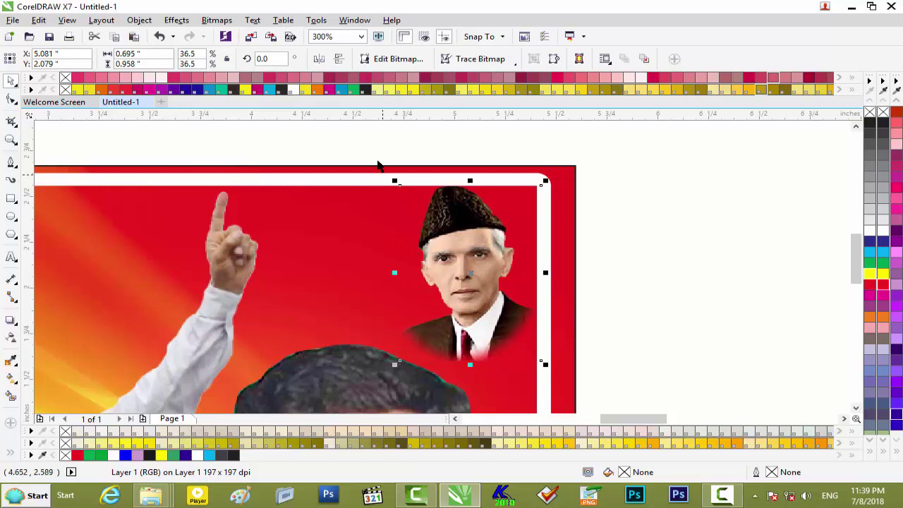
# Reduce the black-cap portrait's height to about 0.906 in and nudge it 0.04 in up
pyautogui.moveTo(468, 181); pyautogui.dragTo(470, 191)
pyautogui.press('Up')
pyautogui.press('Up')
pyautogui.press('Up')
pyautogui.press('Up')
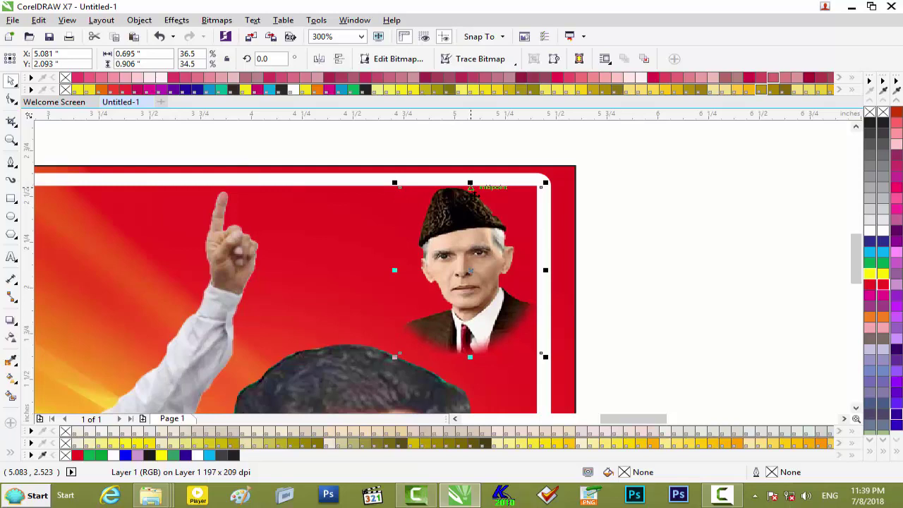
# Move the portrait with the green shawl onto the banner's top-left corner
pyautogui.scroll(-2, 734, 307)
pyautogui.moveTo(756, 403); pyautogui.dragTo(392, 266)
pyautogui.scroll(1, 393, 267)
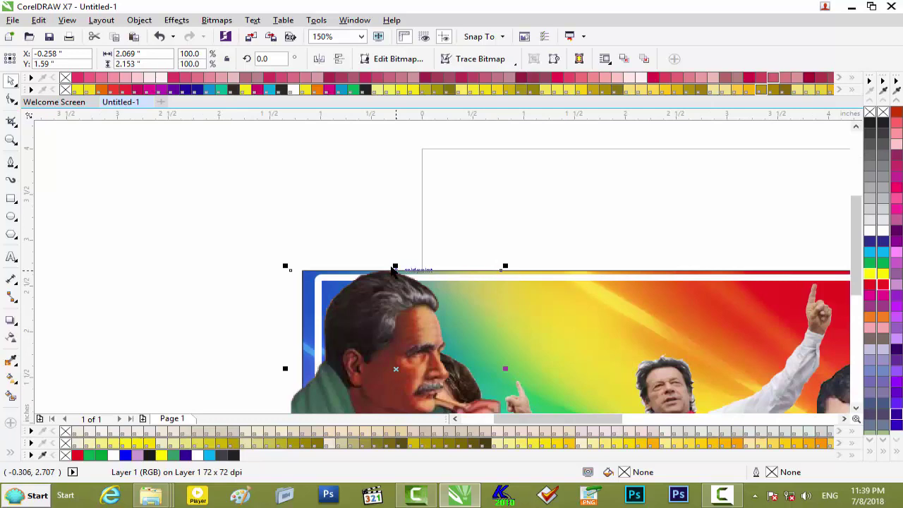
pyautogui.scroll(1, 393, 269)
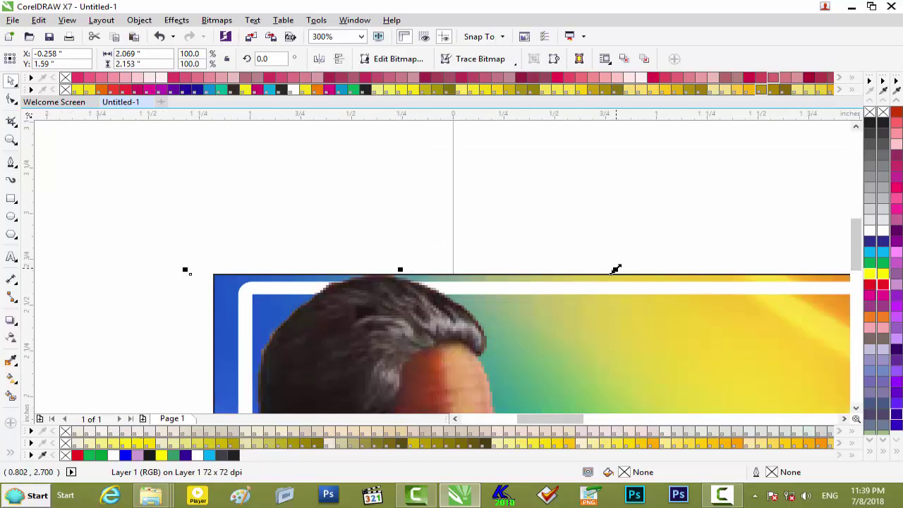
# Shrink the green-shawl portrait to about 0.813 by 0.738 in and place it above the candidate with glasses
pyautogui.moveTo(616, 273); pyautogui.dragTo(506, 373)
pyautogui.moveTo(856, 242); pyautogui.dragTo(856, 287)
pyautogui.moveTo(402, 187); pyautogui.dragTo(359, 177)
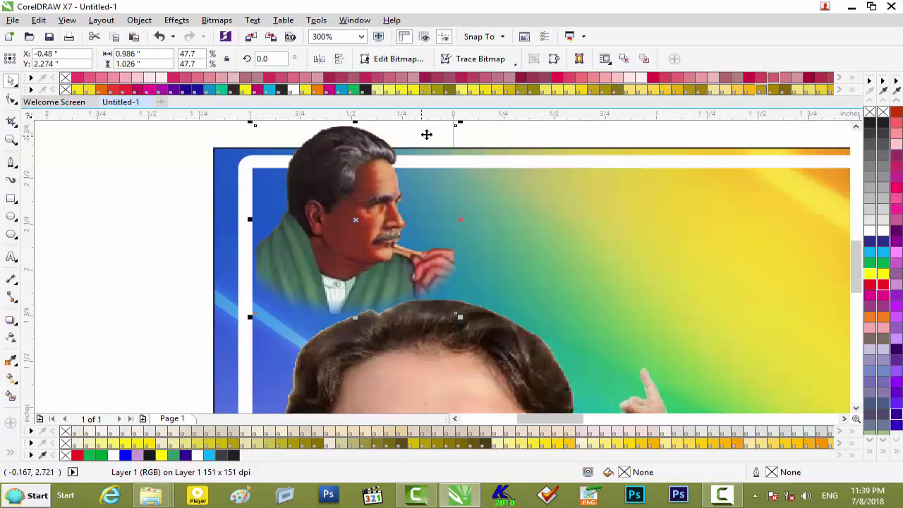
pyautogui.moveTo(458, 128); pyautogui.dragTo(451, 145)
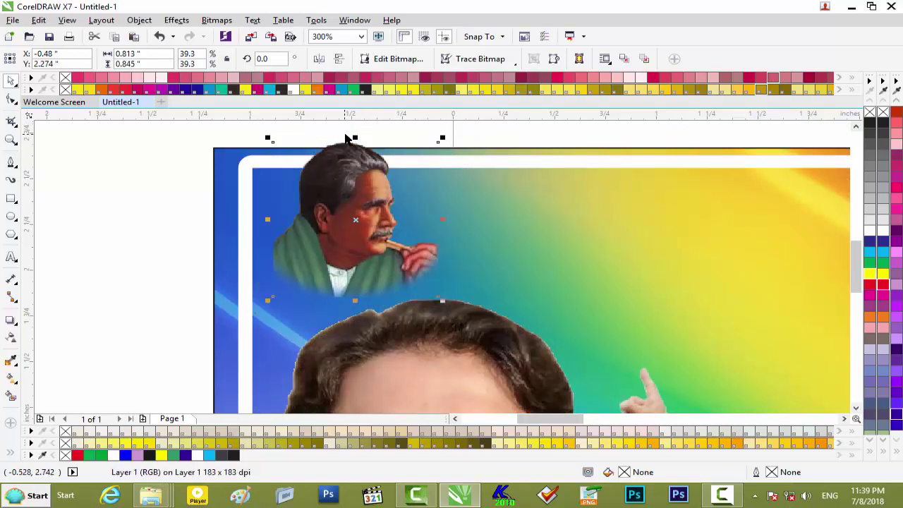
pyautogui.moveTo(355, 137); pyautogui.dragTo(354, 157)
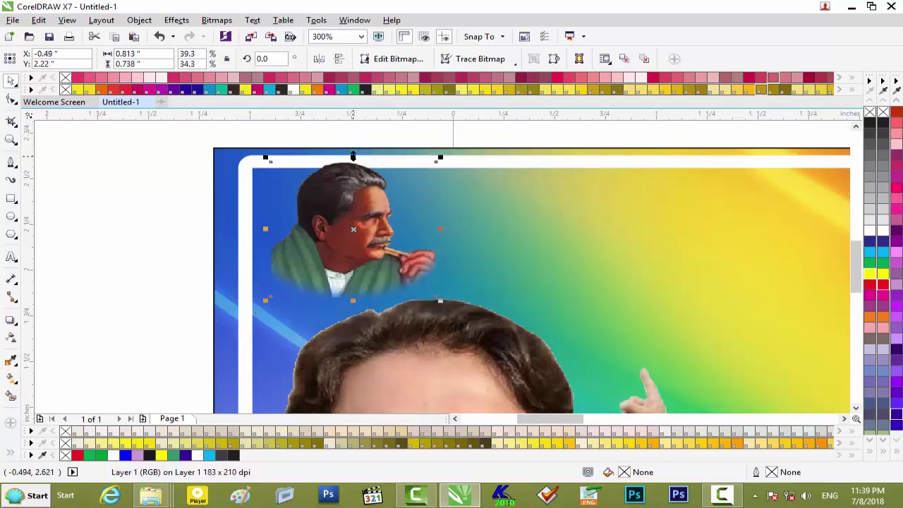
# Nudge the green-shawl portrait left and down into the white frame's corner, and narrow it to about 0.766 in
pyautogui.press('Left')
pyautogui.press('Left')
pyautogui.press('Left')
pyautogui.press('Left')
pyautogui.press('Left')
pyautogui.press('Left')
pyautogui.press('Left')
pyautogui.press('Left')
pyautogui.press('Right')
pyautogui.press('Right')
pyautogui.press('Right')
pyautogui.press('Right')
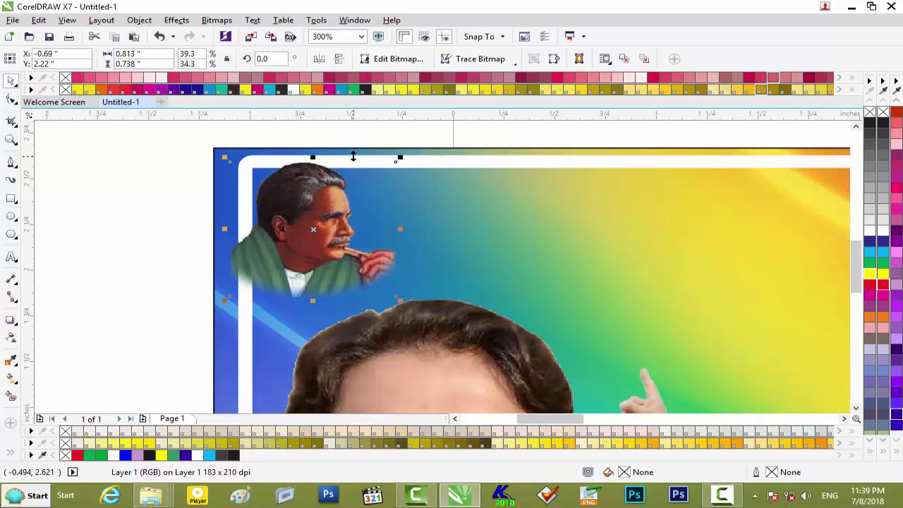
pyautogui.press('Right')
pyautogui.press('Right')
pyautogui.press('Right')
pyautogui.press('Right')
pyautogui.press('Right')
pyautogui.press('Down')
pyautogui.press('Down')
pyautogui.press('Down')
pyautogui.press('Down')
pyautogui.press('Up')
pyautogui.moveTo(417, 235); pyautogui.dragTo(408, 237)
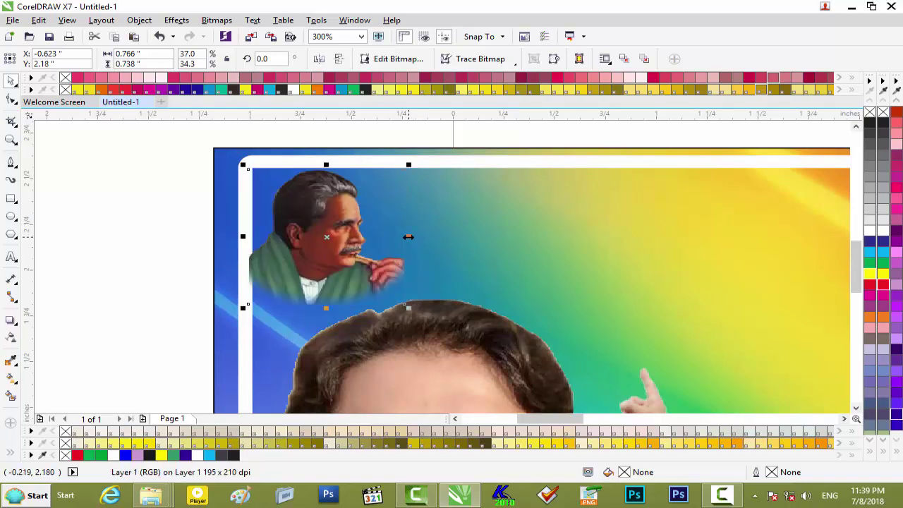
pyautogui.scroll(-2, 408, 237)
pyautogui.scroll(1, 410, 236)
pyautogui.scroll(-1, 410, 237)
pyautogui.click(324, 230)
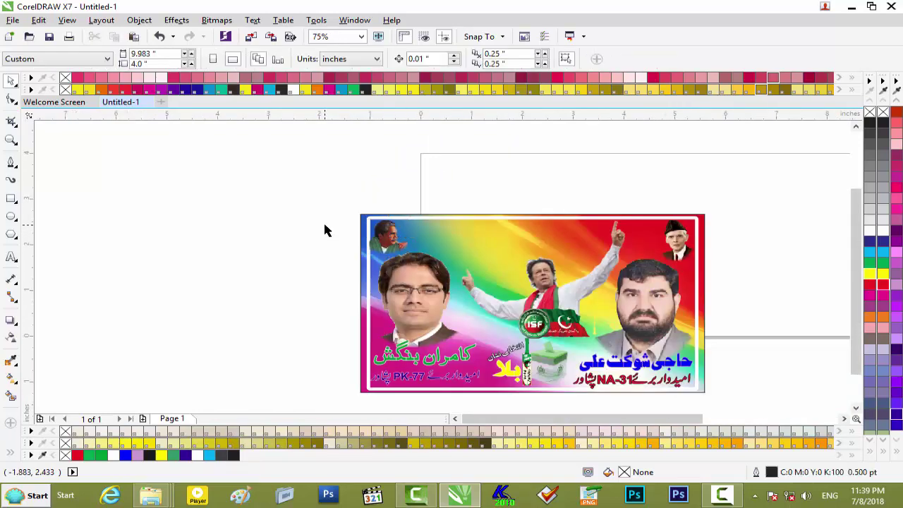
# Apply a linear black-to-white fountain fill across the upper edge of the banner's white frame, then enter and leave its PowerClip contents
pyautogui.scroll(1, 325, 230)
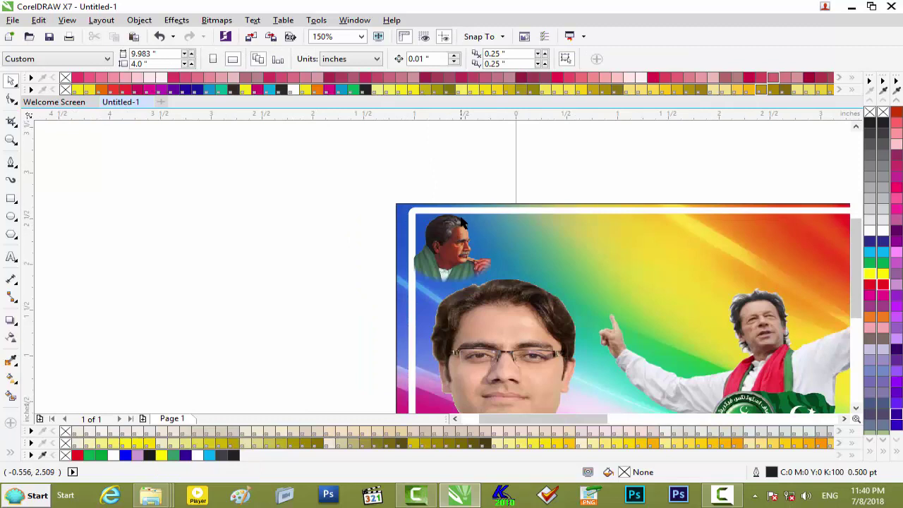
pyautogui.click(466, 216)
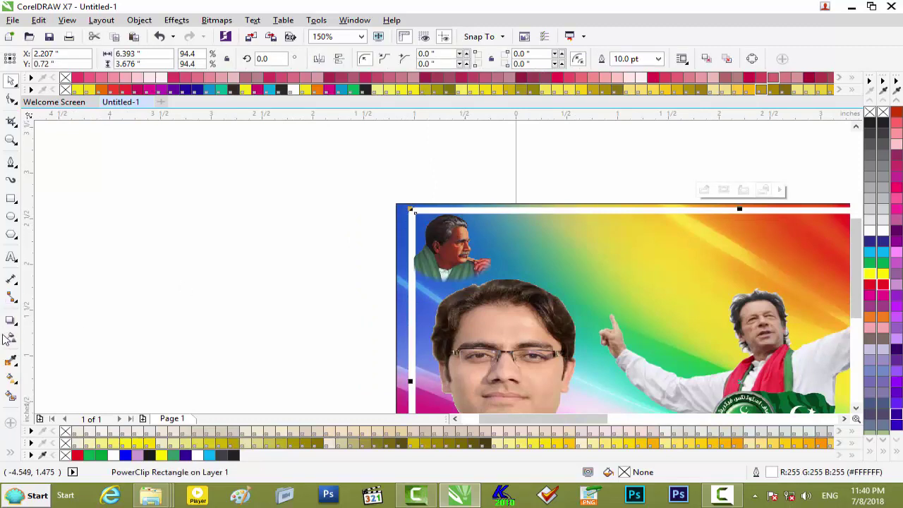
pyautogui.click(12, 379)
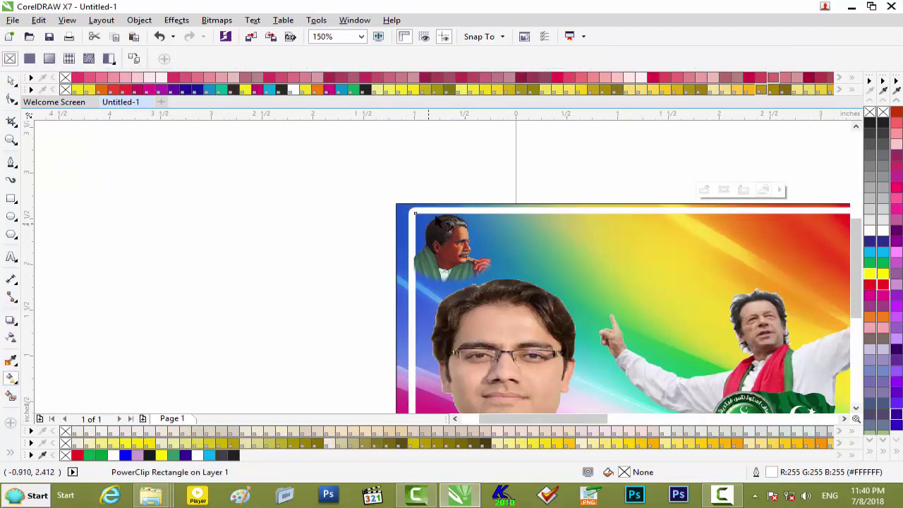
pyautogui.moveTo(430, 214); pyautogui.dragTo(626, 214)
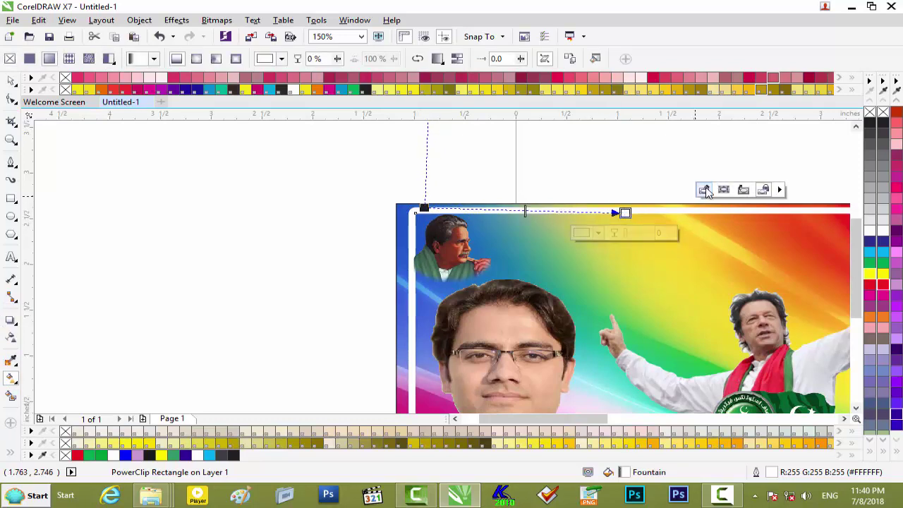
pyautogui.click(705, 189)
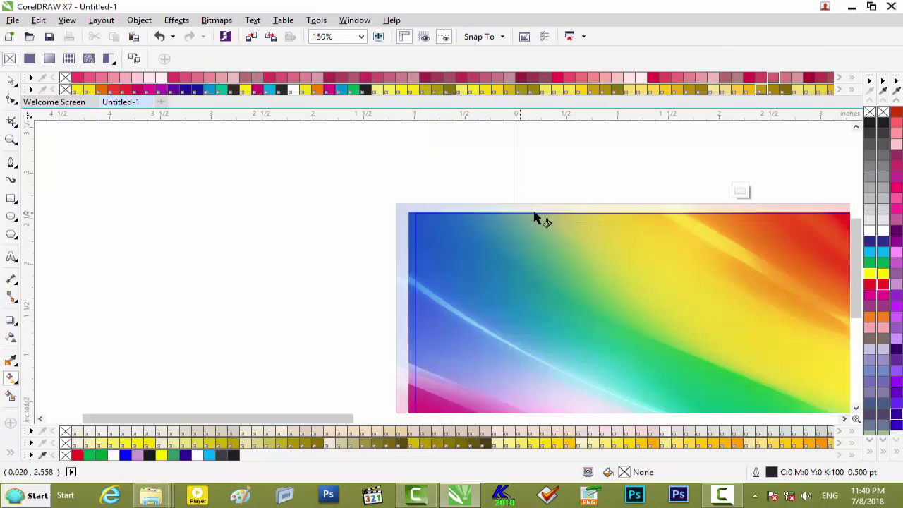
pyautogui.click(740, 191)
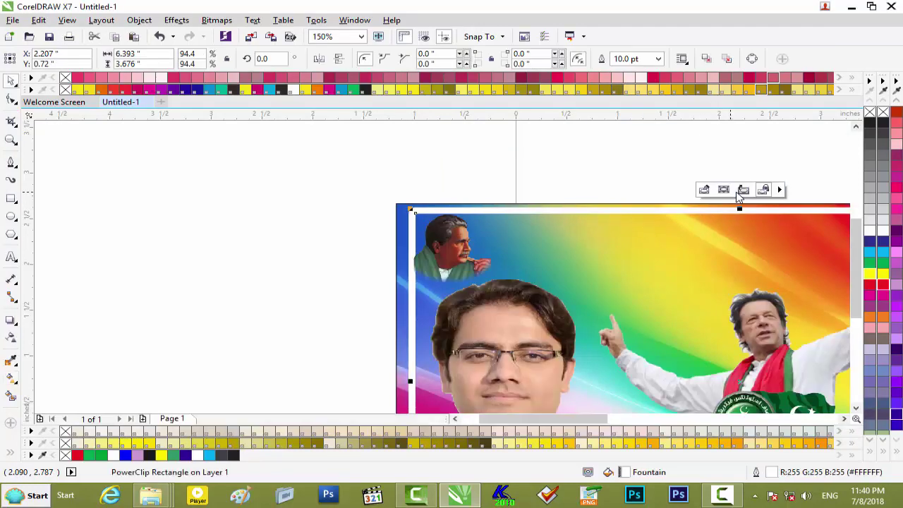
# Lengthen the frame's fountain fill along the upper edge and move its black start point to the frame's upper-left corner
pyautogui.click(12, 379)
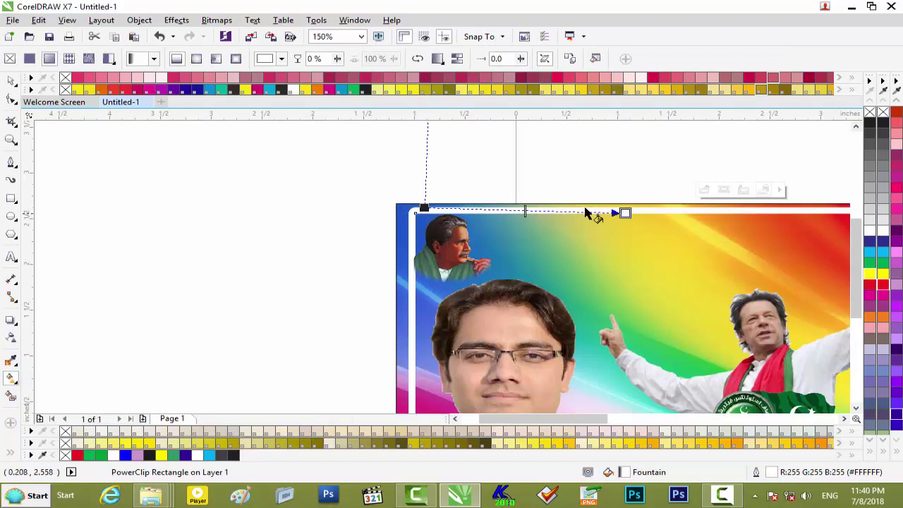
pyautogui.moveTo(625, 213); pyautogui.dragTo(740, 210)
pyautogui.moveTo(424, 209)
pyautogui.mouseDown()
pyautogui.moveTo(407, 212)
pyautogui.moveTo(416, 214)
pyautogui.mouseUp()
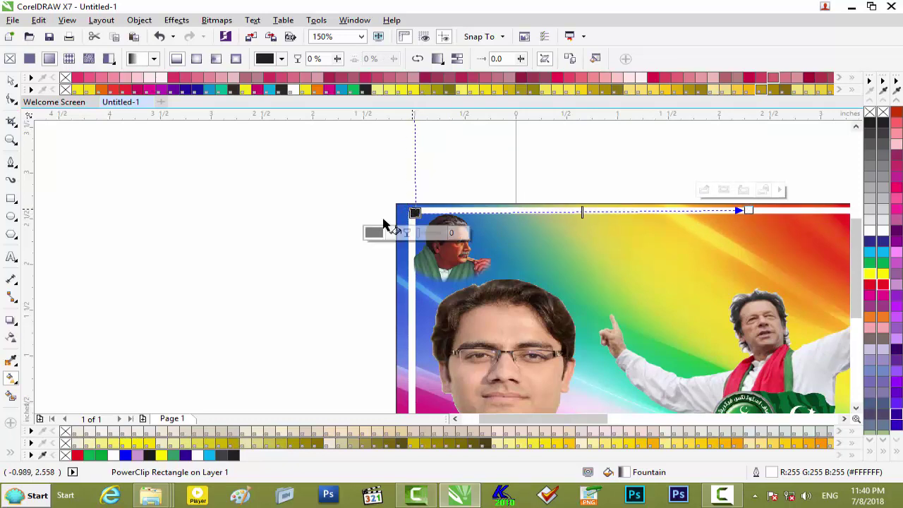
pyautogui.scroll(-3, 309, 232)
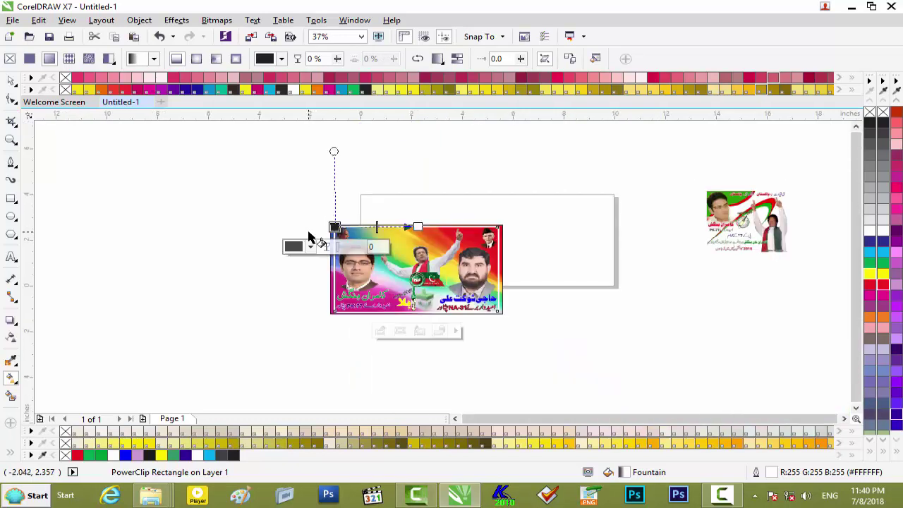
pyautogui.click(11, 81)
pyautogui.click(185, 203)
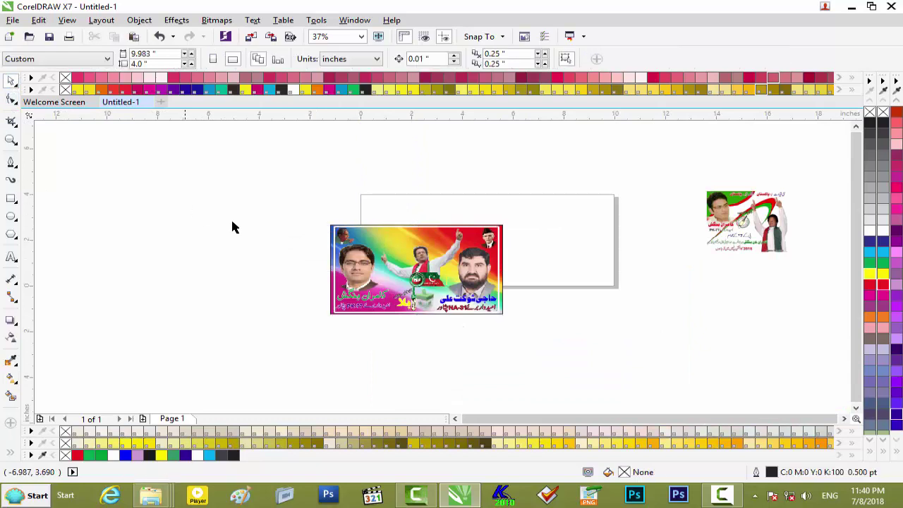
# Try red as the outline colour of the banner's inner frame
pyautogui.scroll(3, 234, 226)
pyautogui.click(594, 223)
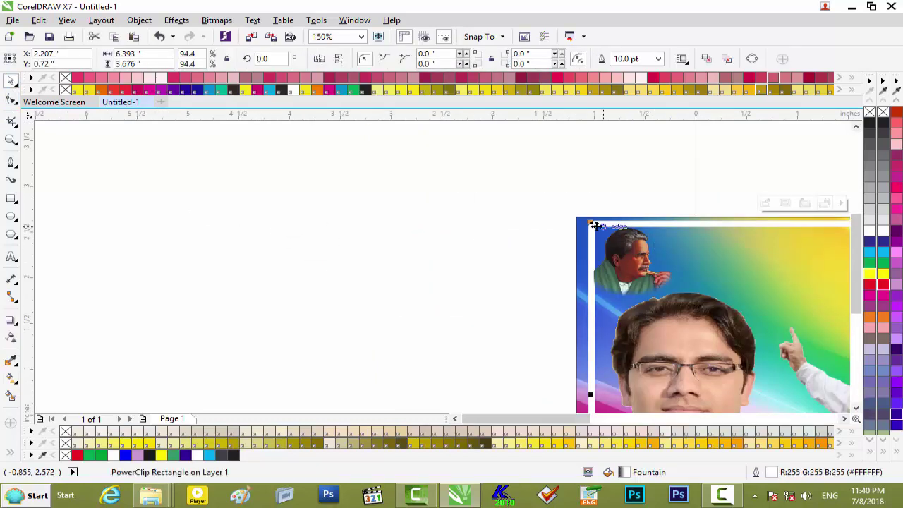
pyautogui.press('F12')
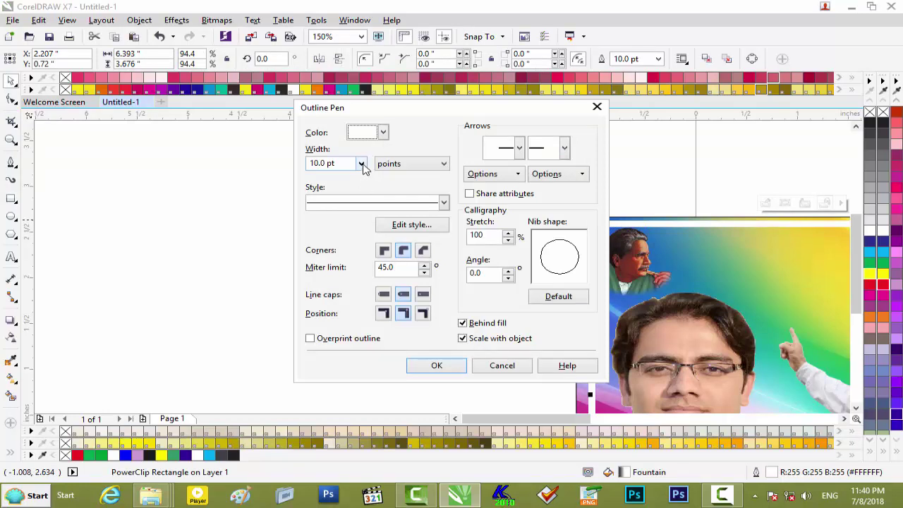
pyautogui.click(383, 134)
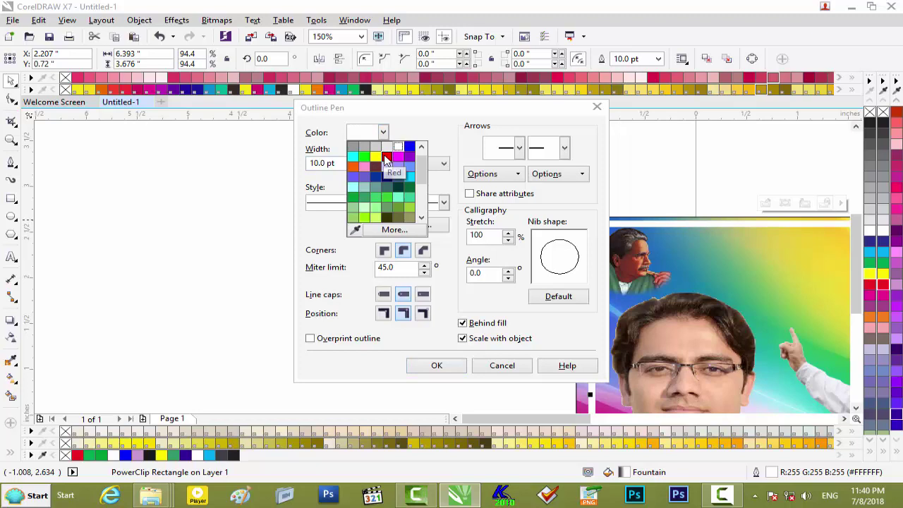
pyautogui.click(386, 157)
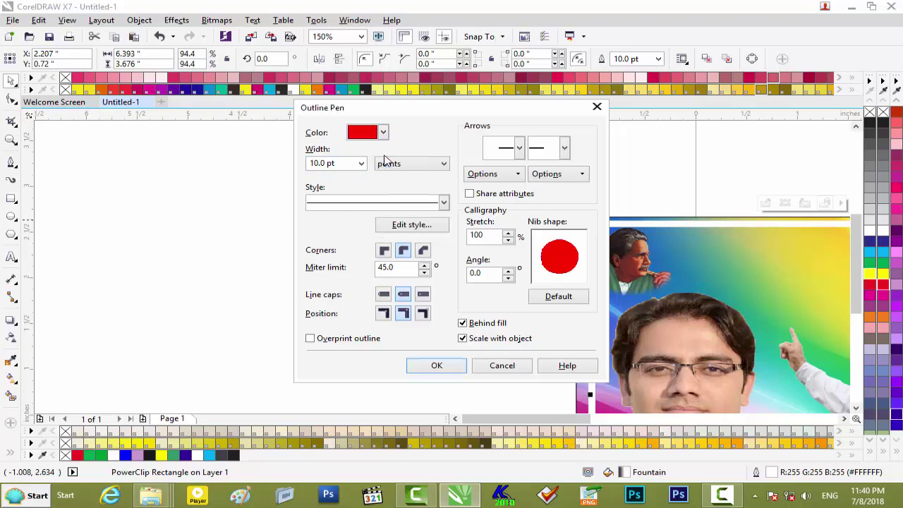
pyautogui.click(437, 365)
pyautogui.scroll(-2, 452, 356)
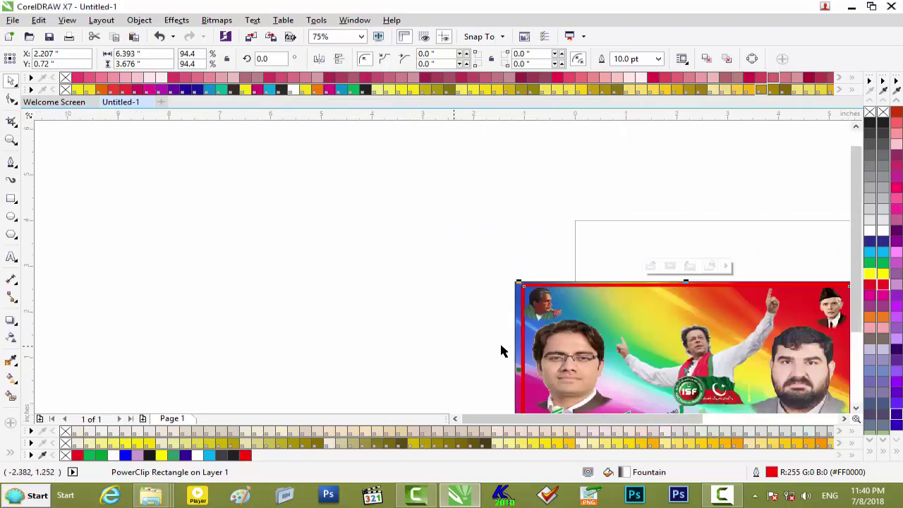
pyautogui.moveTo(857, 275); pyautogui.dragTo(856, 322)
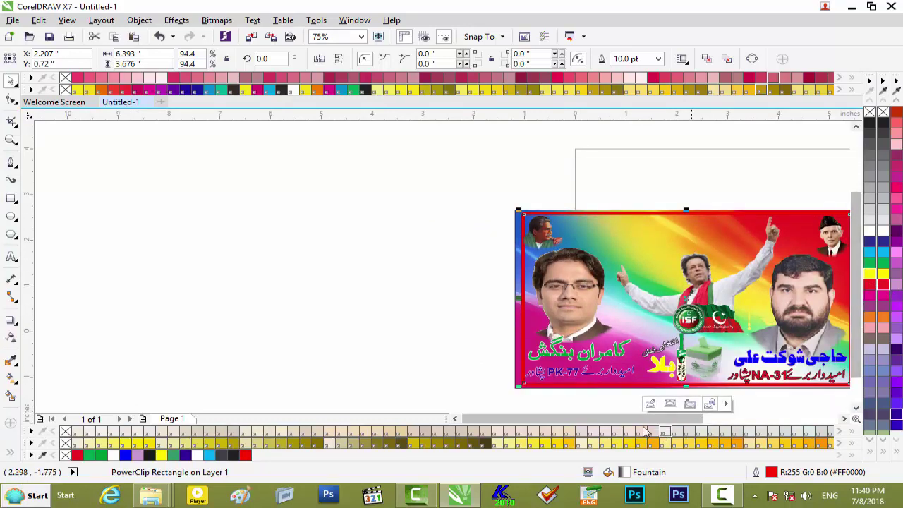
pyautogui.moveTo(641, 420); pyautogui.dragTo(670, 422)
pyautogui.click(657, 319)
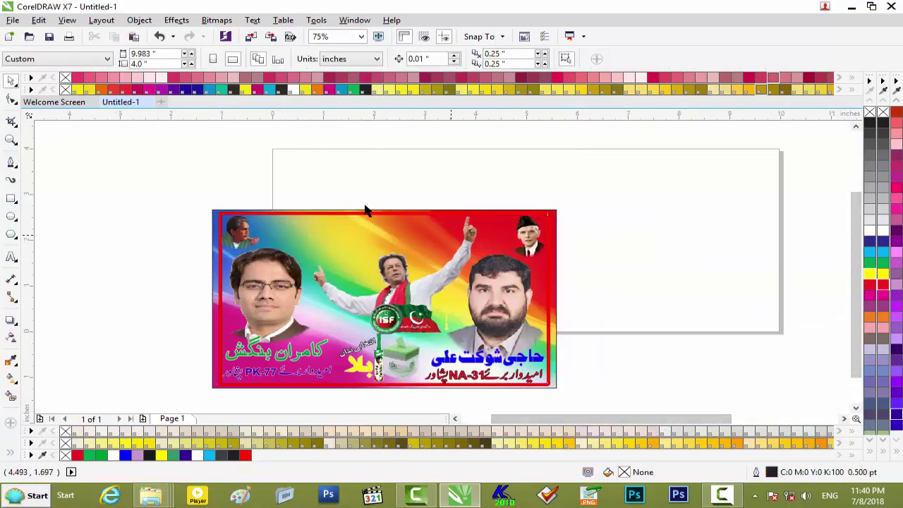
# Set the inner frame's outline colour to white and deselect it
pyautogui.click(310, 216)
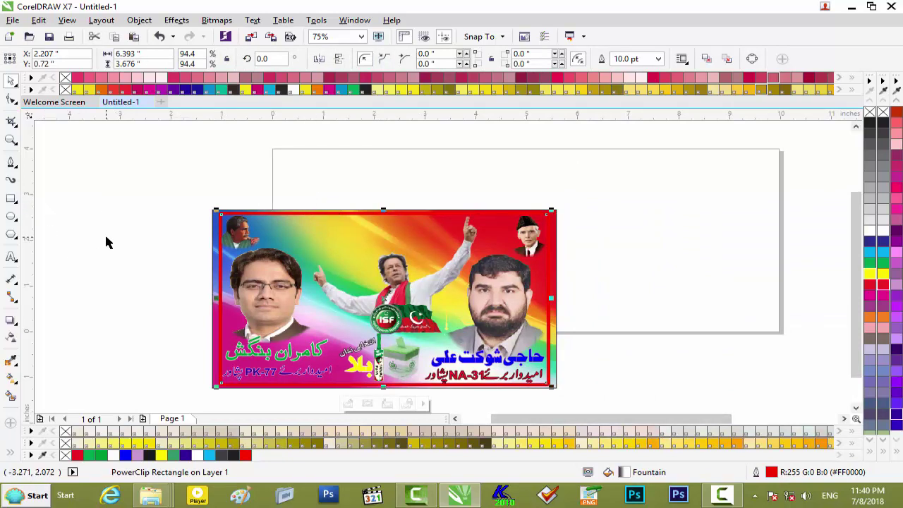
pyautogui.press('F12')
pyautogui.click(383, 132)
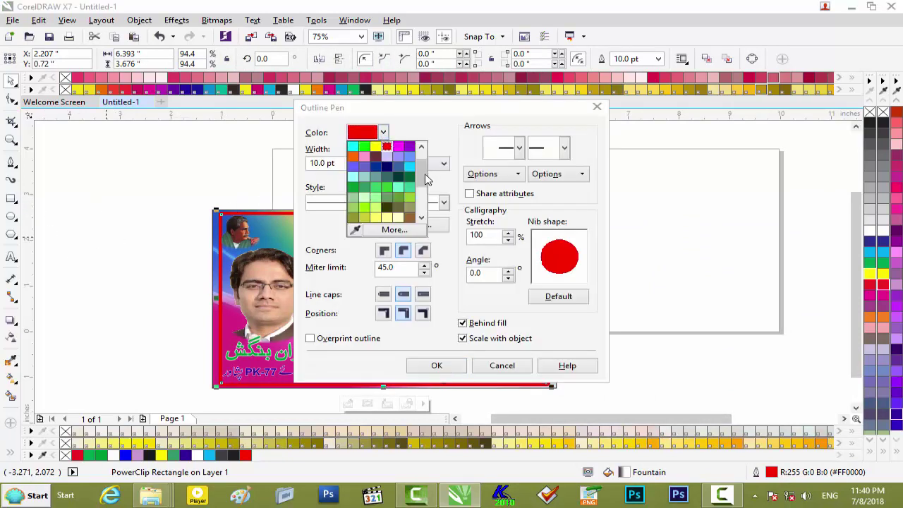
pyautogui.moveTo(425, 174); pyautogui.dragTo(424, 162)
pyautogui.click(399, 157)
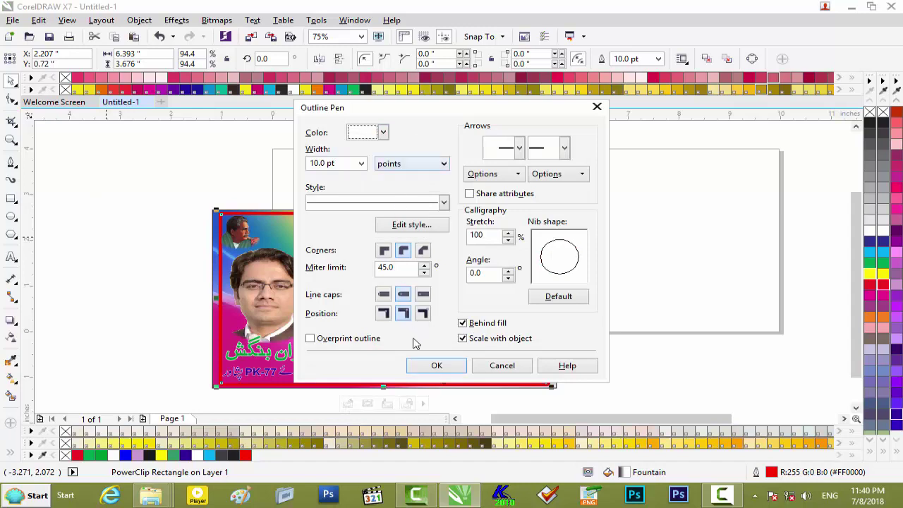
pyautogui.click(434, 369)
pyautogui.click(667, 271)
# Delete the small reference banner that lies outside the page
pyautogui.scroll(-1, 541, 272)
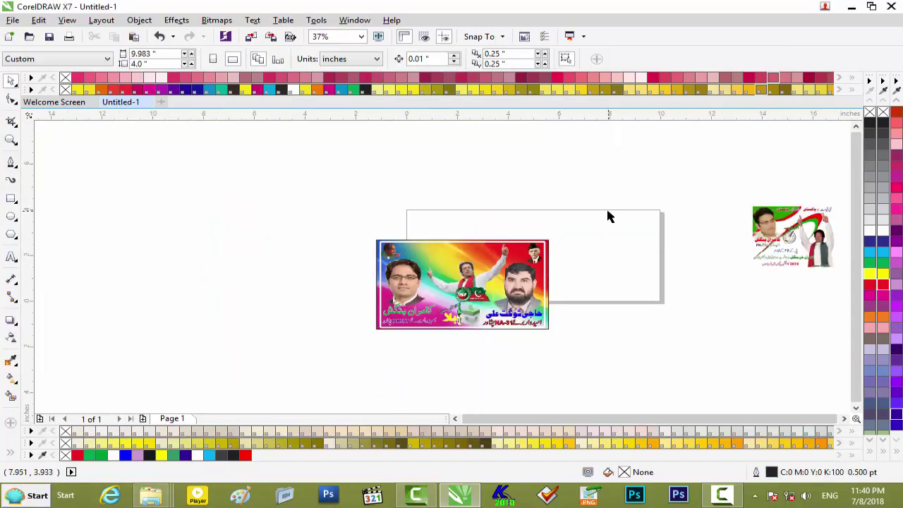
pyautogui.click(794, 238)
pyautogui.press('Delete')
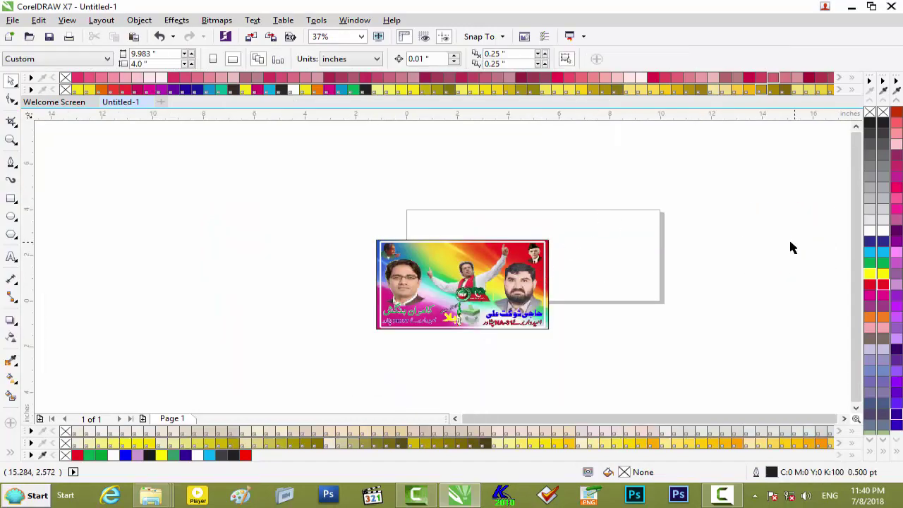
# Select all objects of the banner and save the drawing on Local Disk (H:) as "Na .31" in CDR format
pyautogui.moveTo(601, 227); pyautogui.dragTo(331, 343)
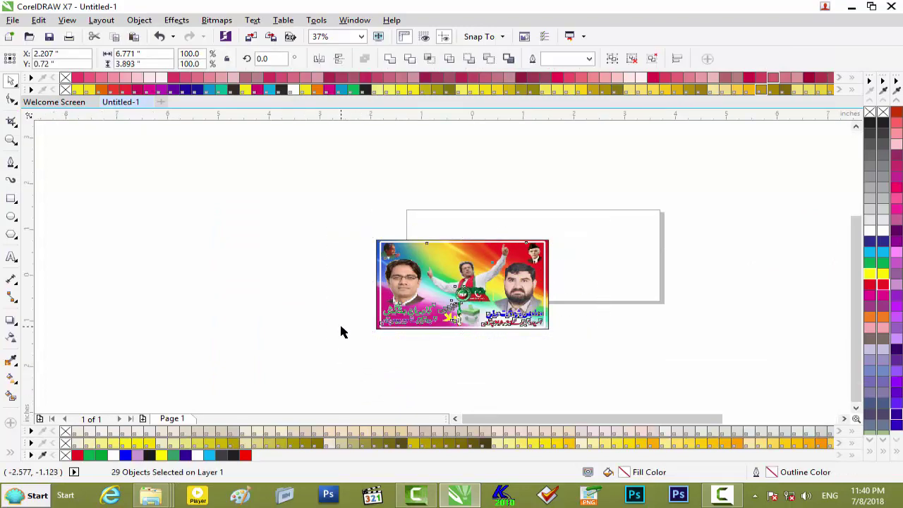
pyautogui.scroll(1, 340, 332)
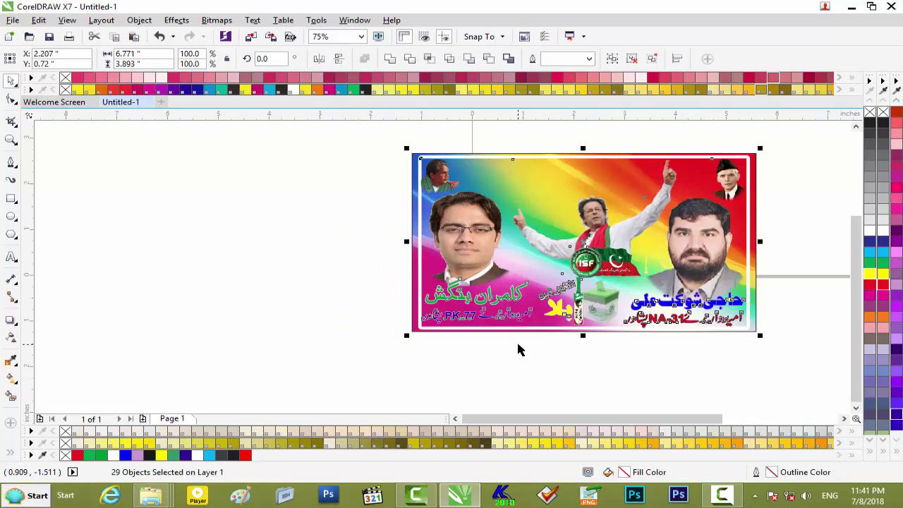
pyautogui.hotkey('ctrl', 'e')
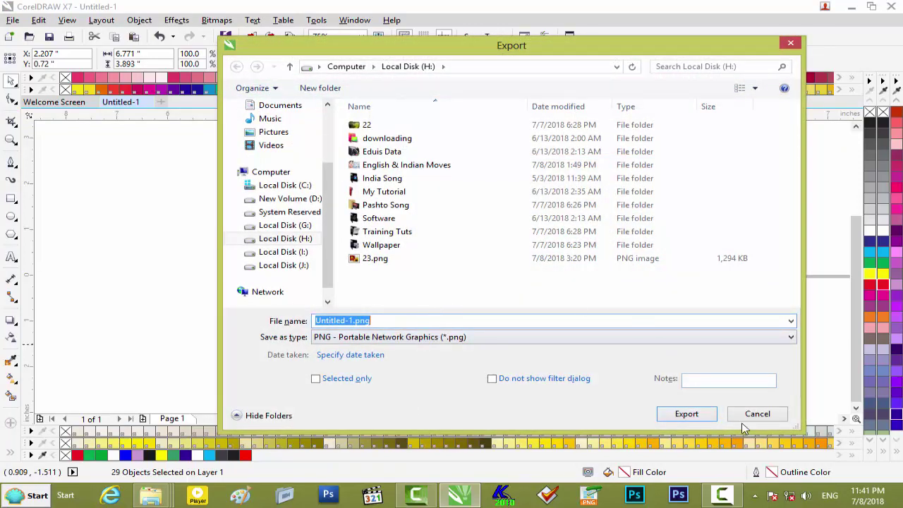
pyautogui.click(752, 416)
pyautogui.hotkey('ctrl', 's')
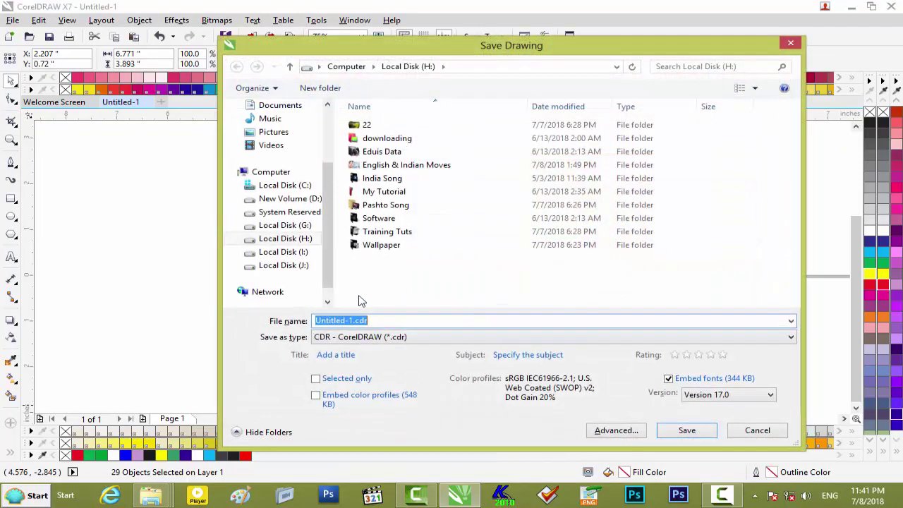
pyautogui.write('Na 31')
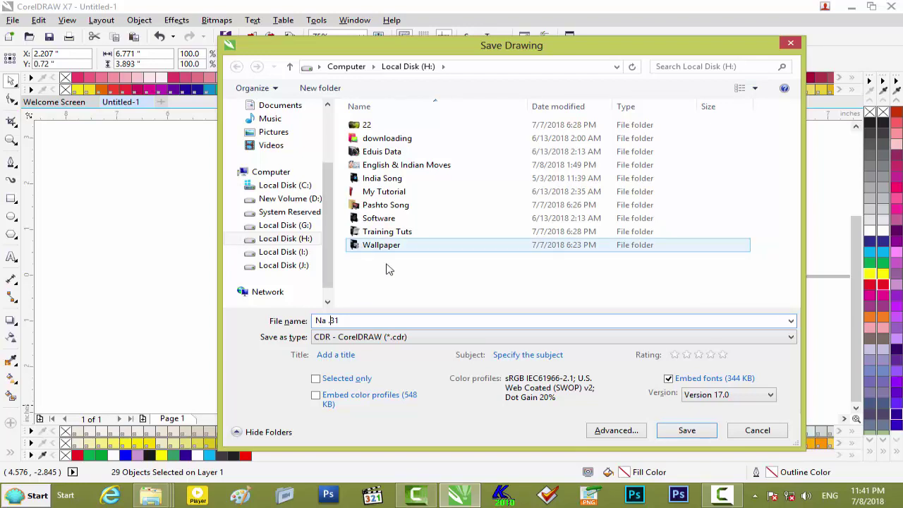
pyautogui.click(680, 436)
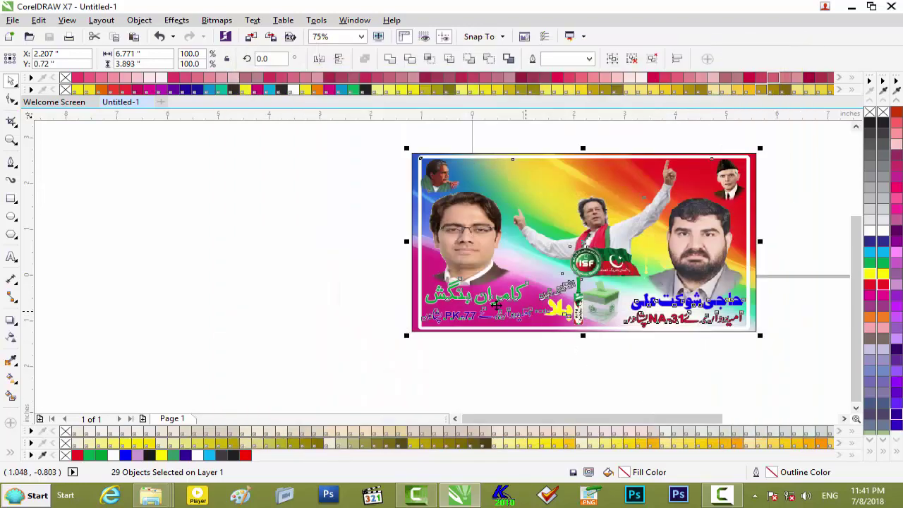
# Export the banner to Local Disk (H:) as the JPEG file Na .31.jpg, keeping the offered export settings
pyautogui.hotkey('ctrl', 'e')
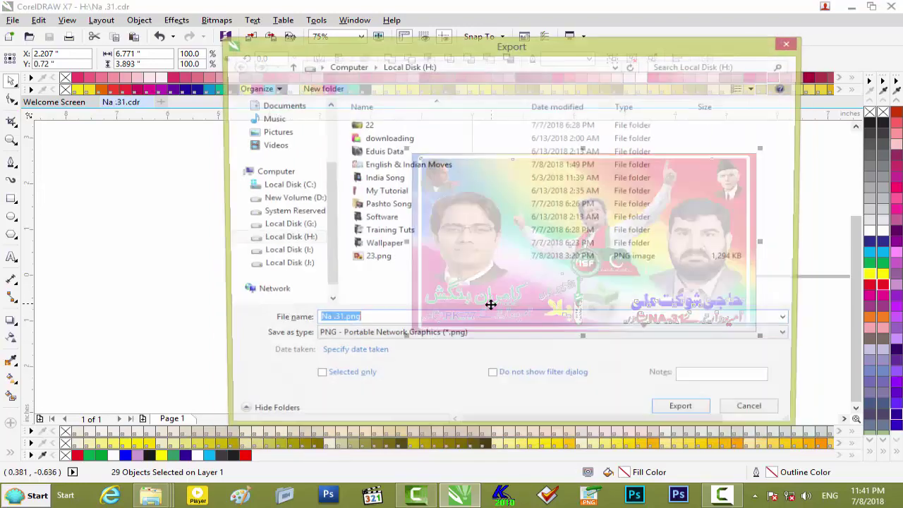
pyautogui.click(423, 337)
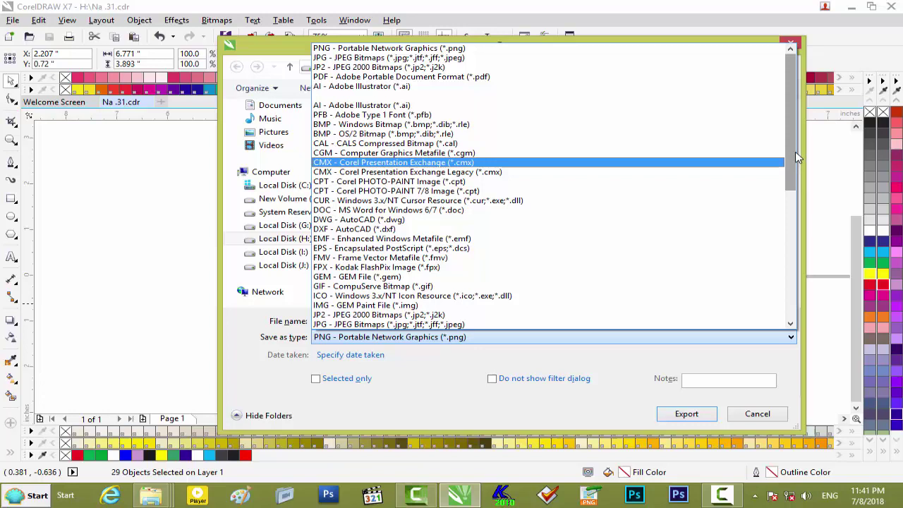
pyautogui.click(462, 63)
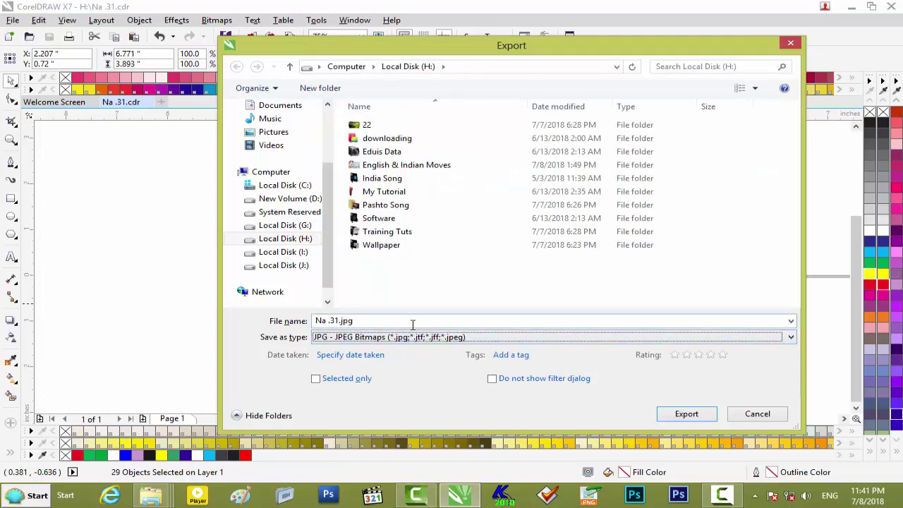
pyautogui.click(684, 414)
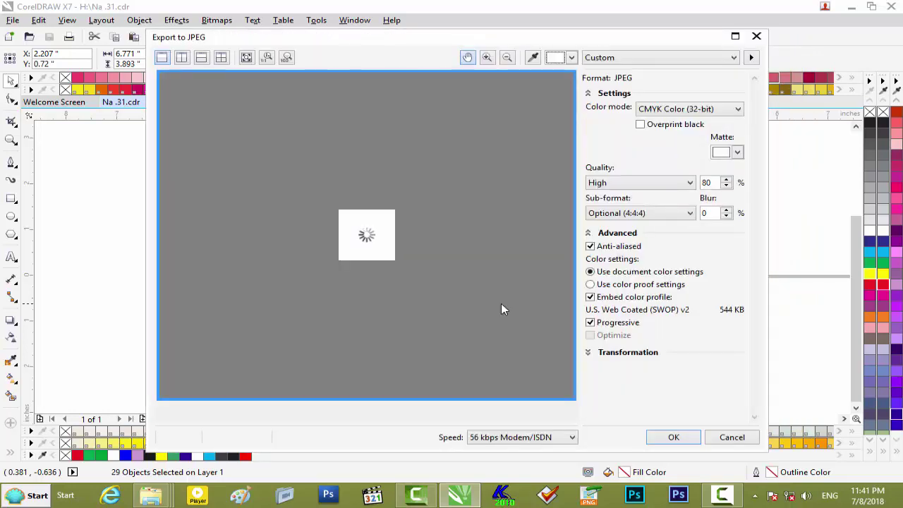
pyautogui.click(673, 436)
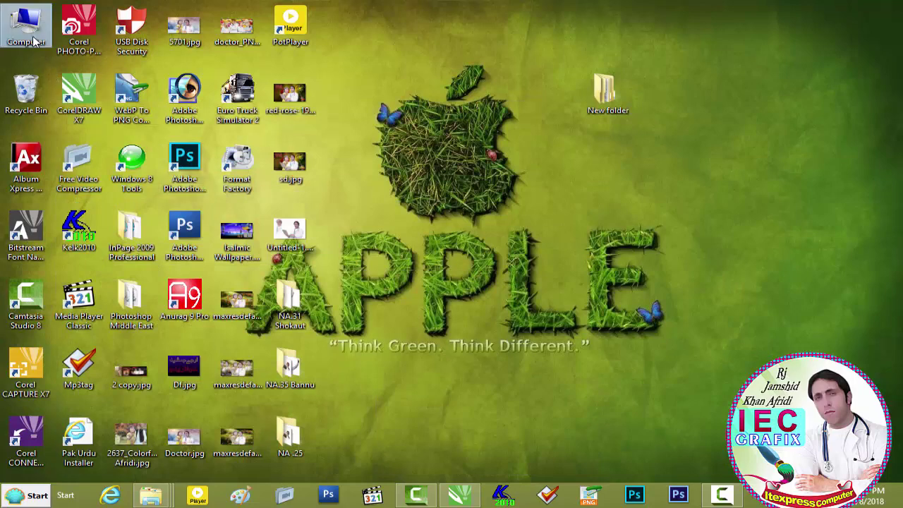
# Switch to File Explorer and open Na .31.jpg from Local Disk (H:) to check the exported banner
pyautogui.doubleClick(26, 24)
pyautogui.doubleClick(276, 134)
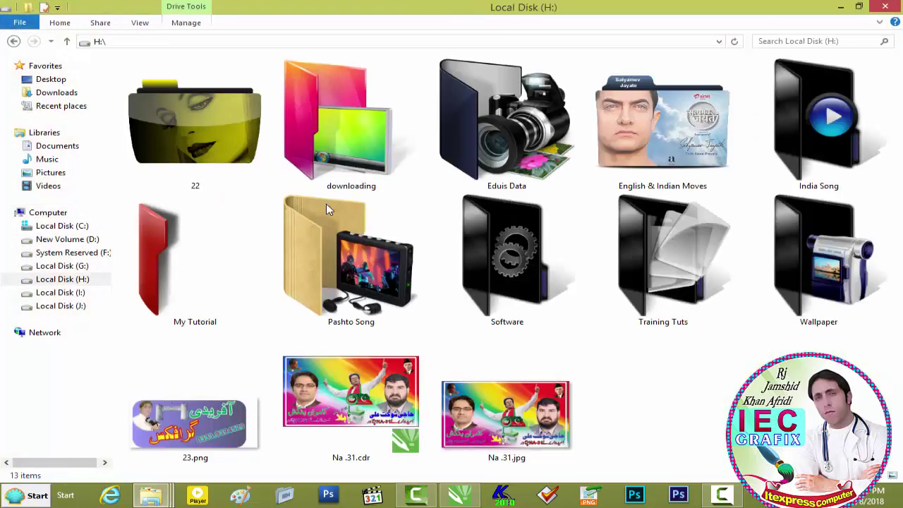
pyautogui.click(511, 424)
pyautogui.doubleClick(511, 423)
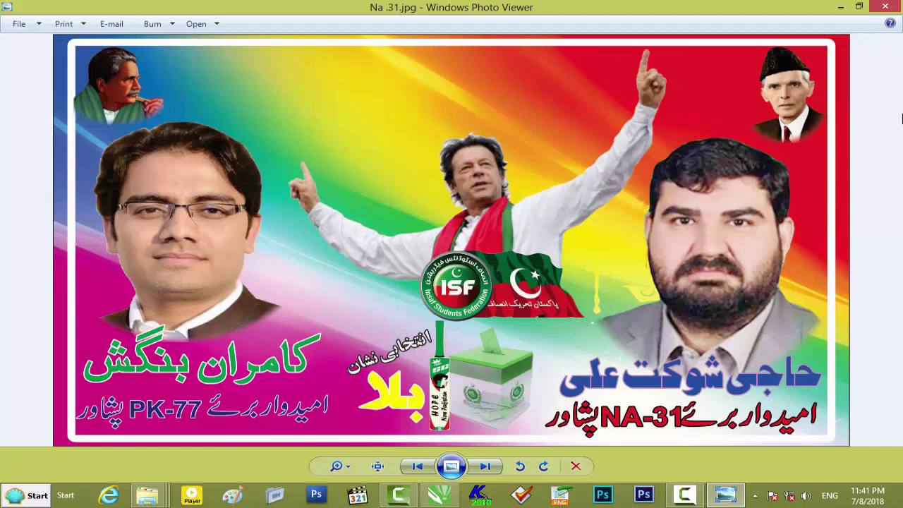
# Close the exported image's viewer and minimize the Local Disk (H:) folder window
pyautogui.click(886, 6)
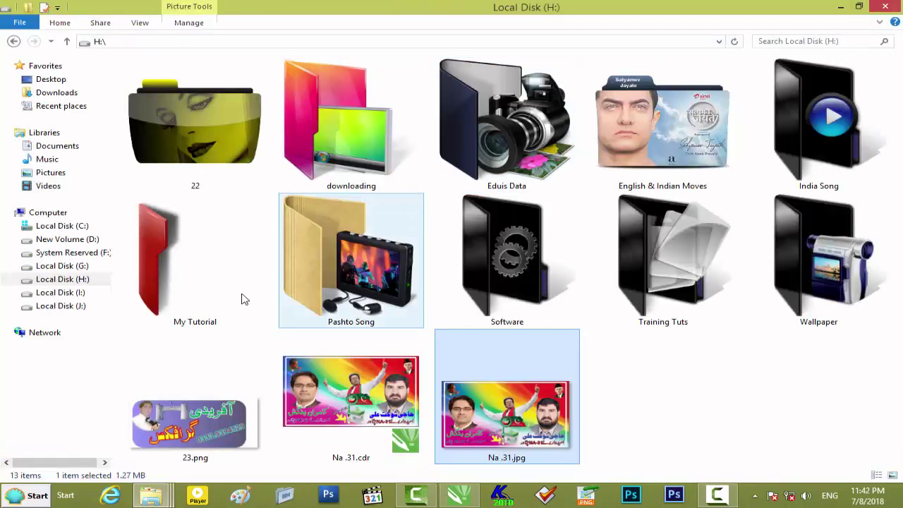
pyautogui.click(734, 417)
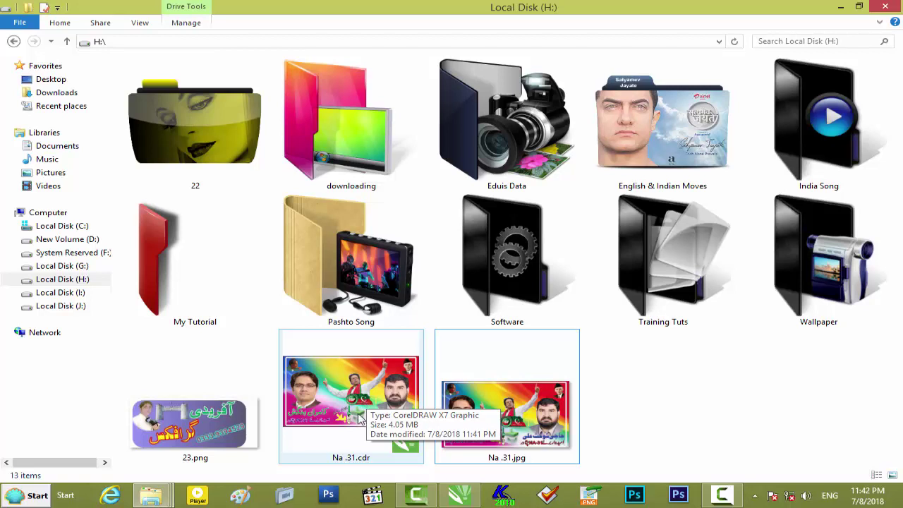
pyautogui.moveTo(154, 491)
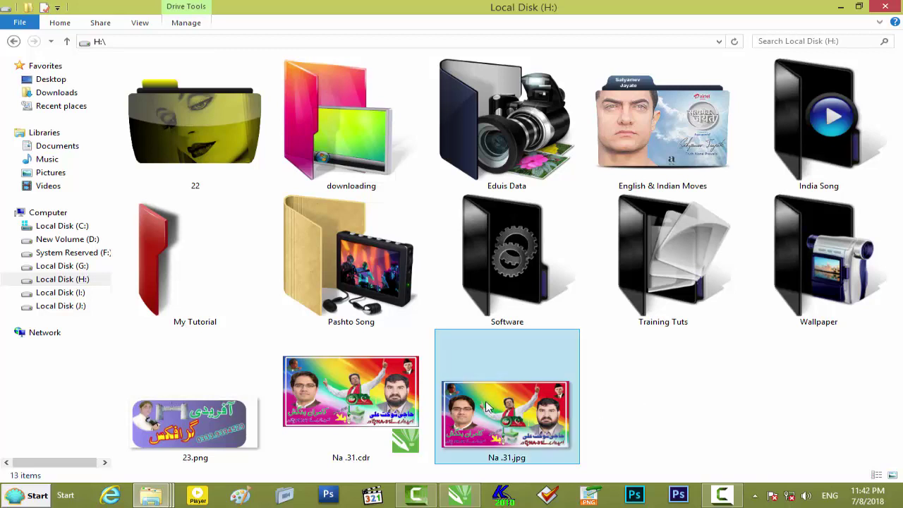
pyautogui.click(839, 10)
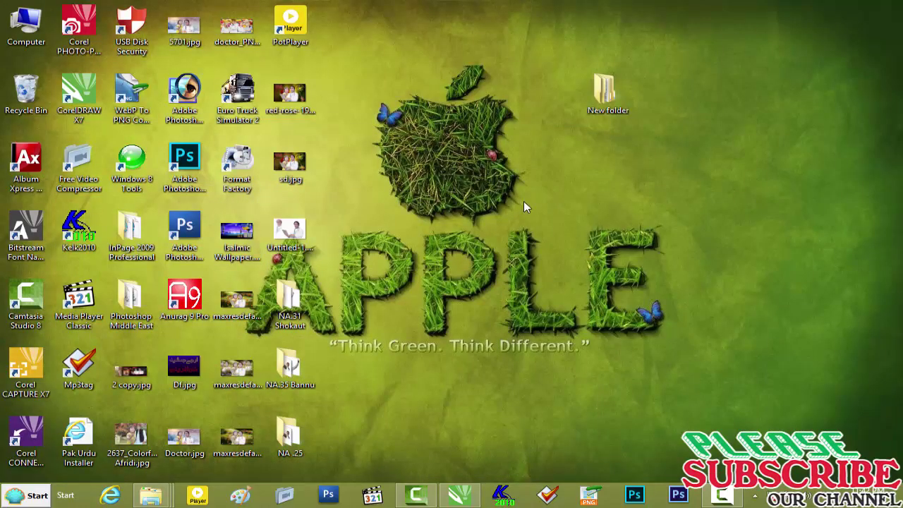